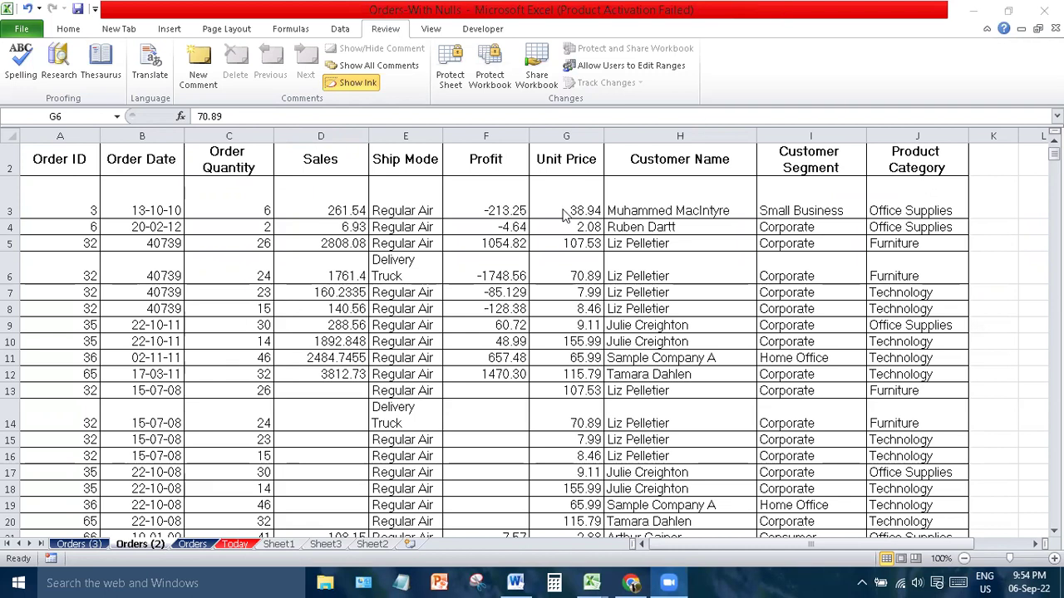
# - Select the Profit value in F9 and return the Excel window to full screen
pyautogui.click(464, 305)
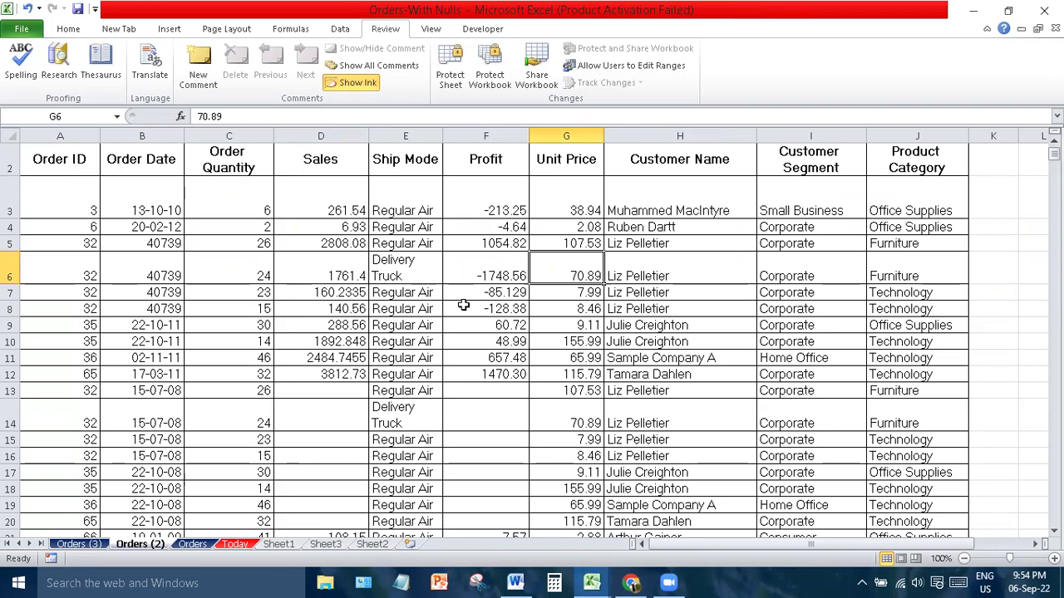
pyautogui.click(503, 328)
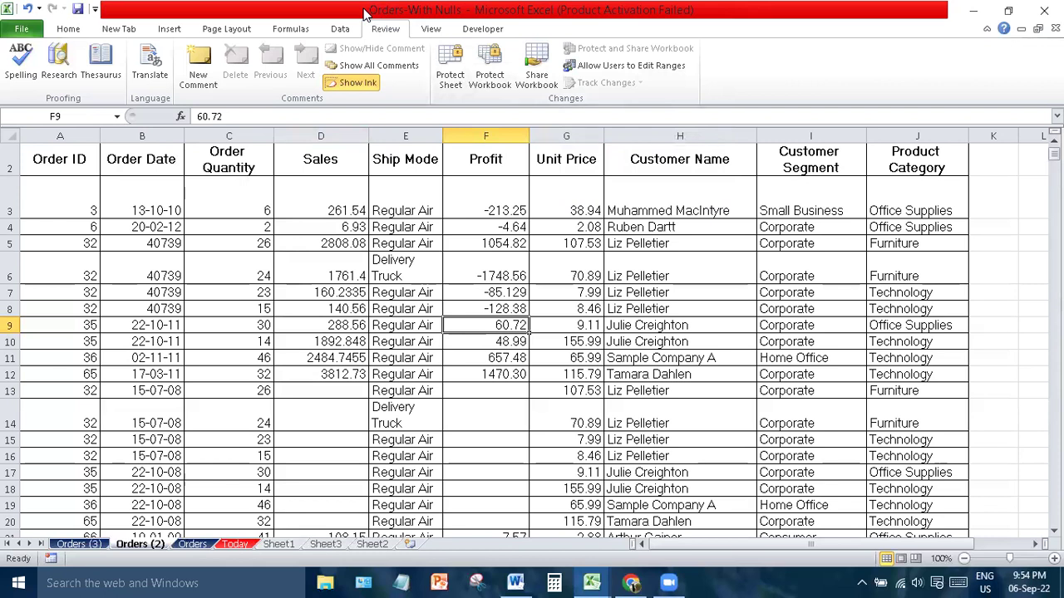
pyautogui.doubleClick(372, 14)
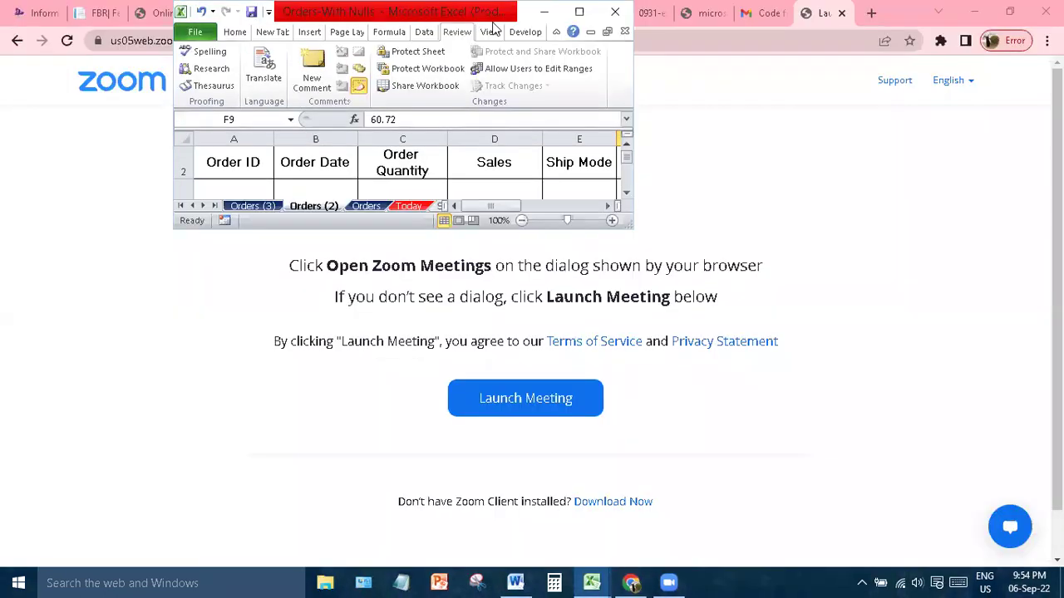
pyautogui.click(582, 13)
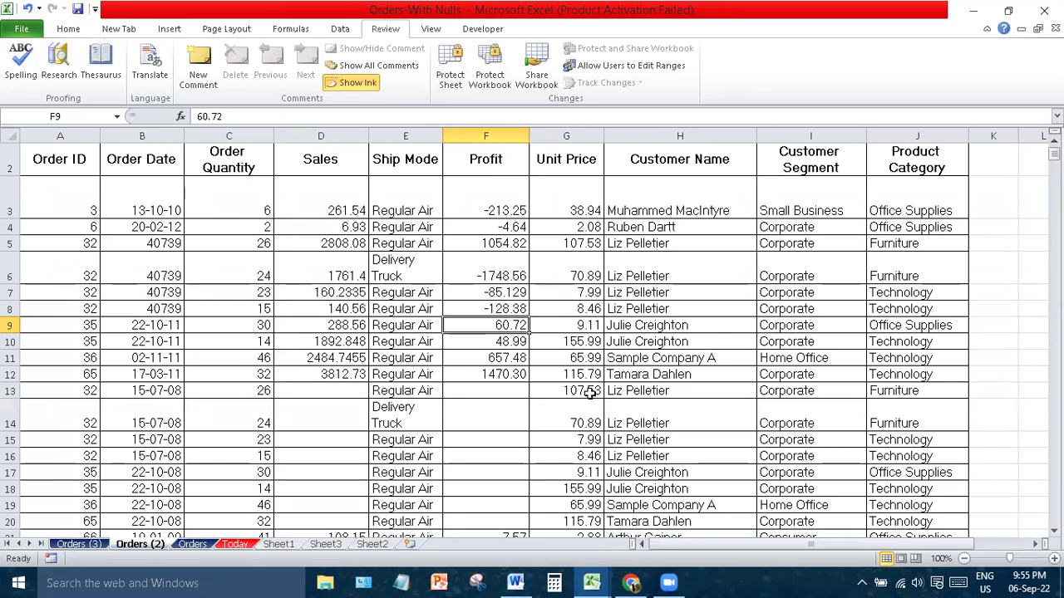
# - Switch to the empty Book2 workbook, then back to Orders-With Nulls
pyautogui.moveTo(601, 581)
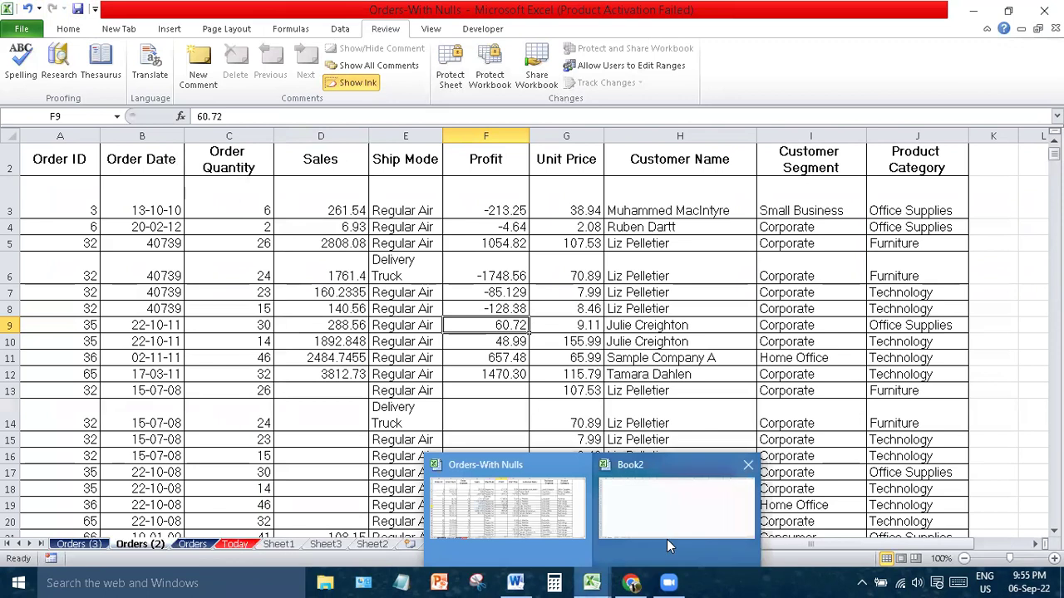
pyautogui.click(666, 536)
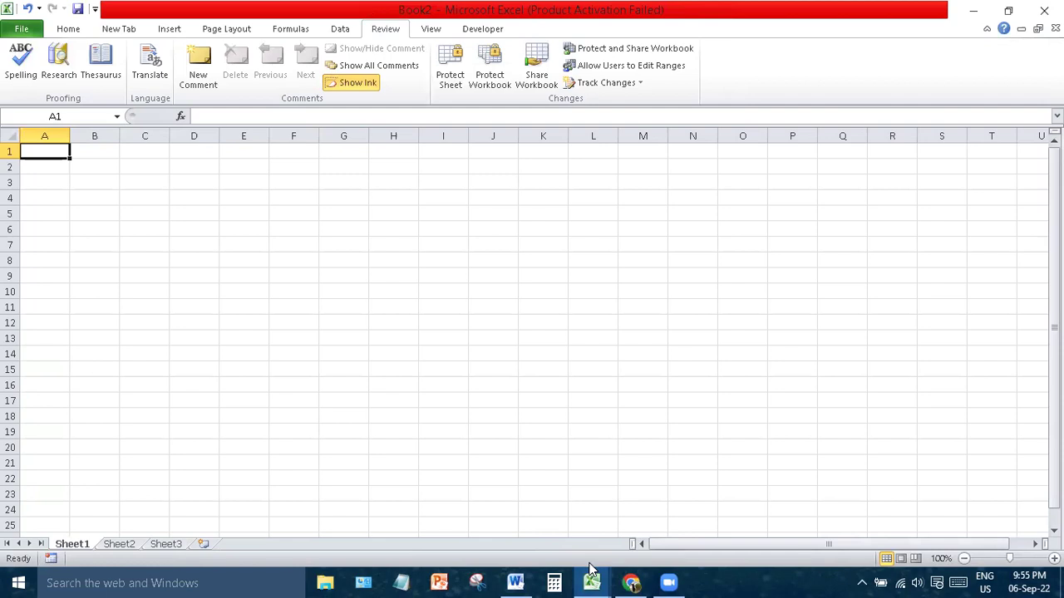
pyautogui.click(592, 580)
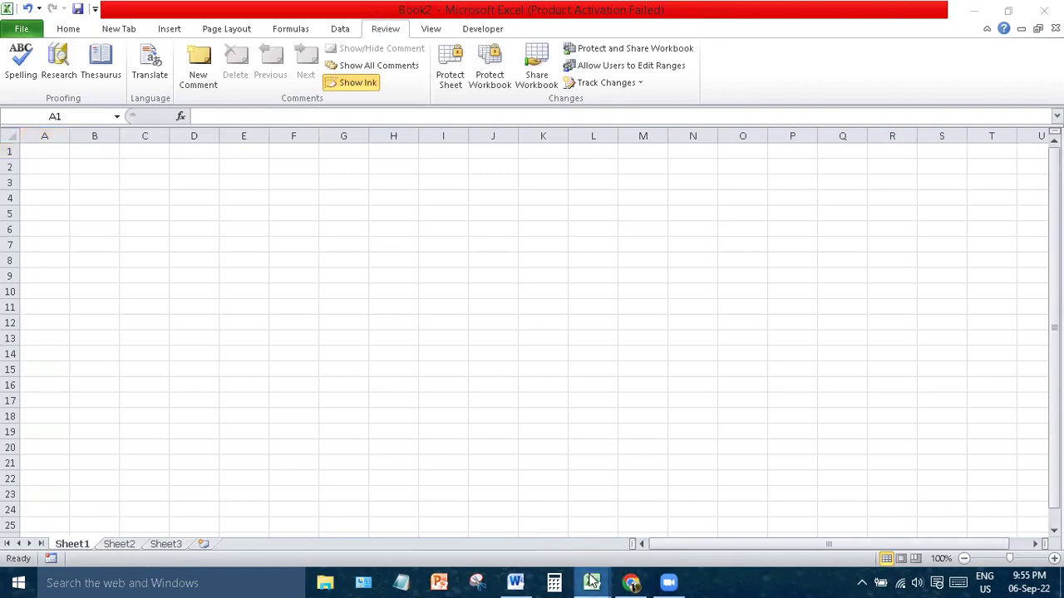
pyautogui.click(525, 519)
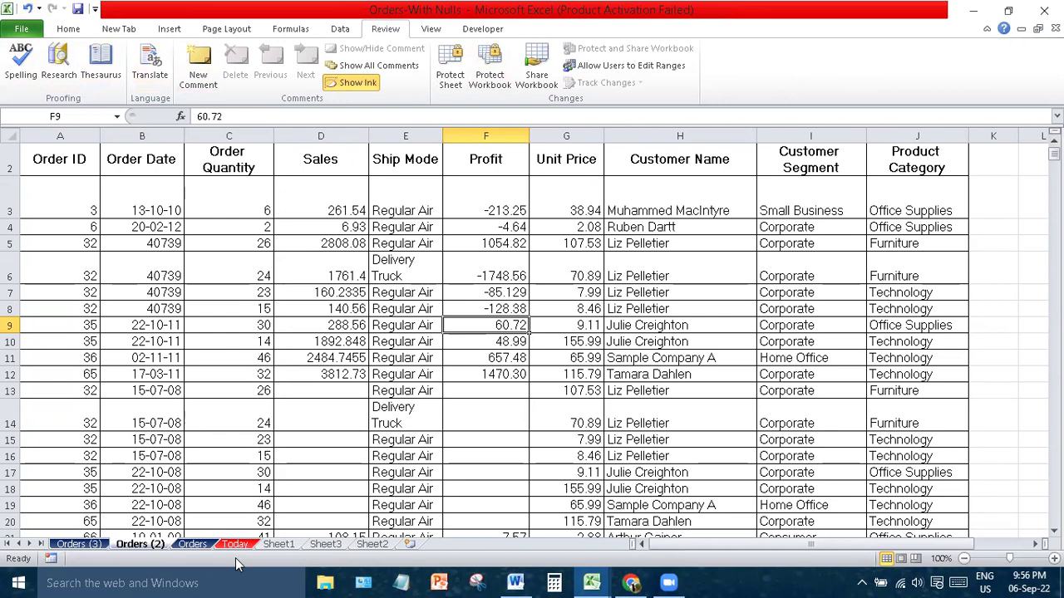
# - Select cells E15, H7 and I9 to inspect the order data
pyautogui.click(406, 439)
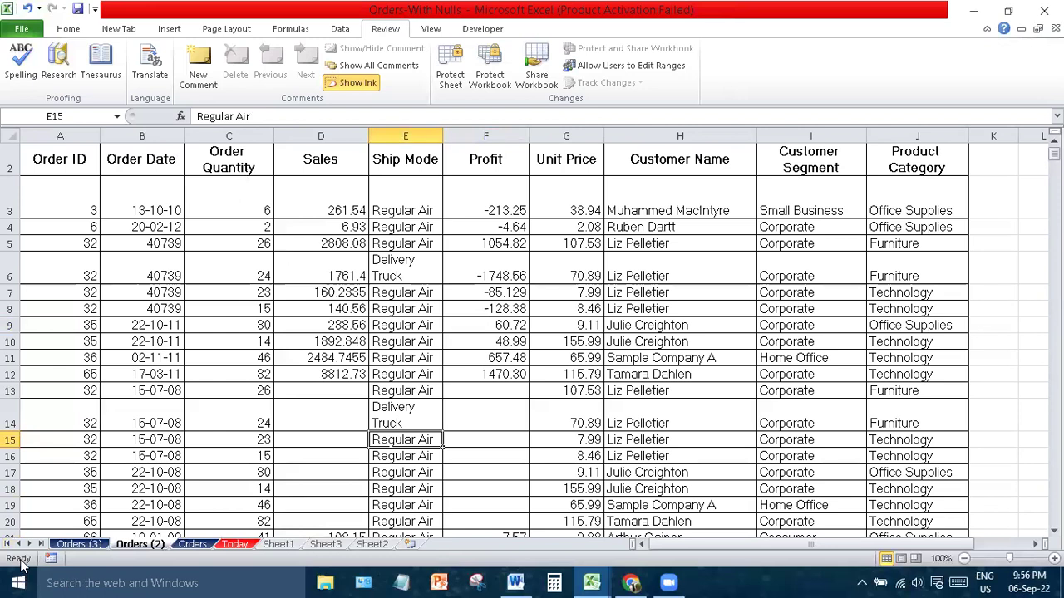
pyautogui.click(654, 297)
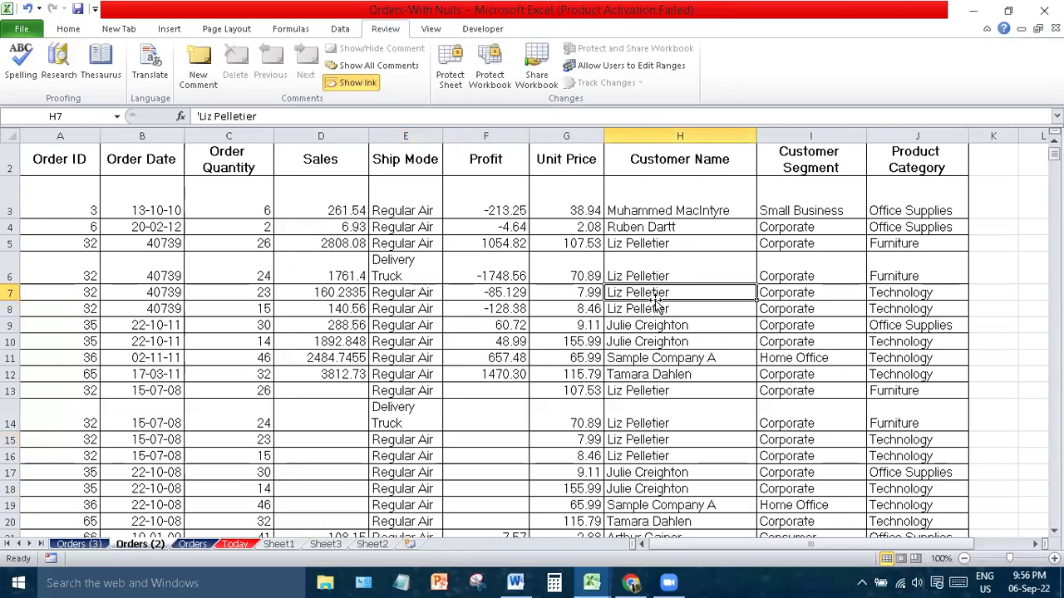
pyautogui.click(809, 326)
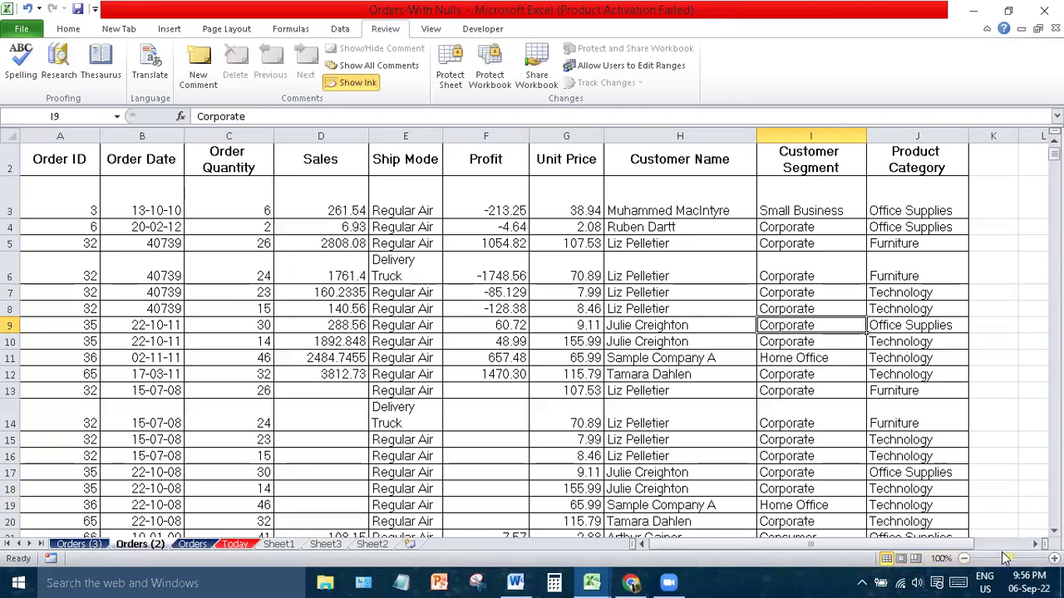
# - Zoom the Orders (2) sheet in step by step to 140%
pyautogui.click(1054, 559)
pyautogui.click(1054, 558)
pyautogui.click(1054, 558)
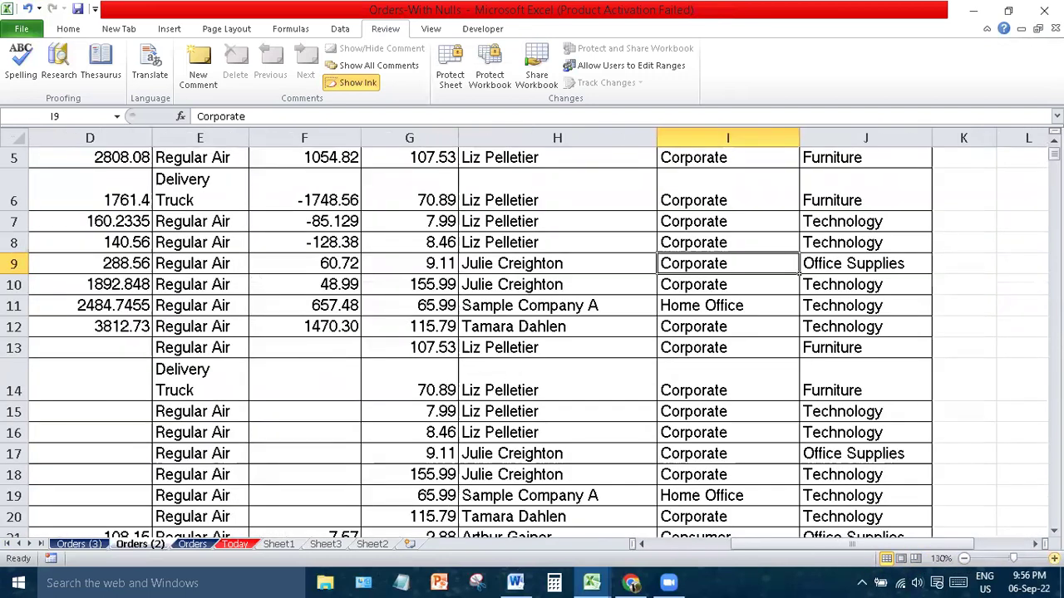
pyautogui.click(1054, 558)
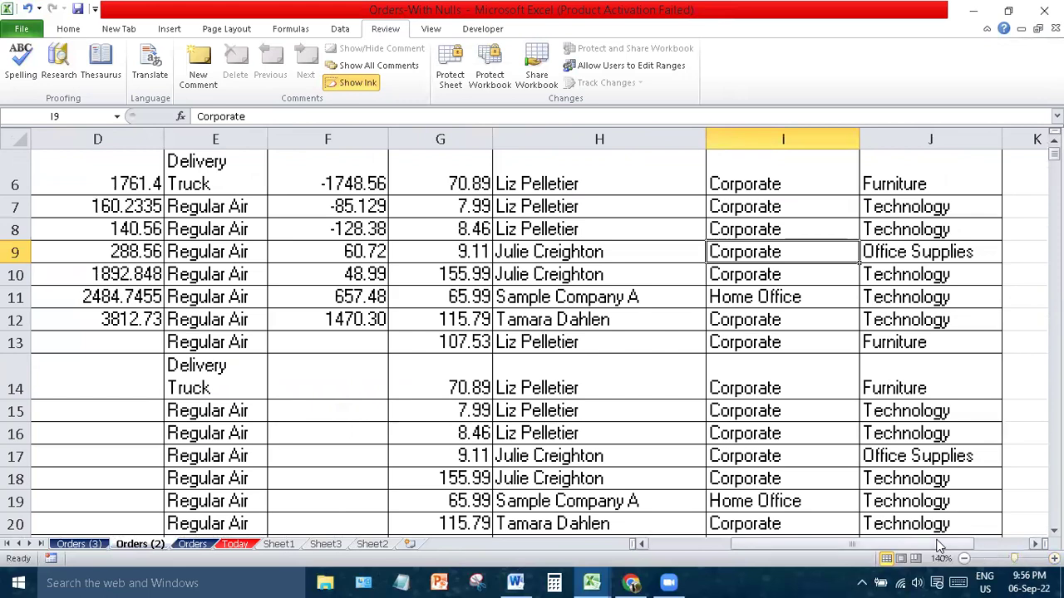
pyautogui.moveTo(939, 546); pyautogui.dragTo(805, 545)
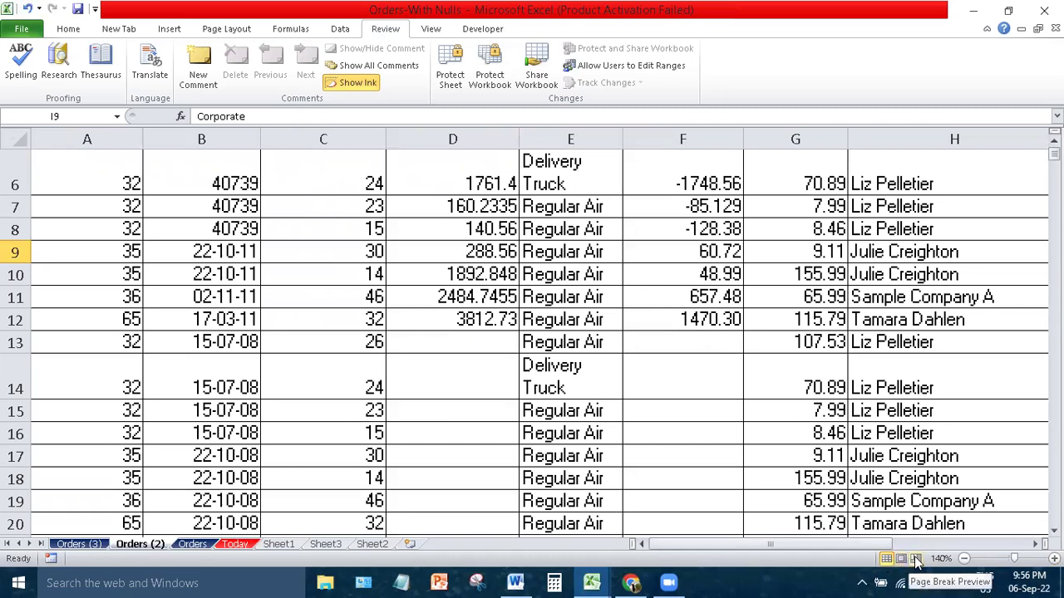
# - Try Page Break Preview and Page Layout views, then return to Normal view
pyautogui.click(913, 562)
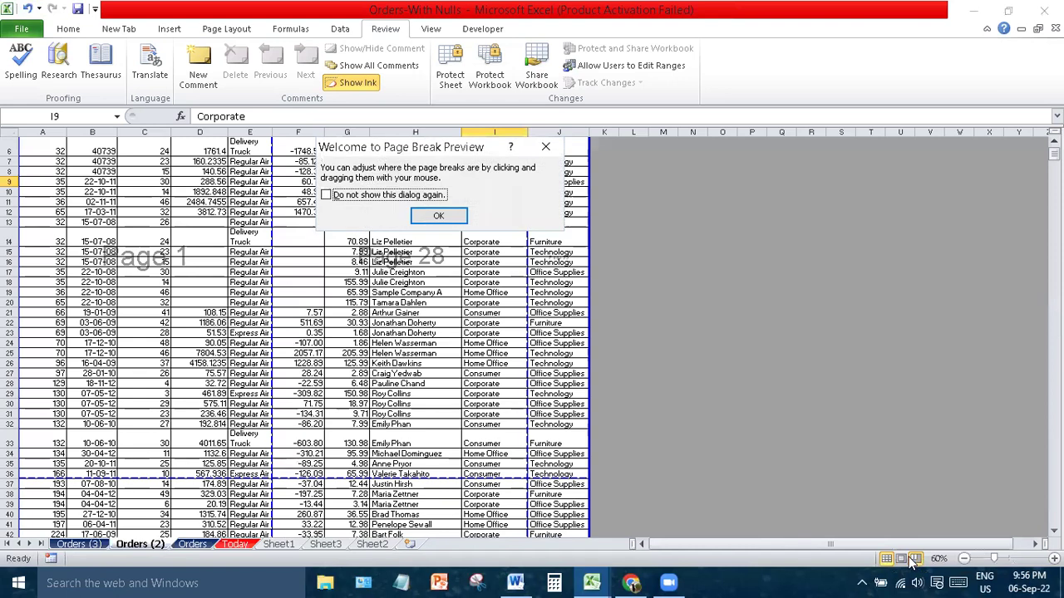
pyautogui.press('Return')
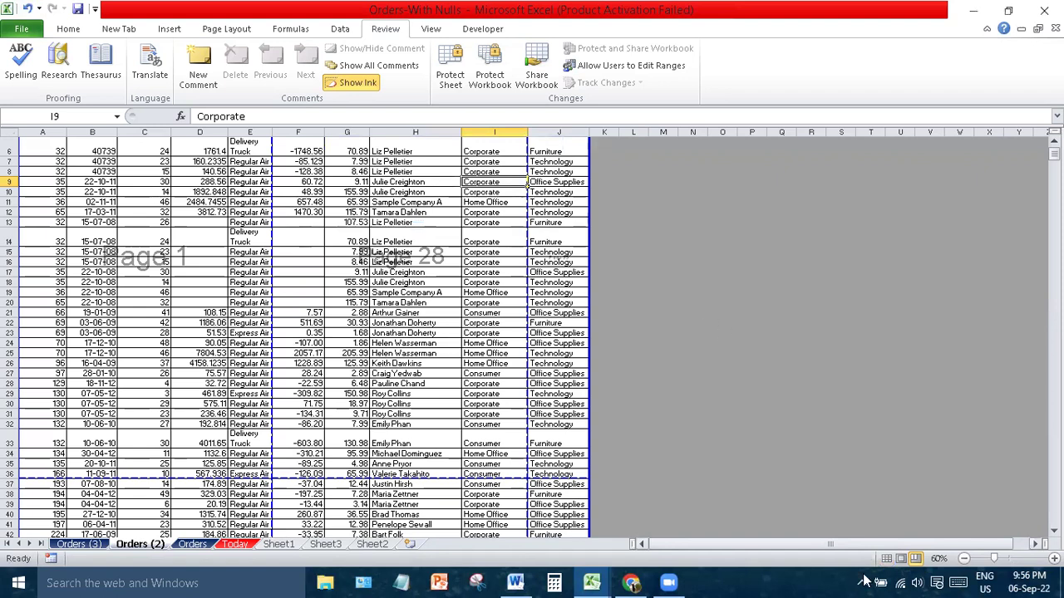
pyautogui.click(902, 562)
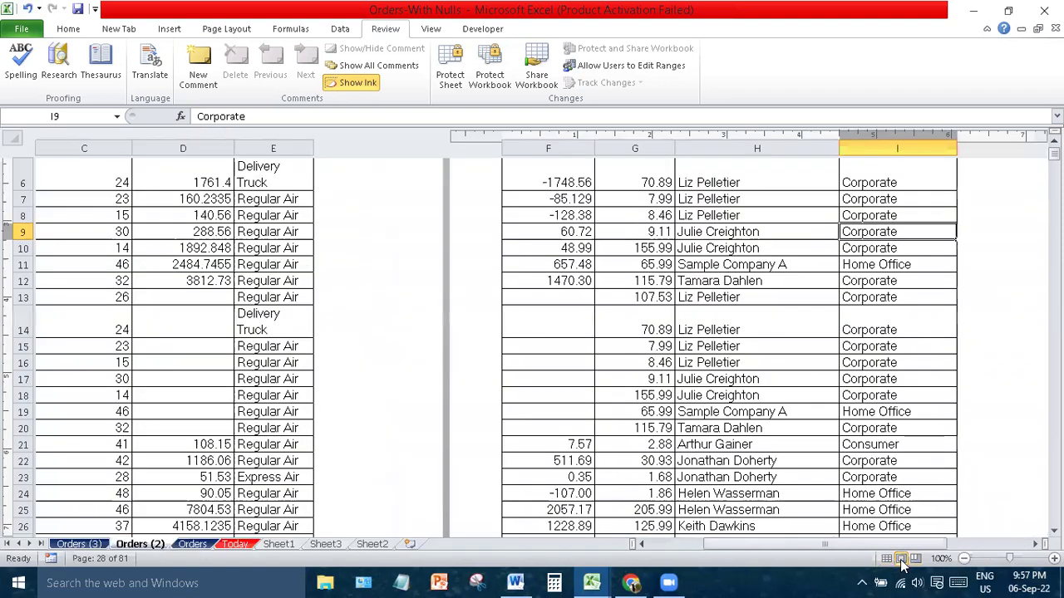
pyautogui.click(886, 559)
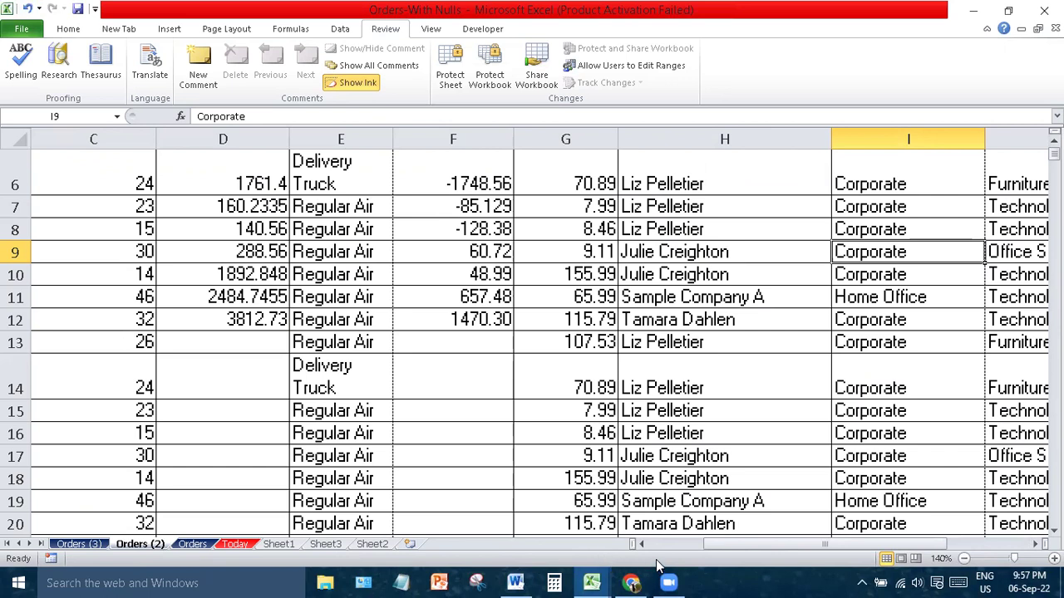
pyautogui.click(655, 178)
pyautogui.moveTo(656, 204); pyautogui.dragTo(652, 392)
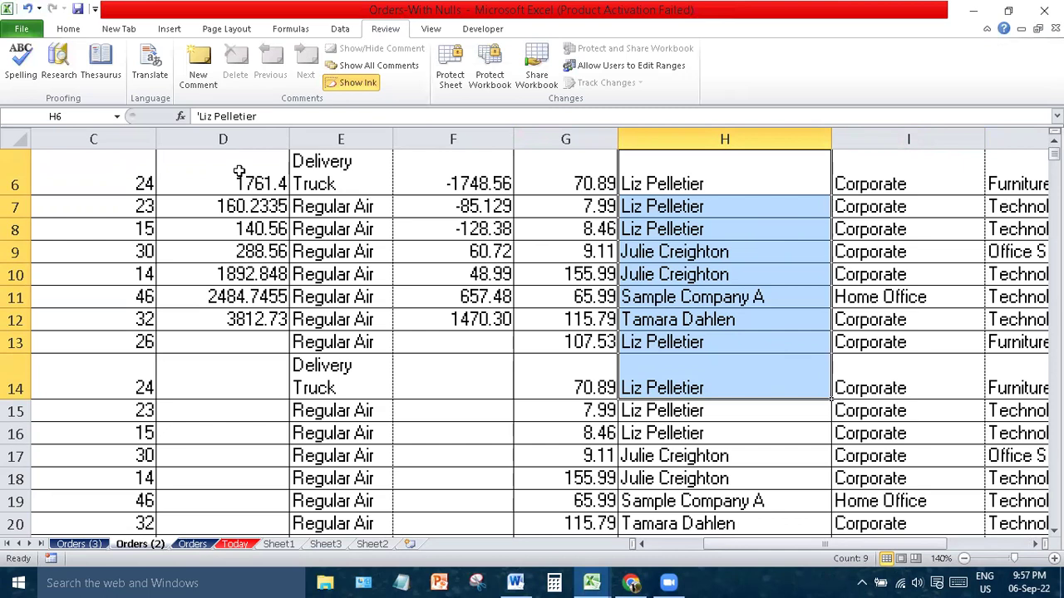
pyautogui.click(250, 208)
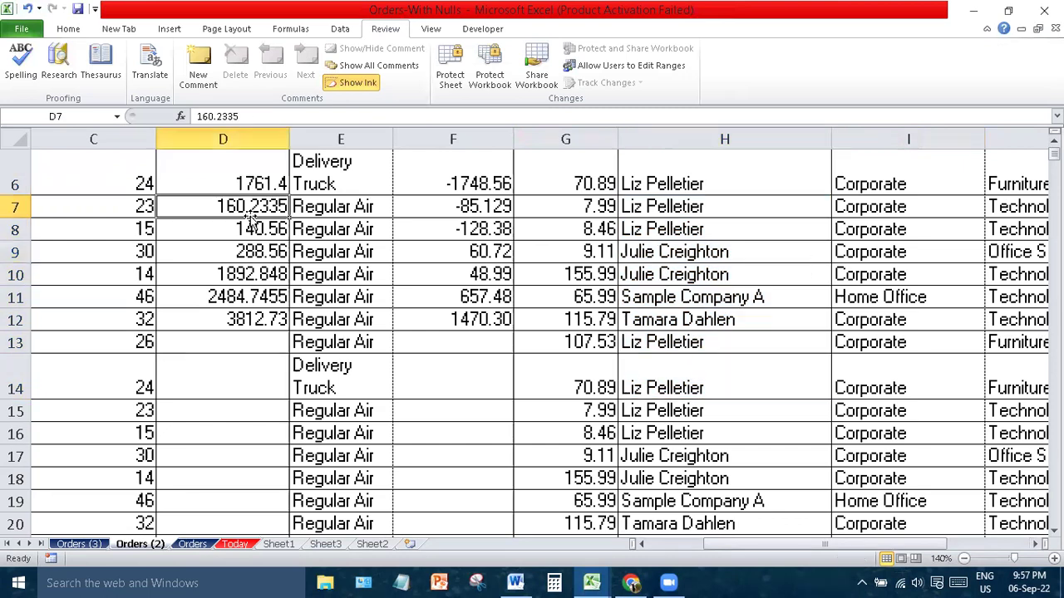
pyautogui.moveTo(229, 164); pyautogui.dragTo(238, 359)
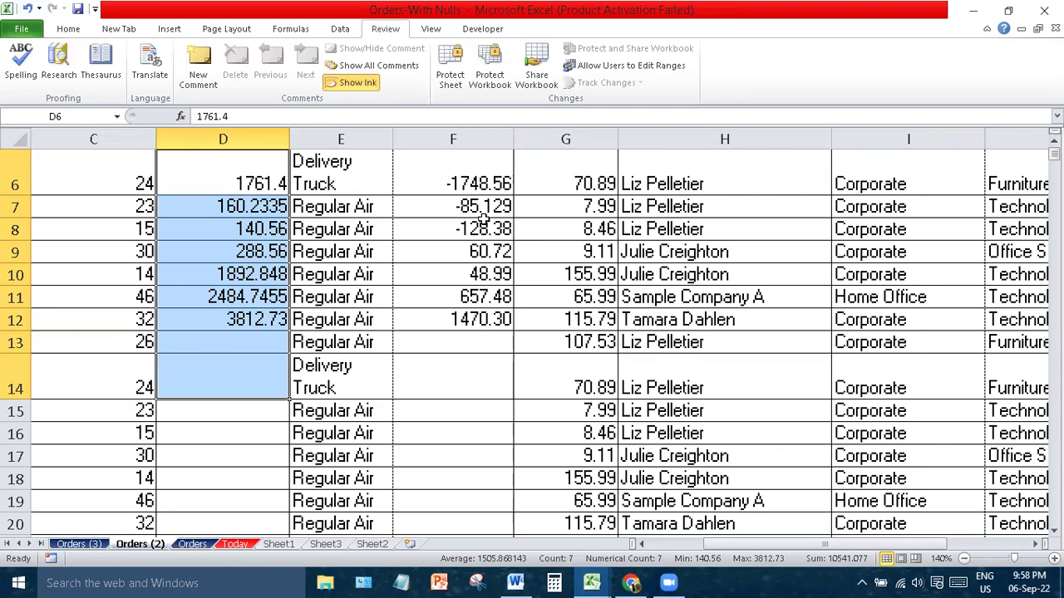
# - Enter the text 'Row' in D13 and select Sales D6:D14
pyautogui.click(238, 345)
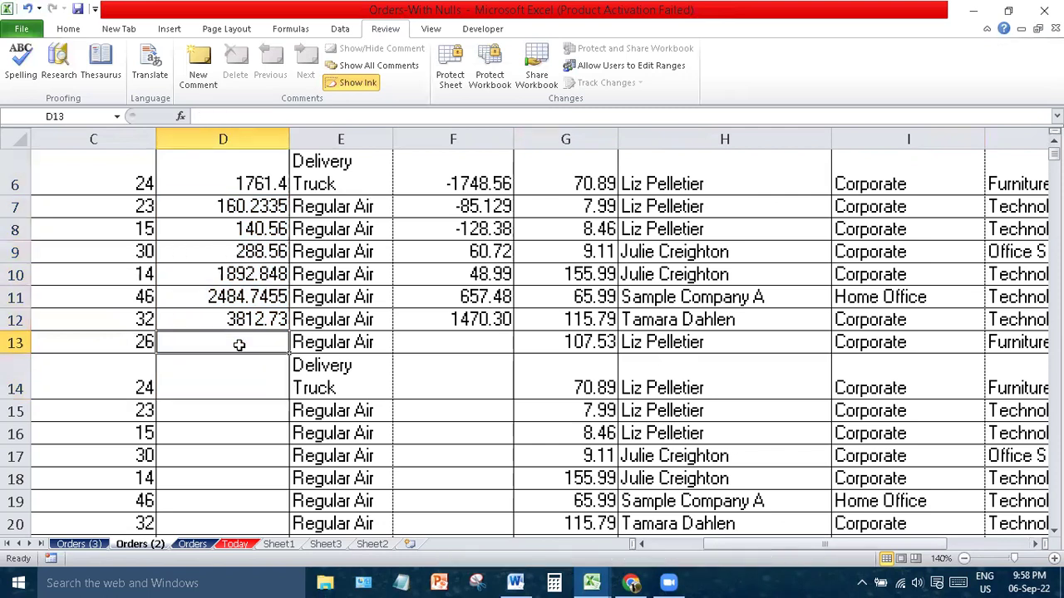
pyautogui.write('Row')
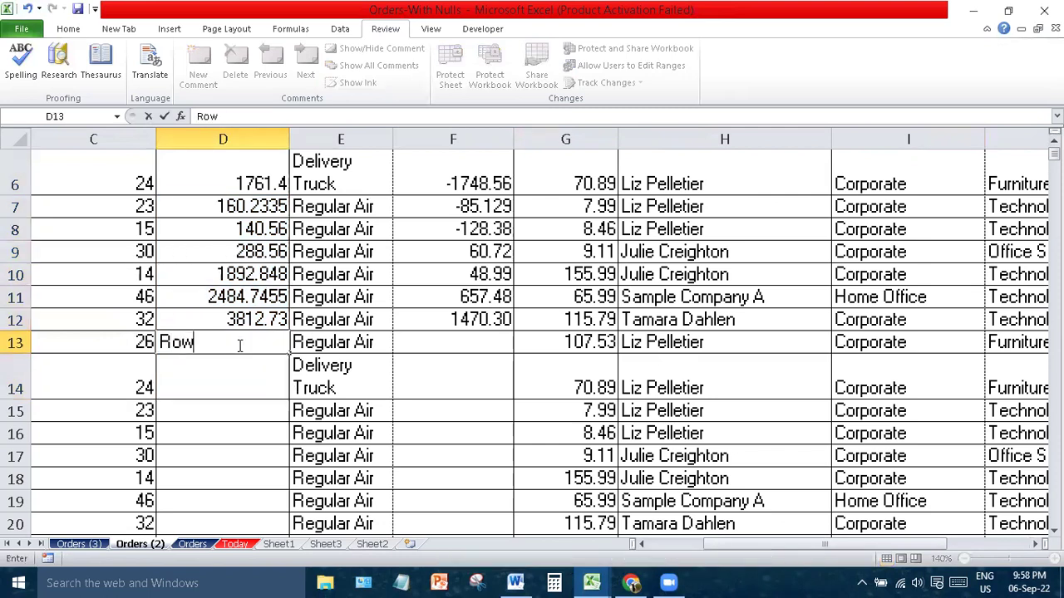
pyautogui.click(399, 279)
pyautogui.moveTo(247, 174); pyautogui.dragTo(244, 355)
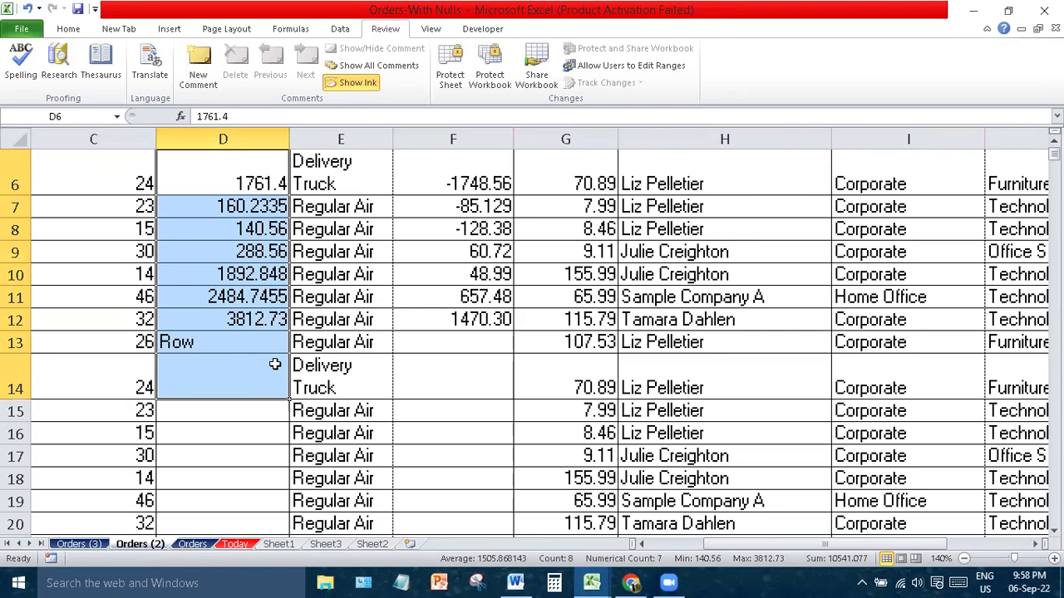
# - Enter ')(' in D14 and reselect D6:D14 to compare Count with Numerical Count
pyautogui.click(243, 388)
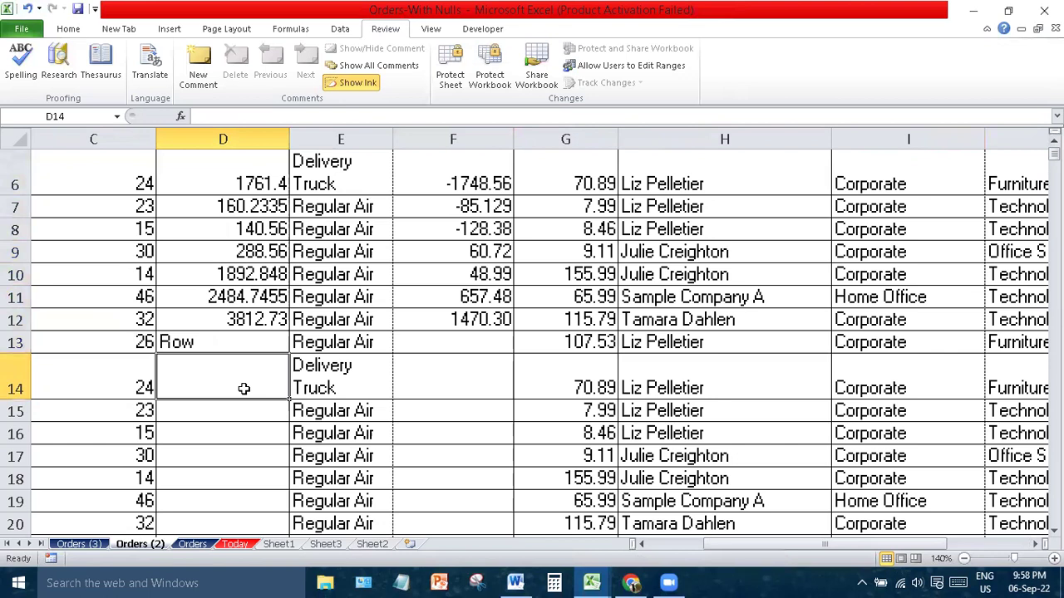
pyautogui.write(')(')
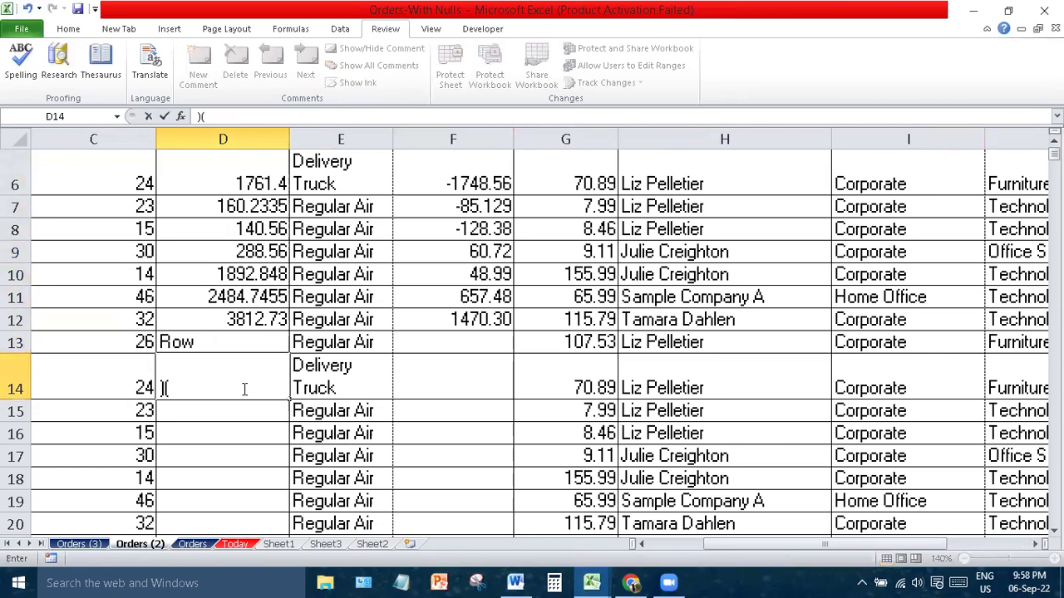
pyautogui.click(459, 366)
pyautogui.moveTo(266, 173); pyautogui.dragTo(230, 377)
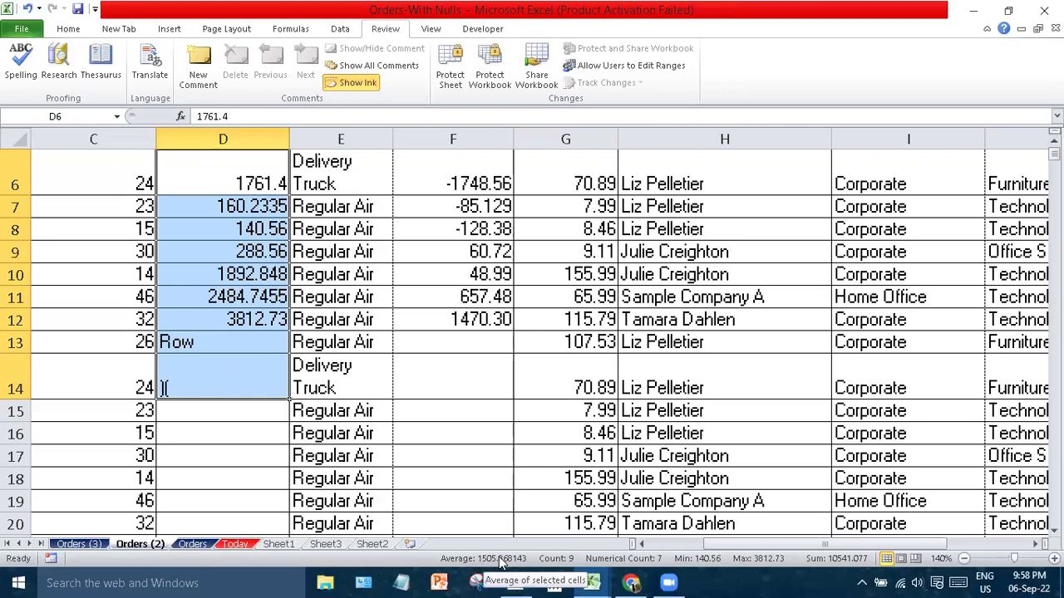
# - Remove Average, Count, Minimum and Maximum from the status bar and turn on policy and permissions indicators
pyautogui.rightClick(380, 560)
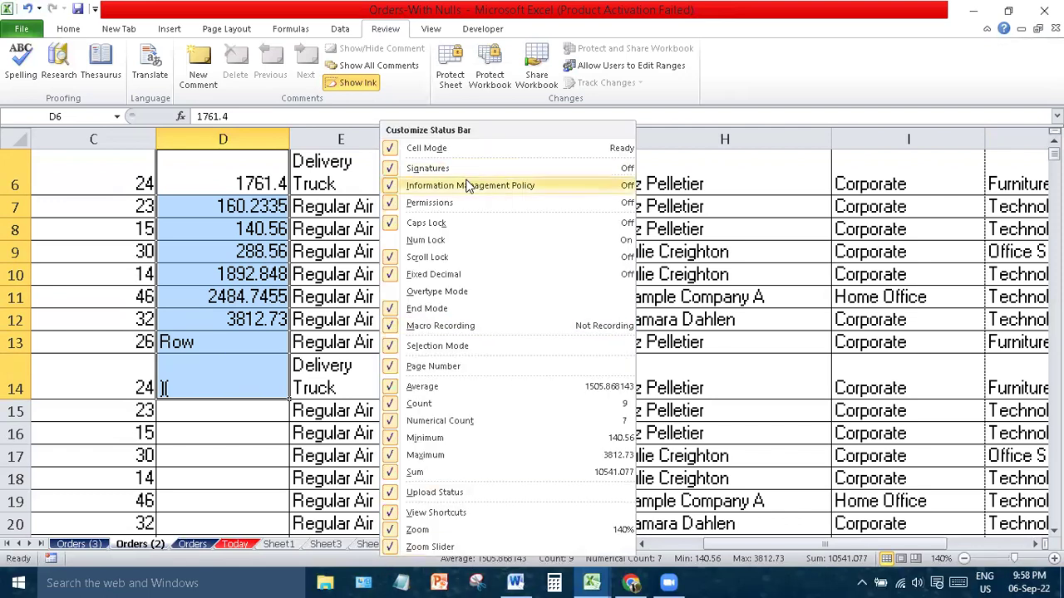
pyautogui.click(456, 386)
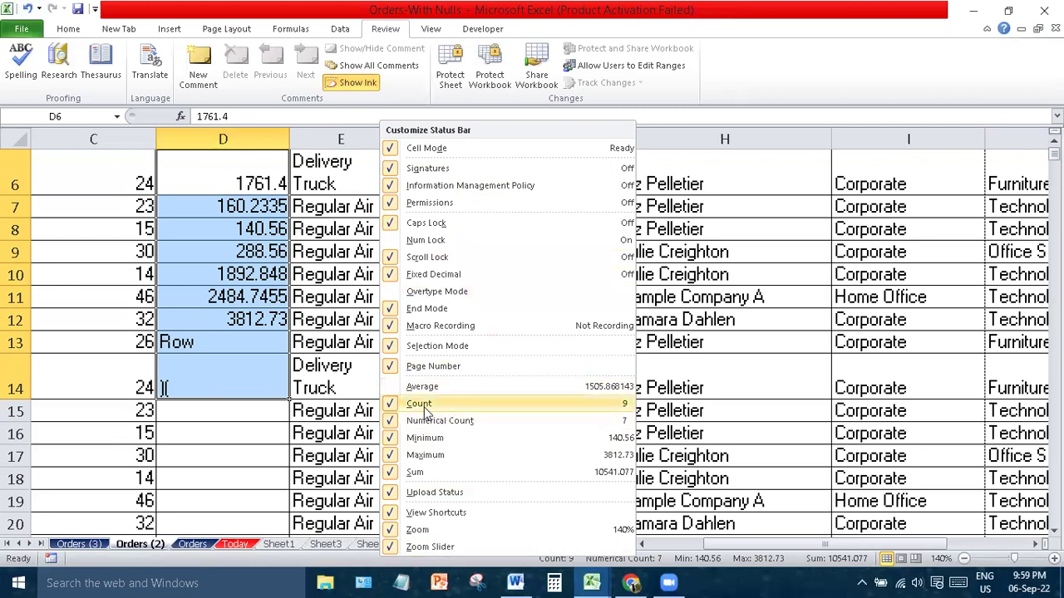
pyautogui.click(423, 406)
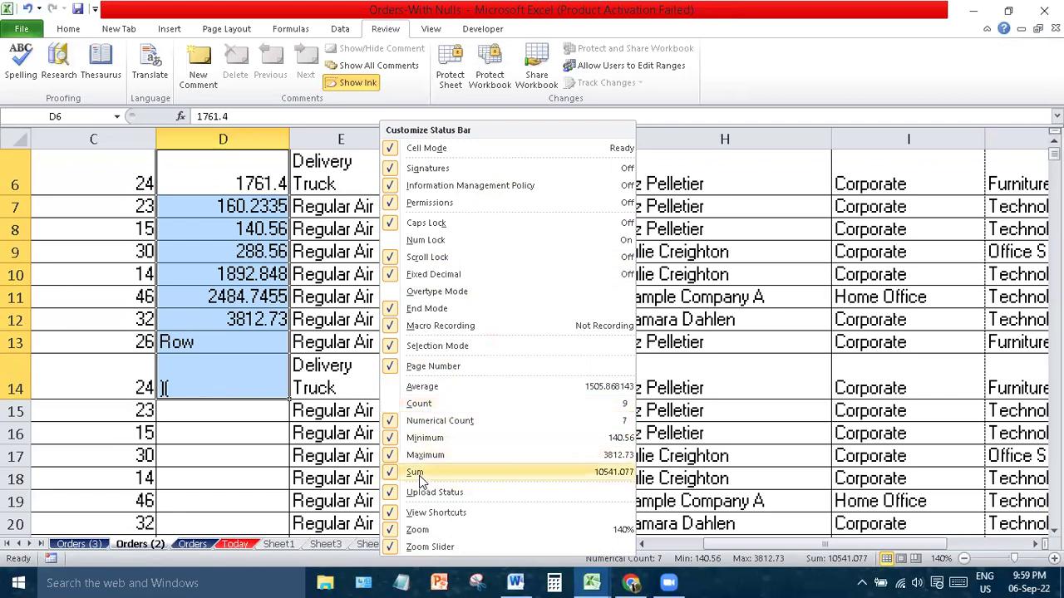
pyautogui.click(427, 439)
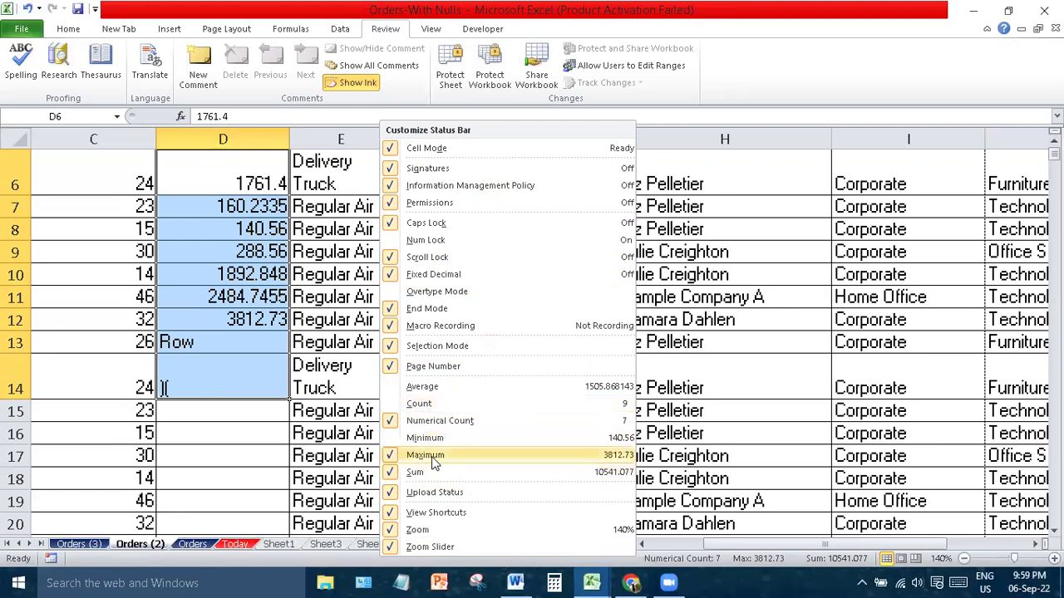
pyautogui.click(429, 459)
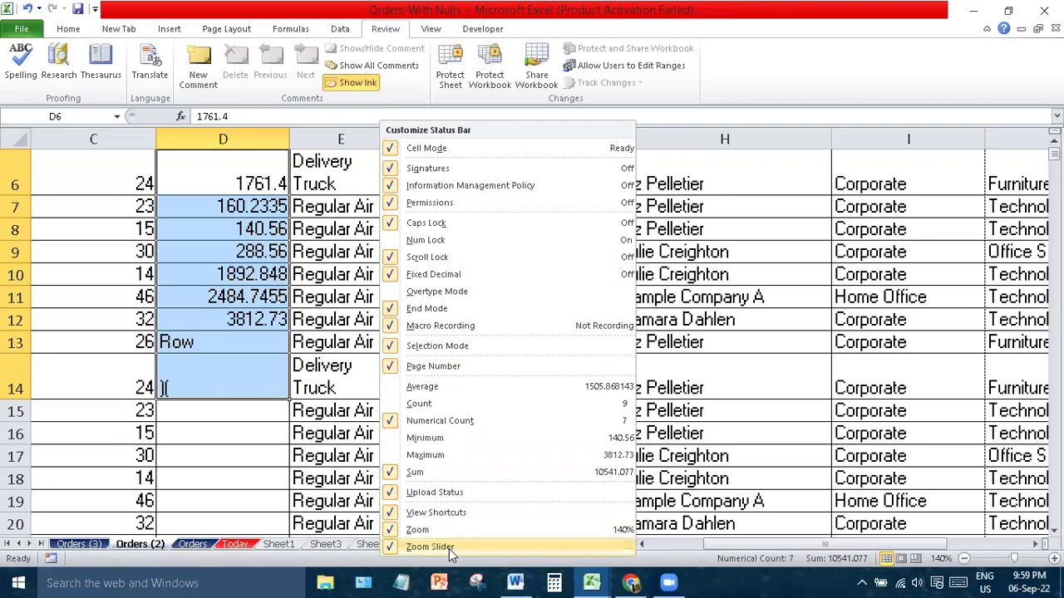
pyautogui.click(478, 186)
pyautogui.click(465, 203)
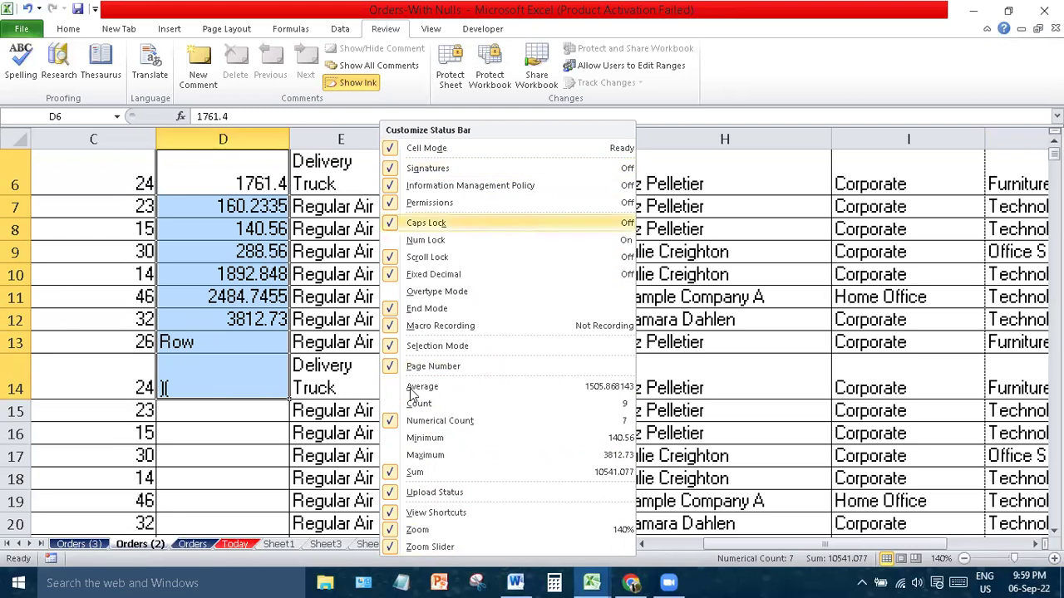
pyautogui.click(362, 562)
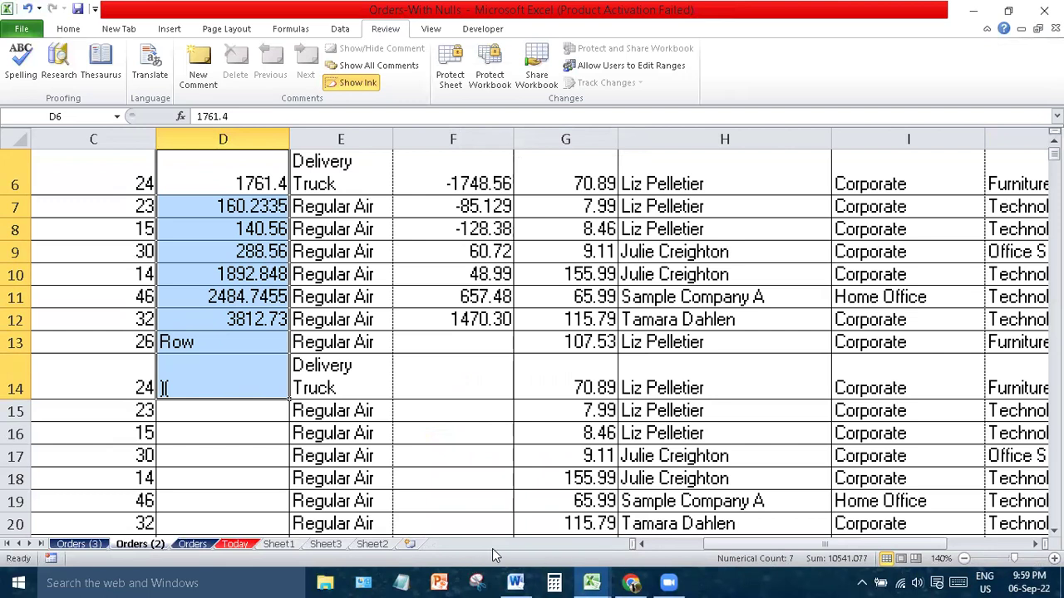
# - Show the Home tab, scroll back to row 1 and select the Regular Air cell E3
pyautogui.click(489, 392)
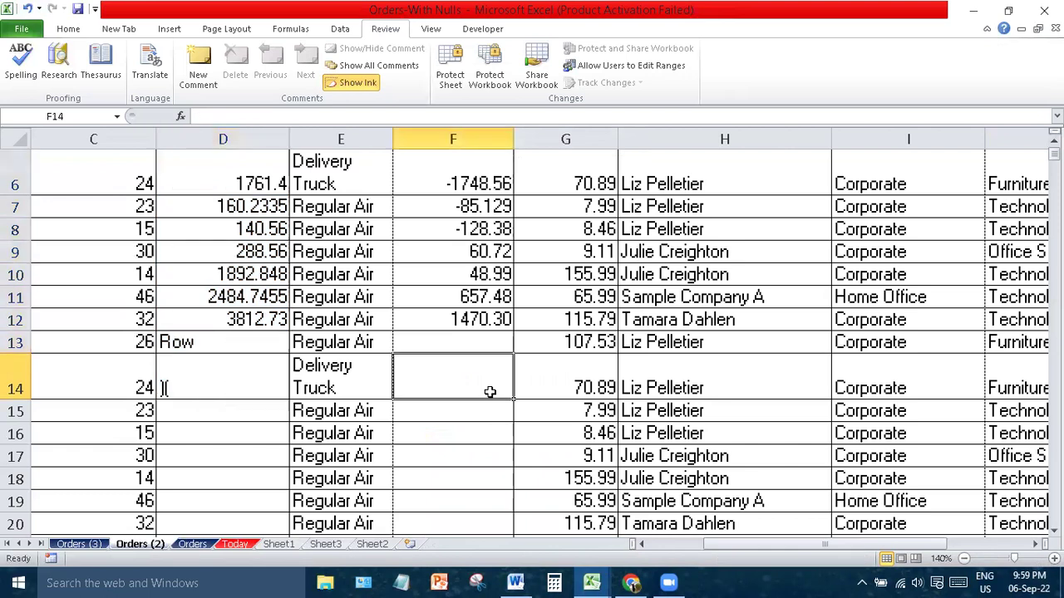
pyautogui.click(68, 28)
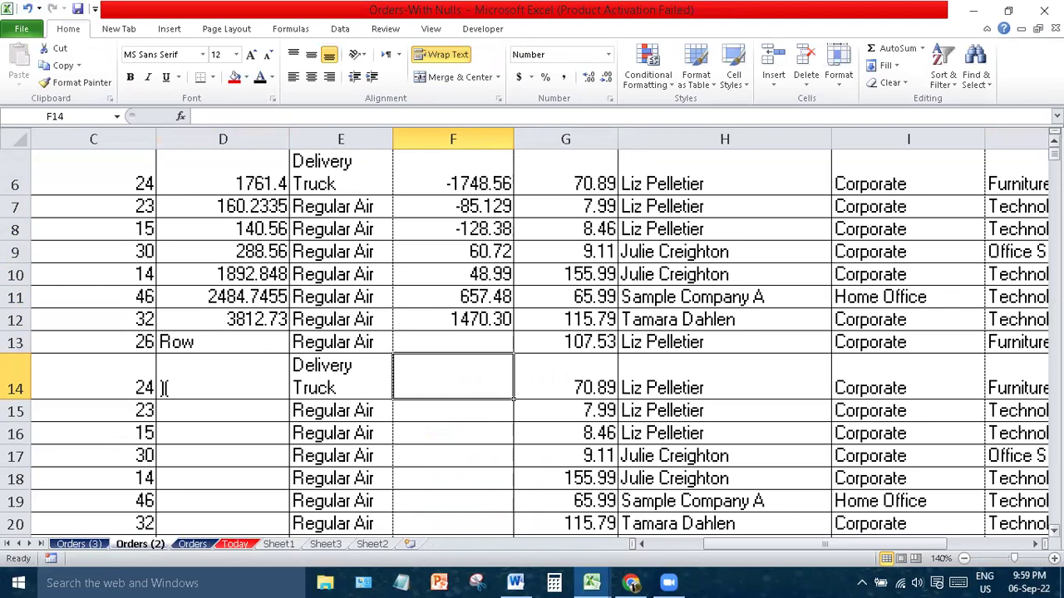
pyautogui.scroll(-20, 164, 388)
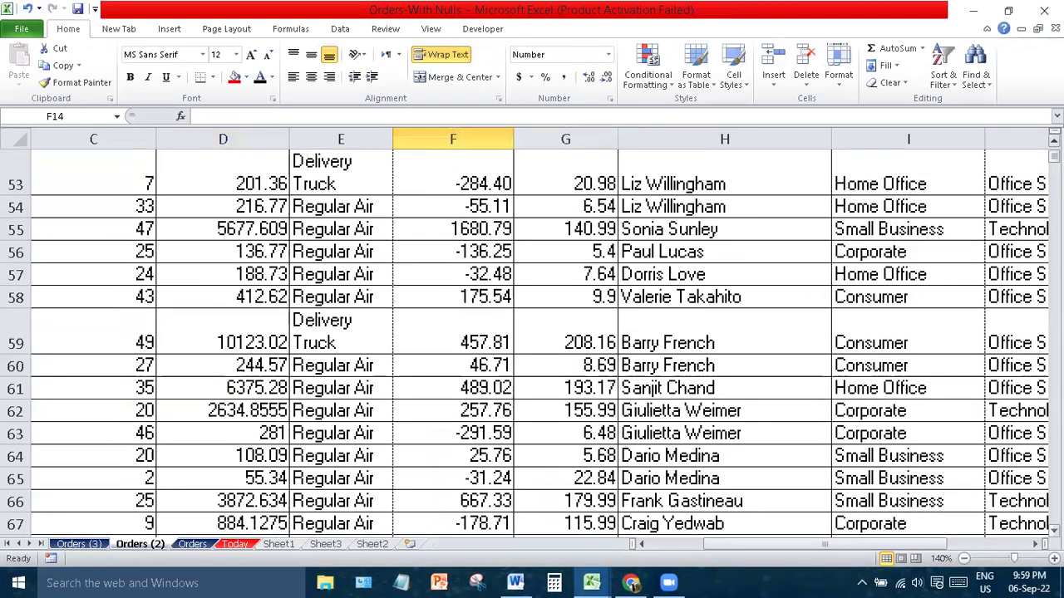
pyautogui.scroll(-10, 531, 333)
pyautogui.moveTo(1053, 158)
pyautogui.mouseDown()
pyautogui.moveTo(1053, 261)
pyautogui.moveTo(1053, 155)
pyautogui.mouseUp()
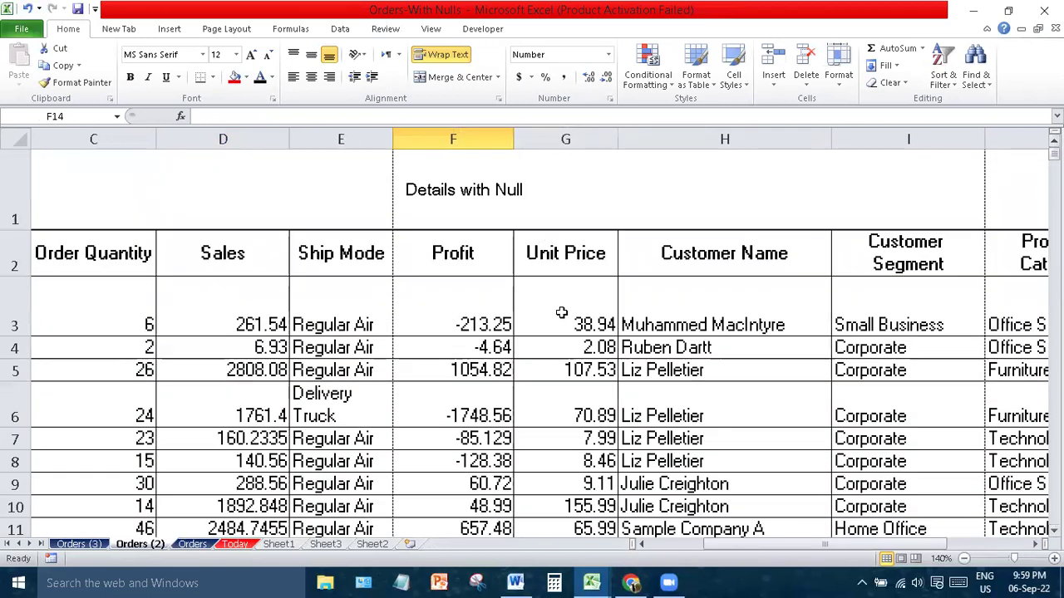
pyautogui.click(56, 115)
pyautogui.click(70, 115)
pyautogui.click(336, 290)
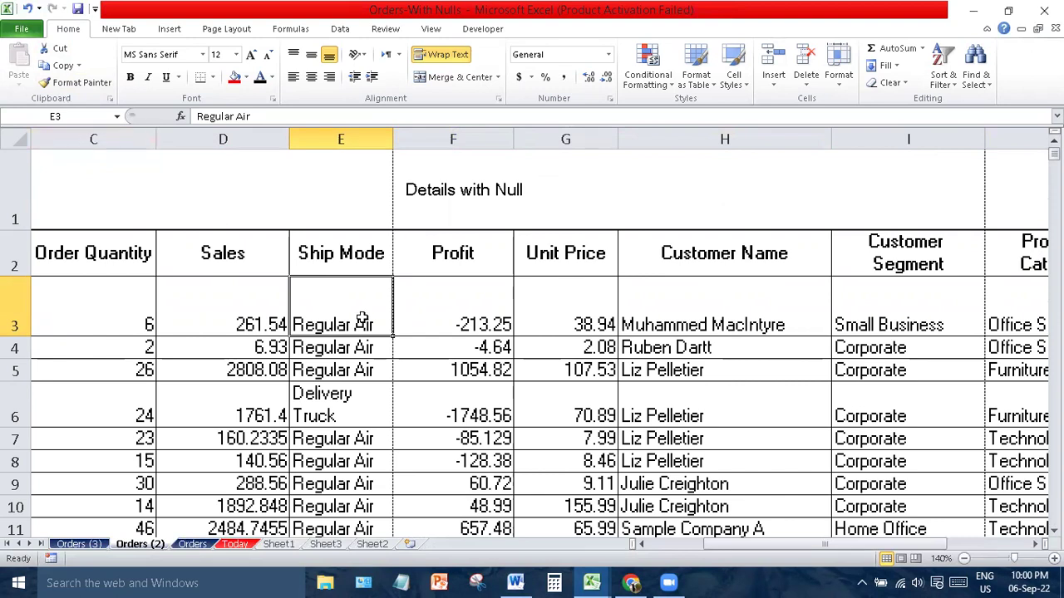
pyautogui.click(238, 262)
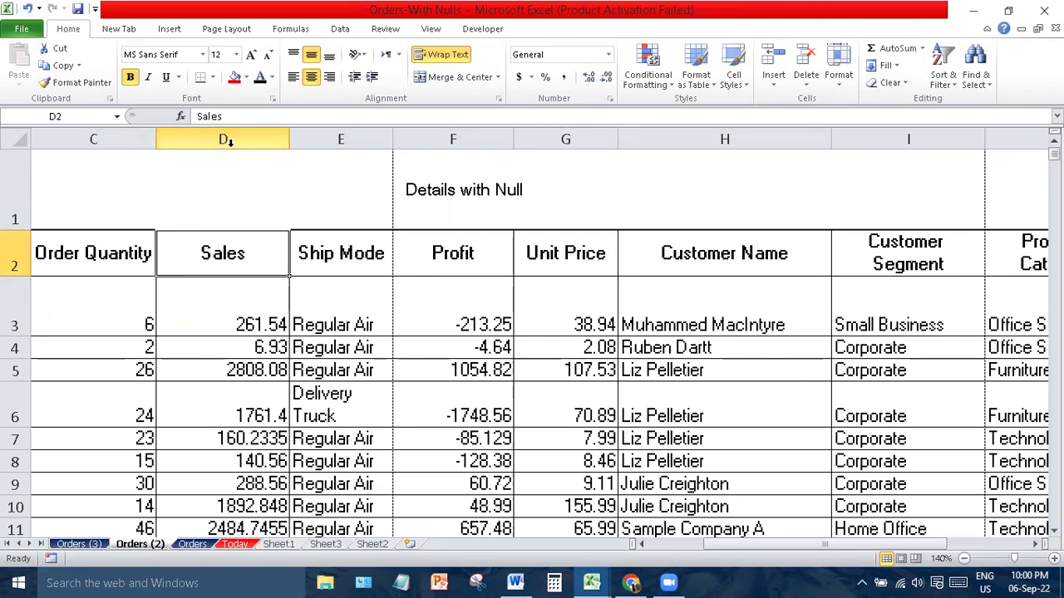
pyautogui.click(719, 257)
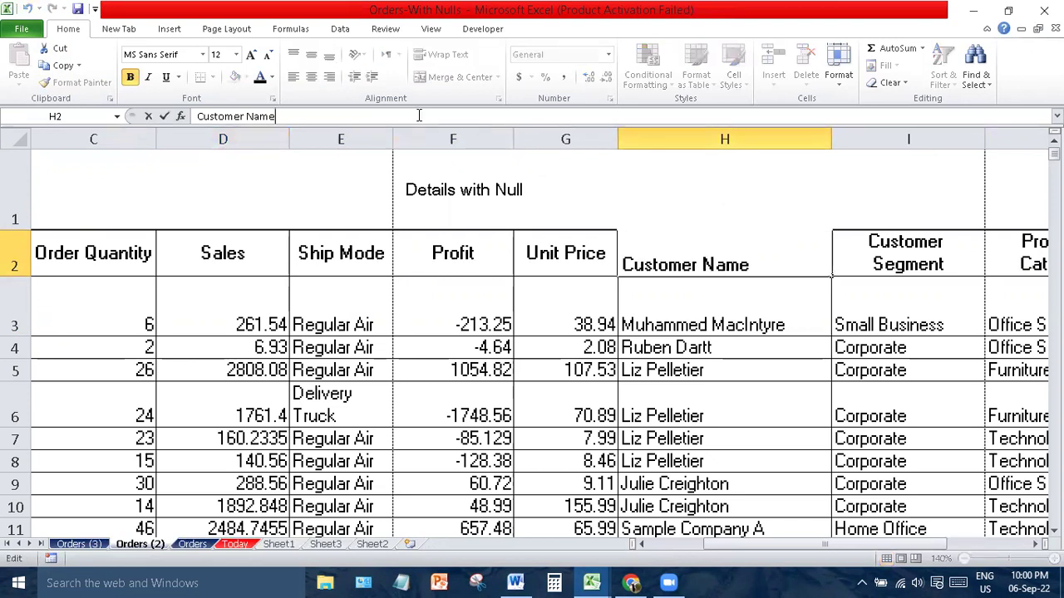
pyautogui.click(319, 234)
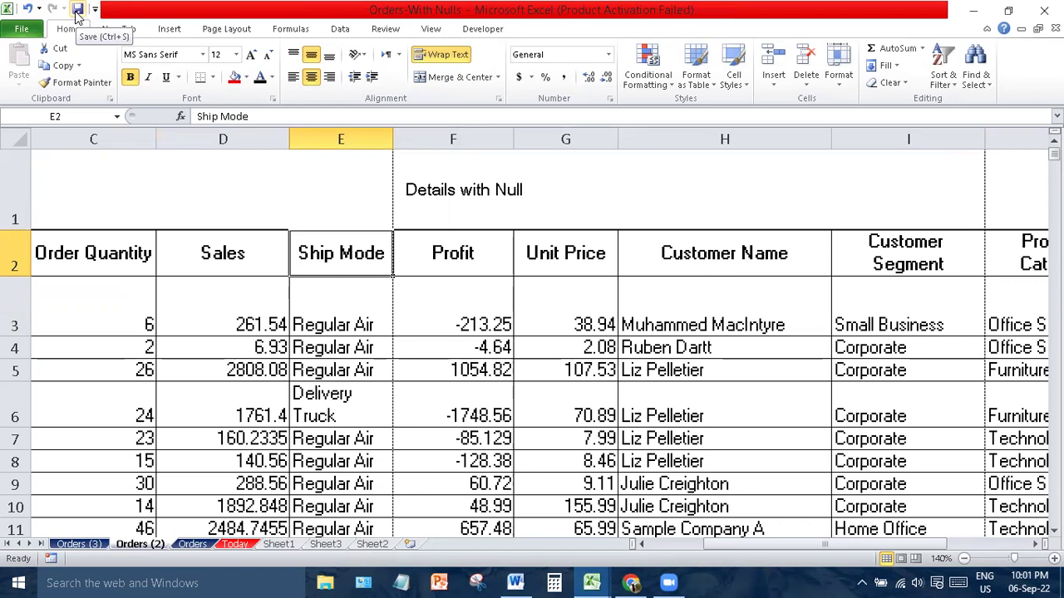
# - Add Open Recent File to the Quick Access Toolbar
pyautogui.click(95, 9)
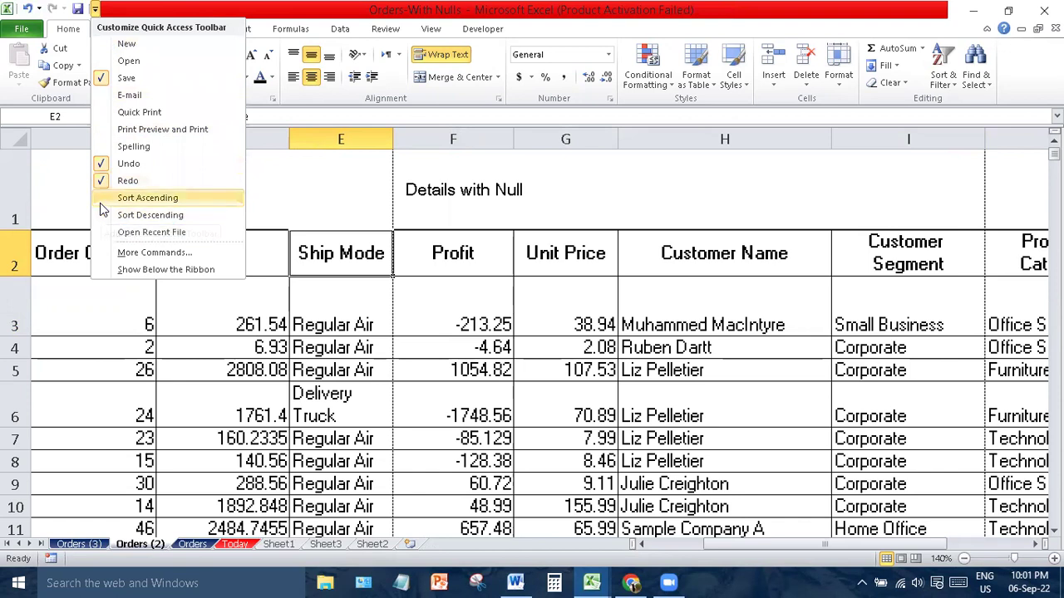
pyautogui.click(100, 234)
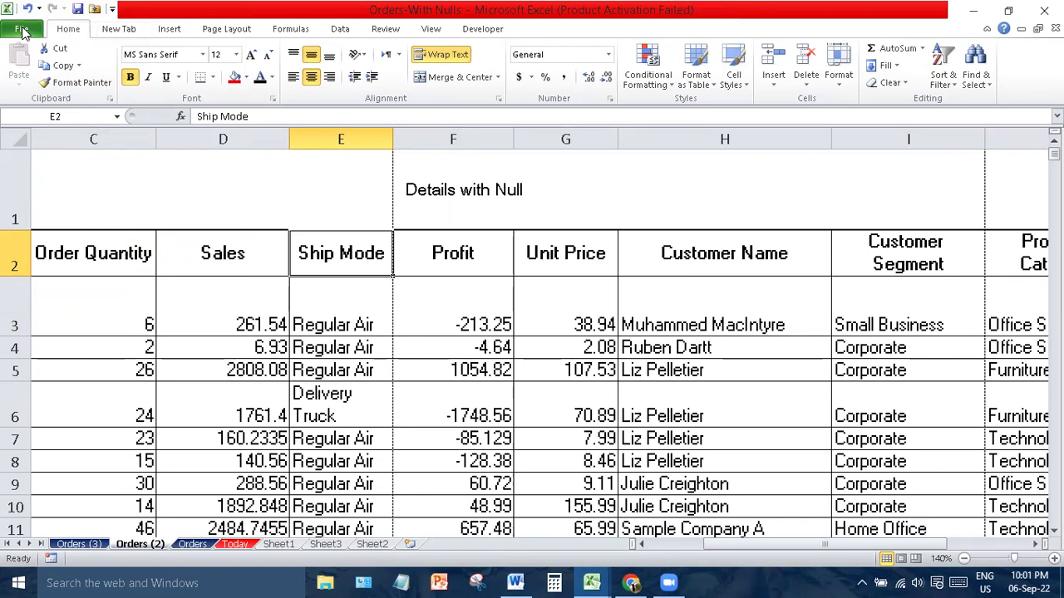
# - On the File Info page, set the Title property to 'Excel Short Course'
pyautogui.click(22, 30)
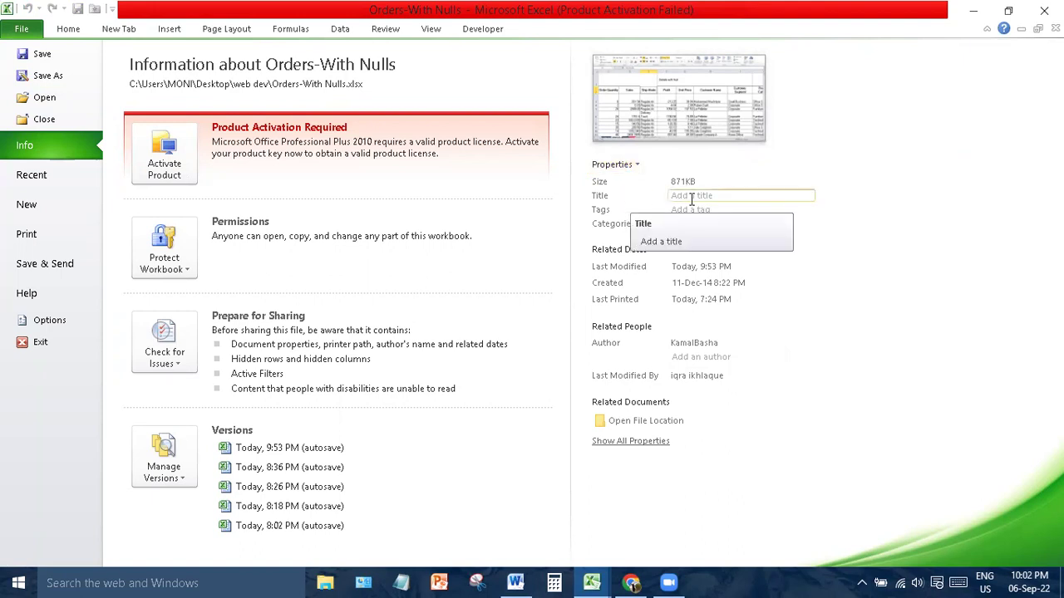
pyautogui.click(701, 196)
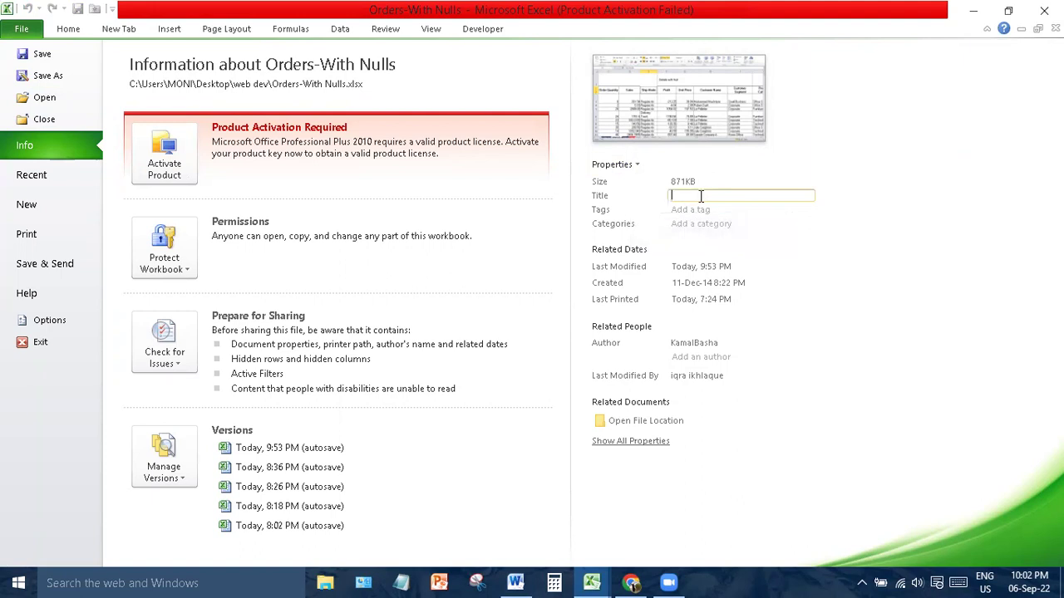
pyautogui.write('Excel Sort Course')
pyautogui.hotkey('ctrl', 'a')
pyautogui.click(802, 262)
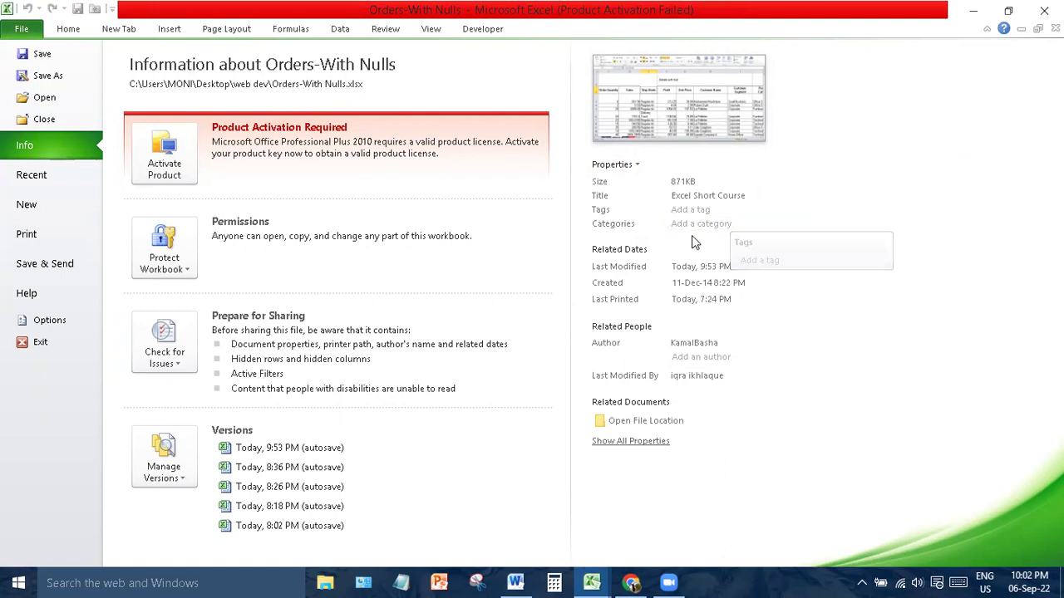
pyautogui.click(721, 224)
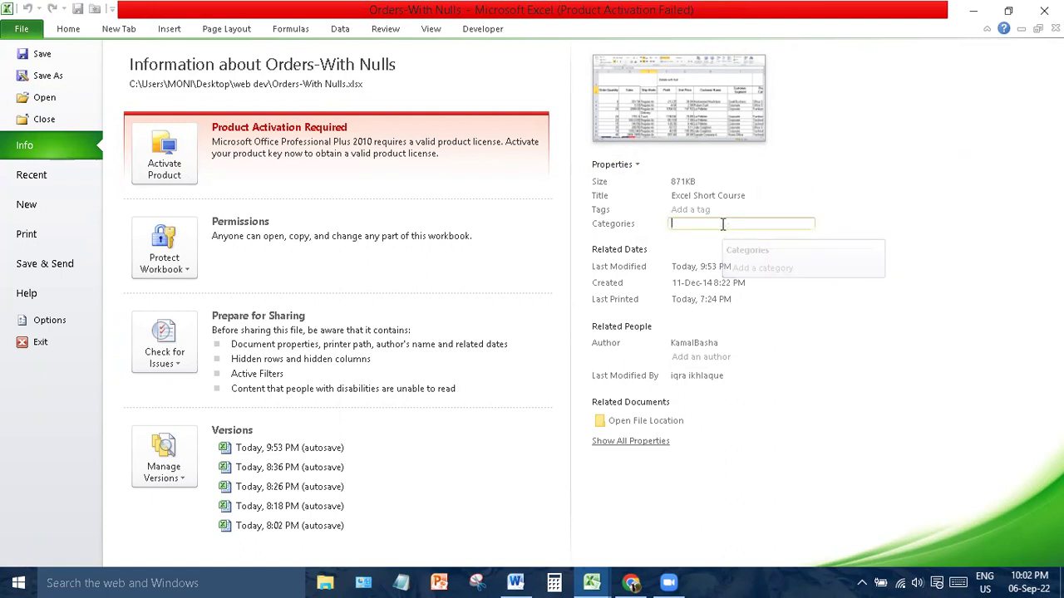
pyautogui.click(793, 310)
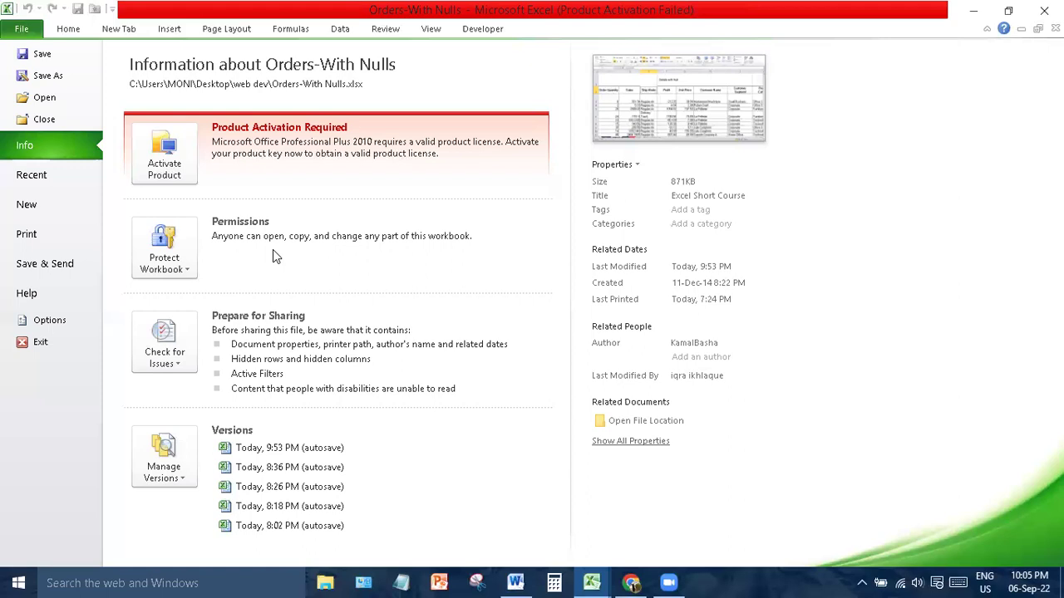
# - Use Protect Workbook > Encrypt with Password, entering the password and confirming it
pyautogui.click(170, 263)
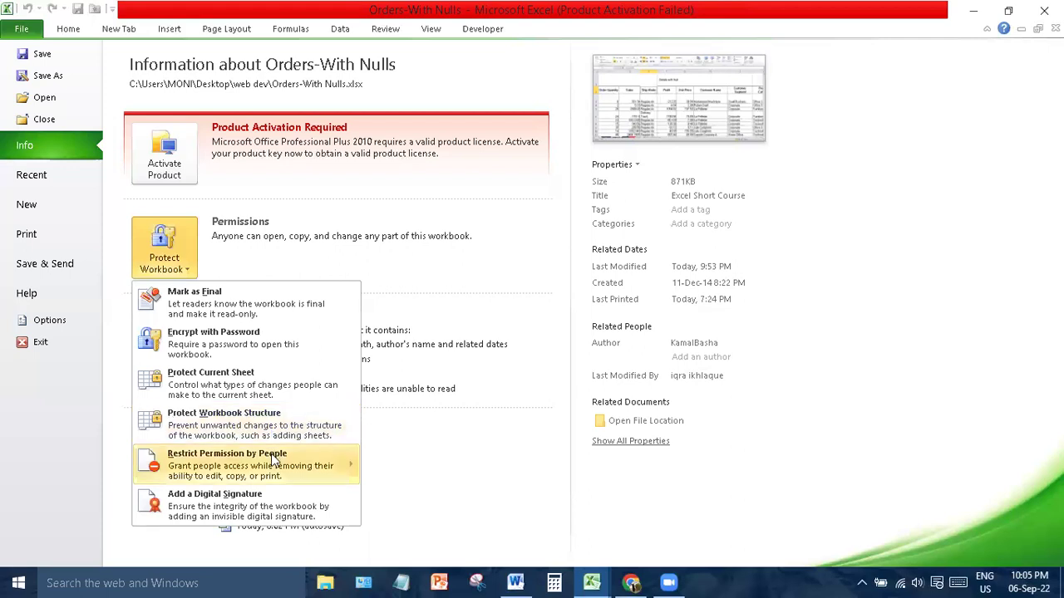
pyautogui.moveTo(274, 463)
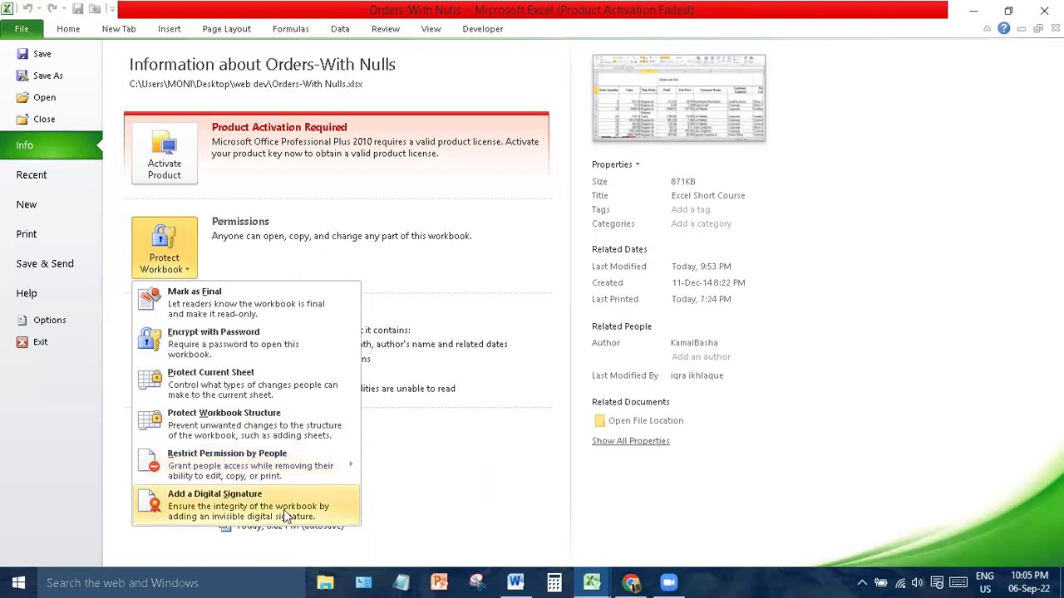
pyautogui.click(249, 332)
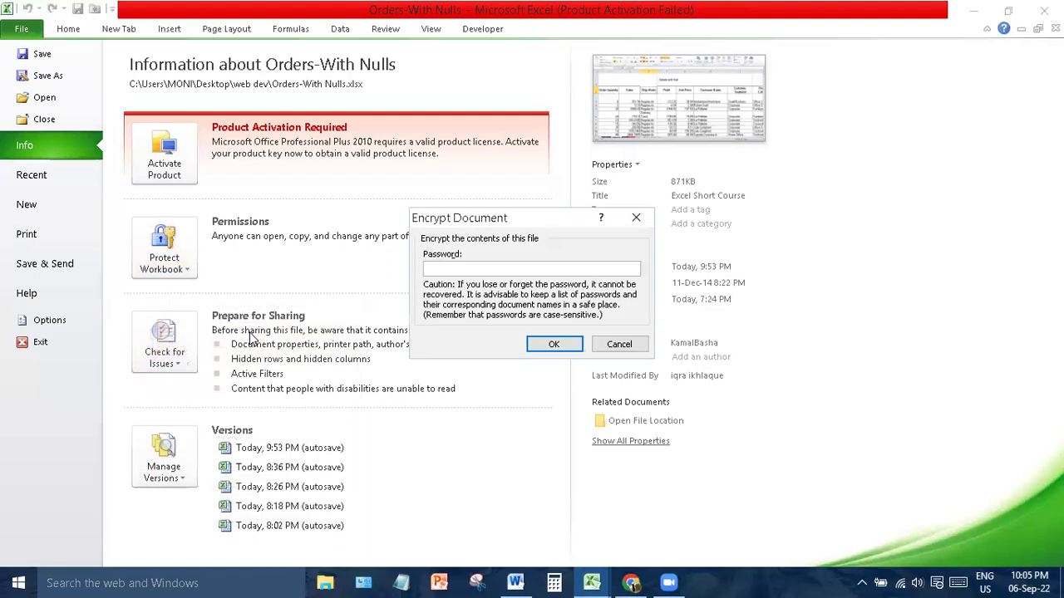
pyautogui.write('12345')
pyautogui.click(555, 345)
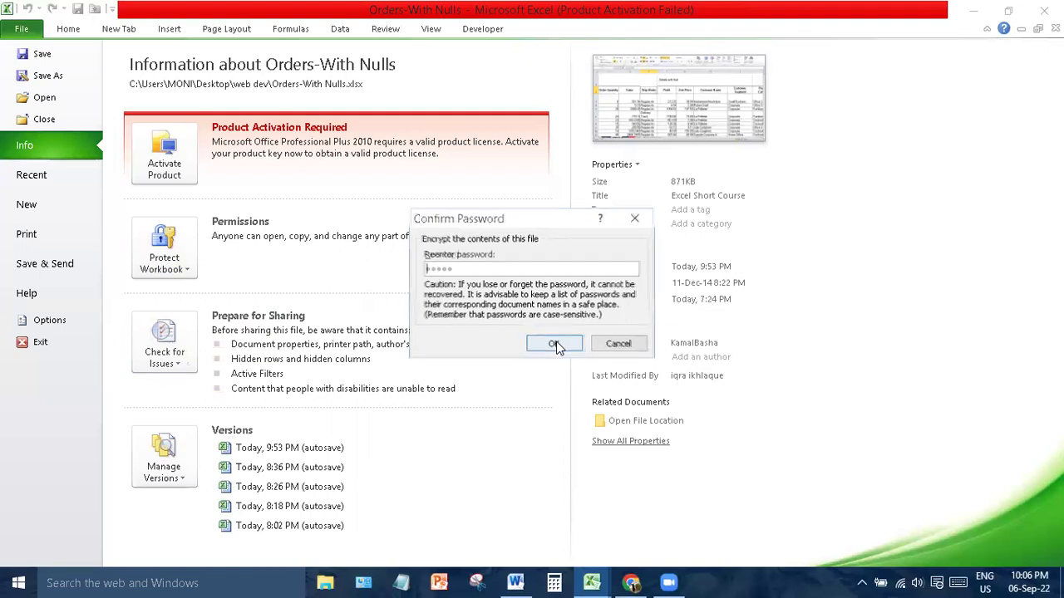
pyautogui.write('12345')
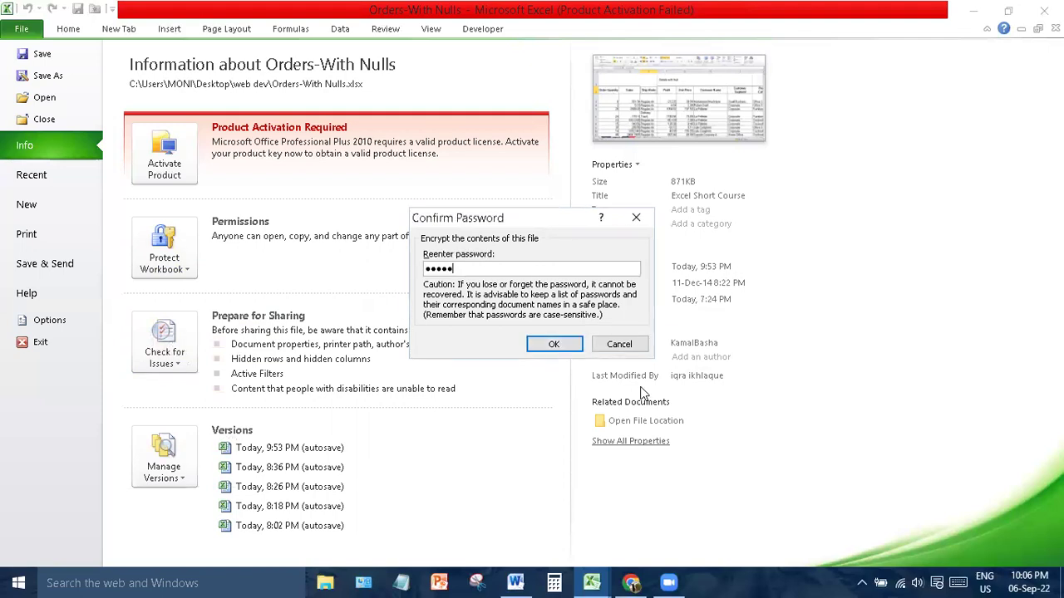
pyautogui.click(556, 344)
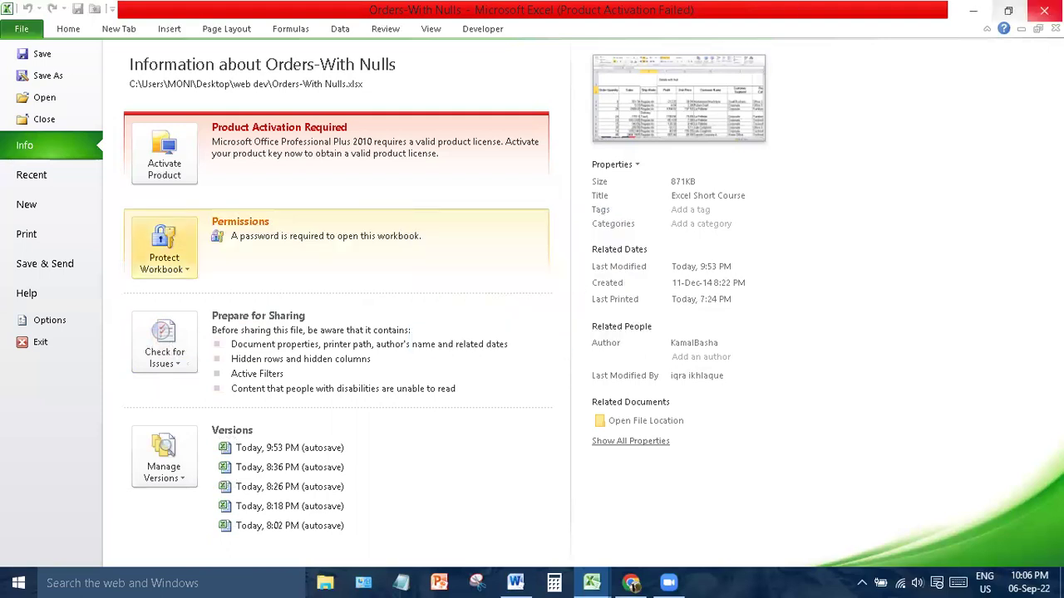
# - Save and close the workbook, reopen it from Recent, and type a password at the prompt
pyautogui.click(1044, 10)
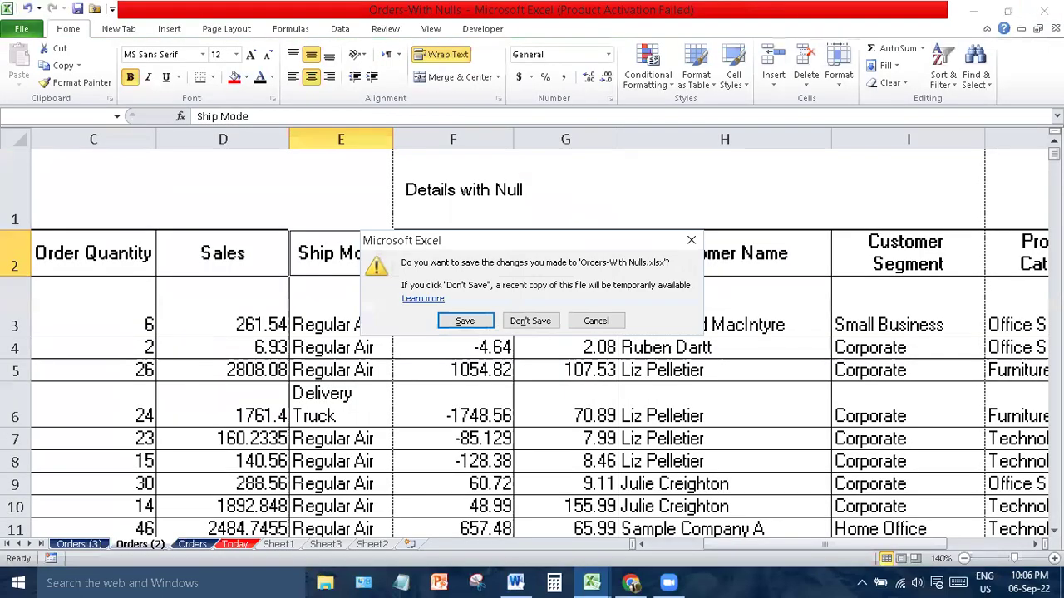
pyautogui.press('Return')
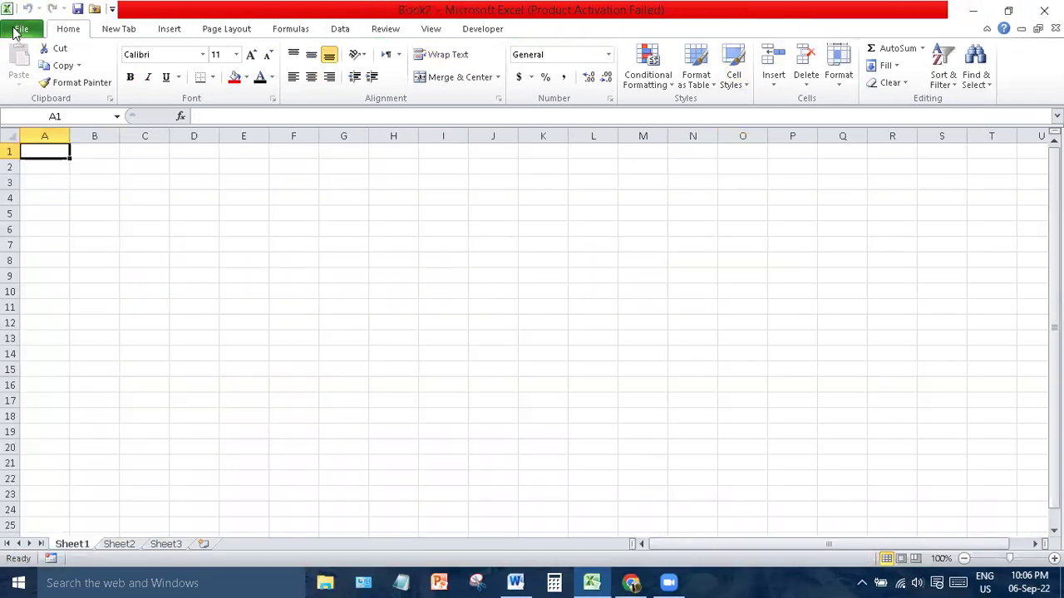
pyautogui.click(21, 30)
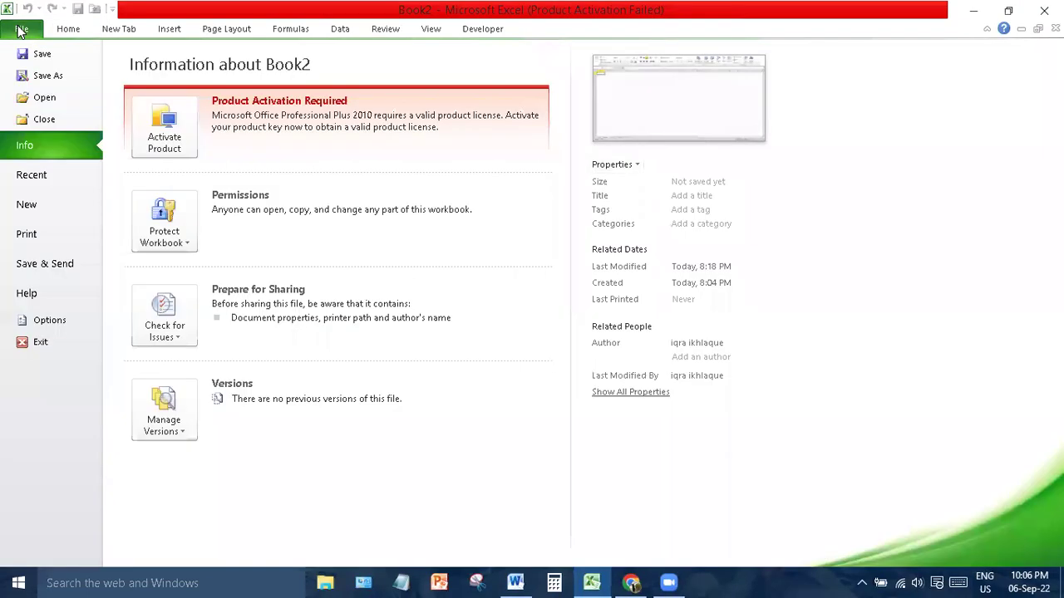
pyautogui.click(37, 177)
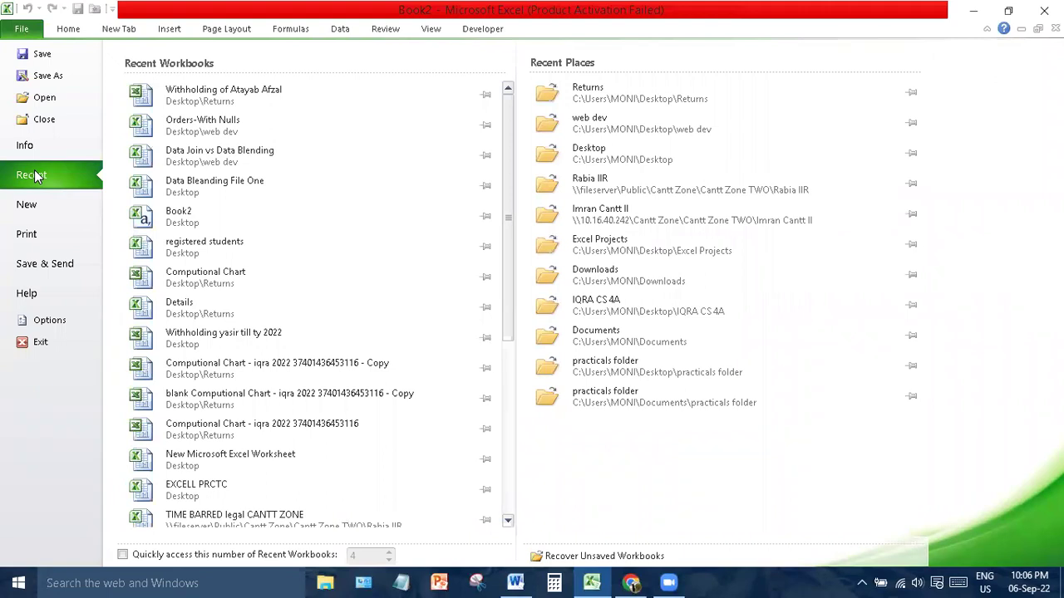
pyautogui.click(247, 124)
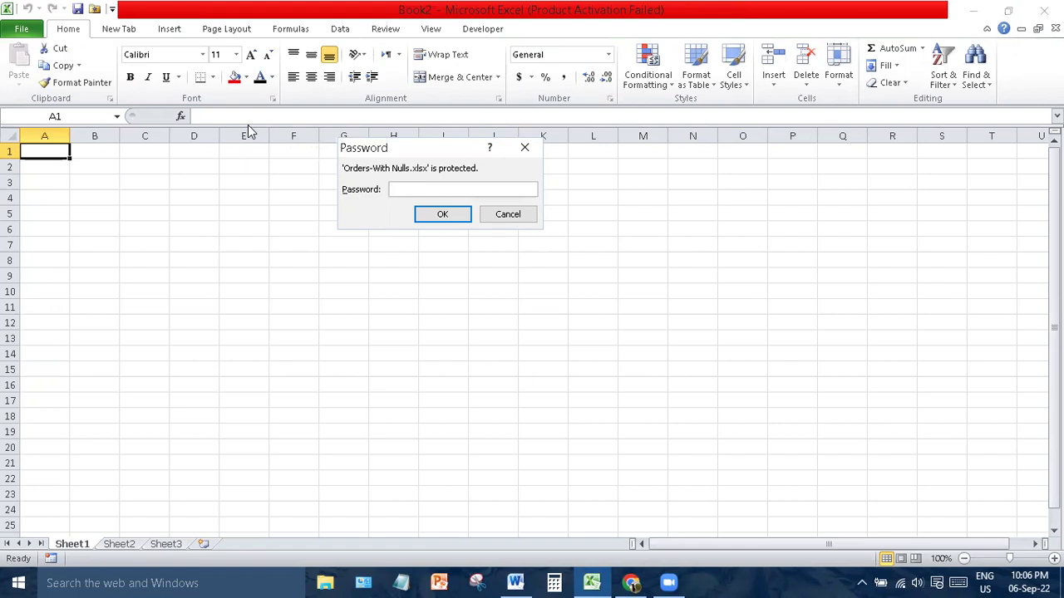
pyautogui.write('1234')
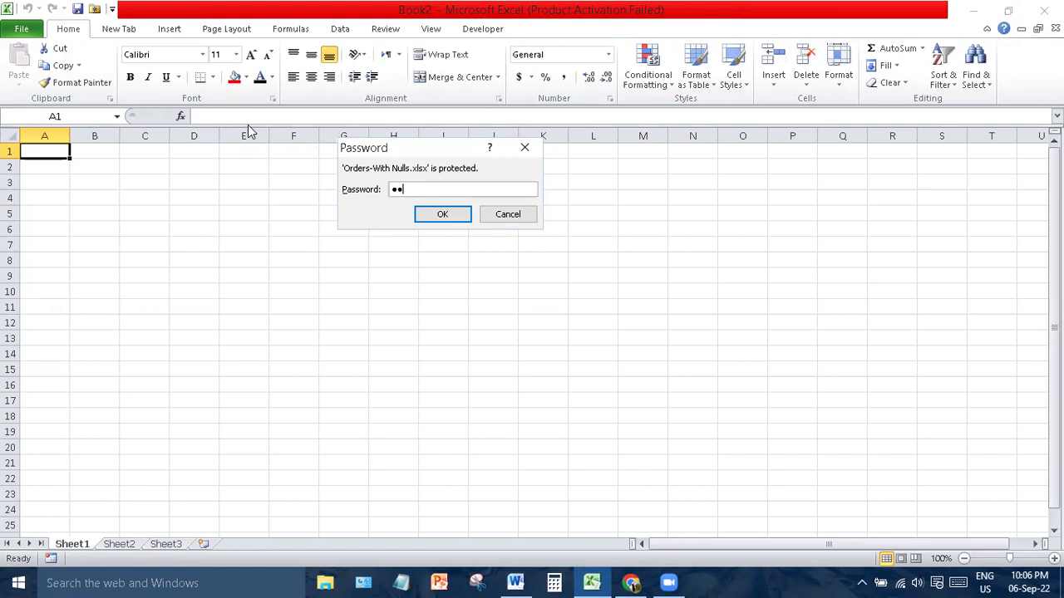
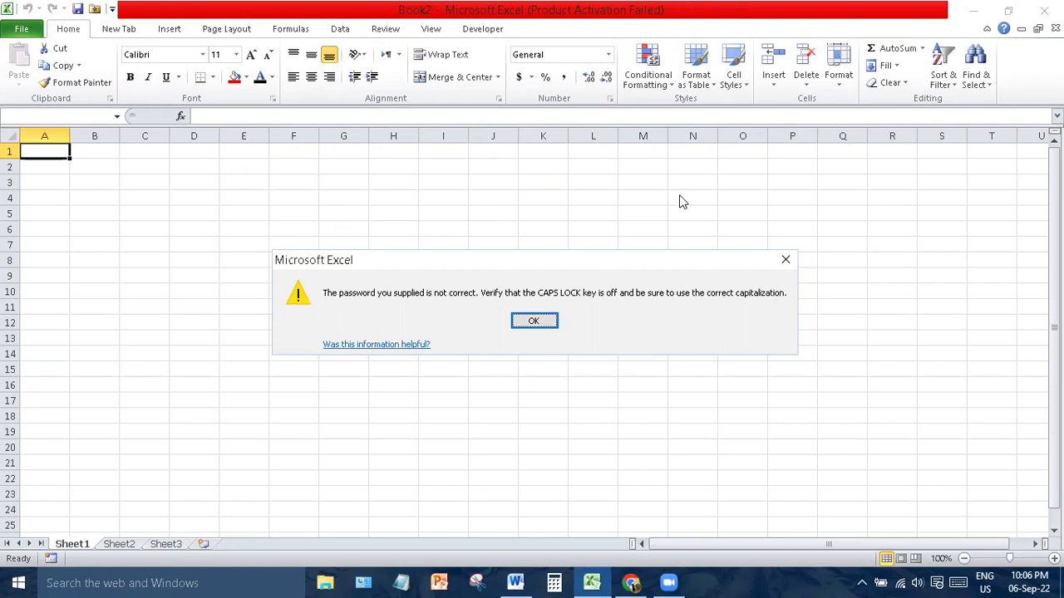
# - Dismiss the password error, reopen Orders-With Nulls from Recent, and enter its password
pyautogui.click(786, 261)
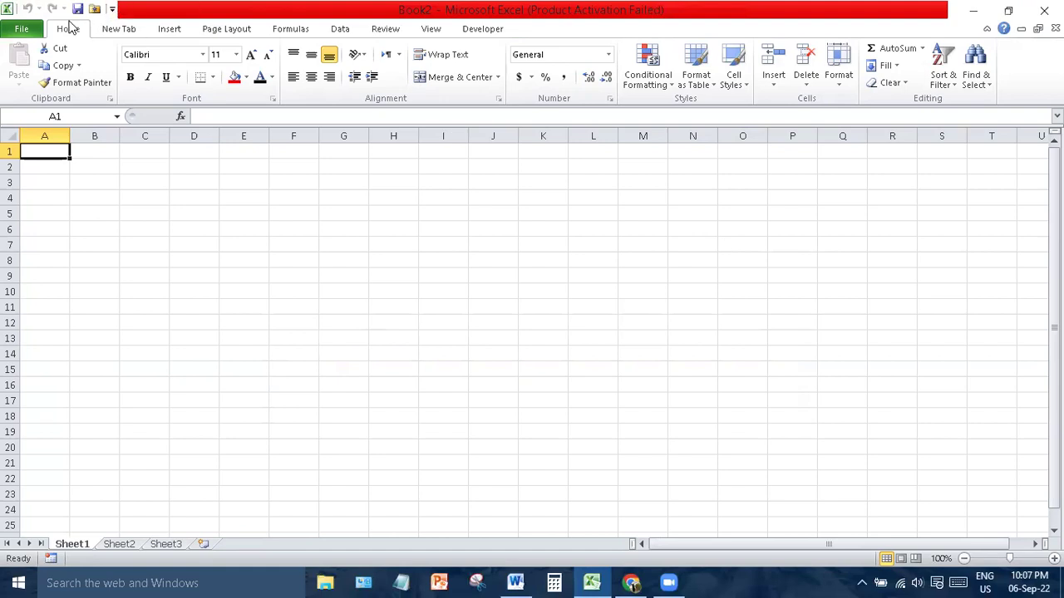
pyautogui.click(21, 30)
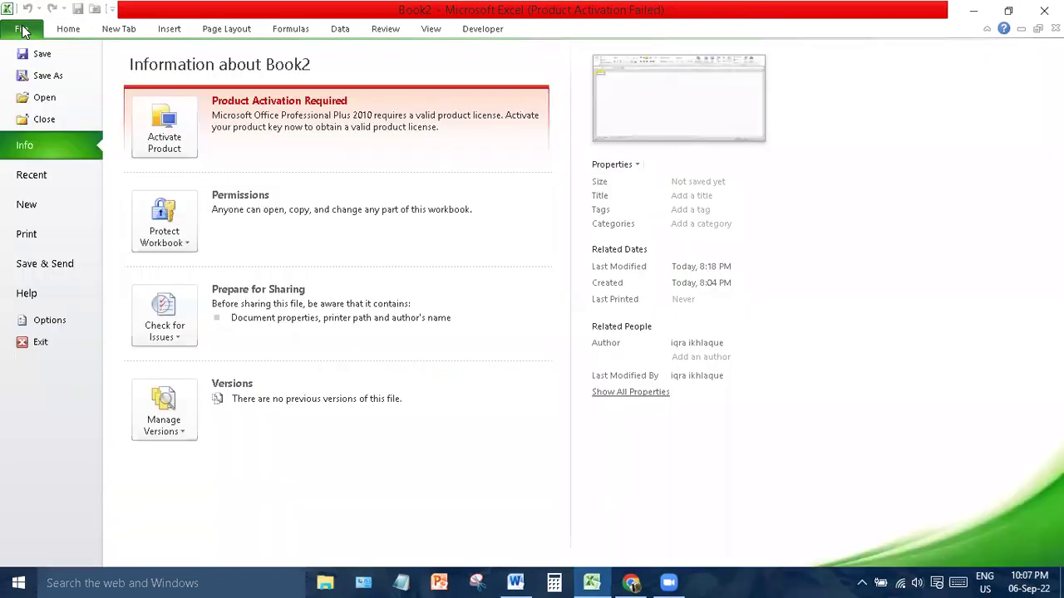
pyautogui.click(53, 176)
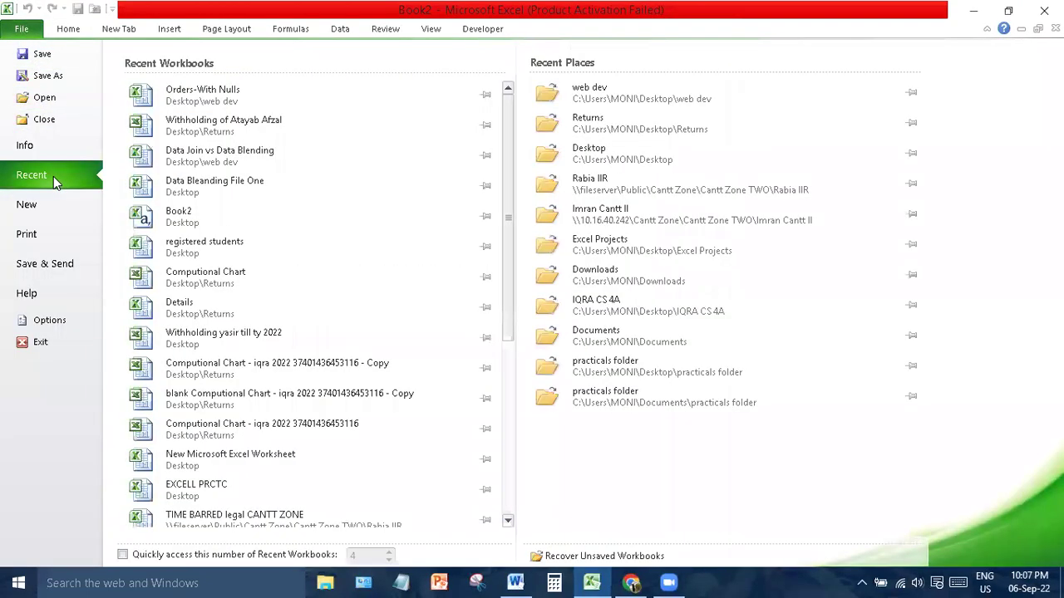
pyautogui.click(257, 95)
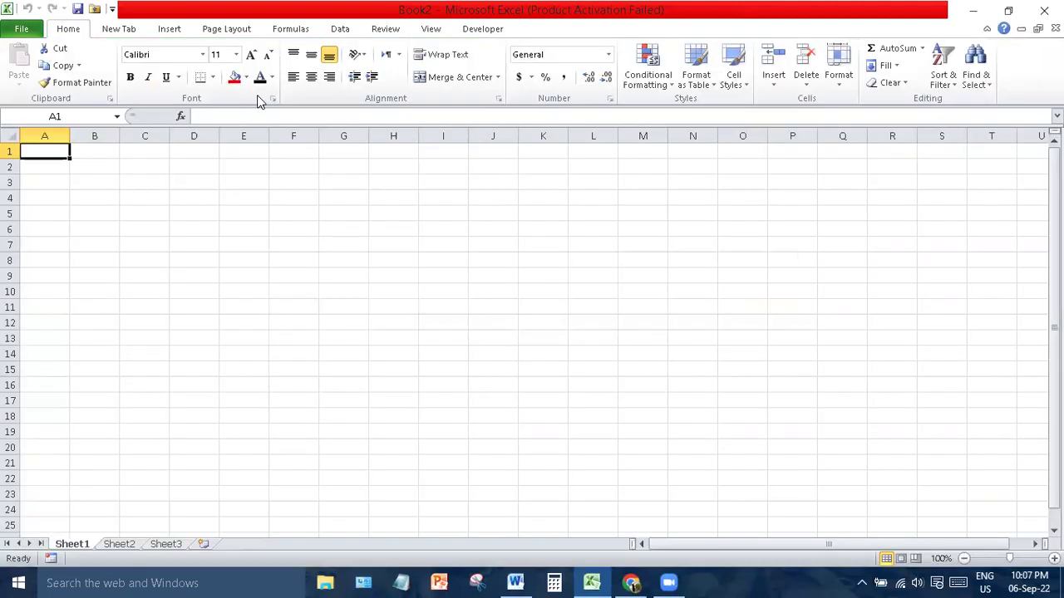
pyautogui.write('12345')
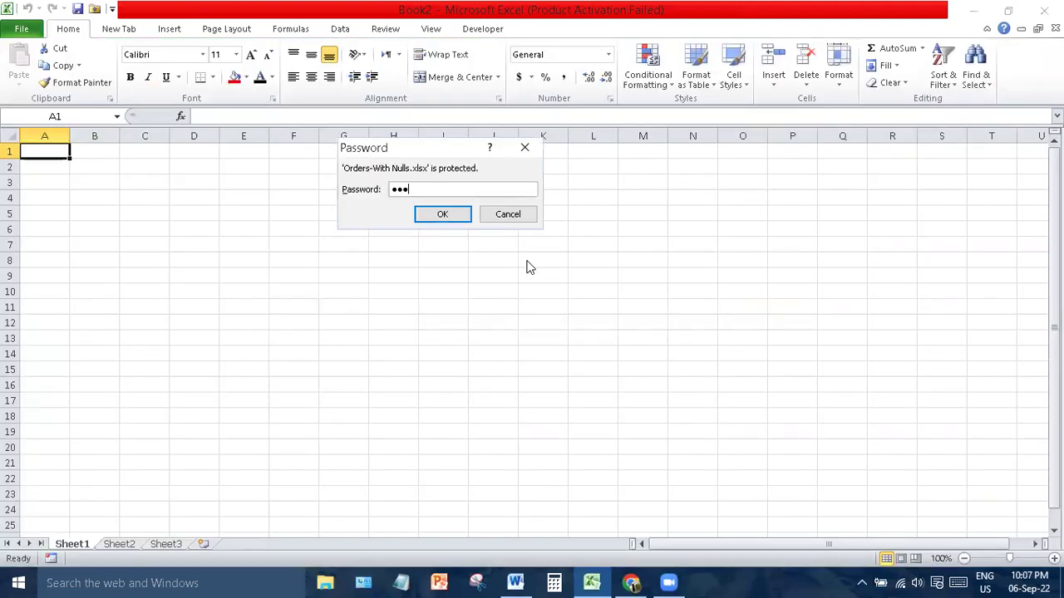
pyautogui.press('Return')
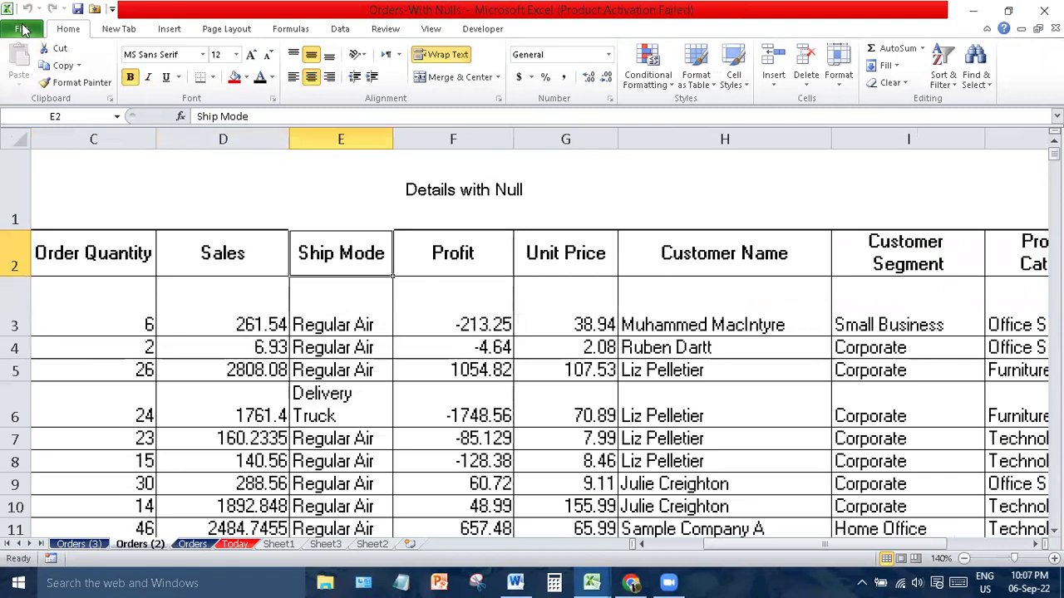
pyautogui.click(22, 29)
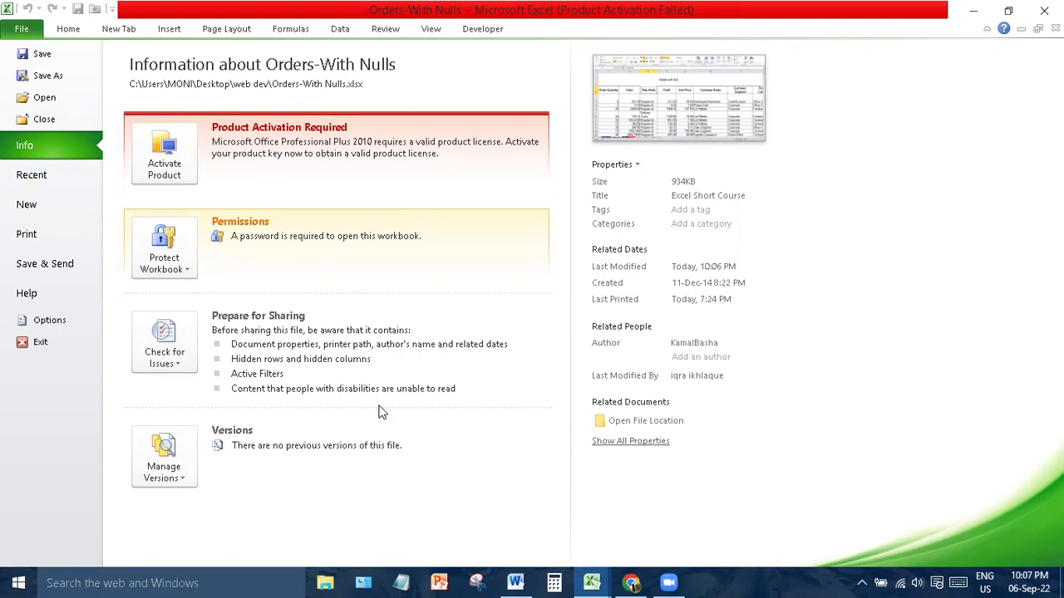
# - Review the Check for Issues compatibility check and the Manage Versions recovery option
pyautogui.click(176, 368)
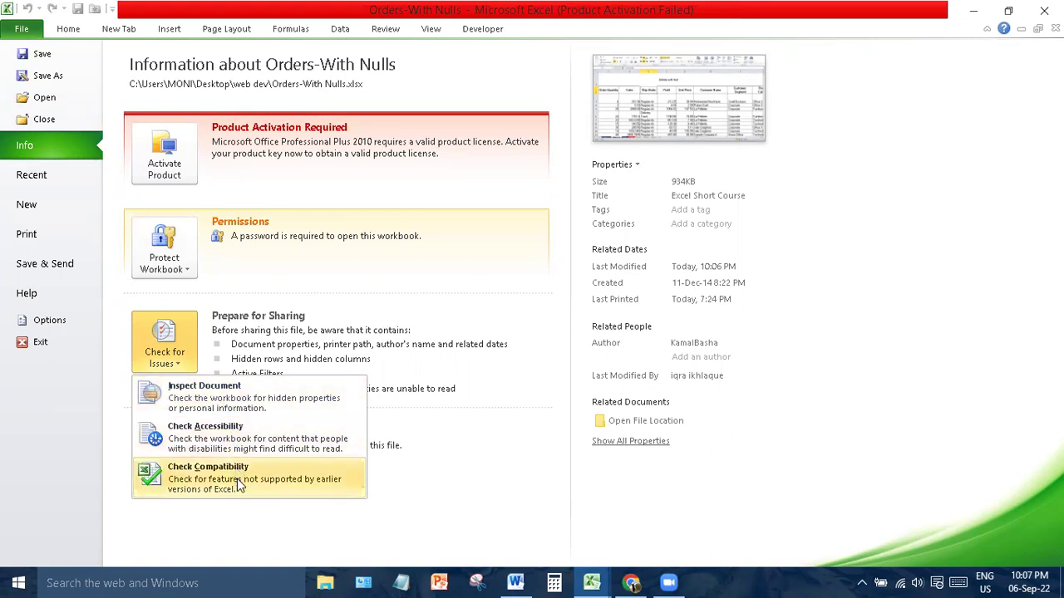
pyautogui.click(313, 478)
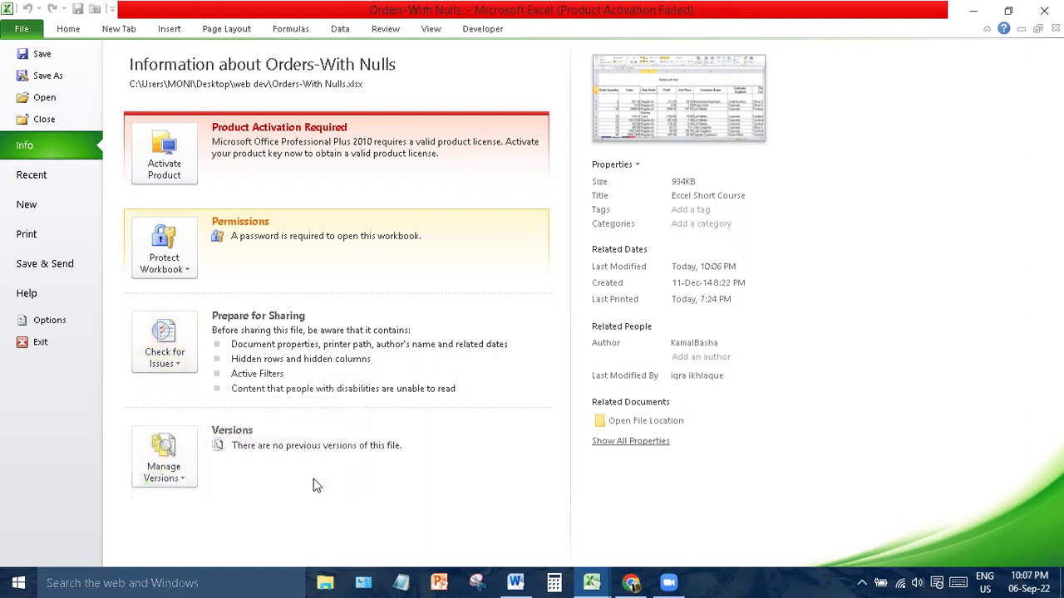
pyautogui.click(177, 480)
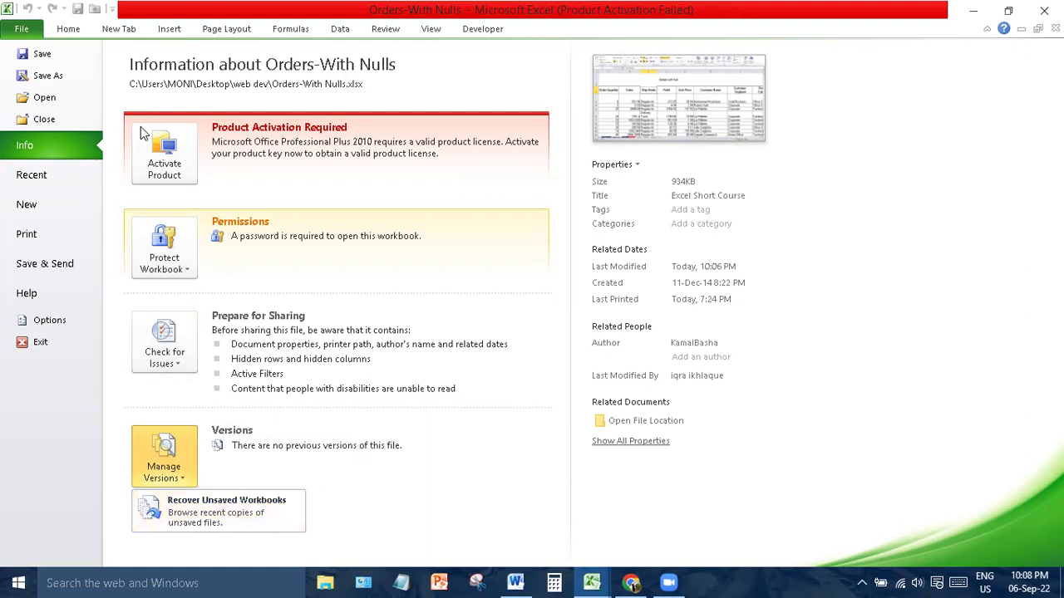
pyautogui.click(44, 57)
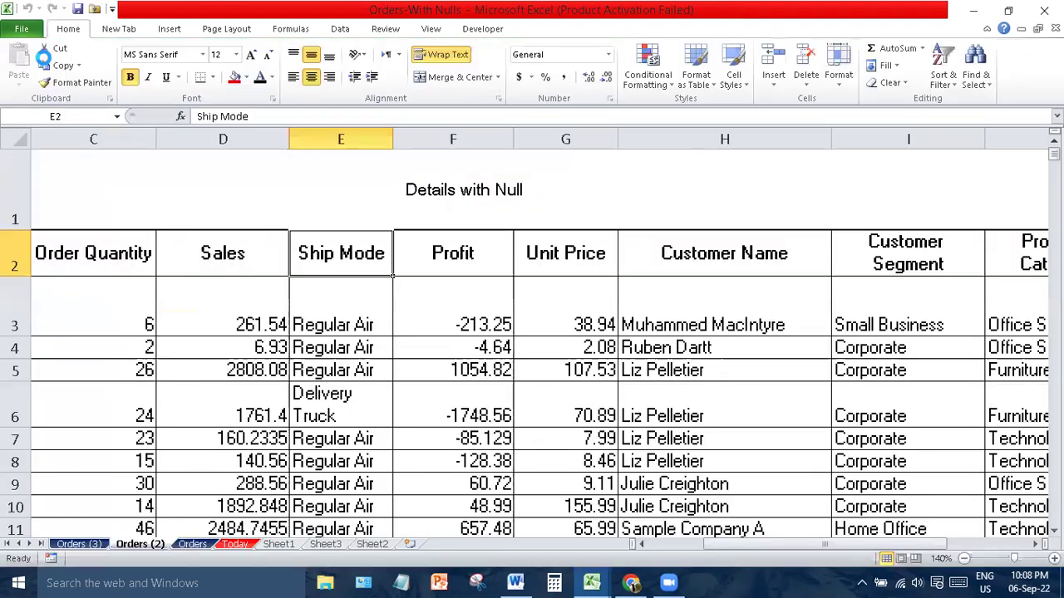
pyautogui.click(25, 31)
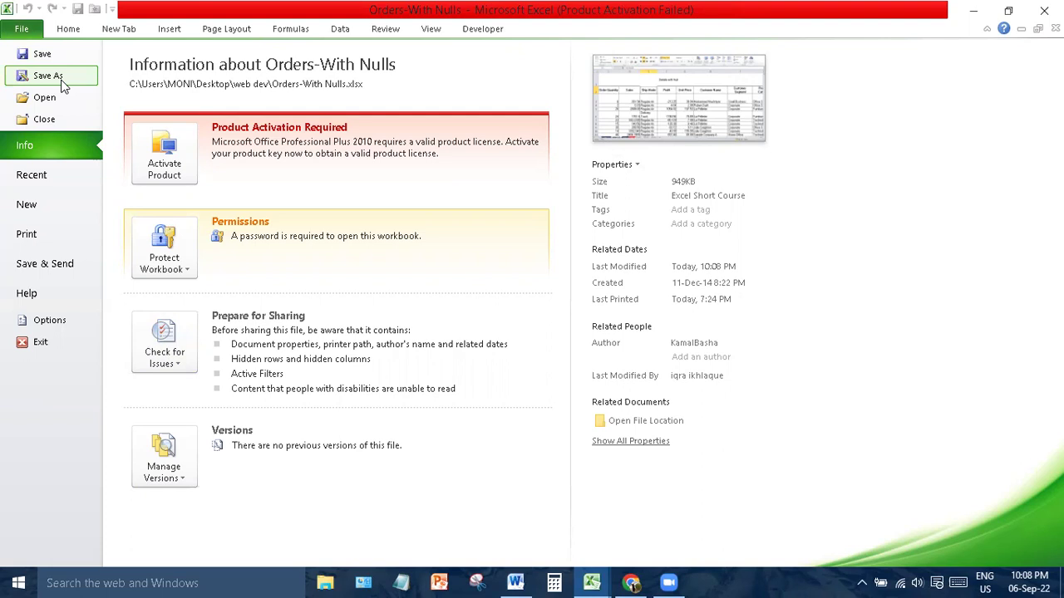
pyautogui.click(62, 83)
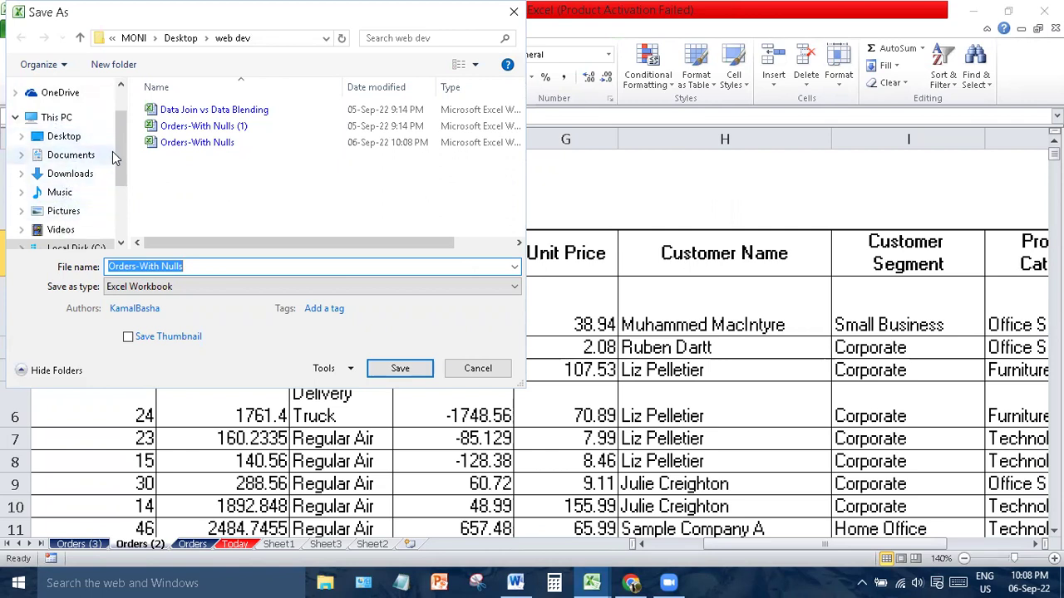
pyautogui.click(83, 175)
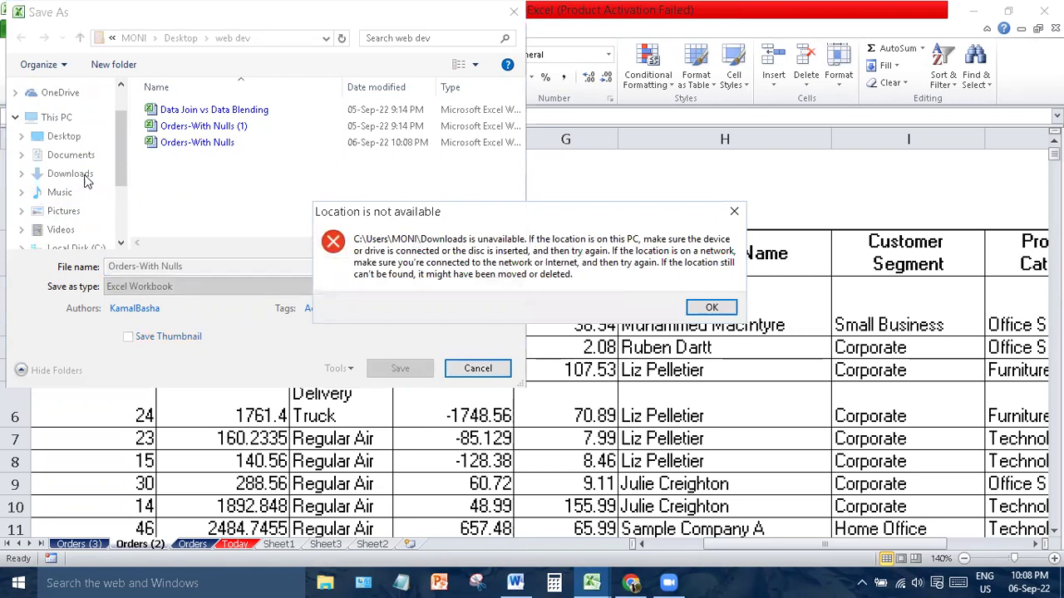
pyautogui.press('Return')
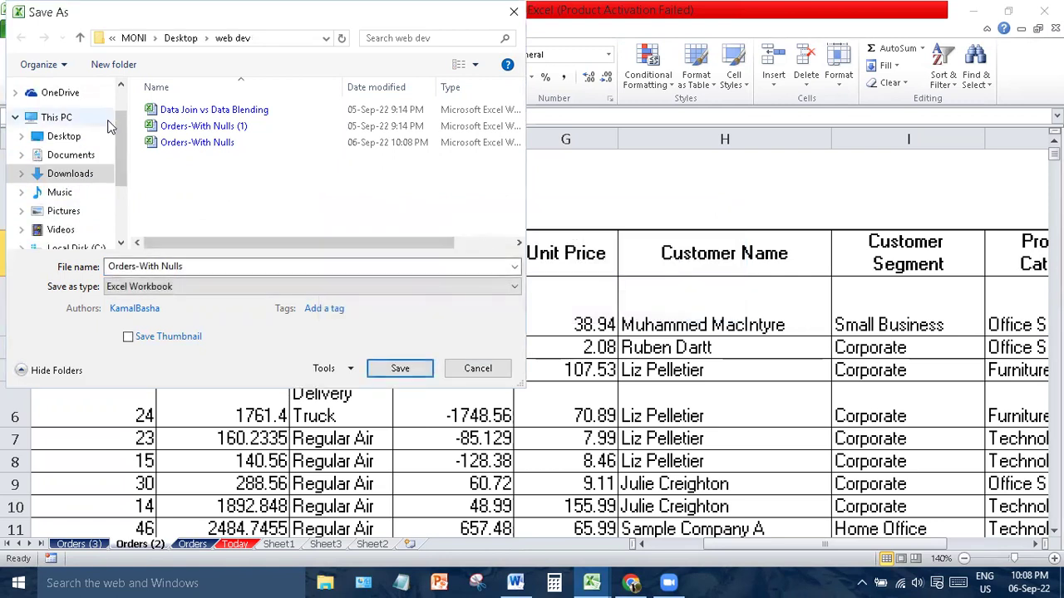
pyautogui.click(71, 155)
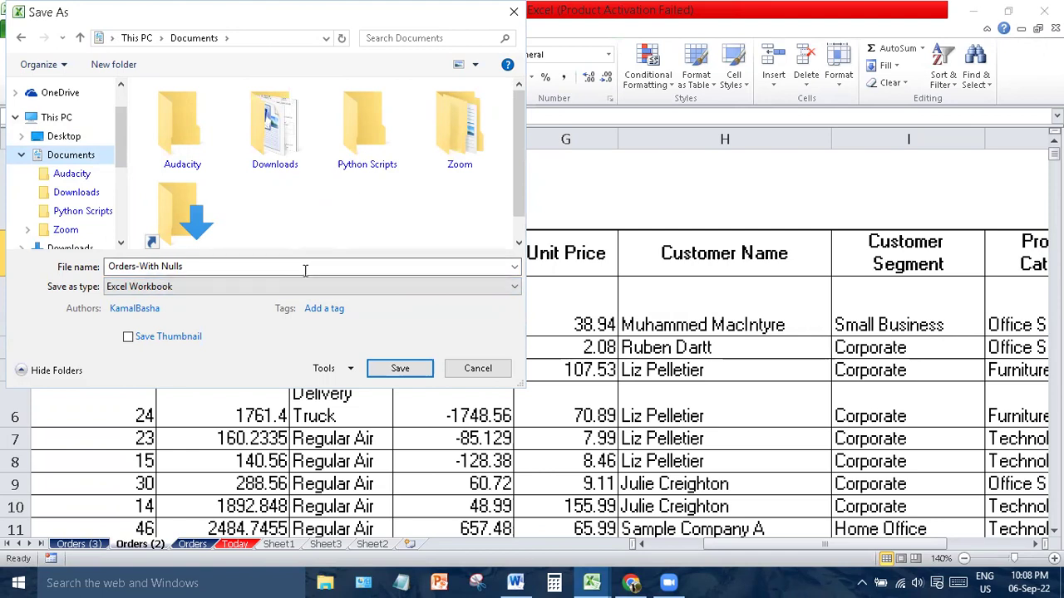
pyautogui.click(220, 291)
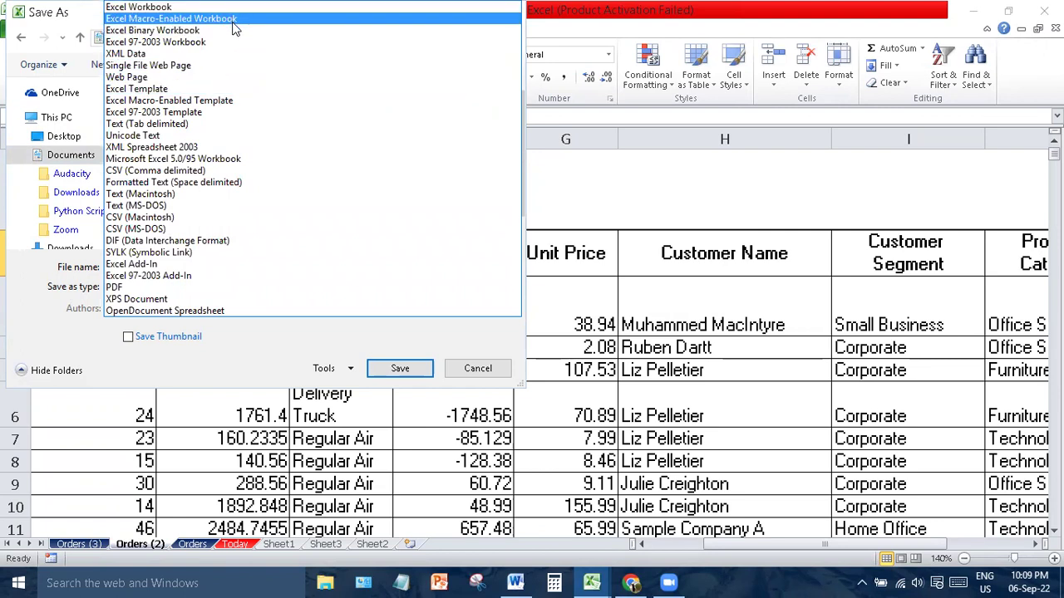
pyautogui.click(462, 373)
pyautogui.click(463, 374)
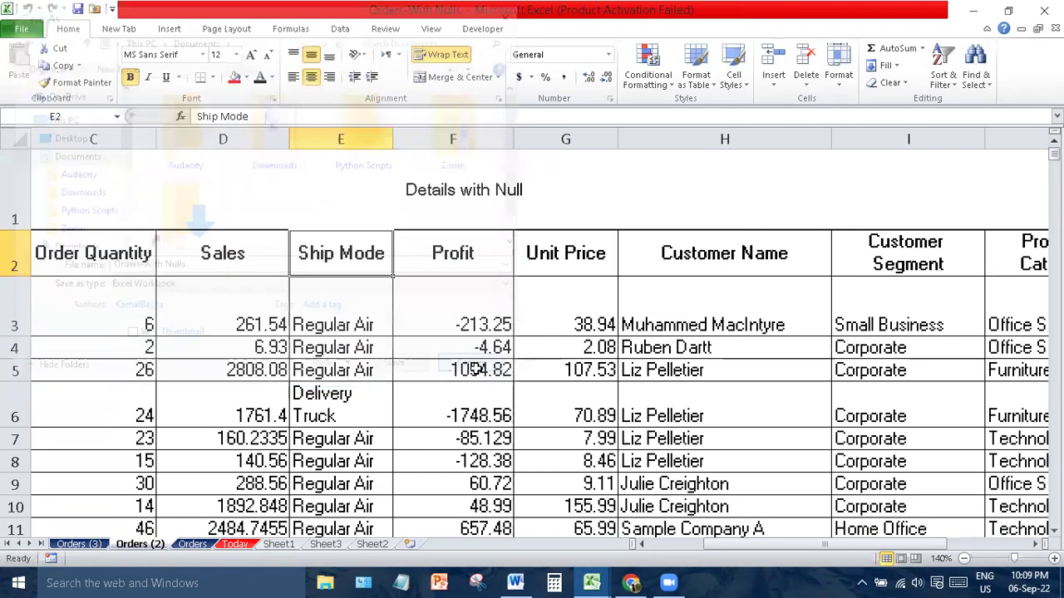
# - Bring up the Open dialog and close it without opening any file
pyautogui.click(32, 31)
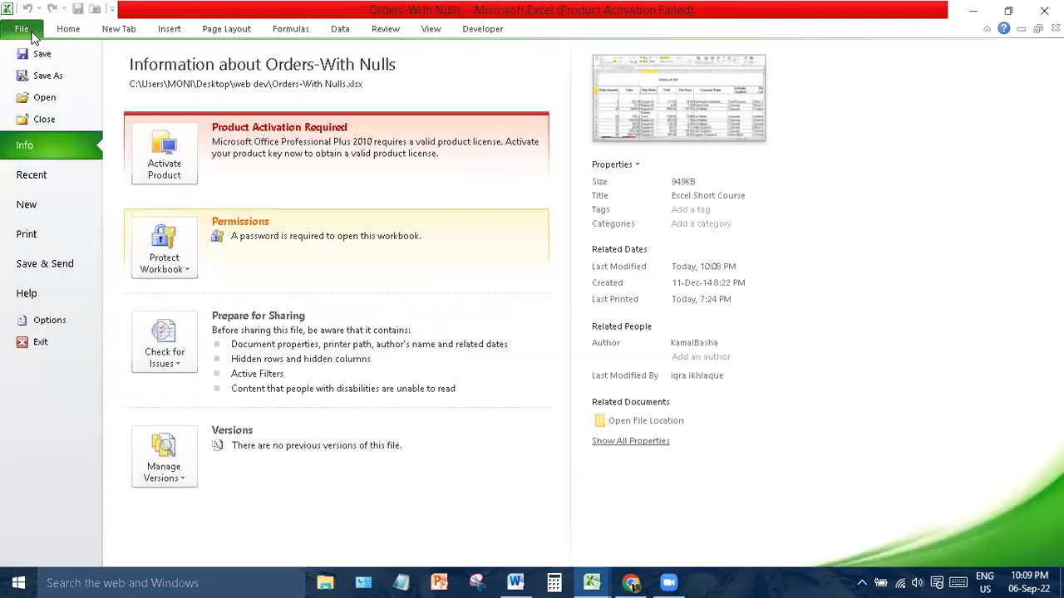
pyautogui.click(60, 97)
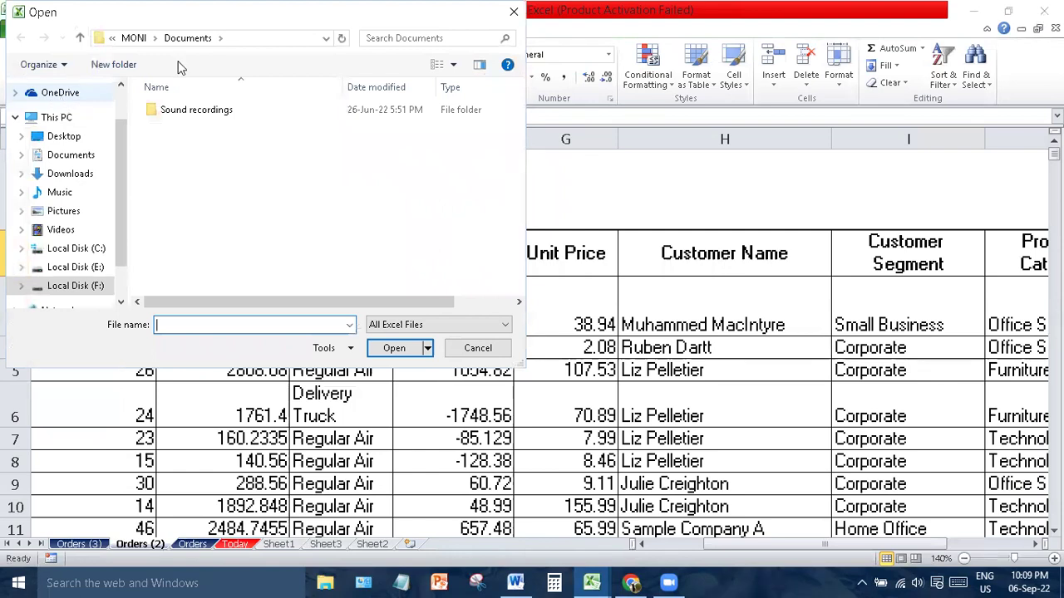
pyautogui.click(507, 20)
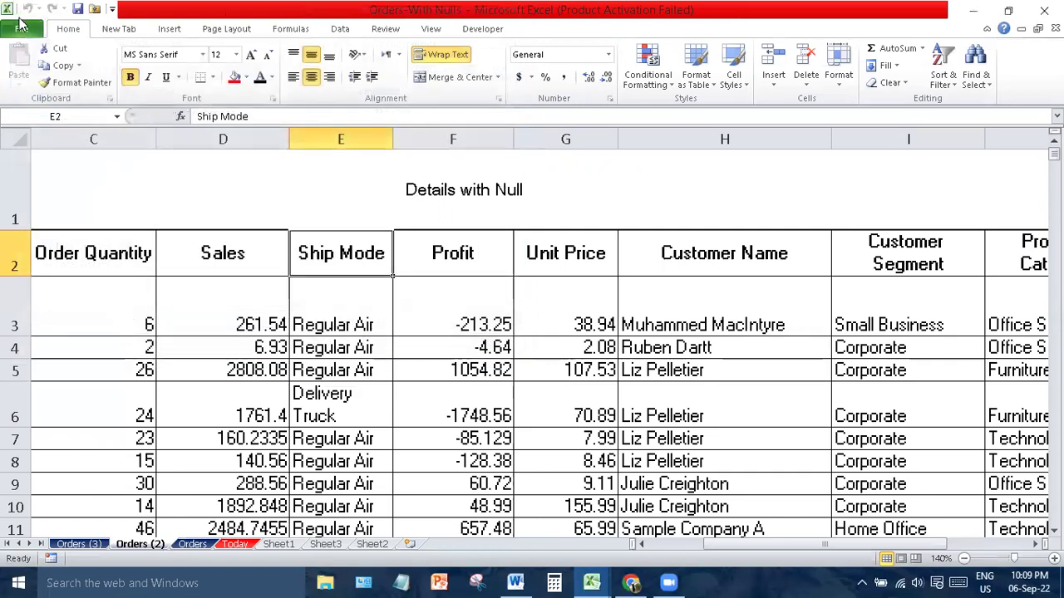
# - Create a Blank workbook (Book8) from the File > New templates
pyautogui.click(22, 29)
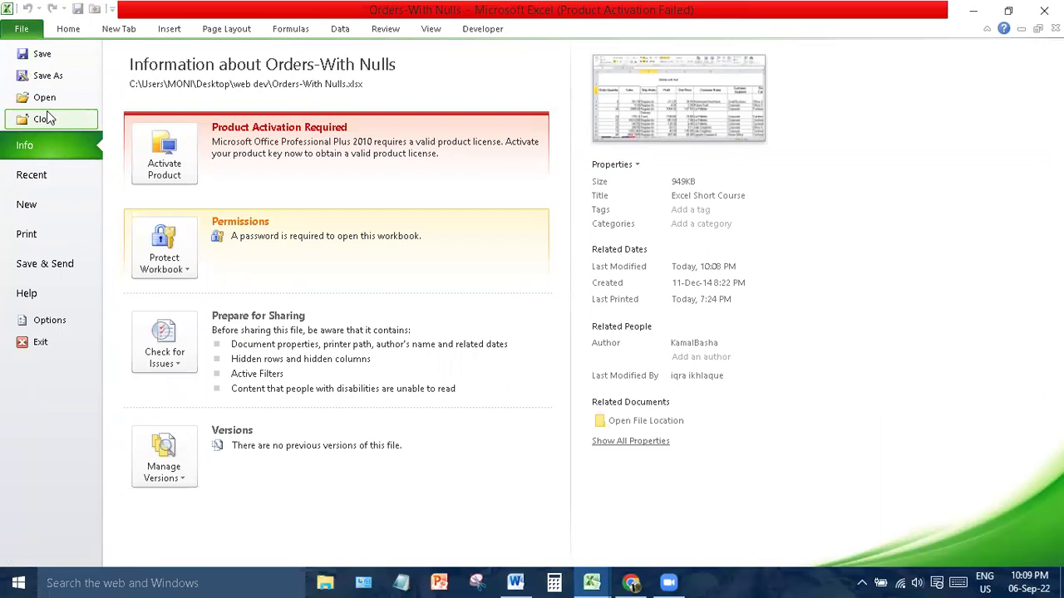
pyautogui.click(33, 173)
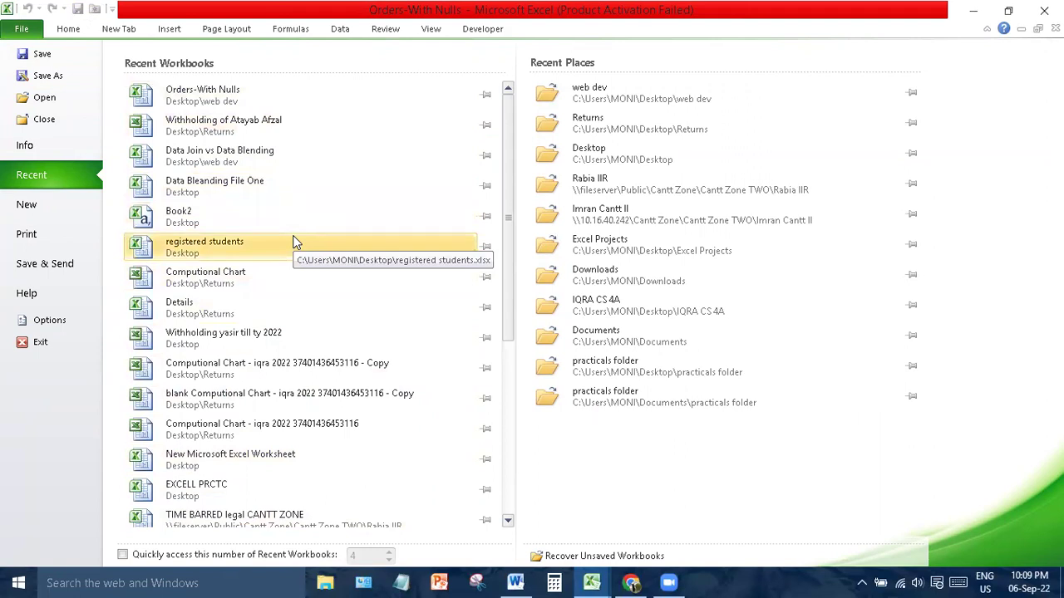
pyautogui.click(34, 204)
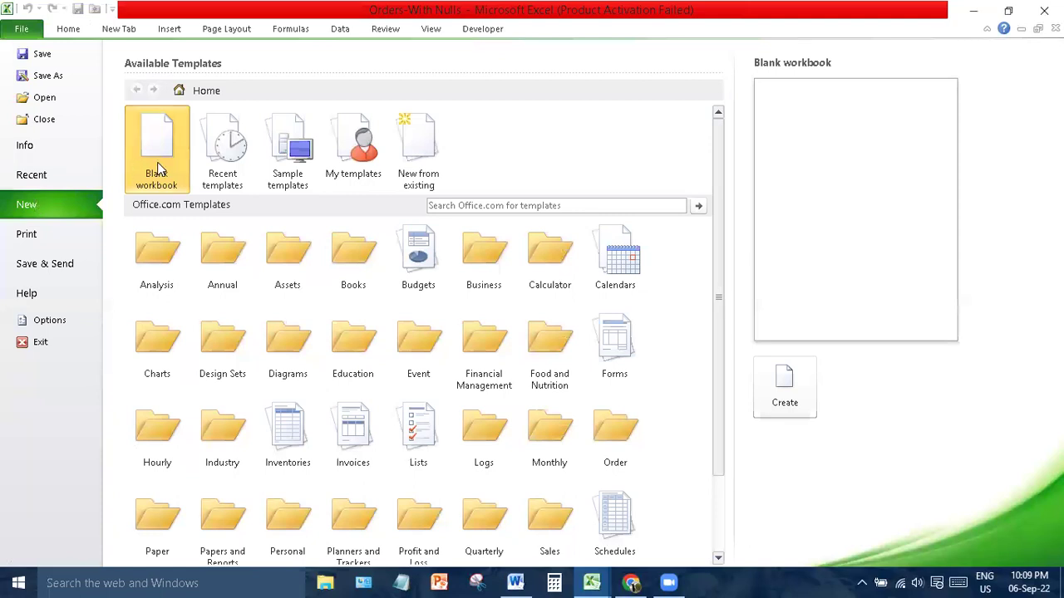
pyautogui.click(785, 387)
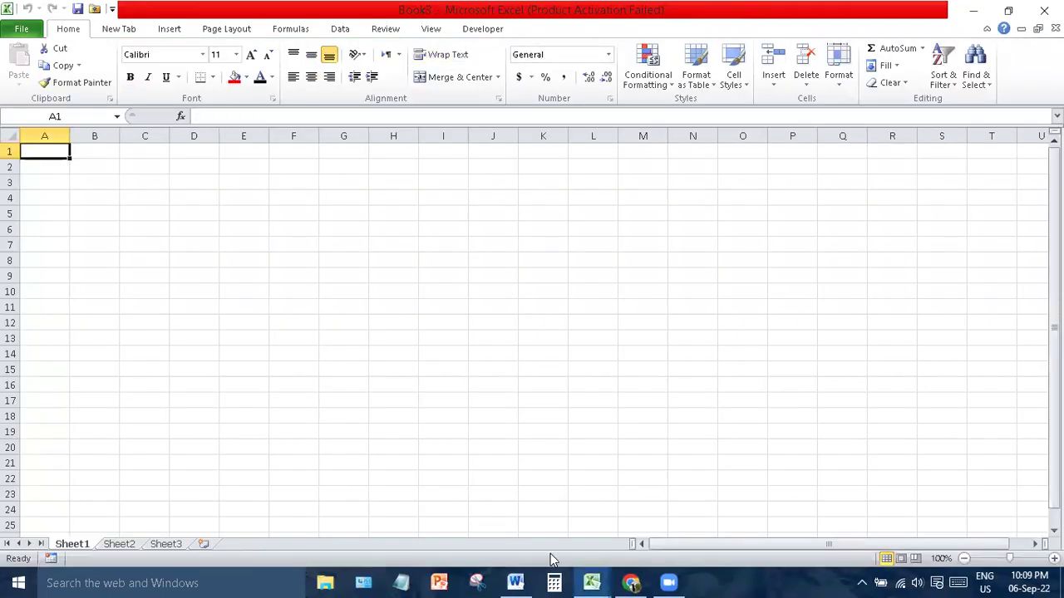
# - Switch to the Orders-With Nulls window and show its Print preview of 81 Letter pages
pyautogui.moveTo(592, 581)
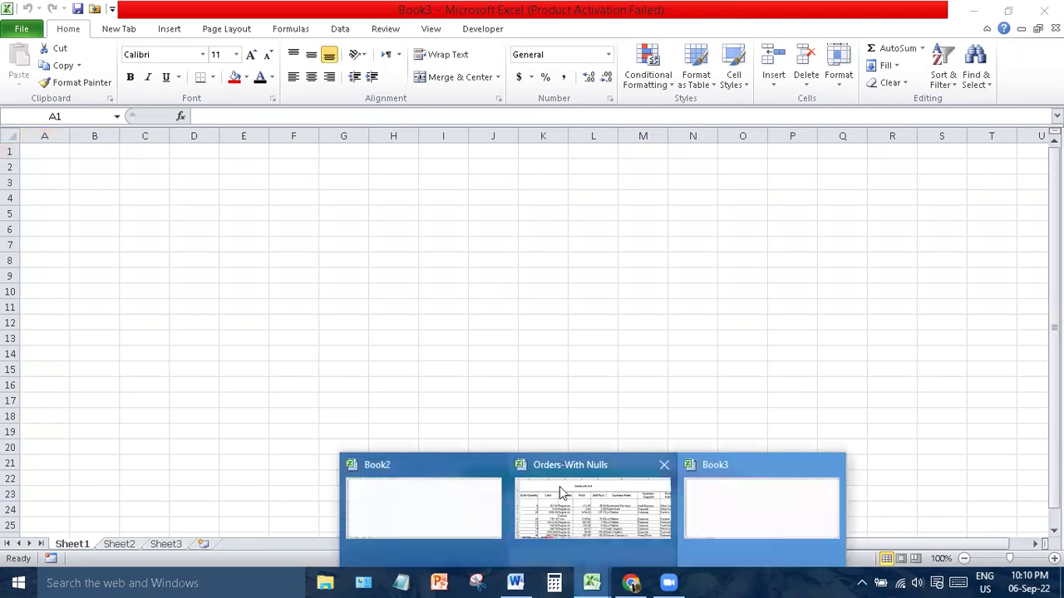
pyautogui.click(560, 486)
pyautogui.click(23, 30)
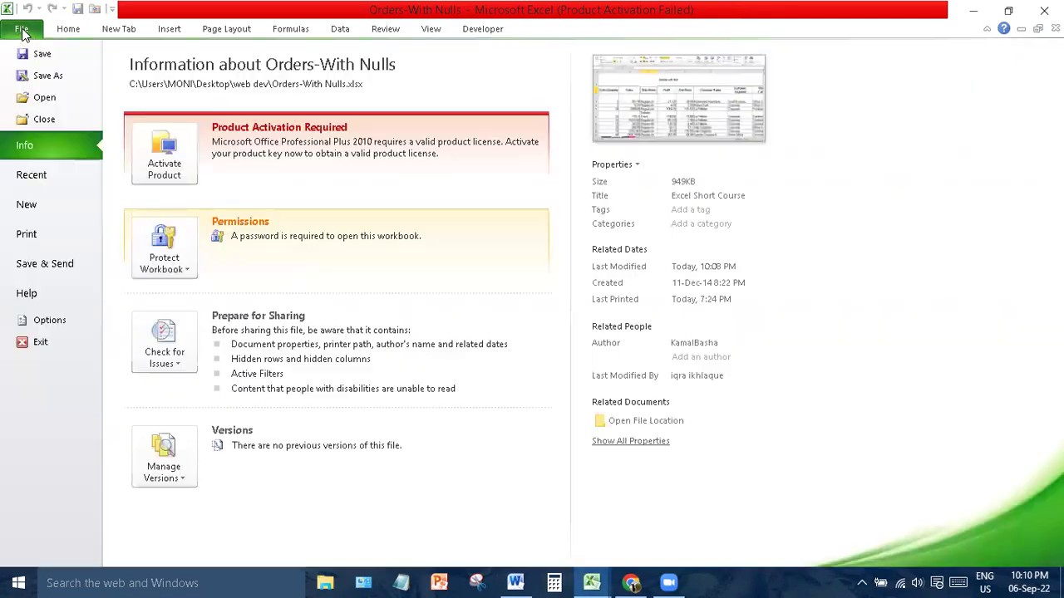
pyautogui.click(47, 236)
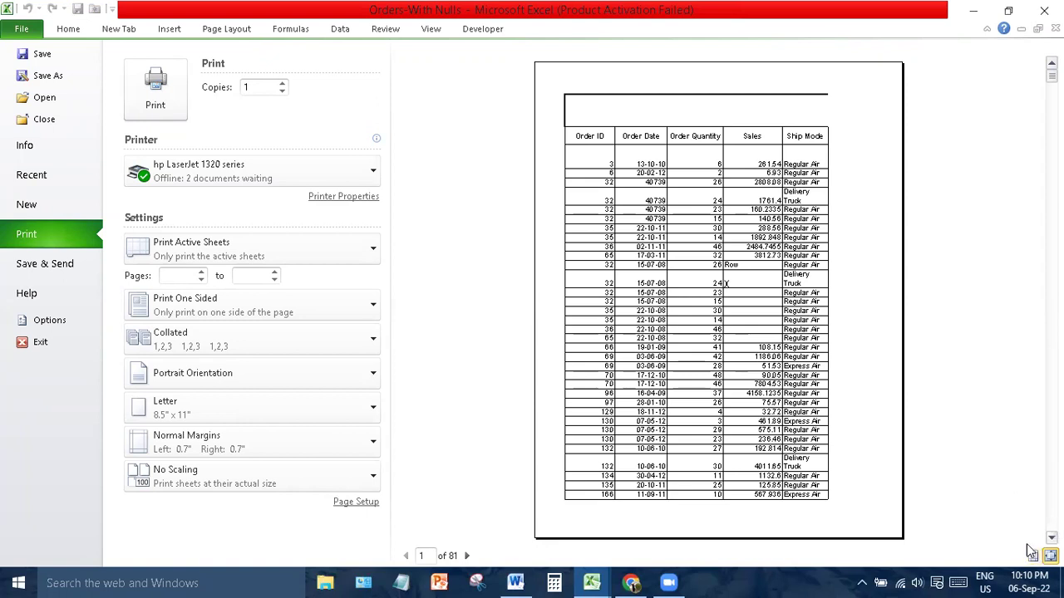
# - Show margin guides and drag them to fit the Profit column, setting the left margin to 0.41"
pyautogui.click(1033, 555)
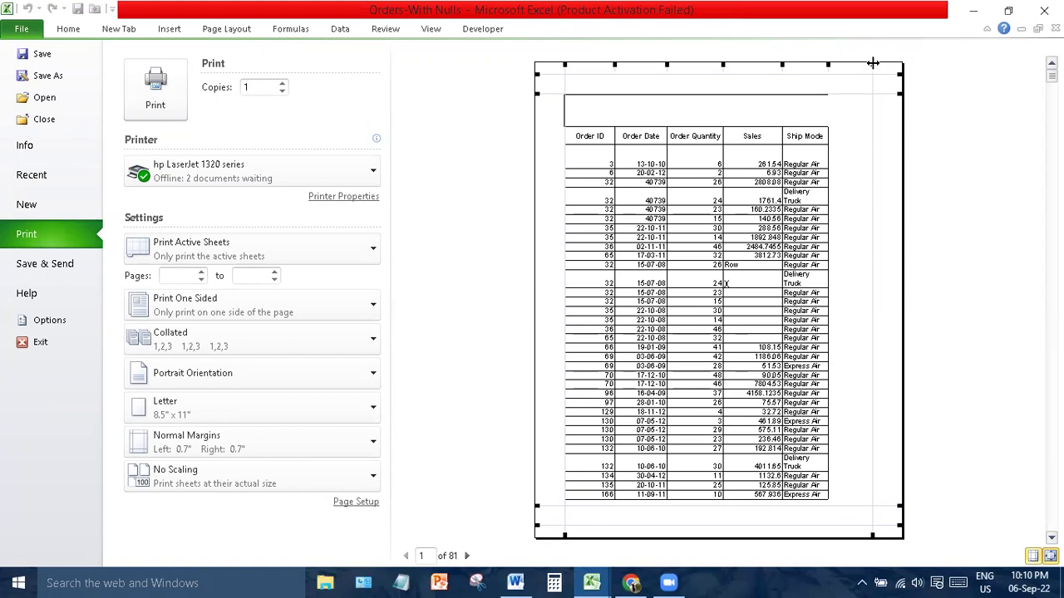
pyautogui.moveTo(873, 63); pyautogui.dragTo(898, 64)
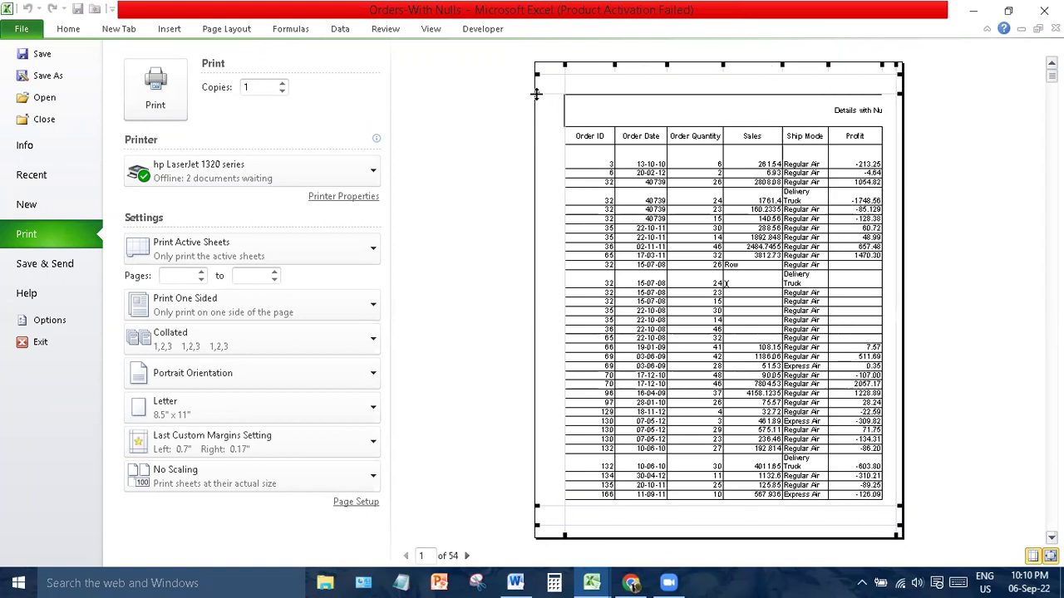
pyautogui.moveTo(536, 94); pyautogui.dragTo(537, 78)
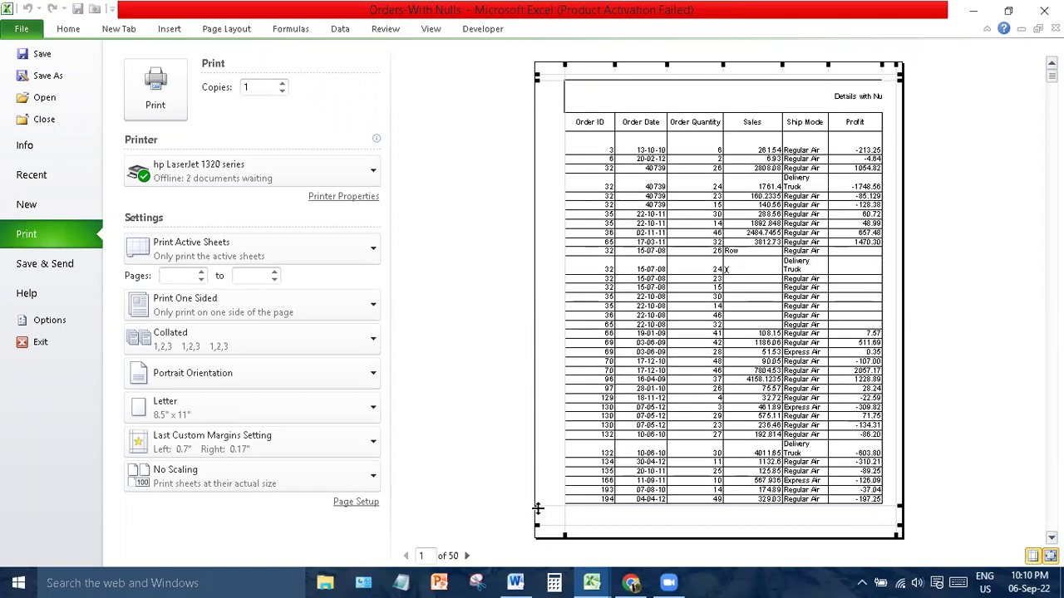
pyautogui.moveTo(536, 508); pyautogui.dragTo(539, 529)
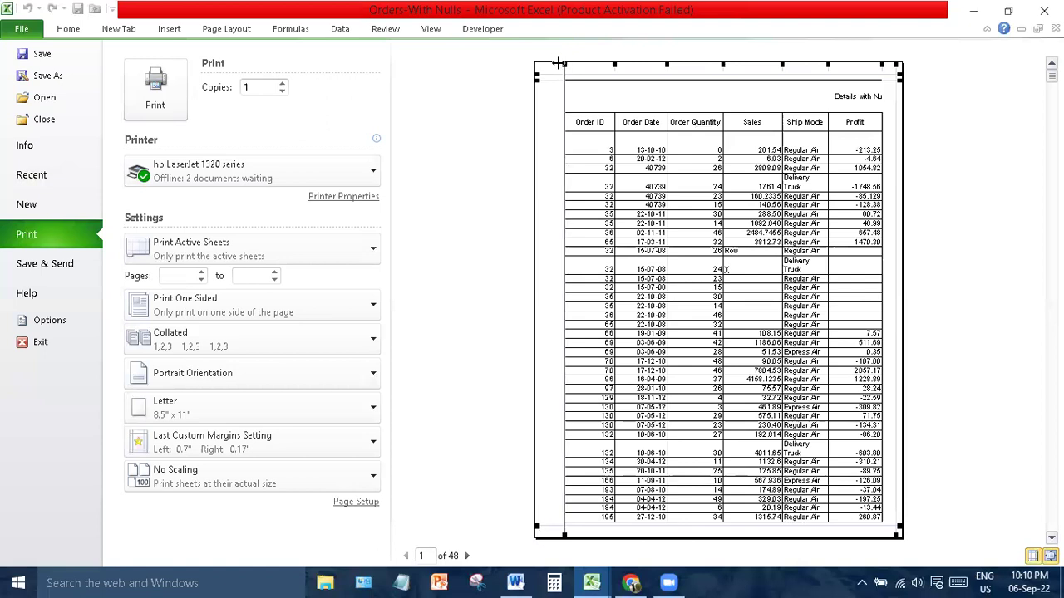
pyautogui.moveTo(558, 63); pyautogui.dragTo(546, 63)
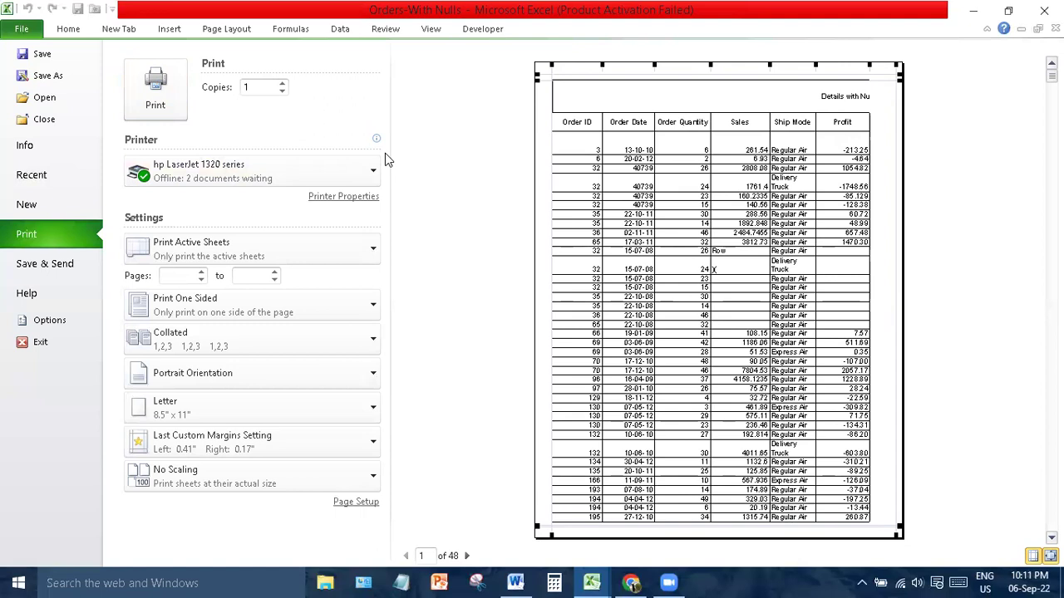
pyautogui.click(344, 166)
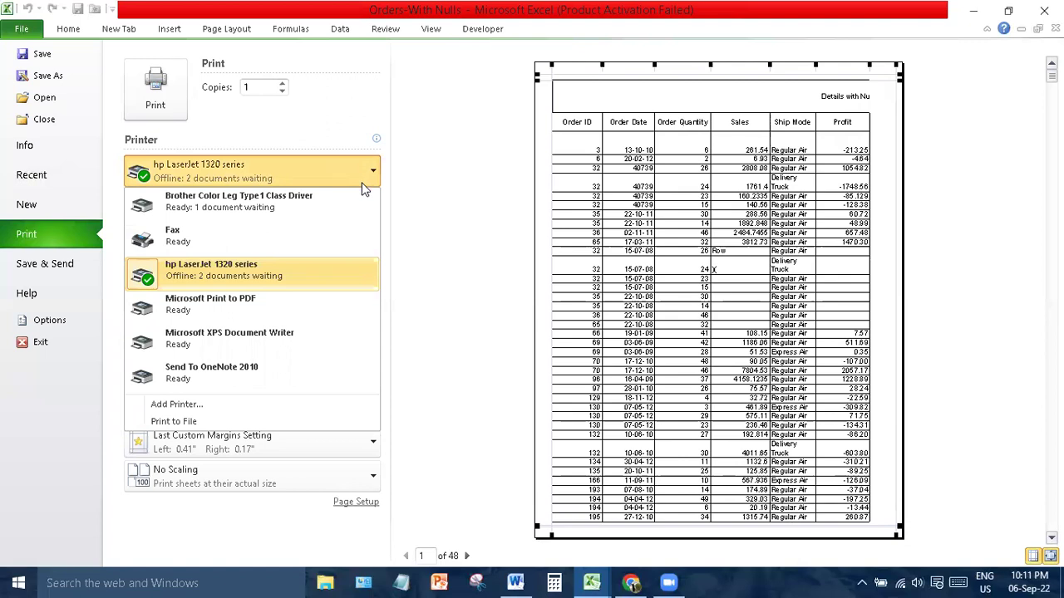
pyautogui.click(362, 182)
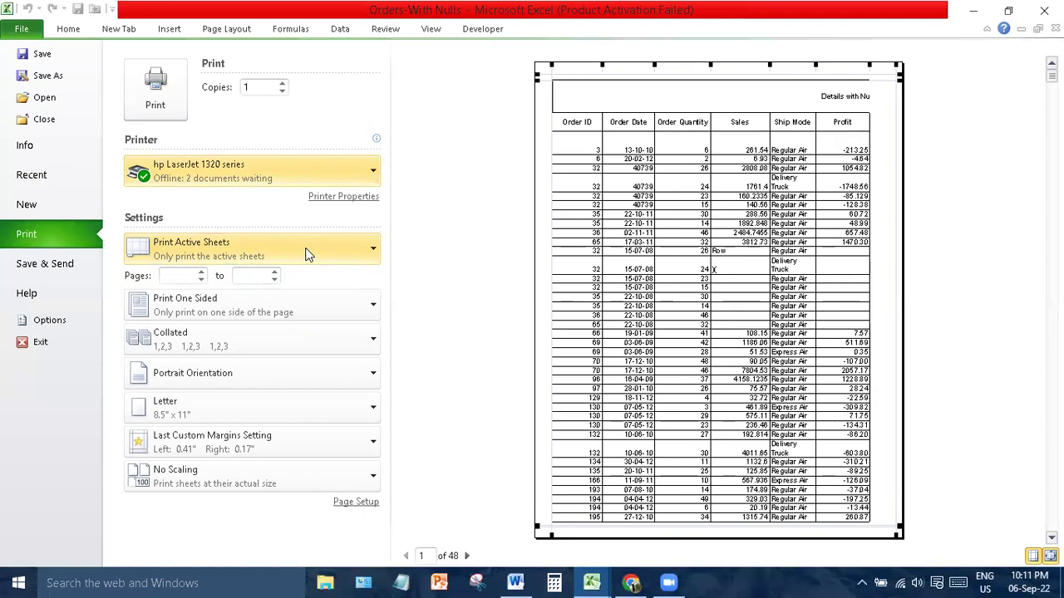
pyautogui.click(305, 254)
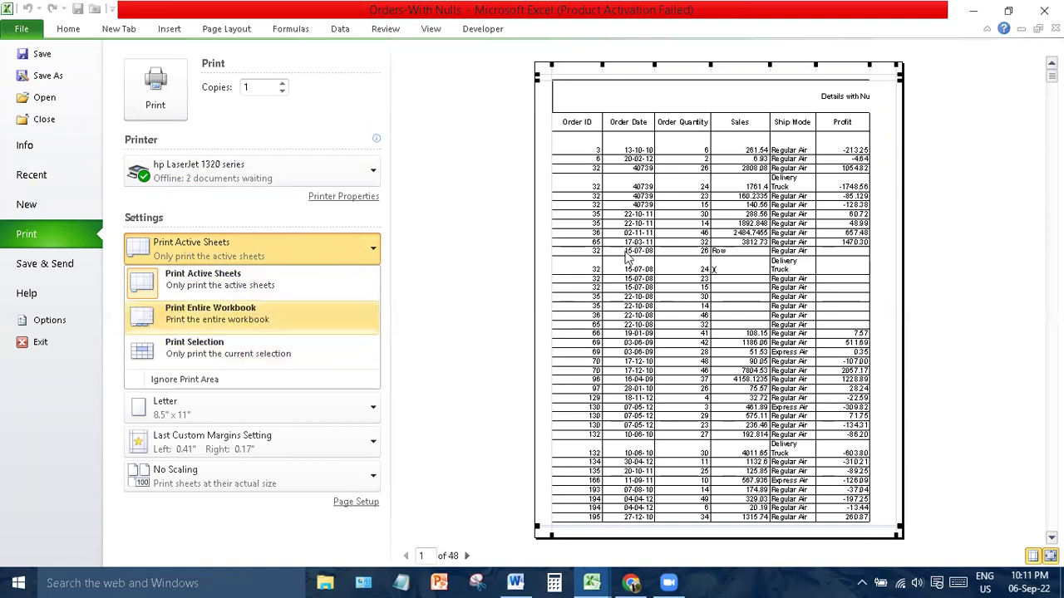
pyautogui.click(587, 209)
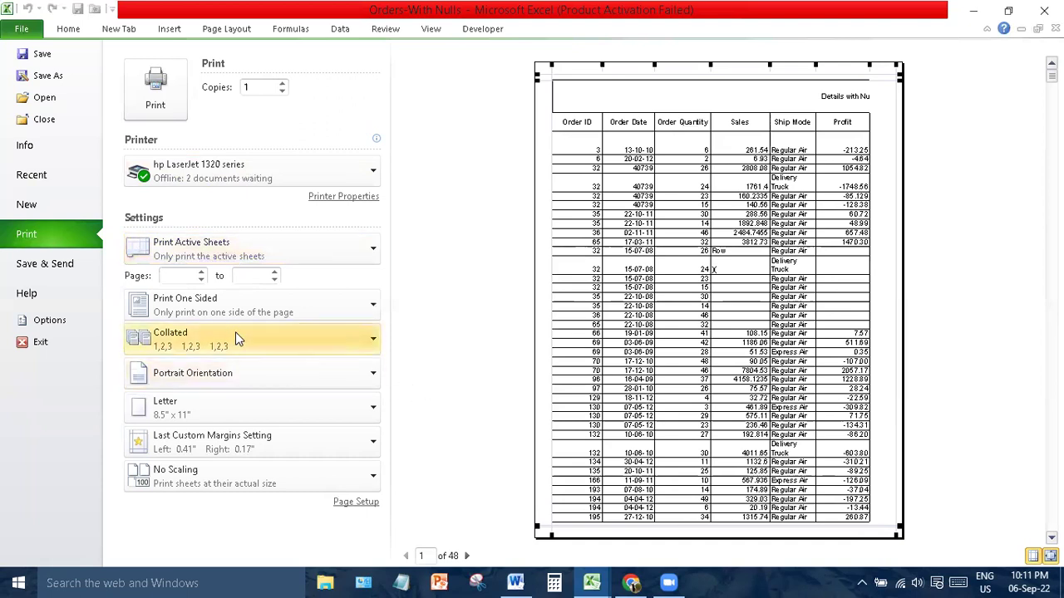
pyautogui.click(215, 316)
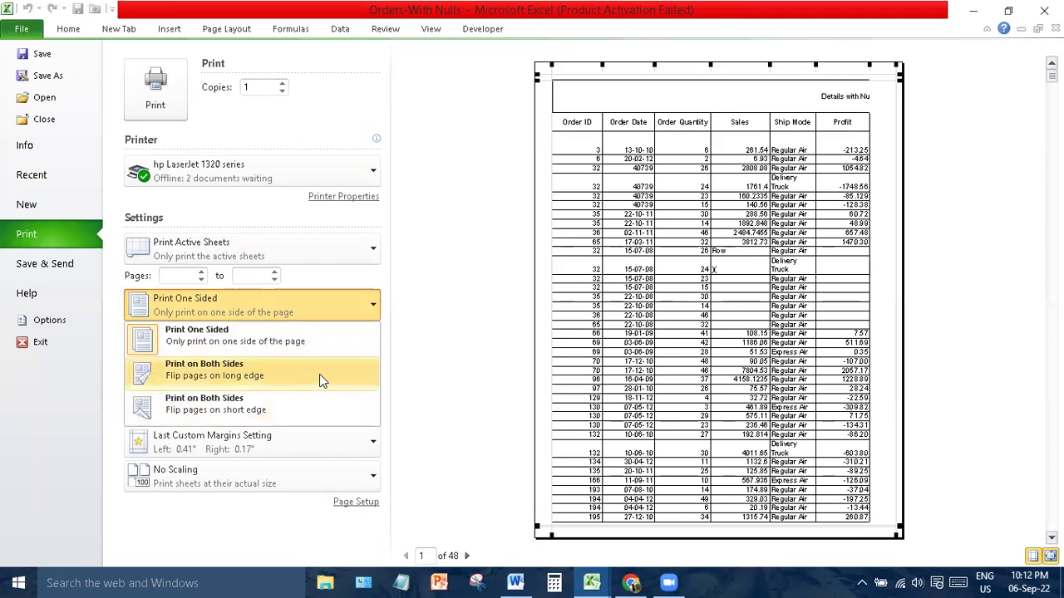
pyautogui.press('Down')
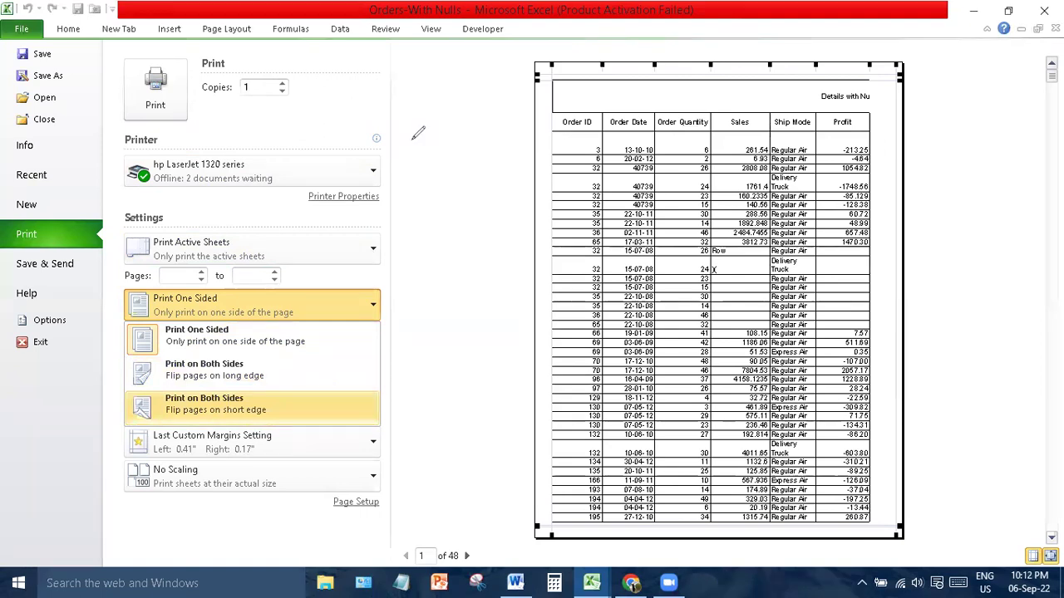
pyautogui.press('Escape')
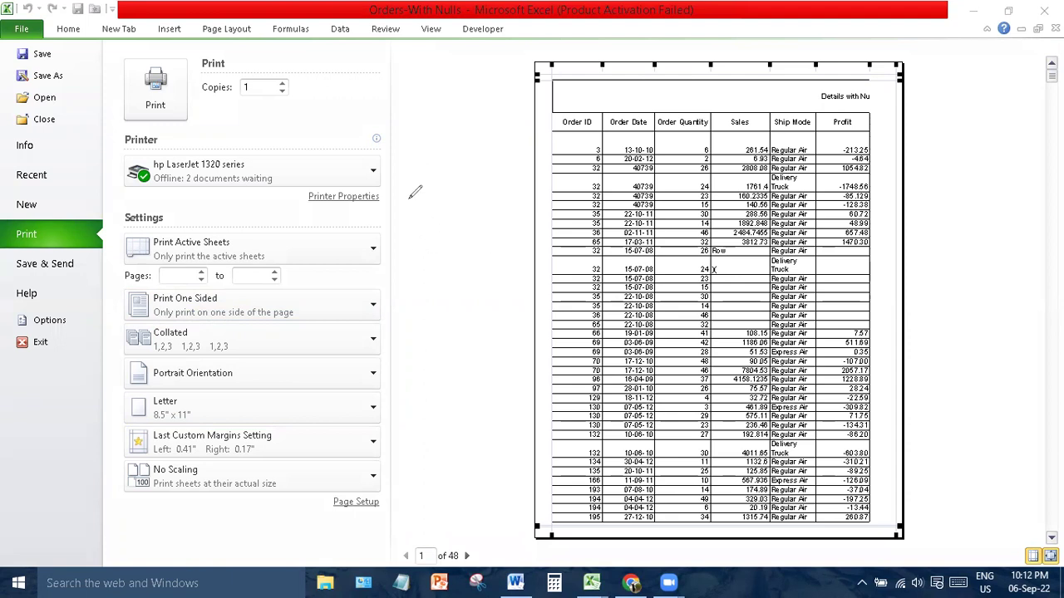
pyautogui.moveTo(407, 188)
pyautogui.mouseDown()
pyautogui.moveTo(413, 241)
pyautogui.moveTo(459, 238)
pyautogui.moveTo(448, 175)
pyautogui.moveTo(407, 187)
pyautogui.mouseUp()
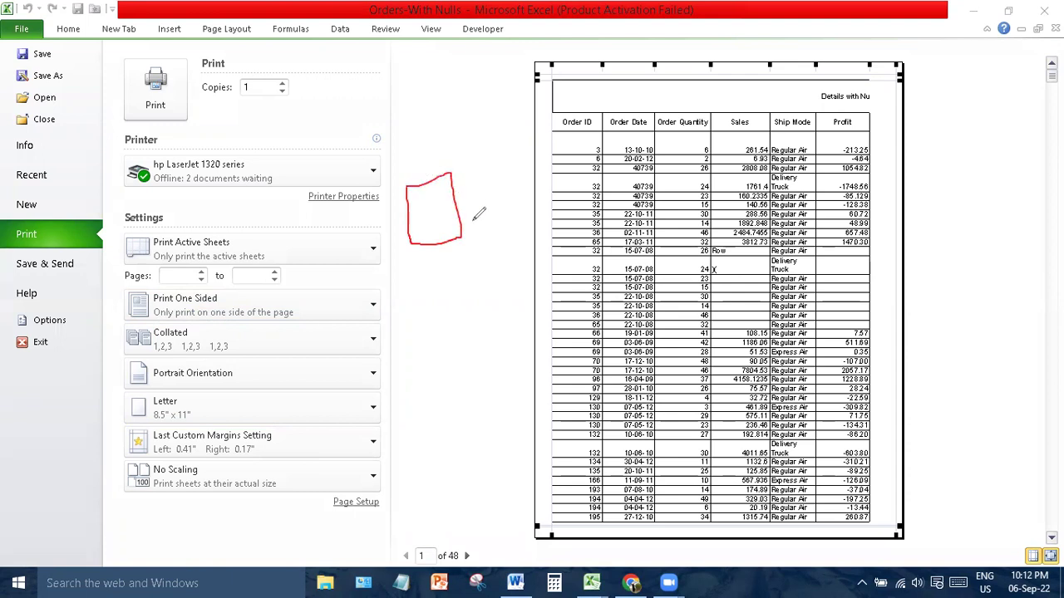
pyautogui.moveTo(451, 172)
pyautogui.mouseDown()
pyautogui.moveTo(496, 170)
pyautogui.moveTo(497, 231)
pyautogui.moveTo(462, 237)
pyautogui.mouseUp()
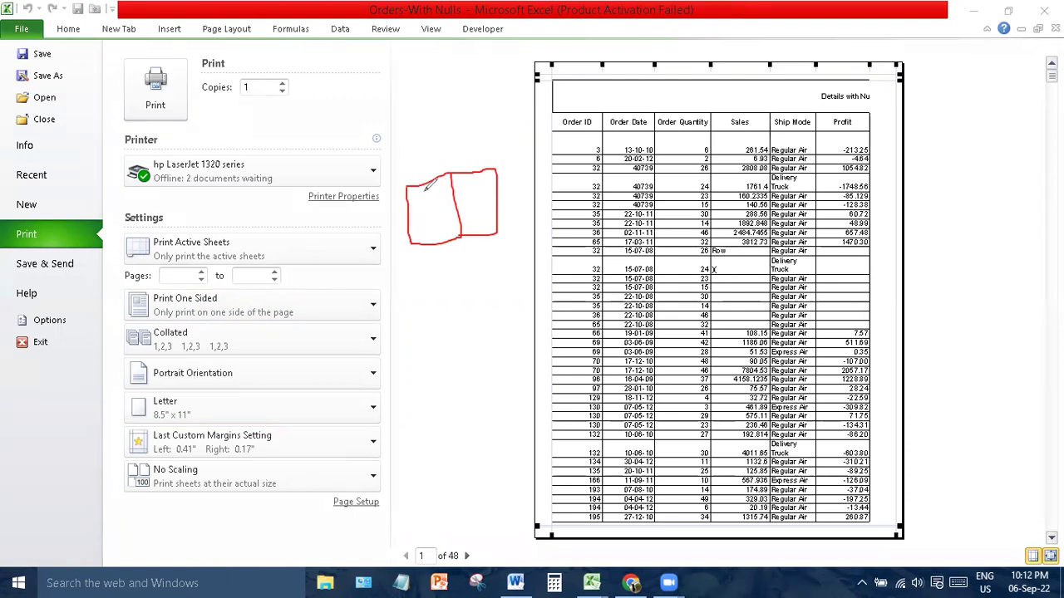
pyautogui.moveTo(426, 186)
pyautogui.mouseDown()
pyautogui.moveTo(414, 208)
pyautogui.moveTo(438, 241)
pyautogui.moveTo(444, 228)
pyautogui.moveTo(449, 236)
pyautogui.mouseUp()
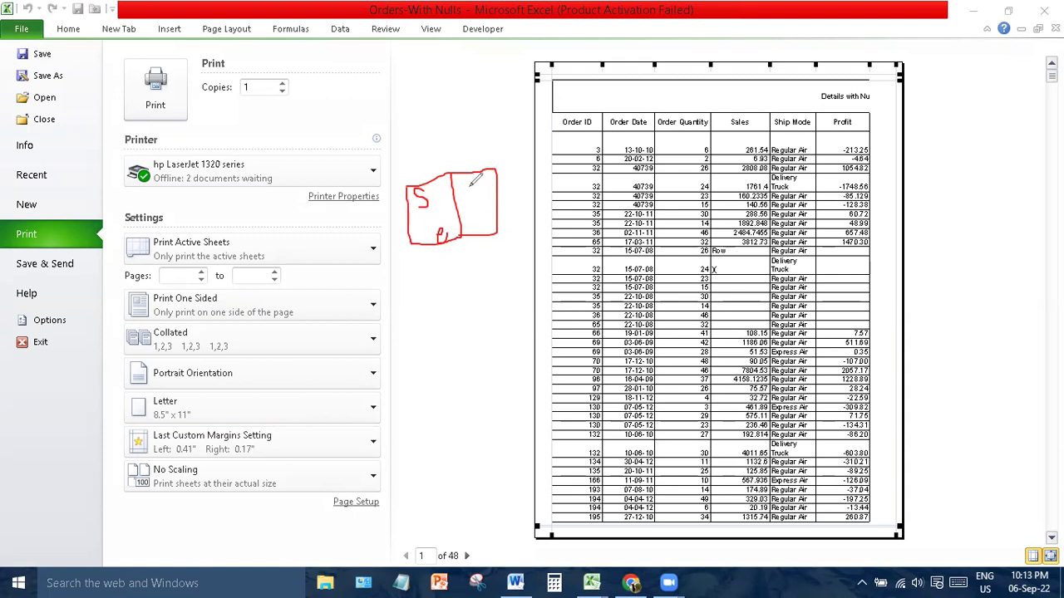
pyautogui.moveTo(474, 182)
pyautogui.mouseDown()
pyautogui.moveTo(461, 200)
pyautogui.moveTo(467, 233)
pyautogui.moveTo(481, 237)
pyautogui.moveTo(477, 221)
pyautogui.moveTo(468, 227)
pyautogui.mouseUp()
pyautogui.moveTo(410, 241); pyautogui.dragTo(411, 174)
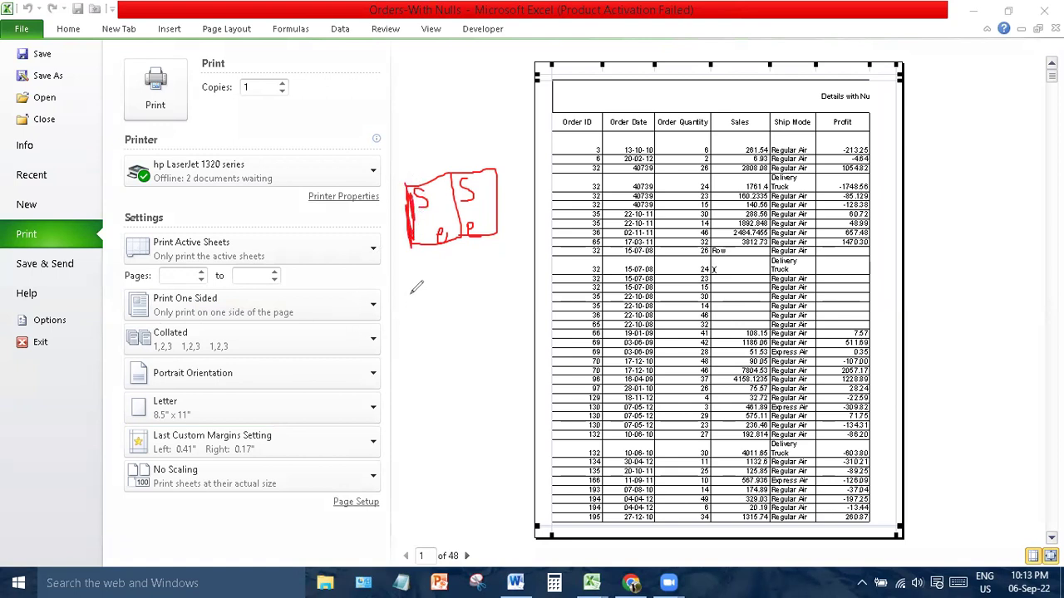
pyautogui.moveTo(412, 291)
pyautogui.mouseDown()
pyautogui.moveTo(428, 349)
pyautogui.moveTo(463, 334)
pyautogui.moveTo(454, 278)
pyautogui.moveTo(415, 290)
pyautogui.mouseUp()
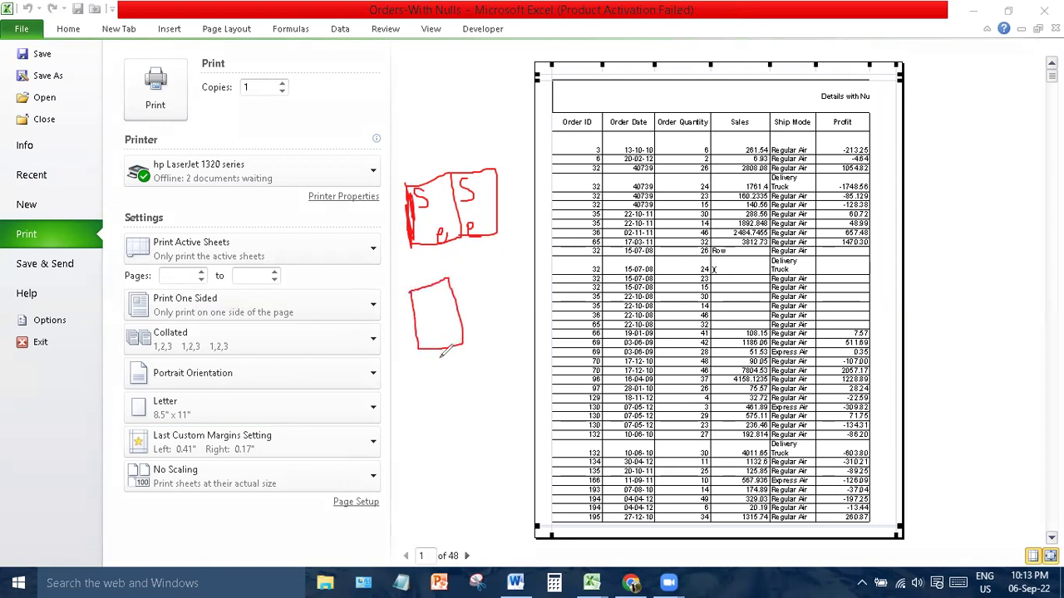
pyautogui.moveTo(423, 366)
pyautogui.mouseDown()
pyautogui.moveTo(448, 366)
pyautogui.moveTo(467, 407)
pyautogui.moveTo(449, 426)
pyautogui.moveTo(423, 362)
pyautogui.mouseUp()
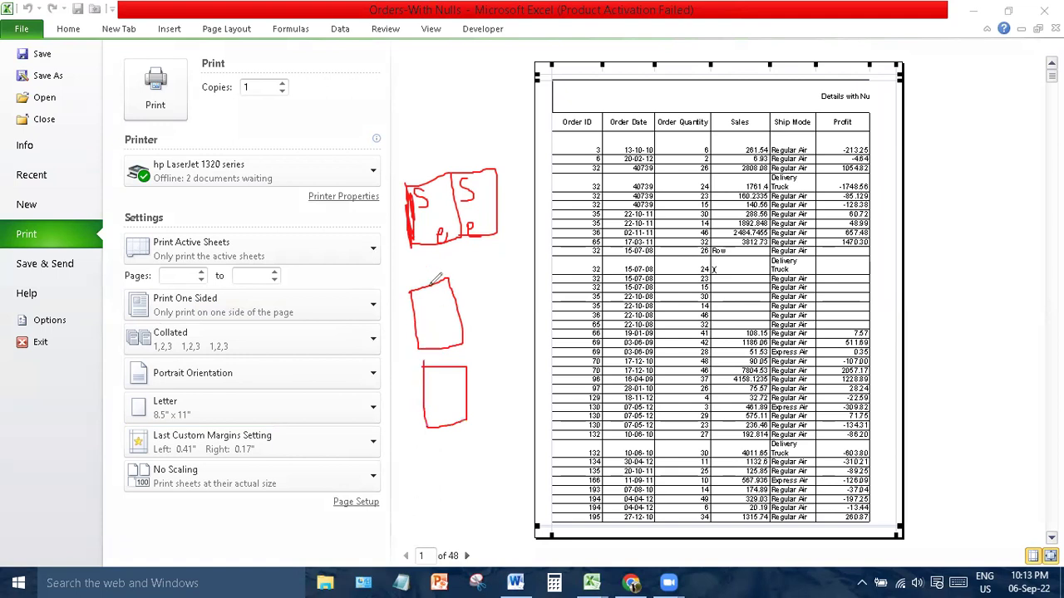
pyautogui.moveTo(430, 286); pyautogui.dragTo(443, 418)
pyautogui.moveTo(418, 297)
pyautogui.mouseDown()
pyautogui.moveTo(447, 273)
pyautogui.moveTo(406, 304)
pyautogui.moveTo(437, 266)
pyautogui.moveTo(420, 292)
pyautogui.mouseUp()
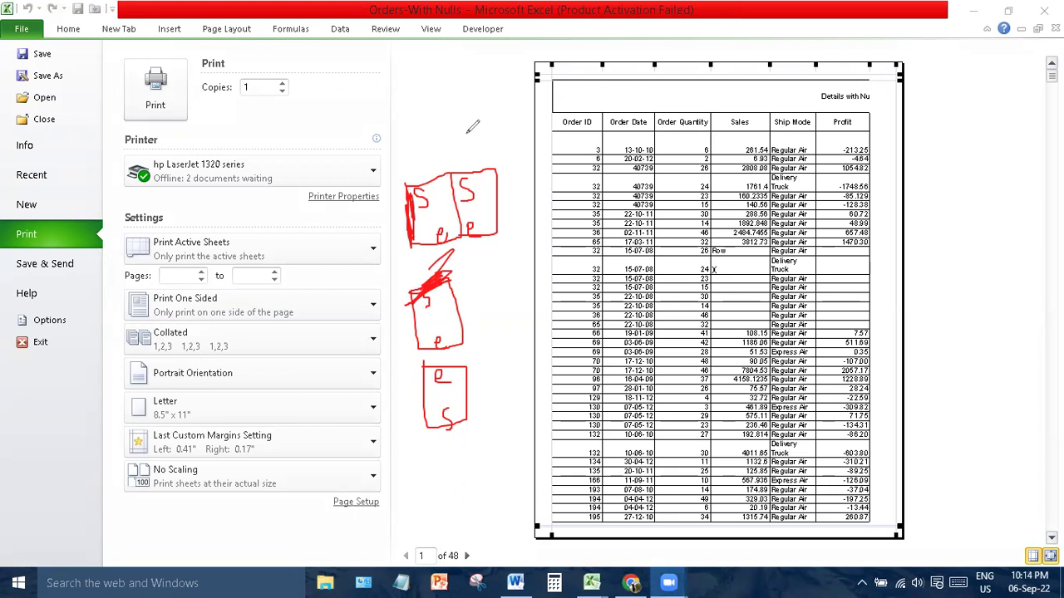
pyautogui.press('e')
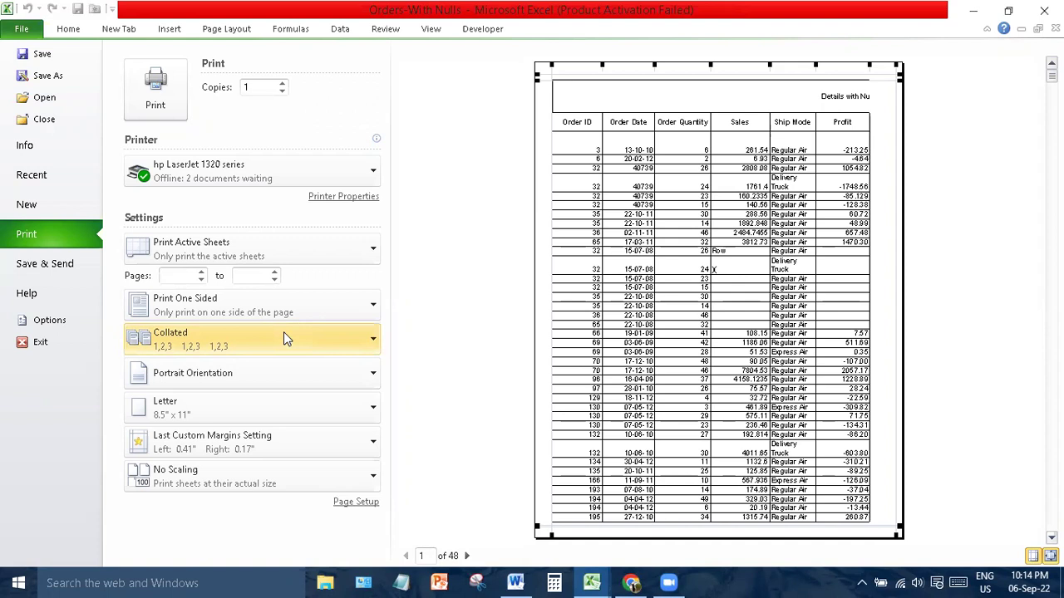
# - Set Copies to 20, then preview page 2 and return to page 1
pyautogui.doubleClick(256, 90)
pyautogui.write('20')
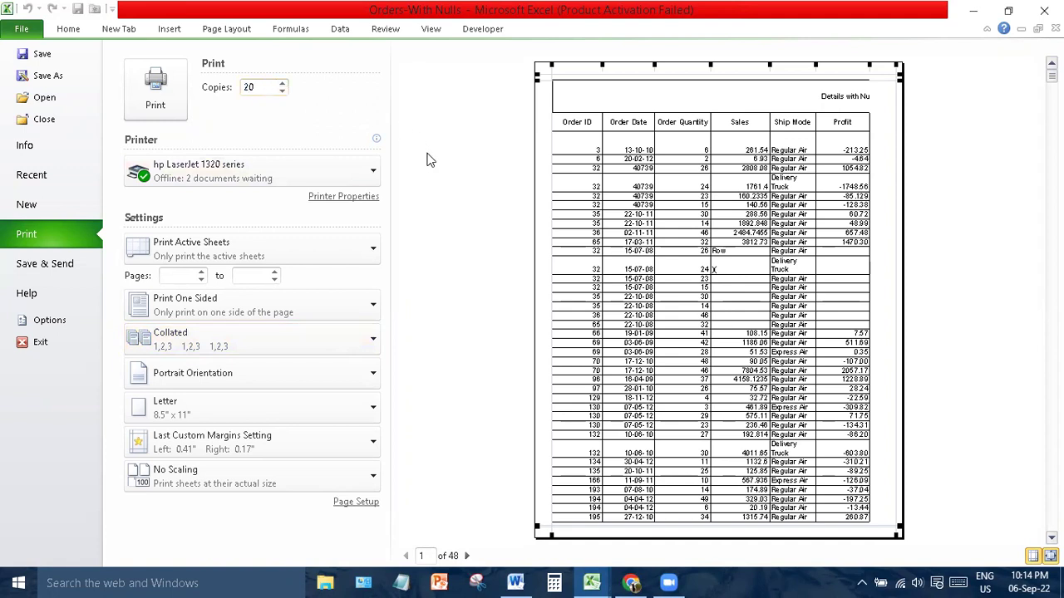
pyautogui.click(466, 556)
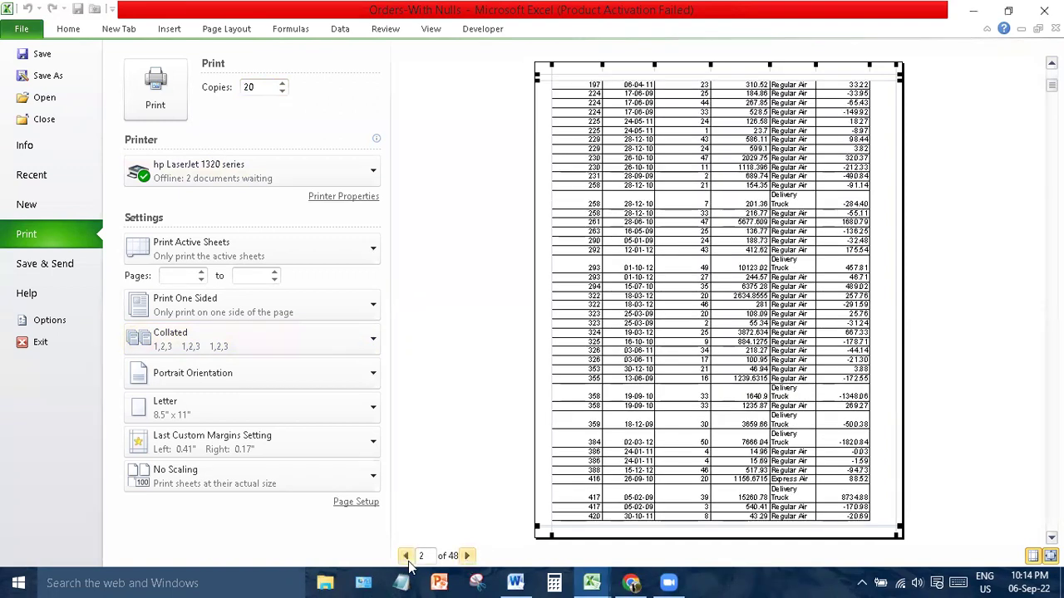
pyautogui.click(406, 556)
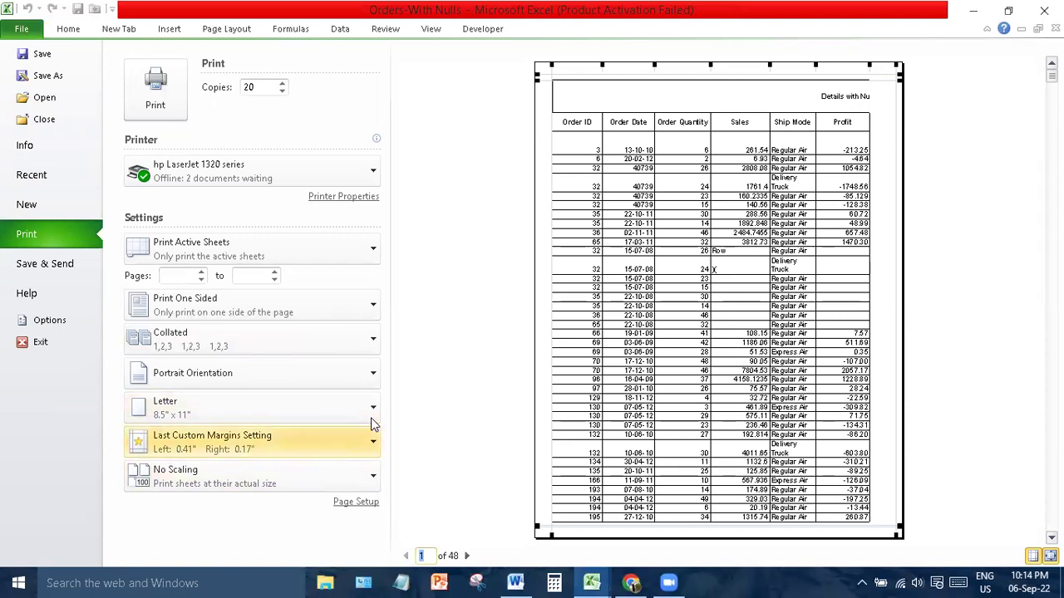
pyautogui.moveTo(515, 576)
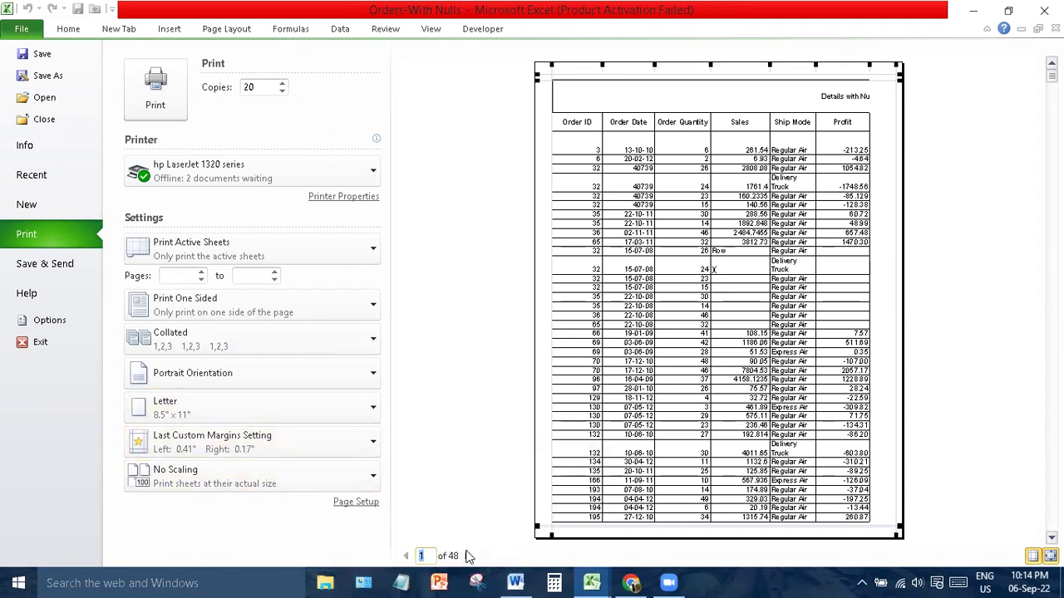
# - Set the copies to Uncollated, keep Portrait orientation, and open the paper size list
pyautogui.click(256, 337)
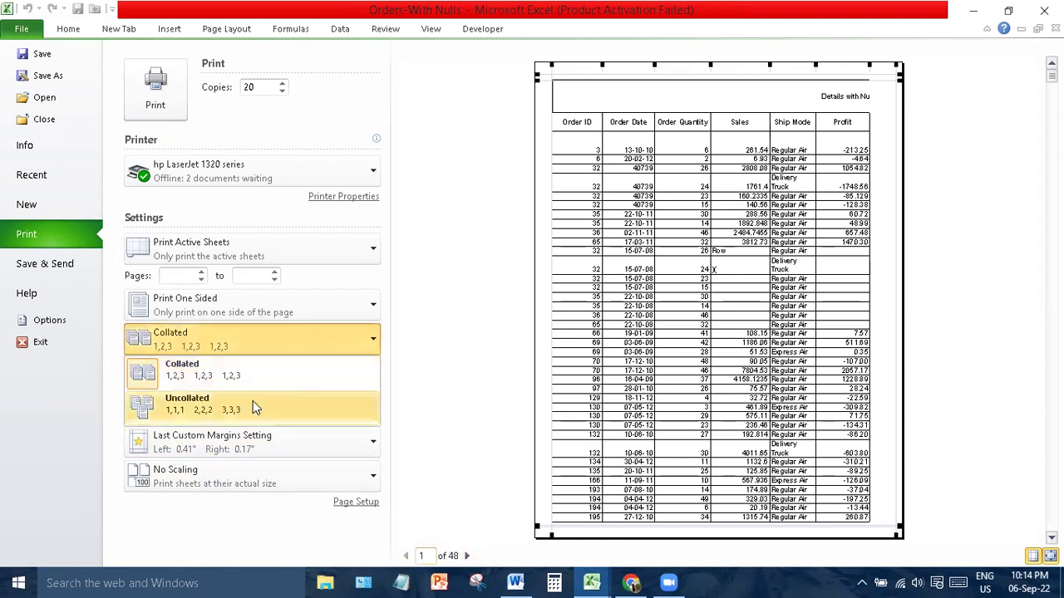
pyautogui.click(253, 400)
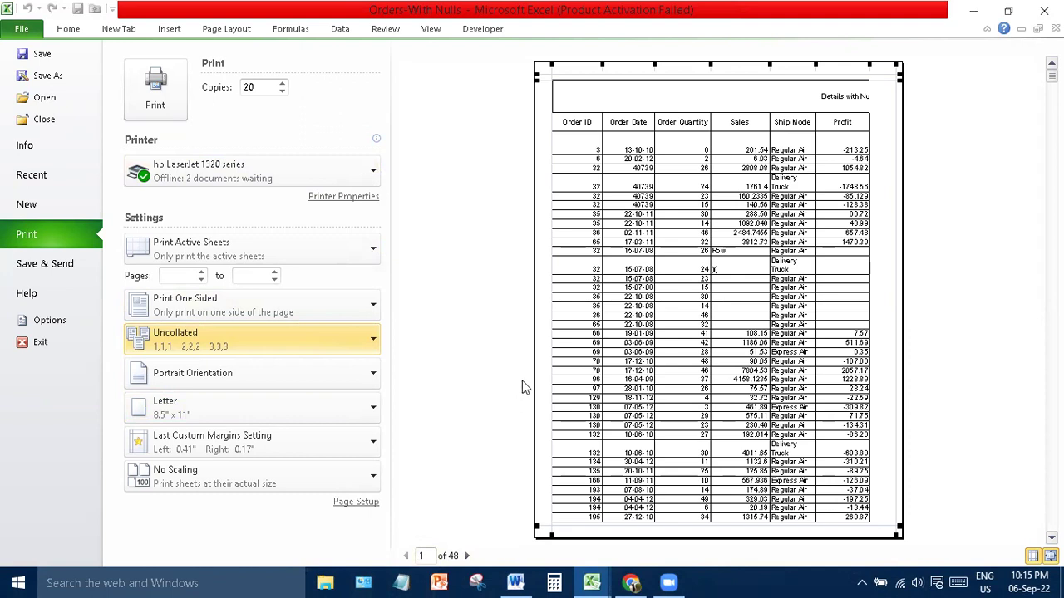
pyautogui.click(326, 379)
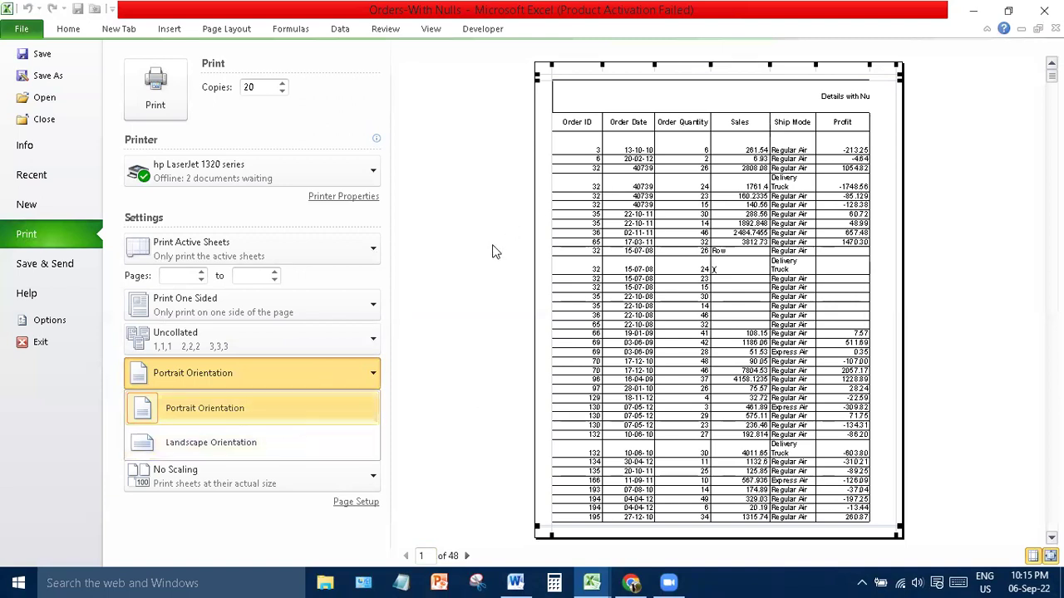
pyautogui.click(346, 381)
pyautogui.click(281, 418)
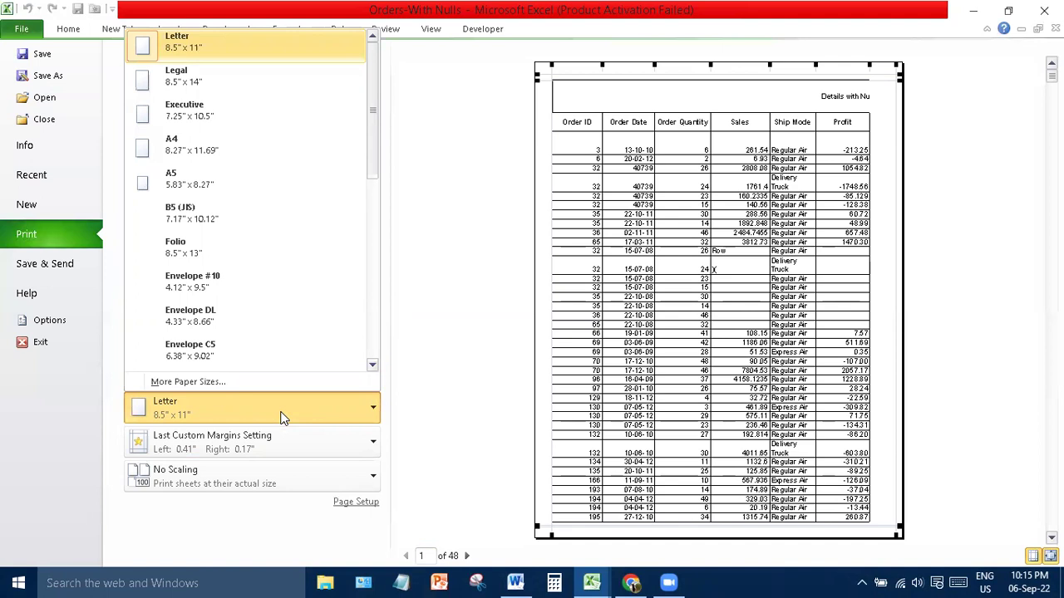
# - Choose Legal 8.5" x 14" paper, cutting the printout to 38 pages
pyautogui.click(291, 90)
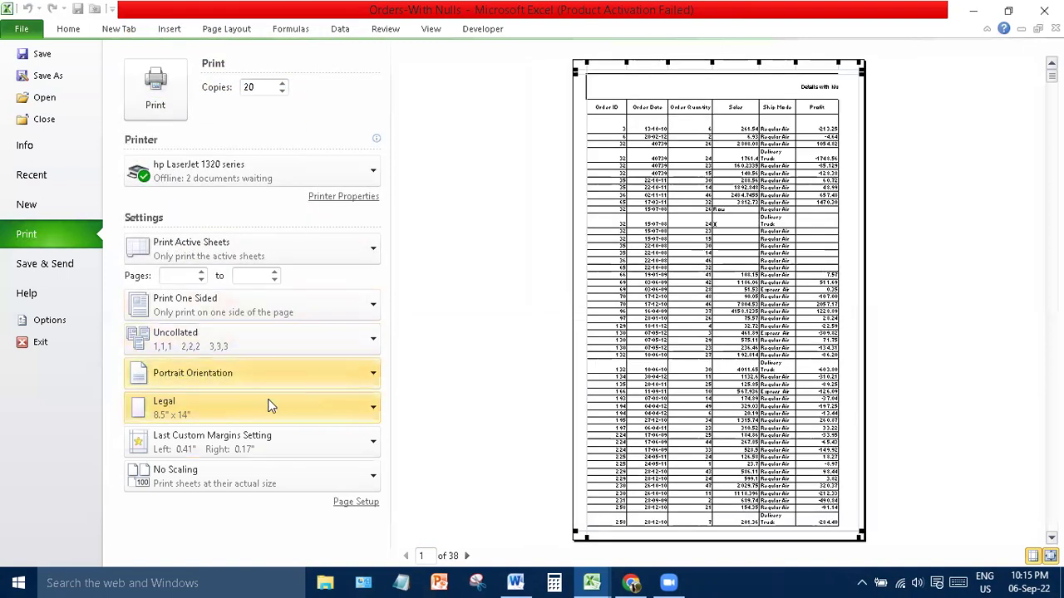
pyautogui.click(264, 418)
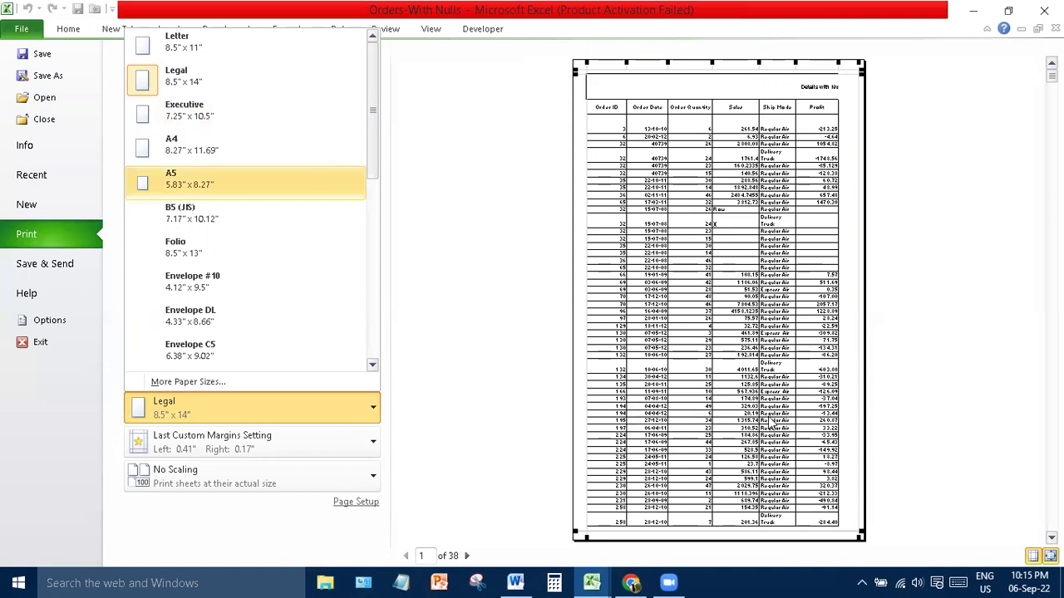
pyautogui.click(496, 401)
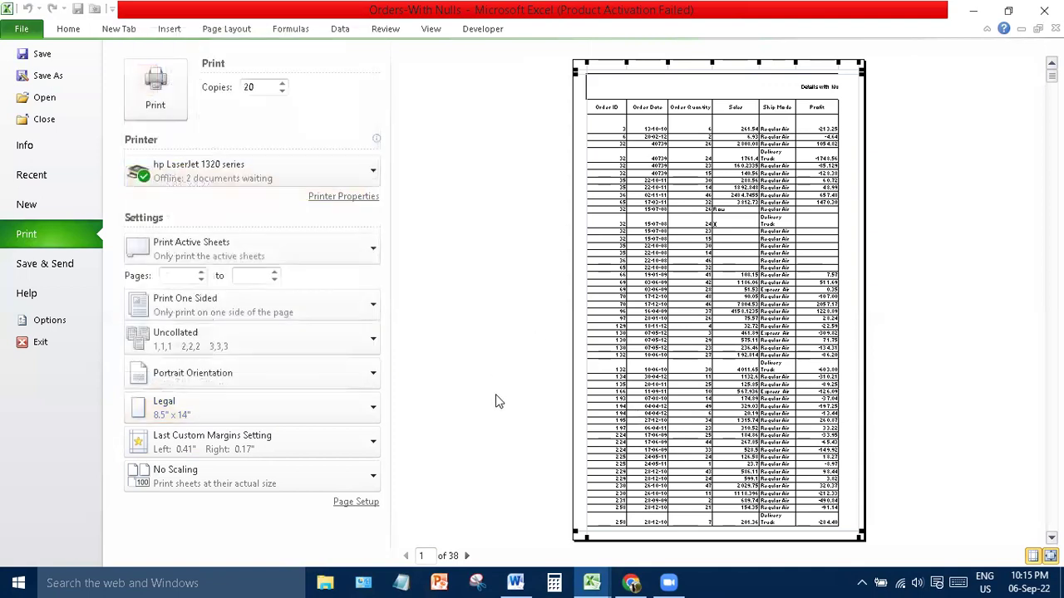
pyautogui.click(346, 420)
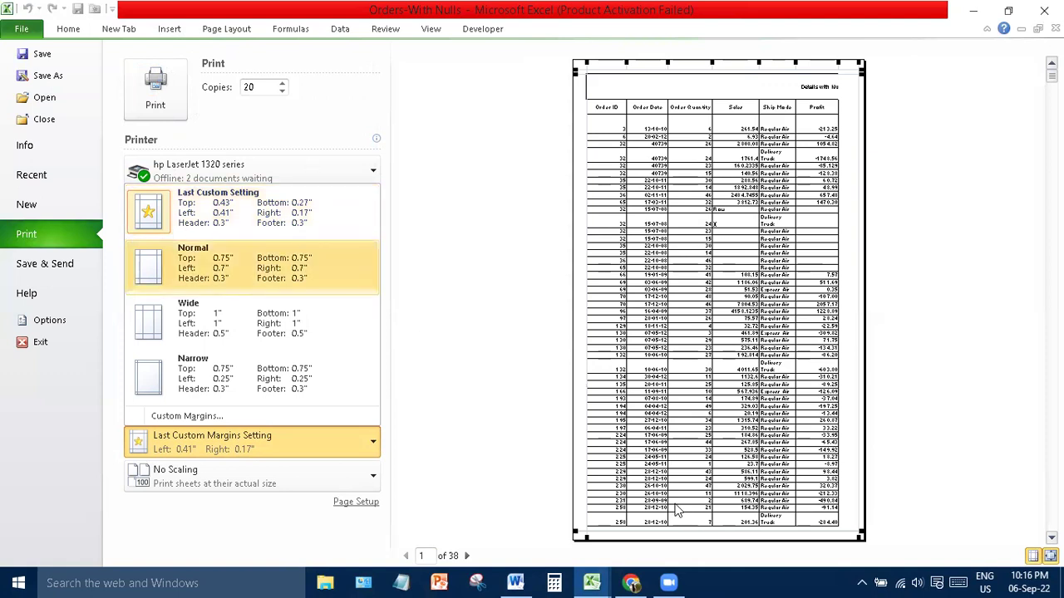
# - Try the Narrow, Wide and Normal margin presets, then settle on Last Custom Setting
pyautogui.click(241, 224)
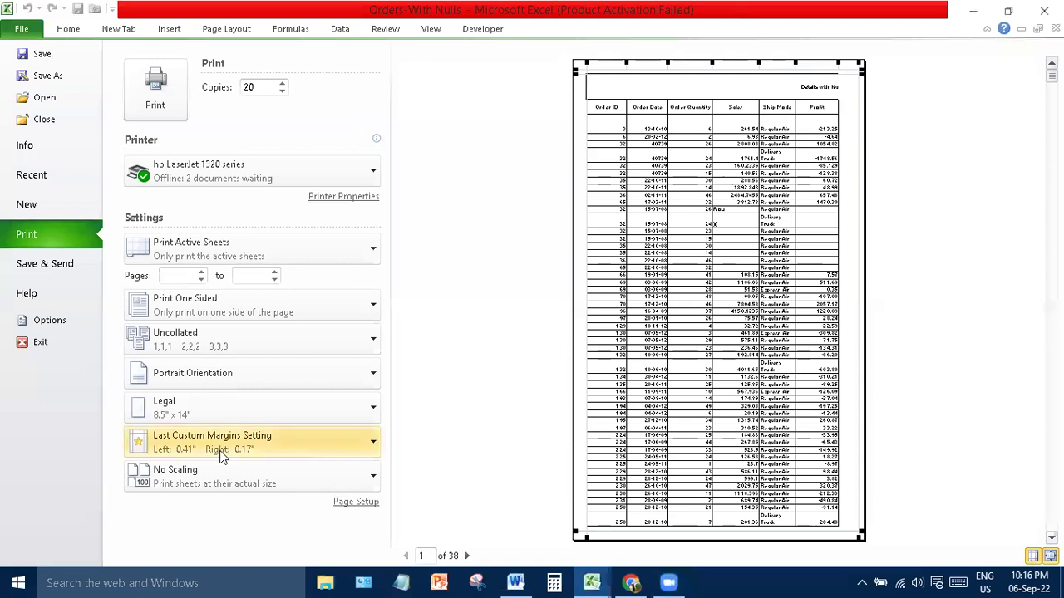
pyautogui.click(220, 455)
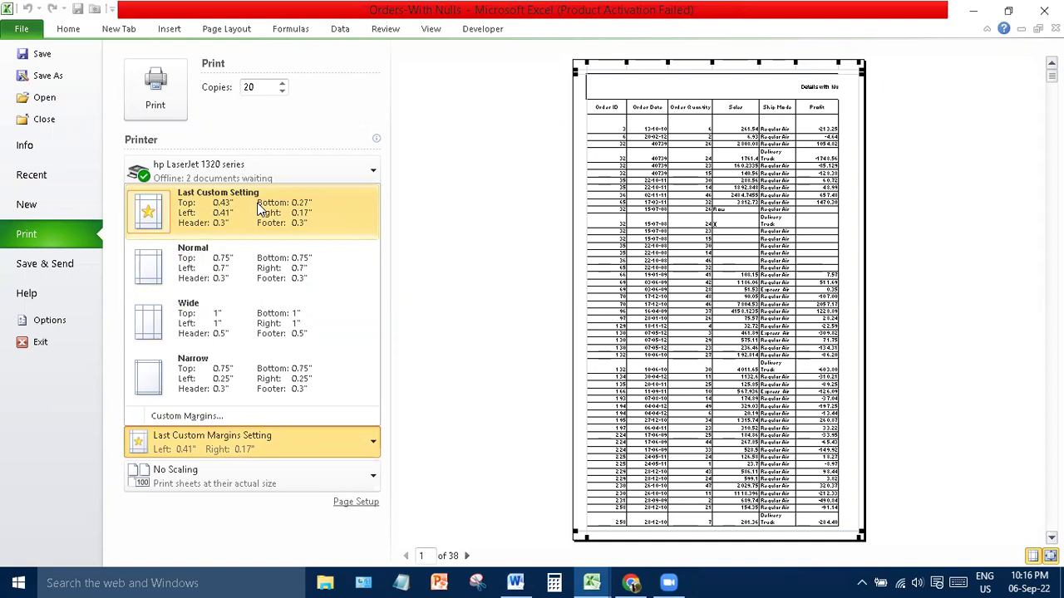
pyautogui.click(233, 373)
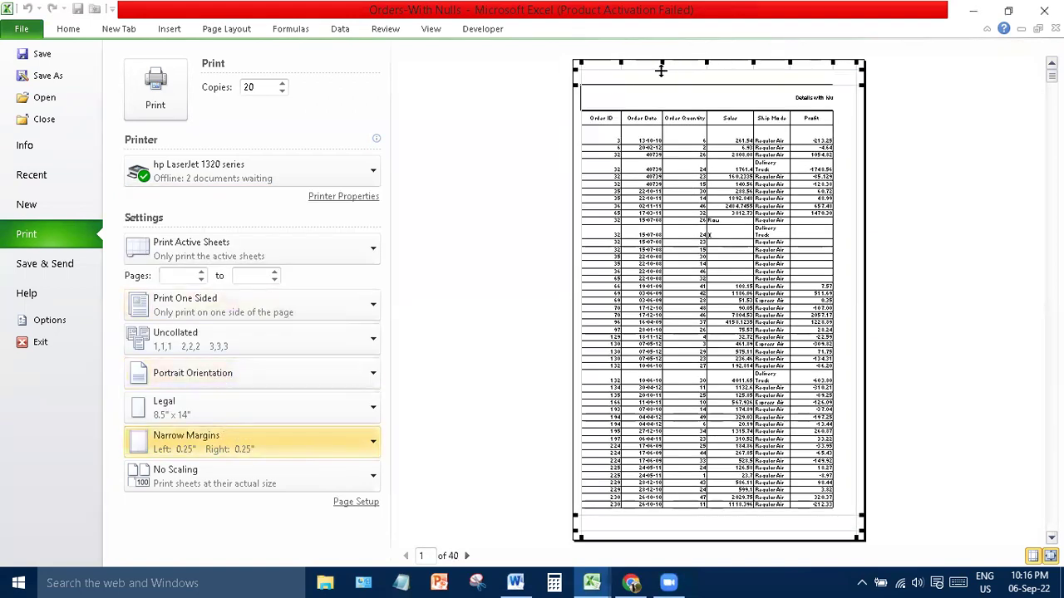
pyautogui.click(233, 447)
pyautogui.click(257, 324)
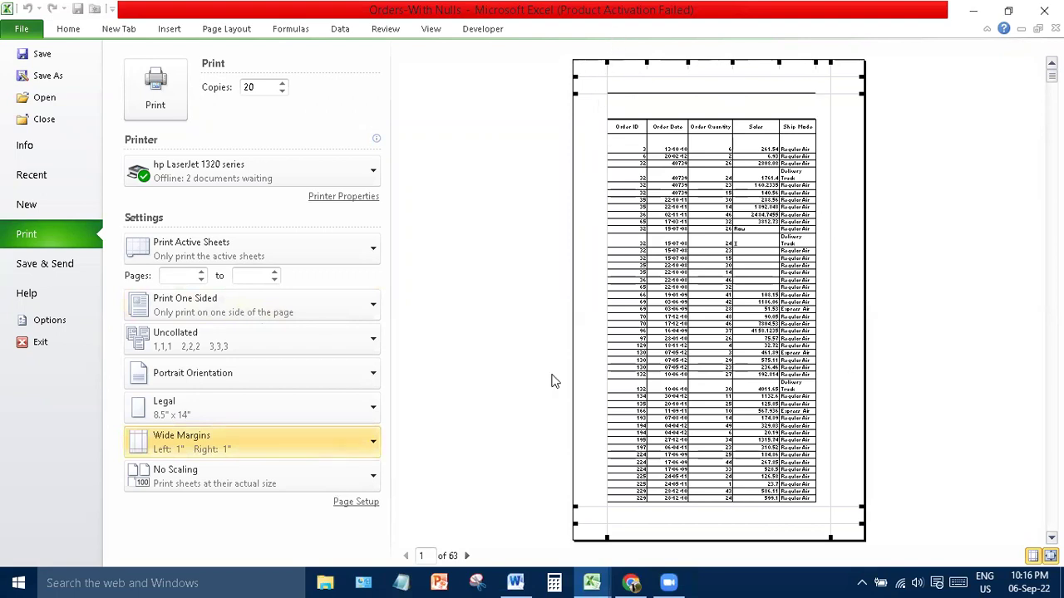
pyautogui.click(356, 440)
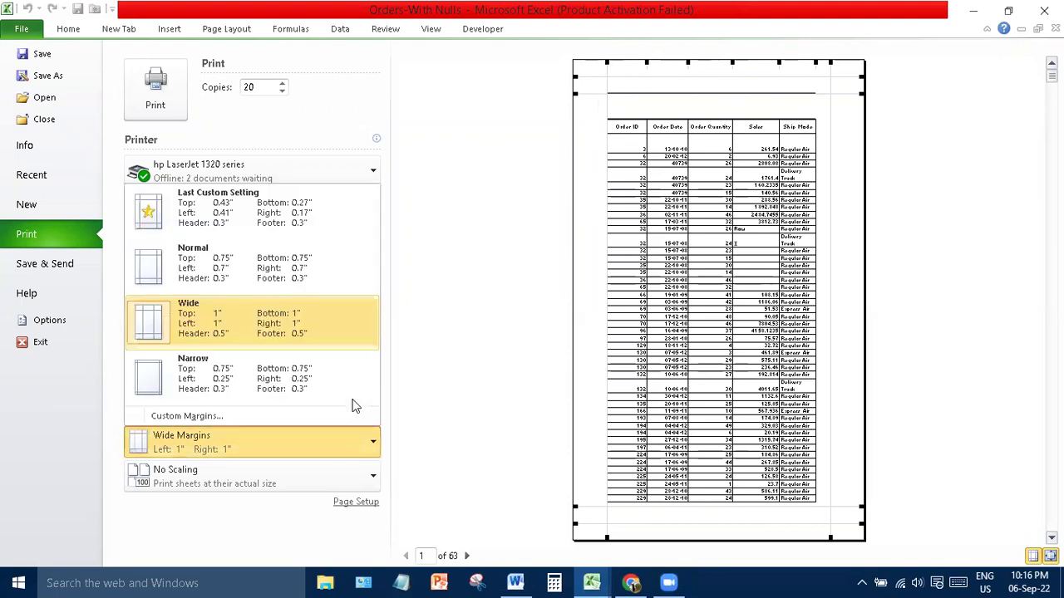
pyautogui.click(287, 254)
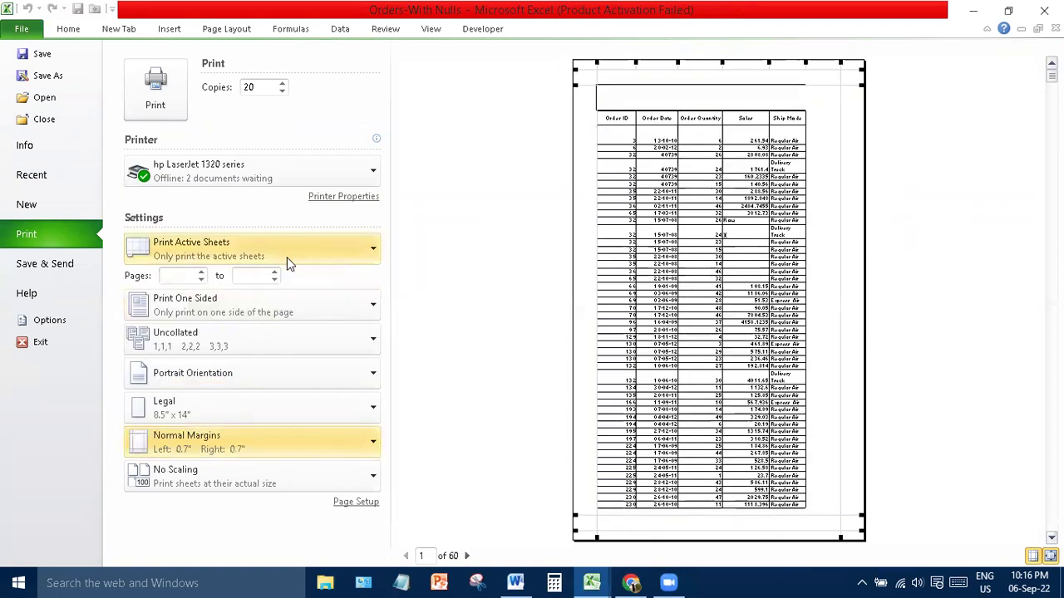
pyautogui.click(236, 460)
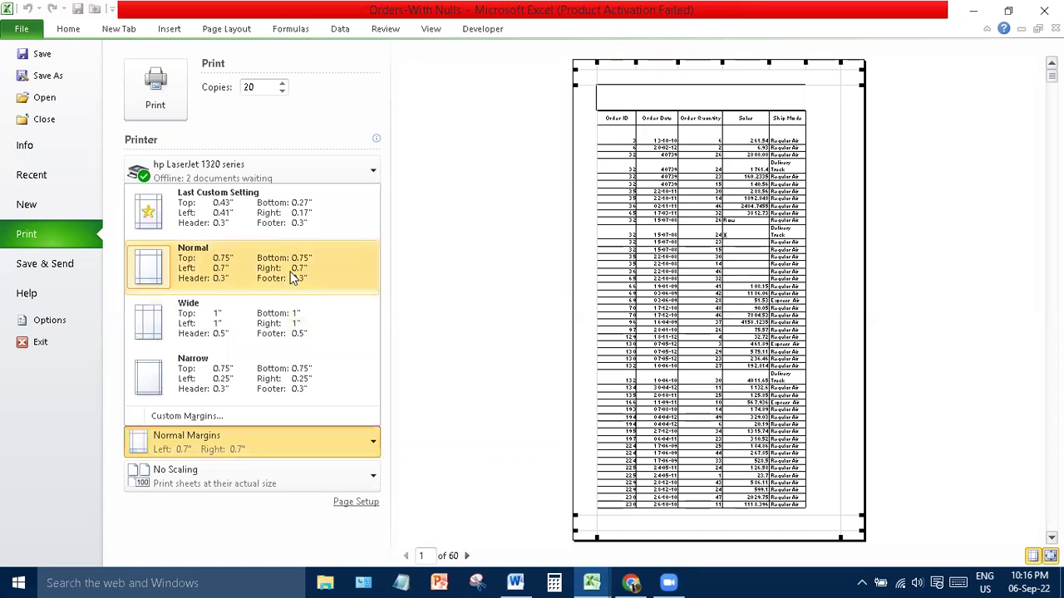
pyautogui.click(295, 232)
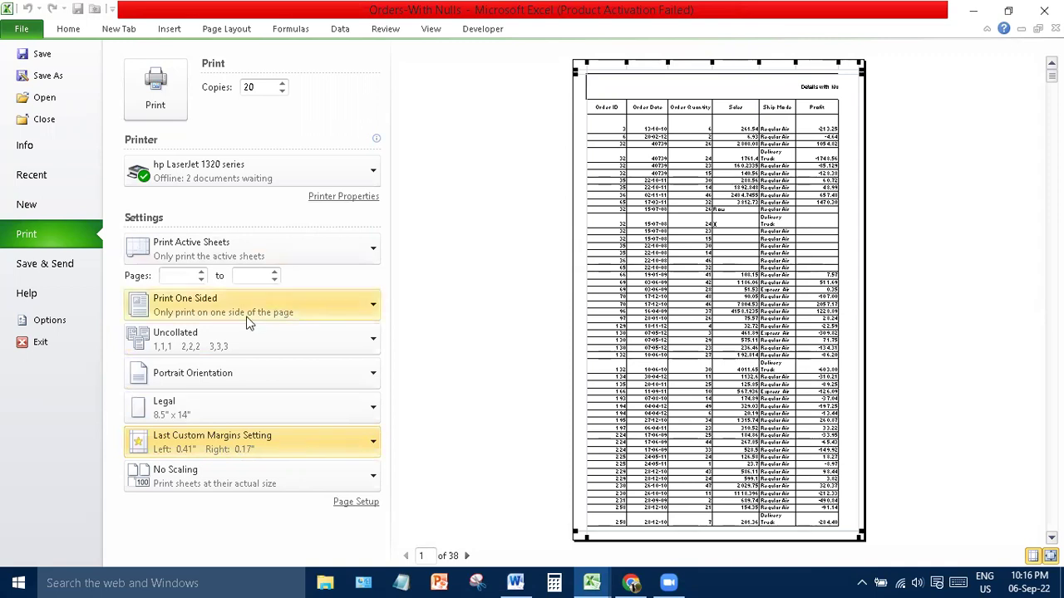
pyautogui.click(246, 486)
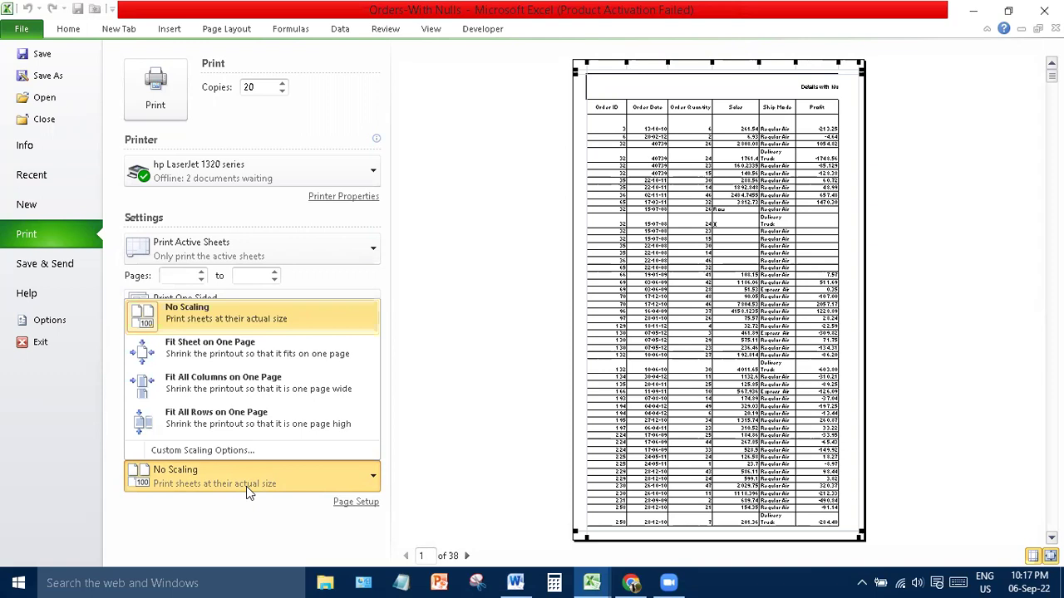
# - Try Fit Sheet on One Page and page through the preview's first two pages
pyautogui.click(272, 347)
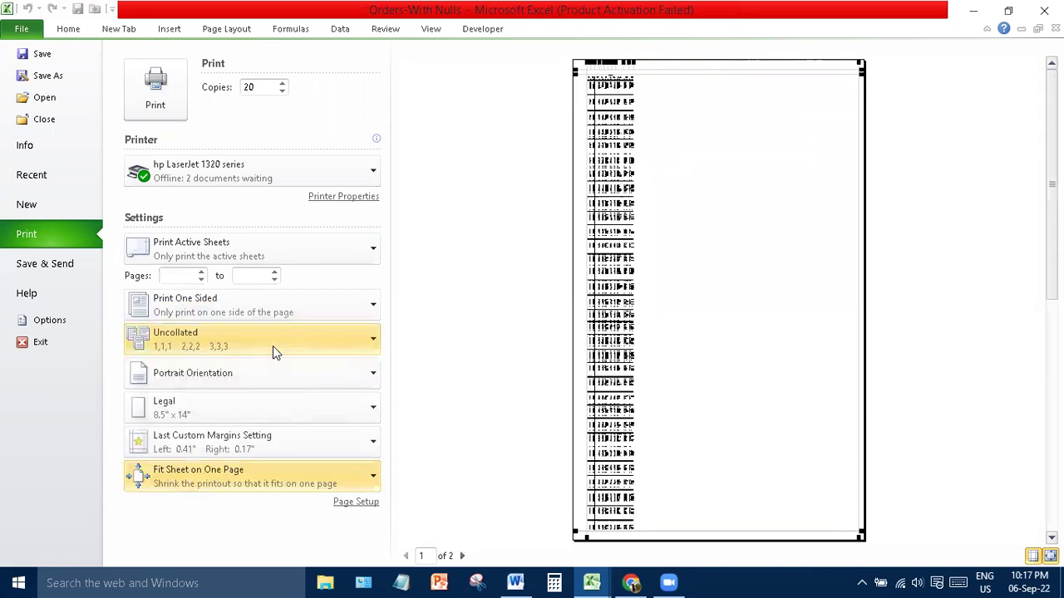
pyautogui.click(459, 555)
pyautogui.click(405, 555)
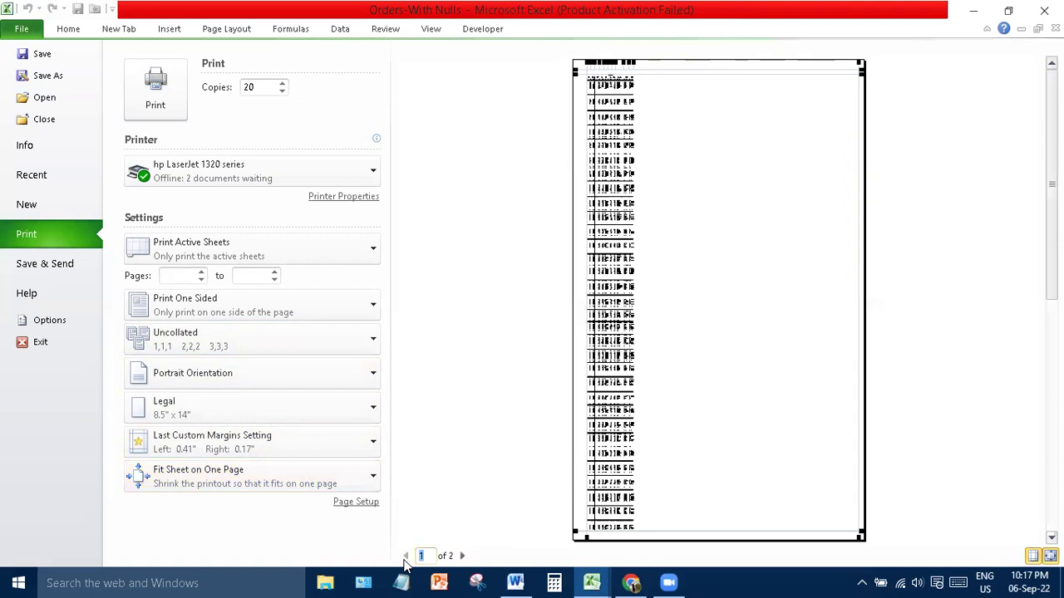
pyautogui.click(364, 489)
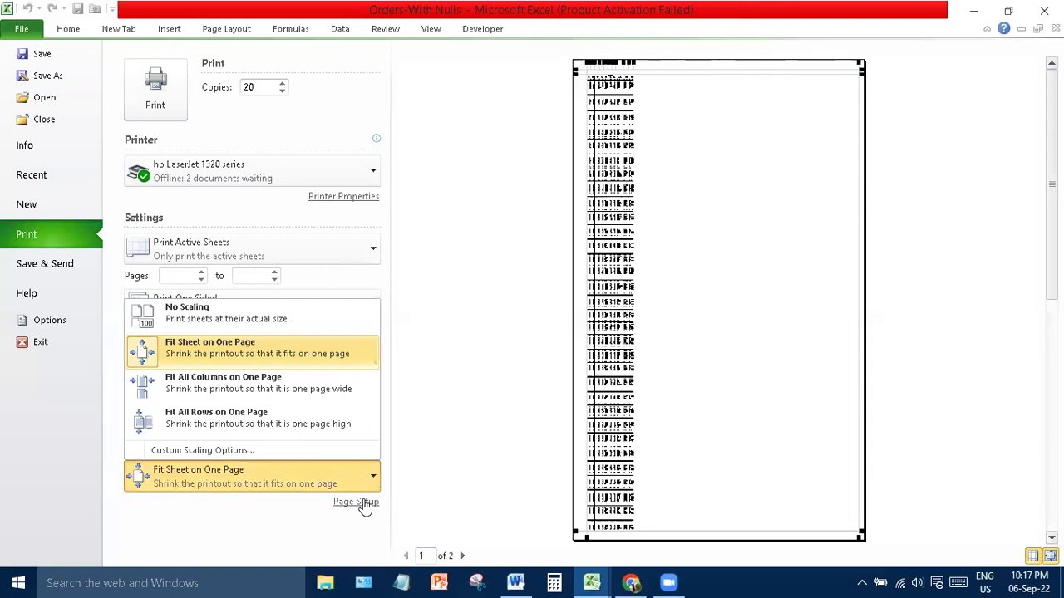
# - Try Fit All Rows and Fit All Columns, return to No Scaling, and go to Save & Send
pyautogui.click(264, 418)
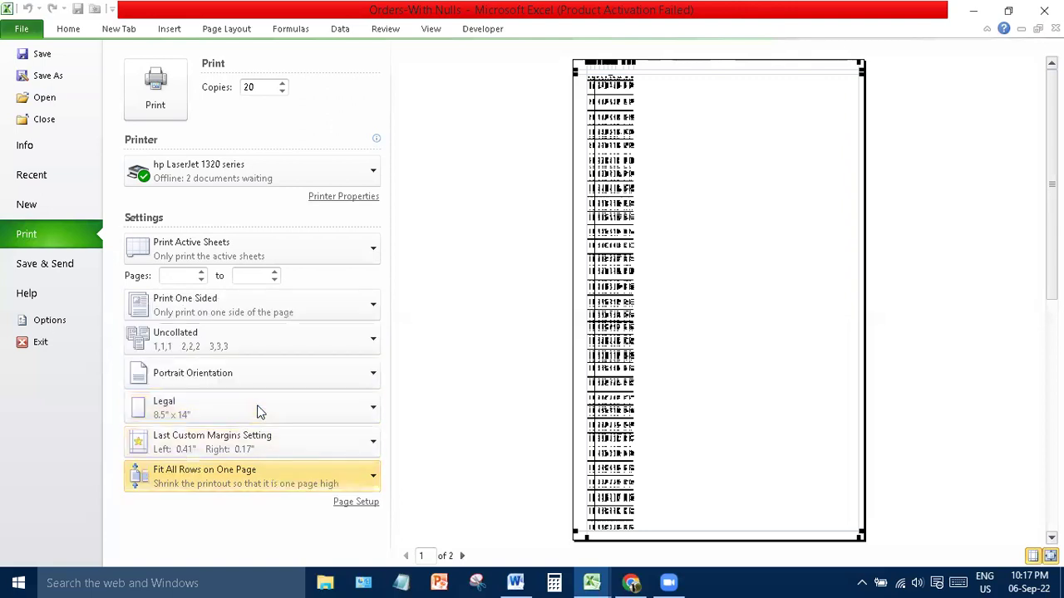
pyautogui.click(249, 476)
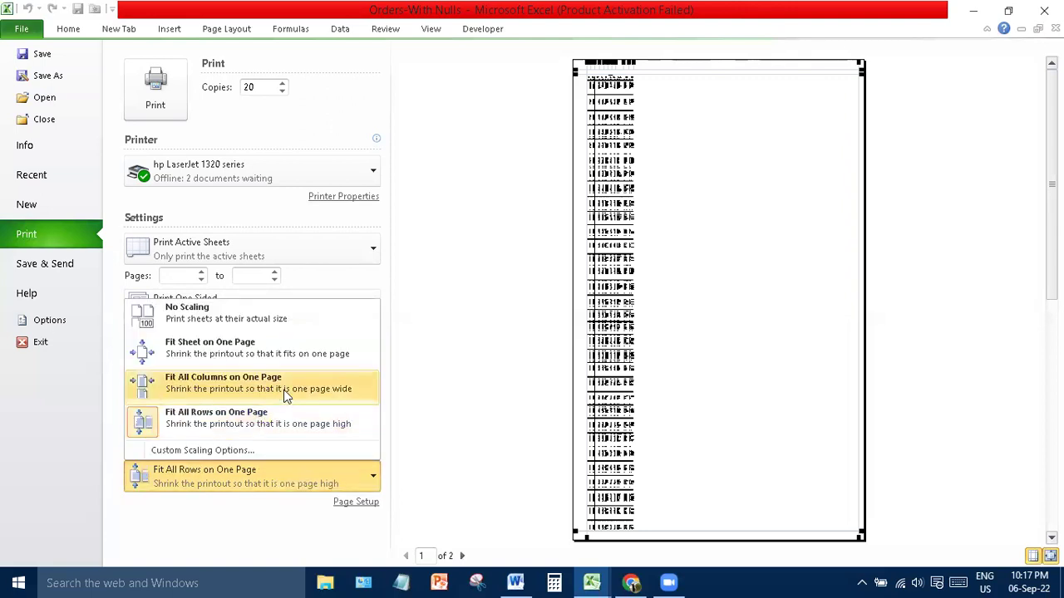
pyautogui.click(285, 396)
pyautogui.click(250, 476)
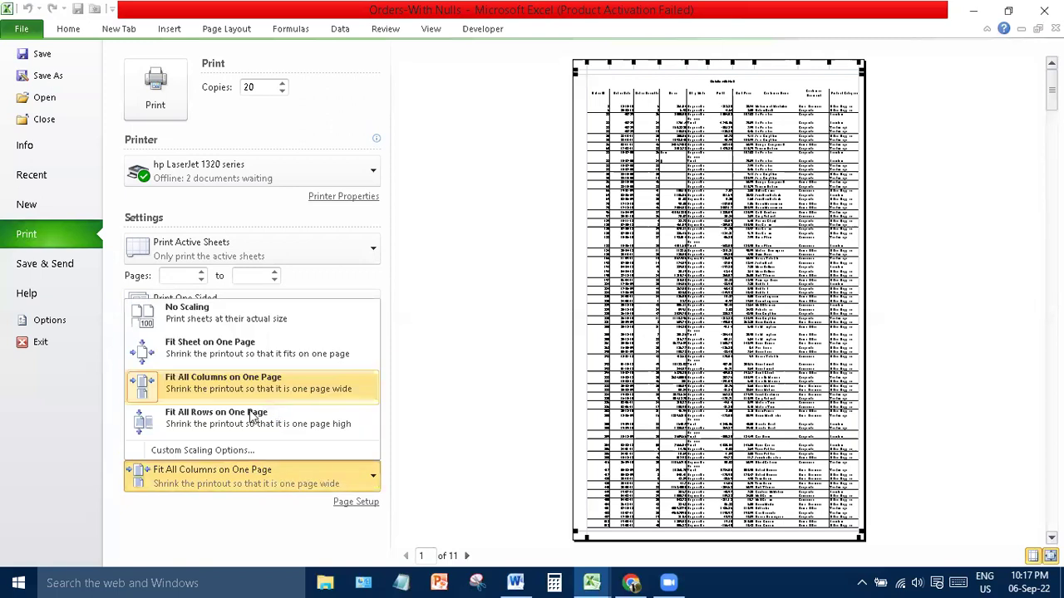
pyautogui.click(235, 322)
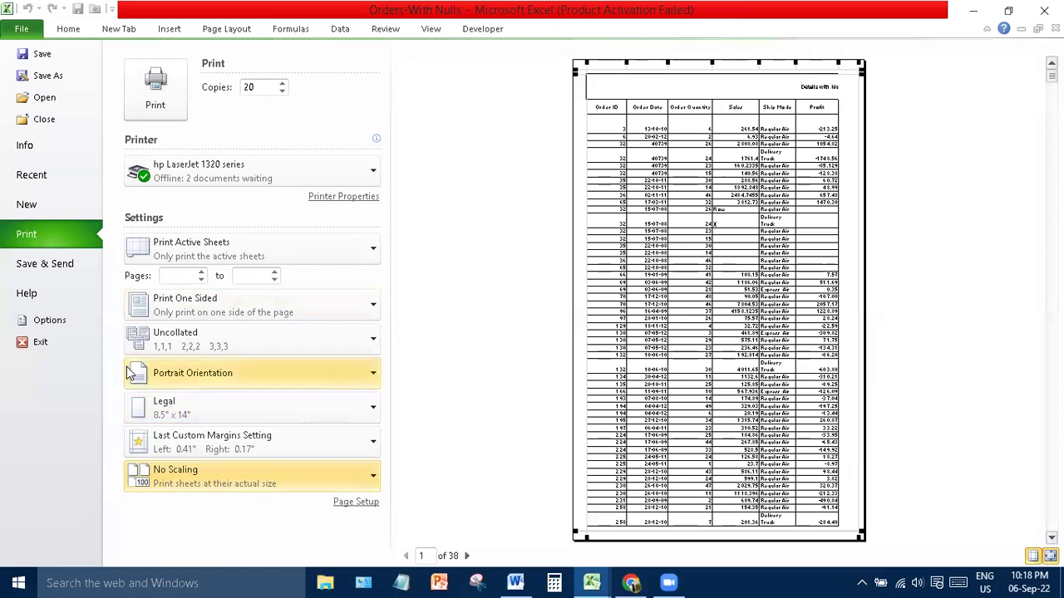
pyautogui.click(55, 267)
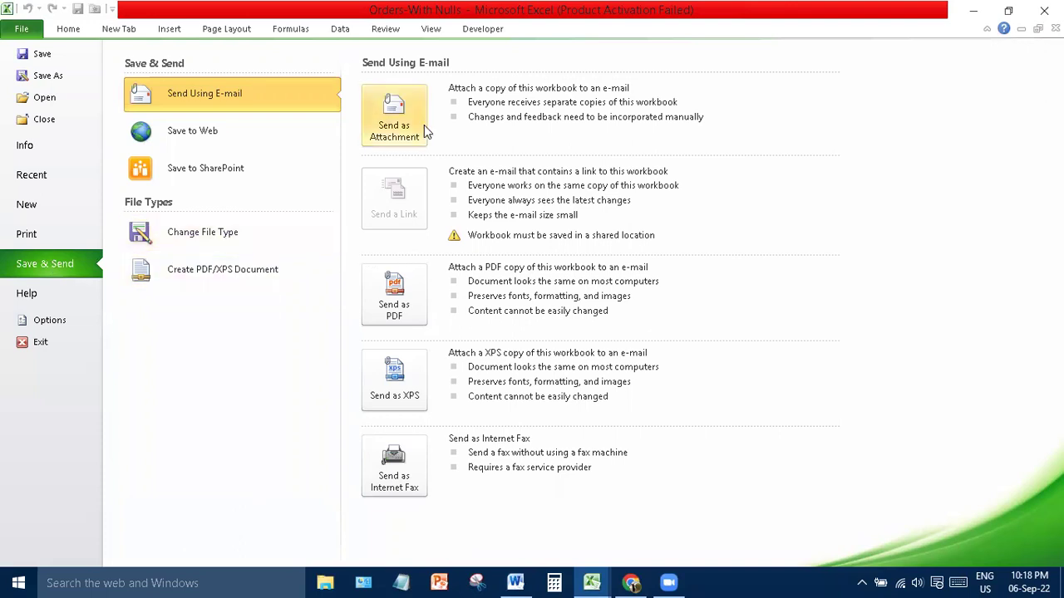
# - In Backstage, view Change File Type and the Help page, then open Excel Options
pyautogui.click(240, 237)
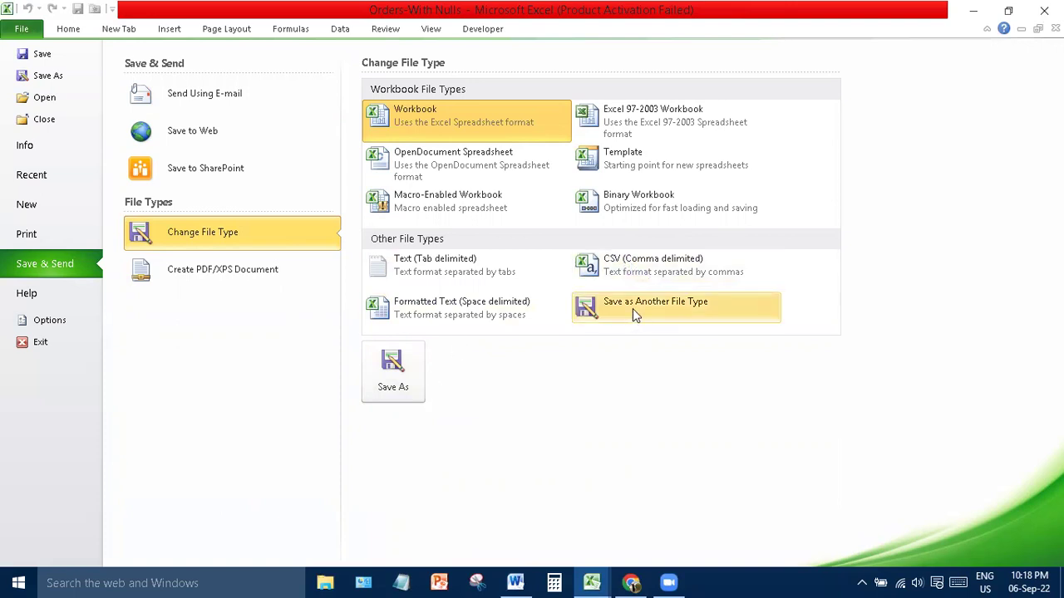
pyautogui.click(27, 296)
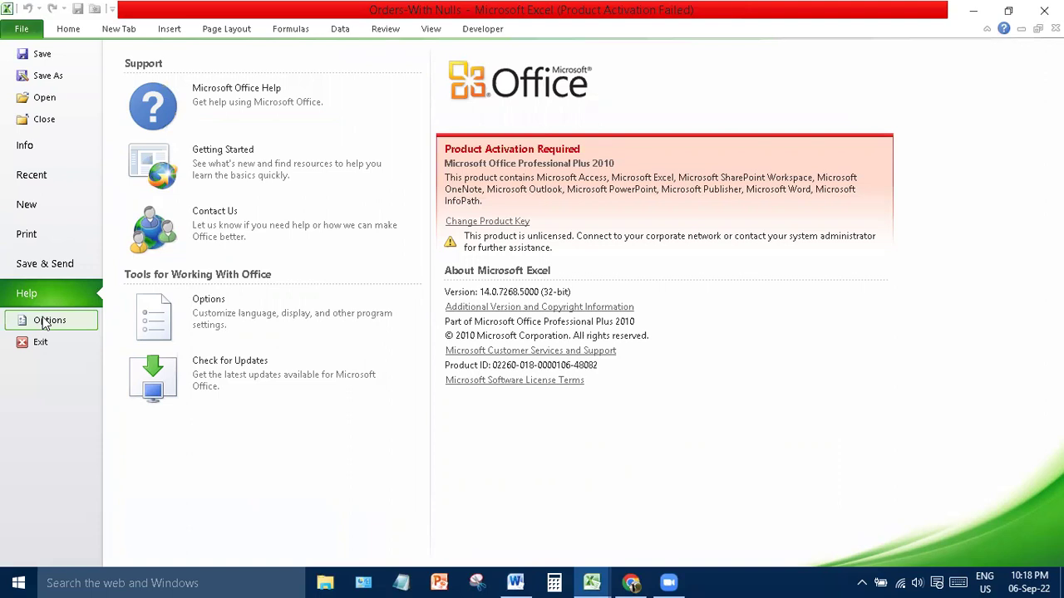
pyautogui.click(45, 322)
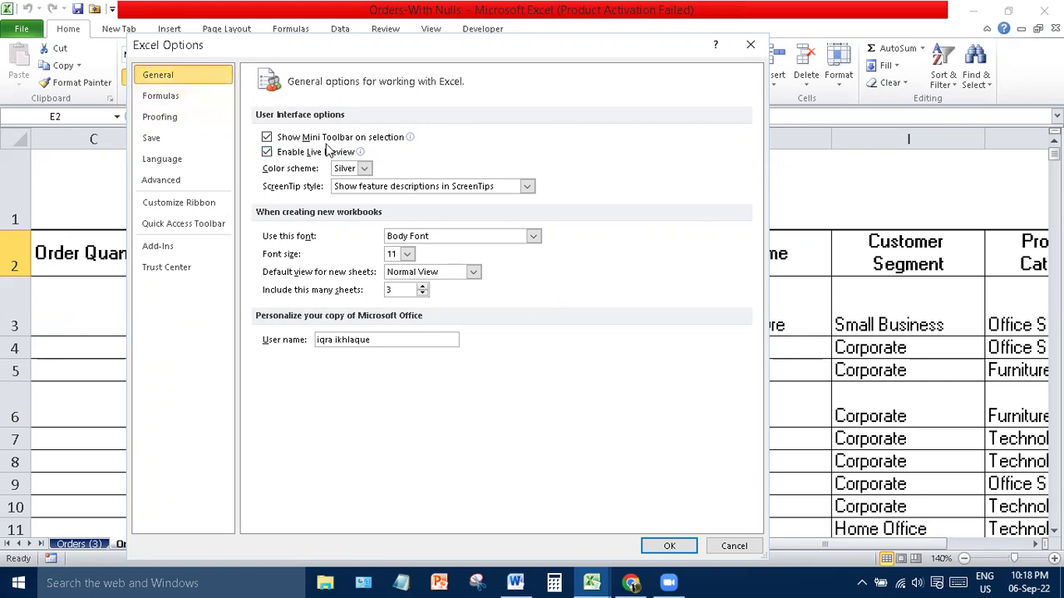
# - Set new workbooks to 8 sheets in Times New Roman 12, and apply the Black colour scheme
pyautogui.moveTo(395, 148)
pyautogui.click(423, 286)
pyautogui.click(423, 286)
pyautogui.click(423, 286)
pyautogui.click(423, 286)
pyautogui.click(423, 286)
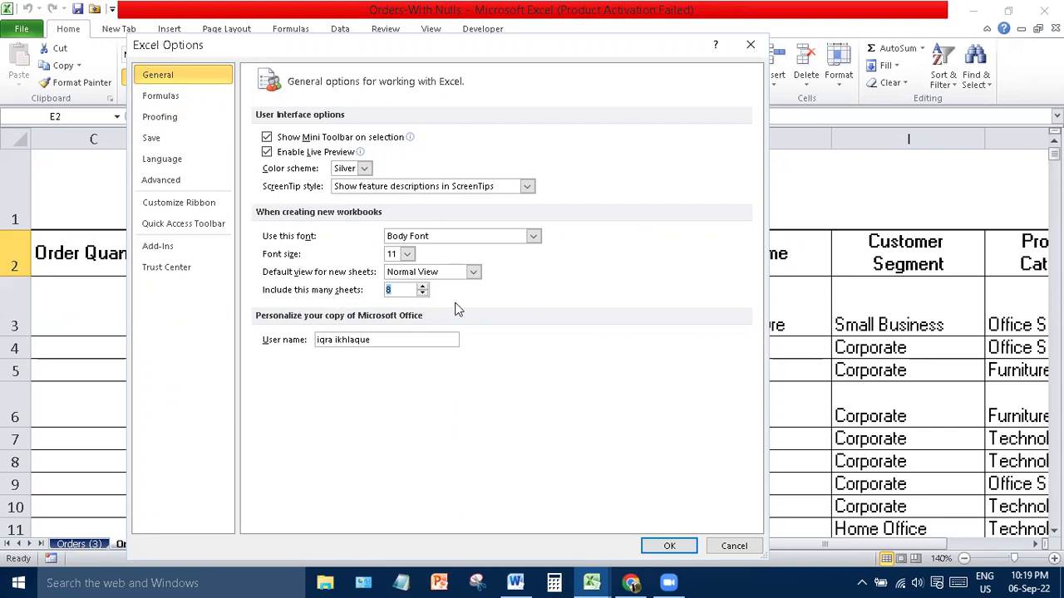
pyautogui.click(407, 255)
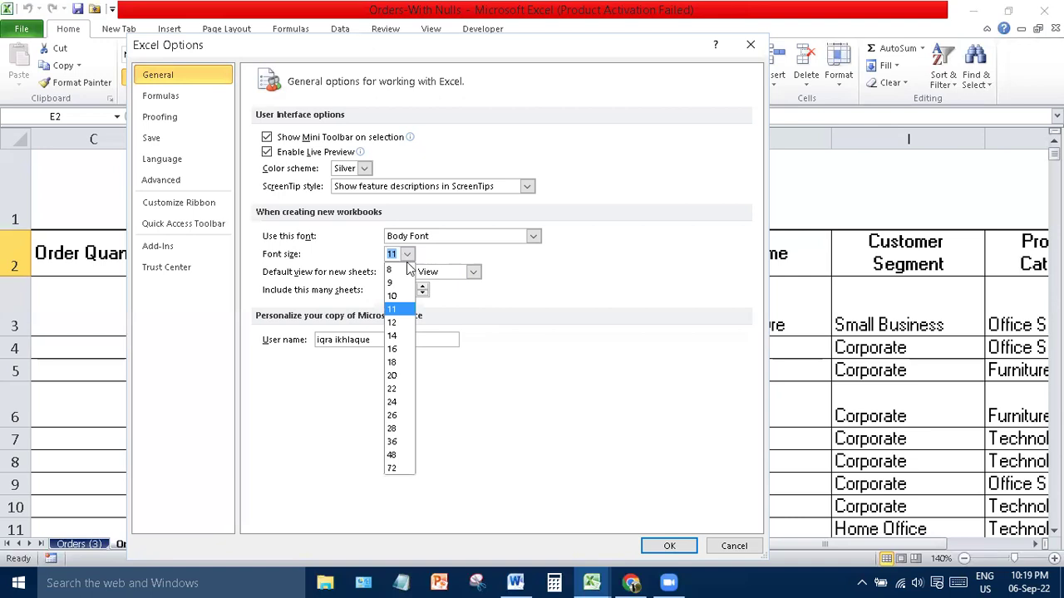
pyautogui.click(399, 326)
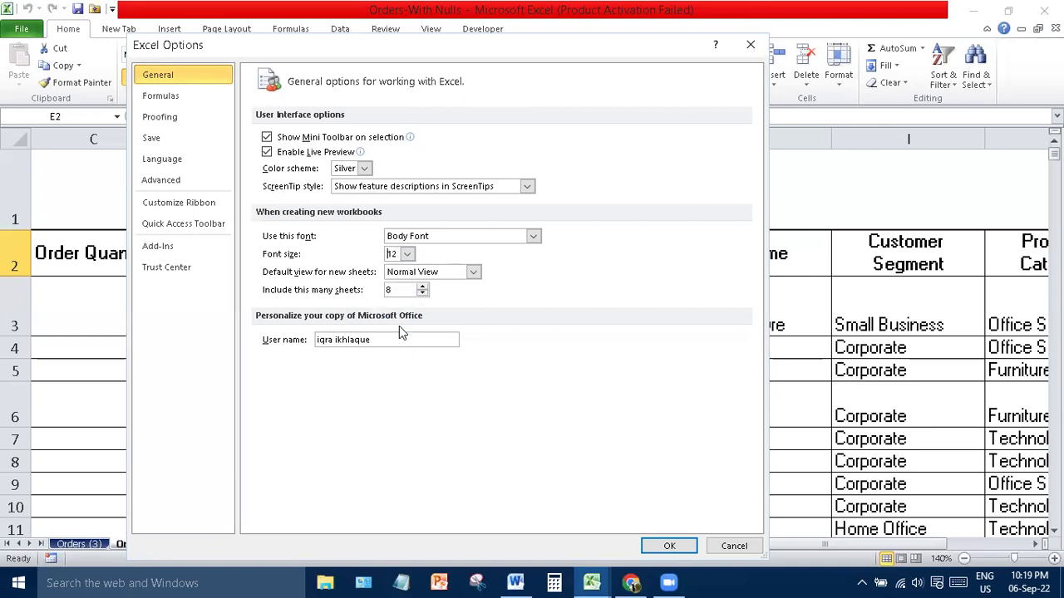
pyautogui.click(533, 236)
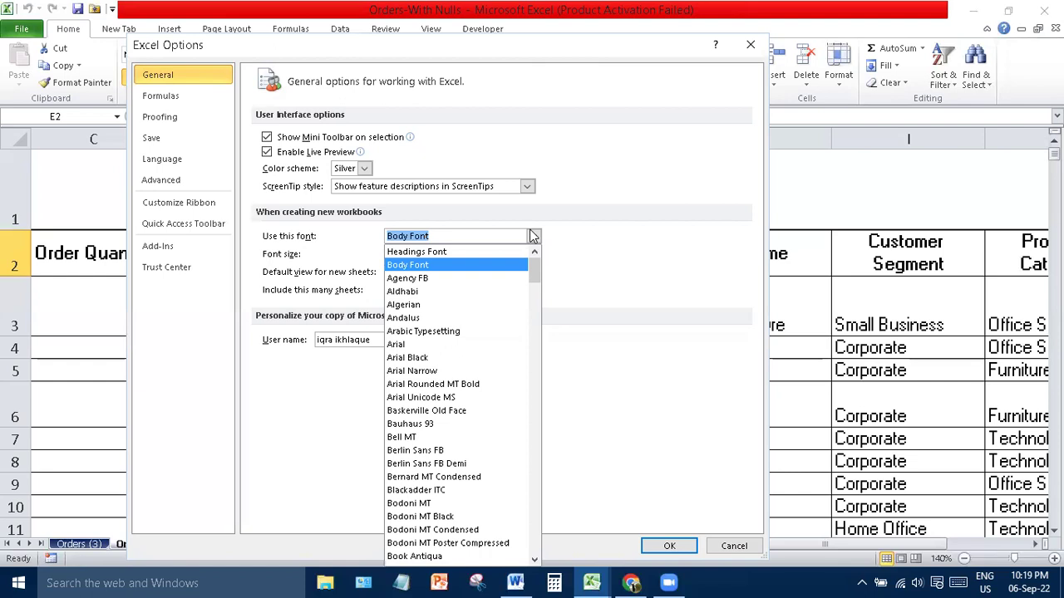
pyautogui.write('Times New Roman')
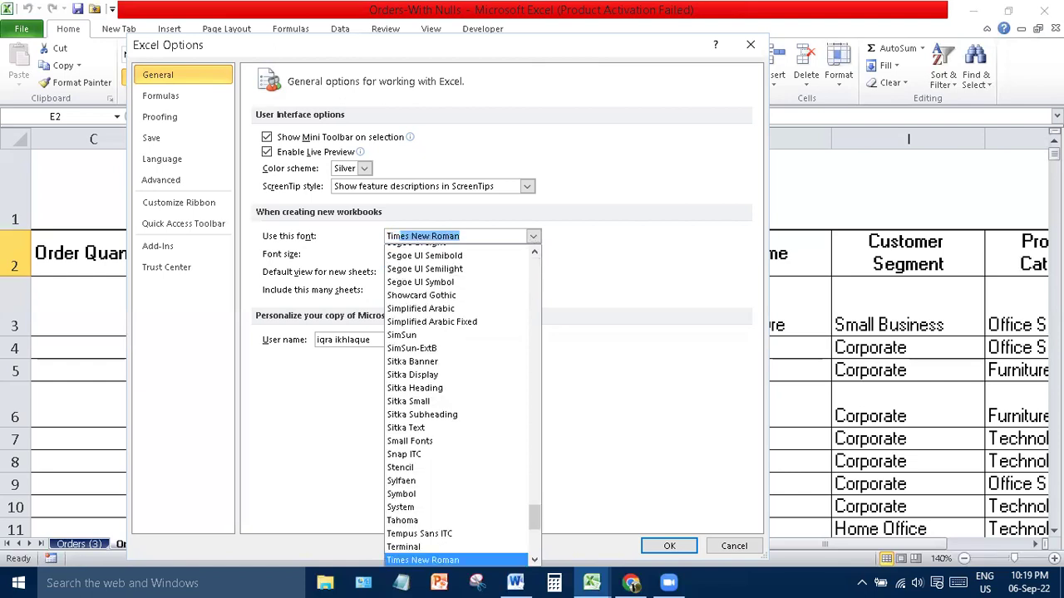
pyautogui.click(533, 236)
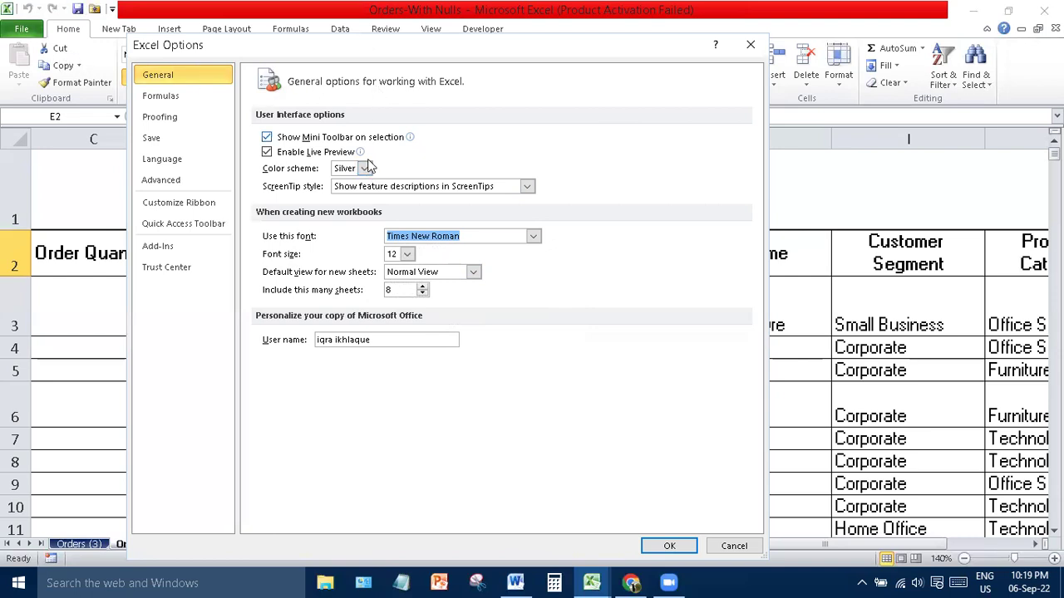
pyautogui.click(364, 168)
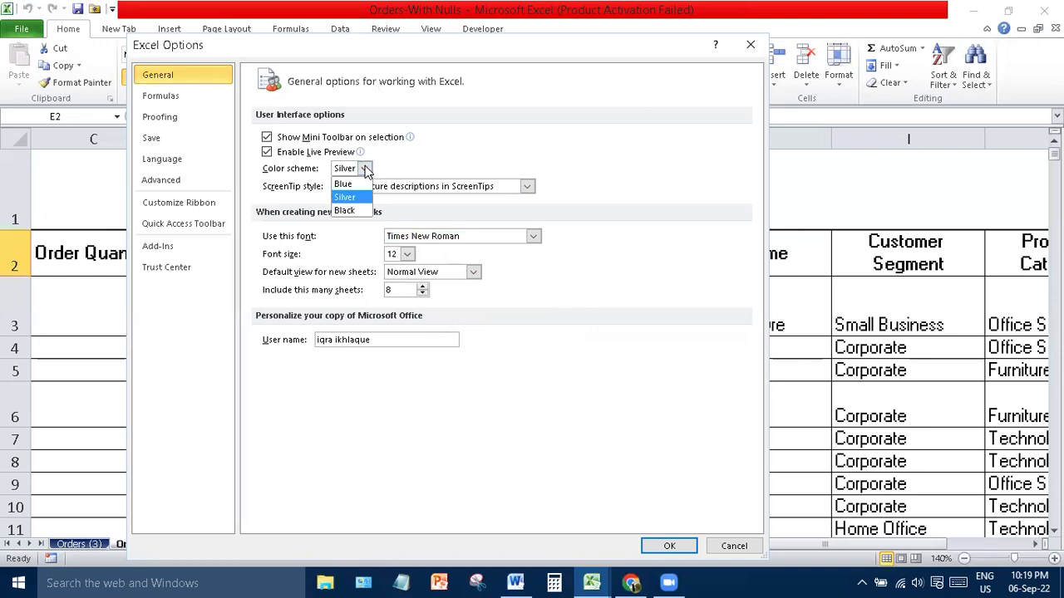
pyautogui.click(354, 211)
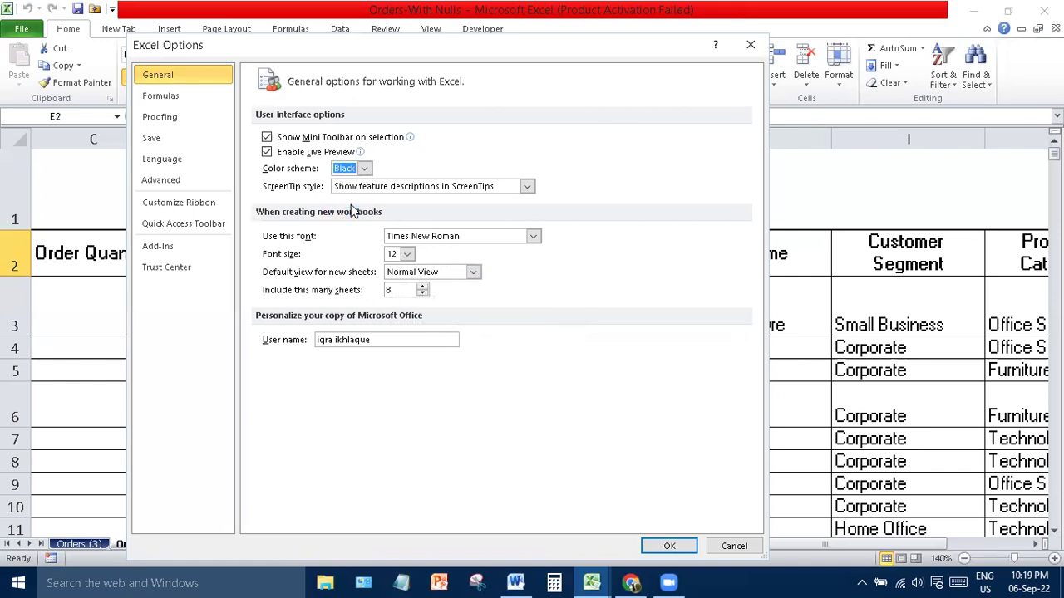
pyautogui.click(669, 546)
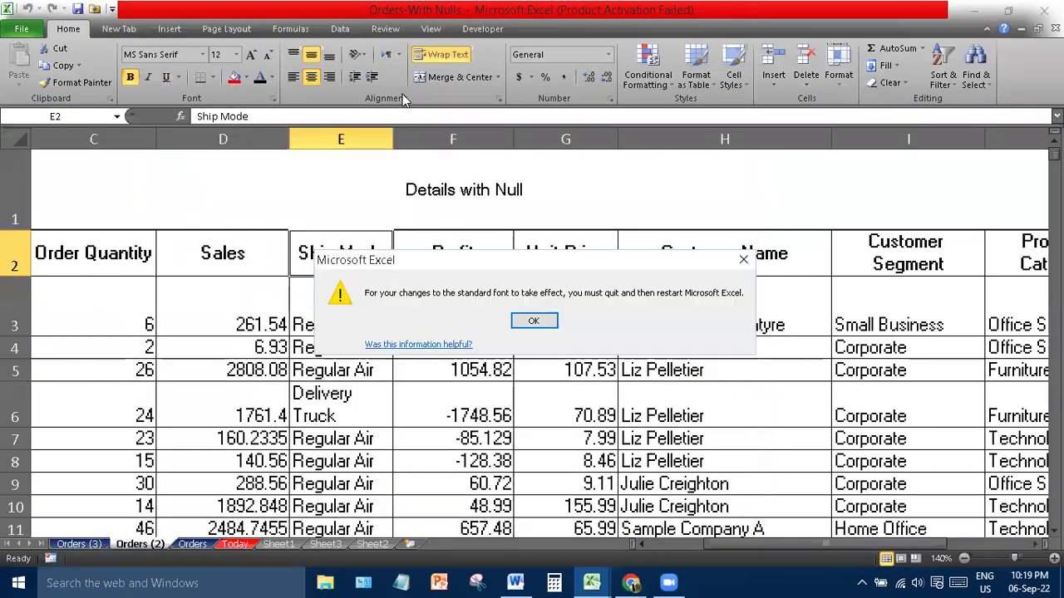
# - Dismiss the restart notice and switch the colour scheme back to Silver
pyautogui.click(532, 320)
pyautogui.click(25, 33)
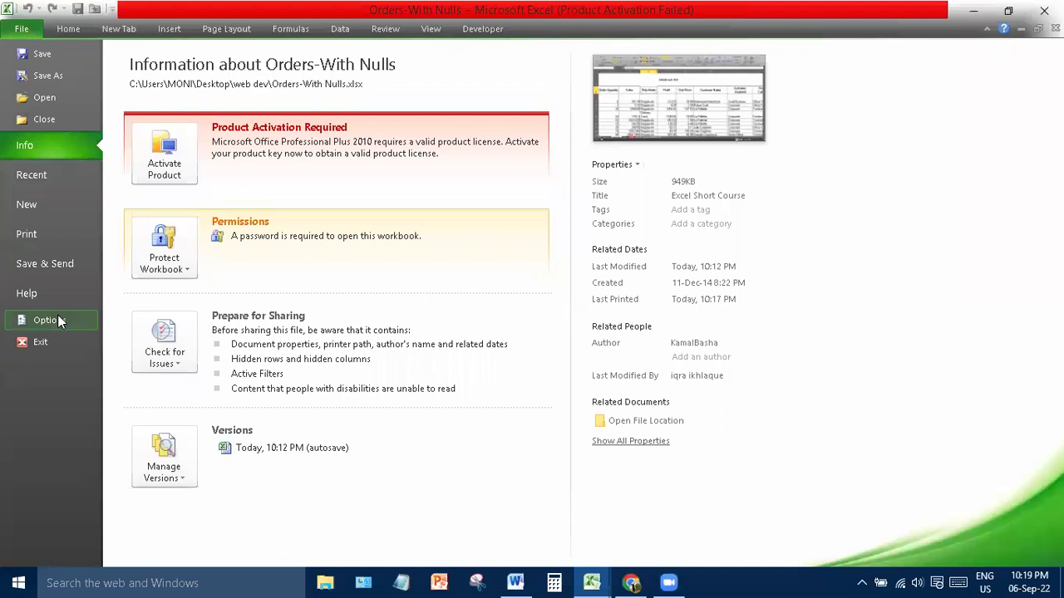
pyautogui.click(52, 320)
pyautogui.click(361, 170)
pyautogui.click(347, 193)
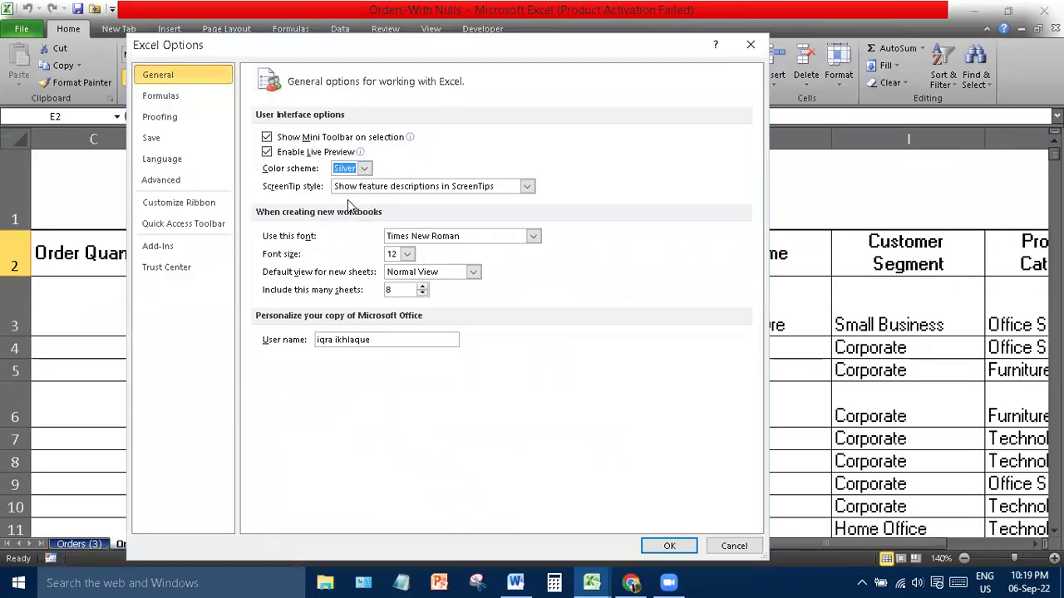
# - Browse the Formulas, Proofing and Save pages of Excel Options
pyautogui.click(193, 102)
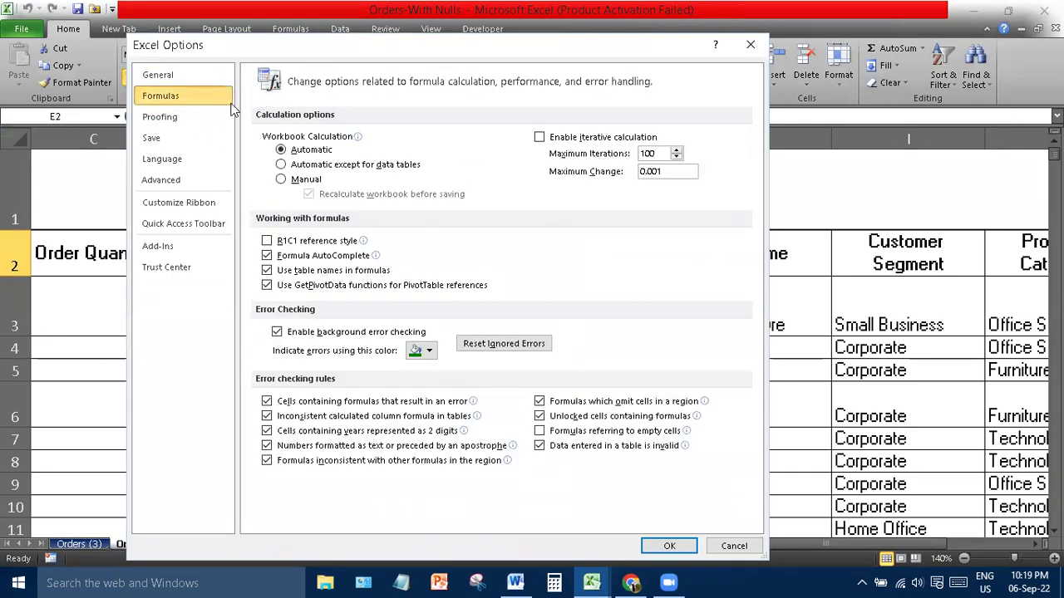
pyautogui.click(174, 113)
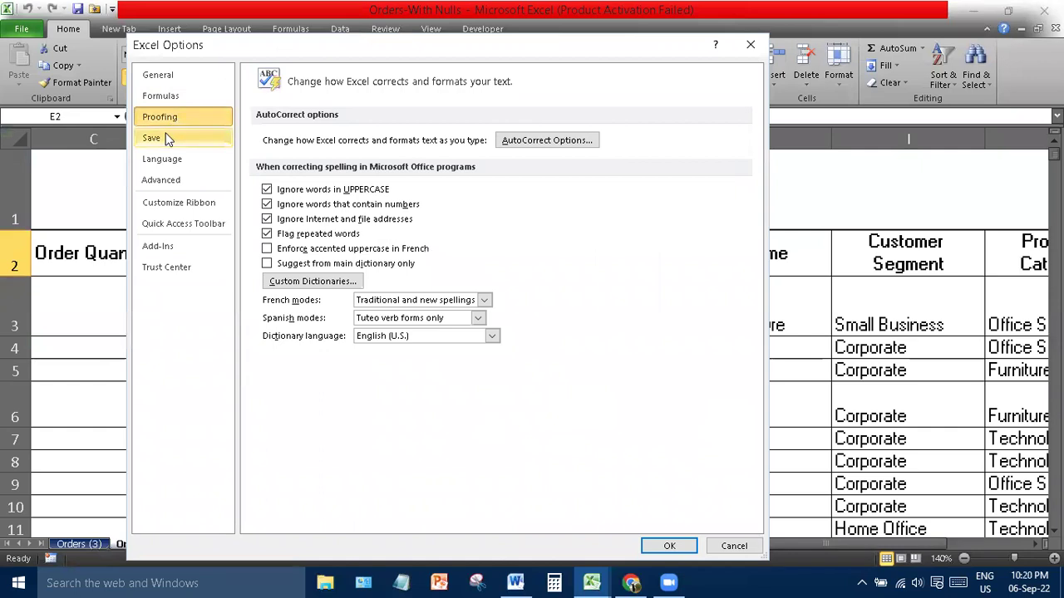
pyautogui.click(167, 139)
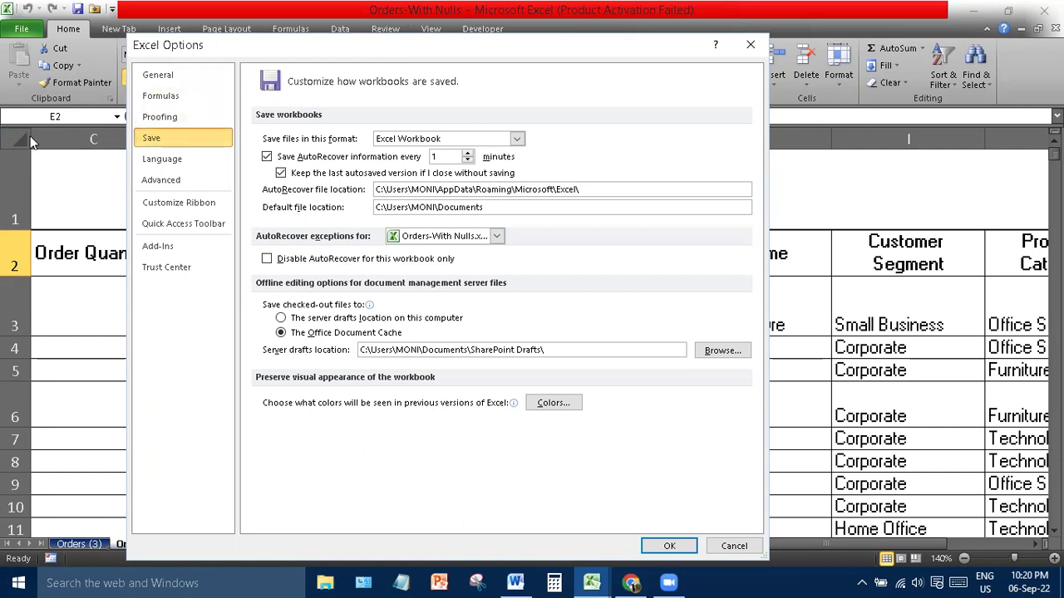
# - Nudge the AutoRecover interval spinner, then type 1 to keep it at 1 minute
pyautogui.click(467, 154)
pyautogui.write('1')
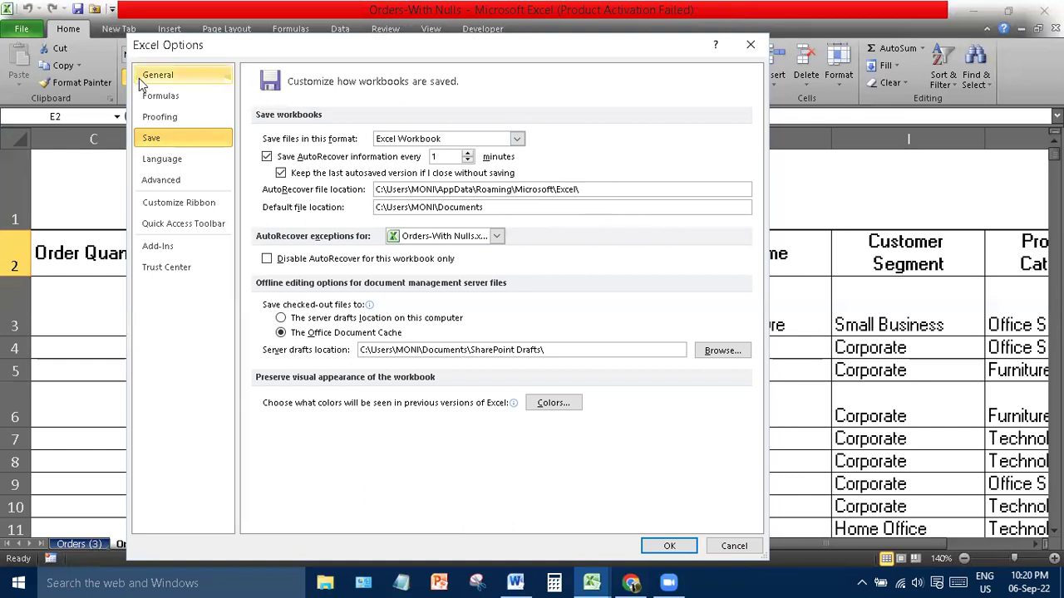
# - Look through the Language, Advanced and Customize Ribbon pages, then close Options with OK
pyautogui.click(174, 162)
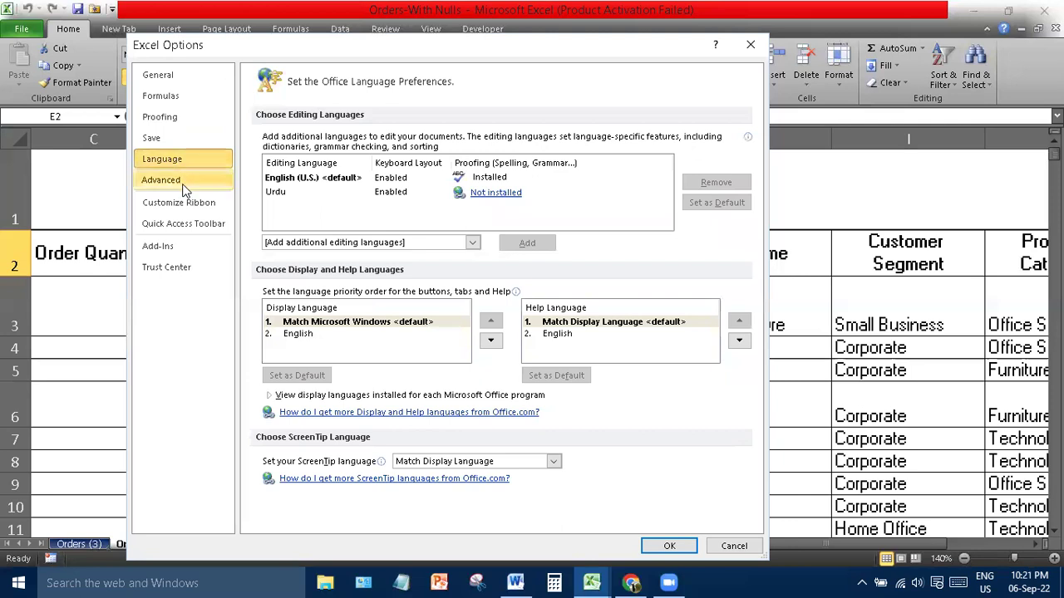
pyautogui.click(184, 189)
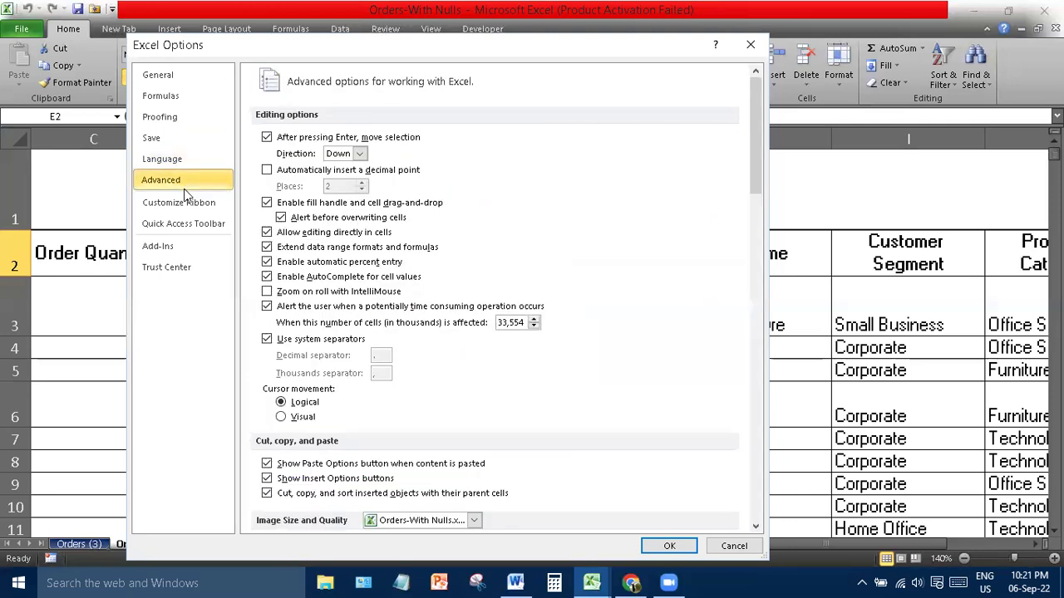
pyautogui.click(179, 199)
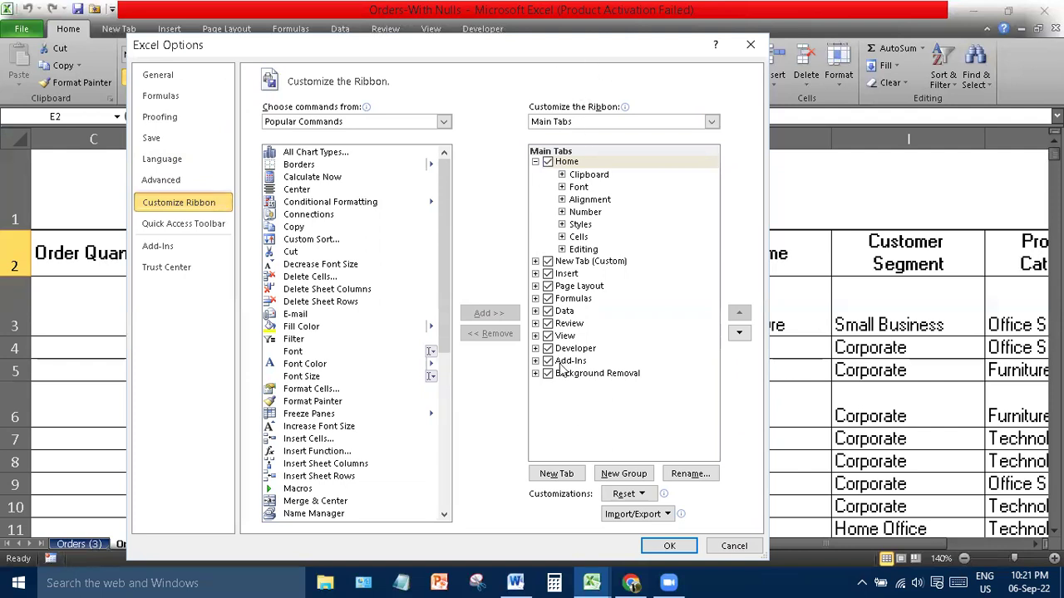
pyautogui.click(662, 554)
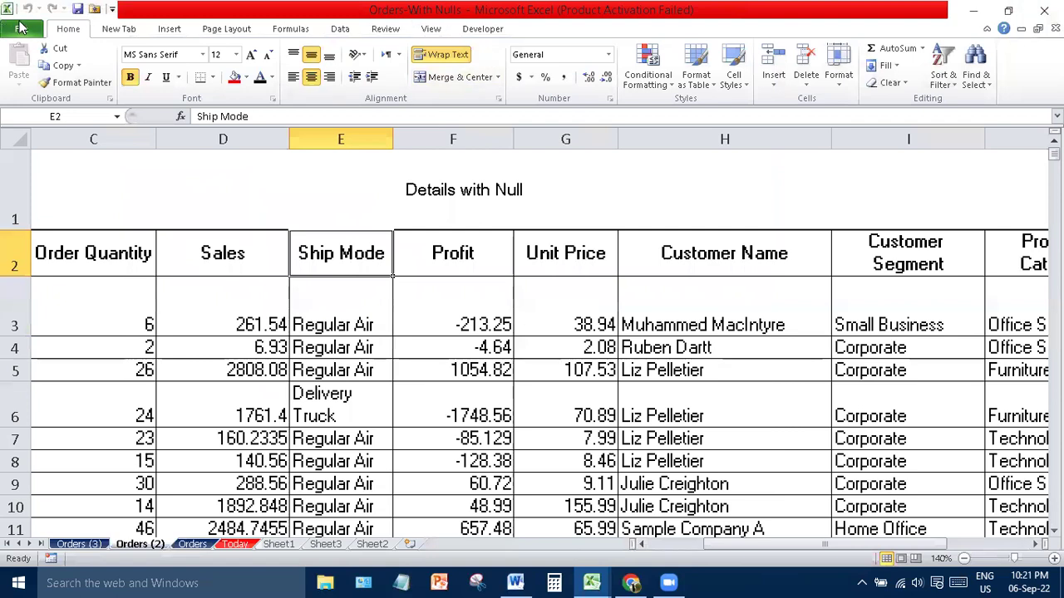
# - Reopen Excel Options on Customize Ribbon, move the window down, then close it with Esc
pyautogui.click(22, 29)
pyautogui.click(35, 320)
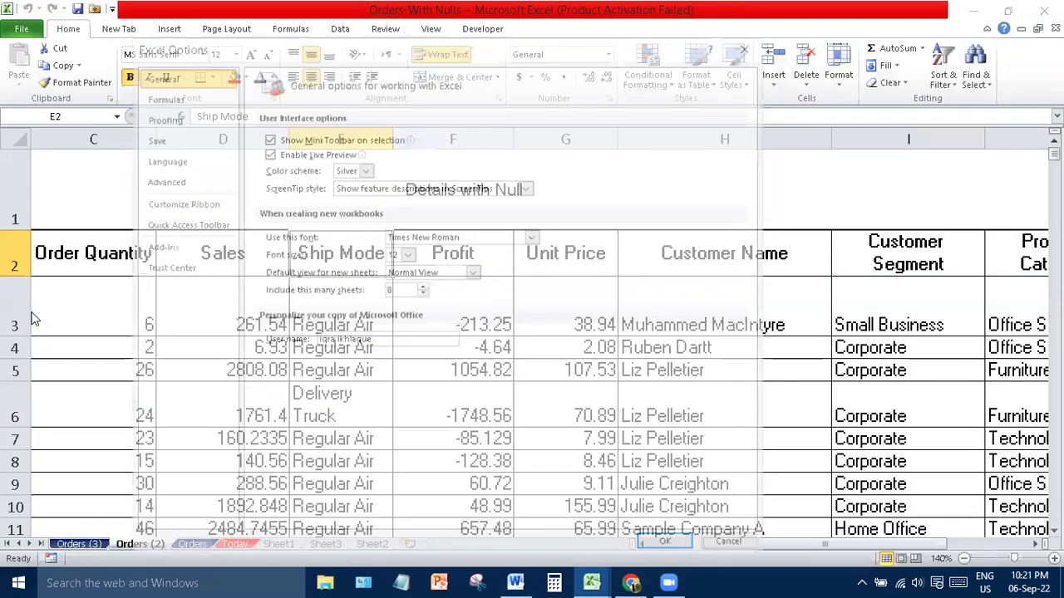
pyautogui.click(180, 208)
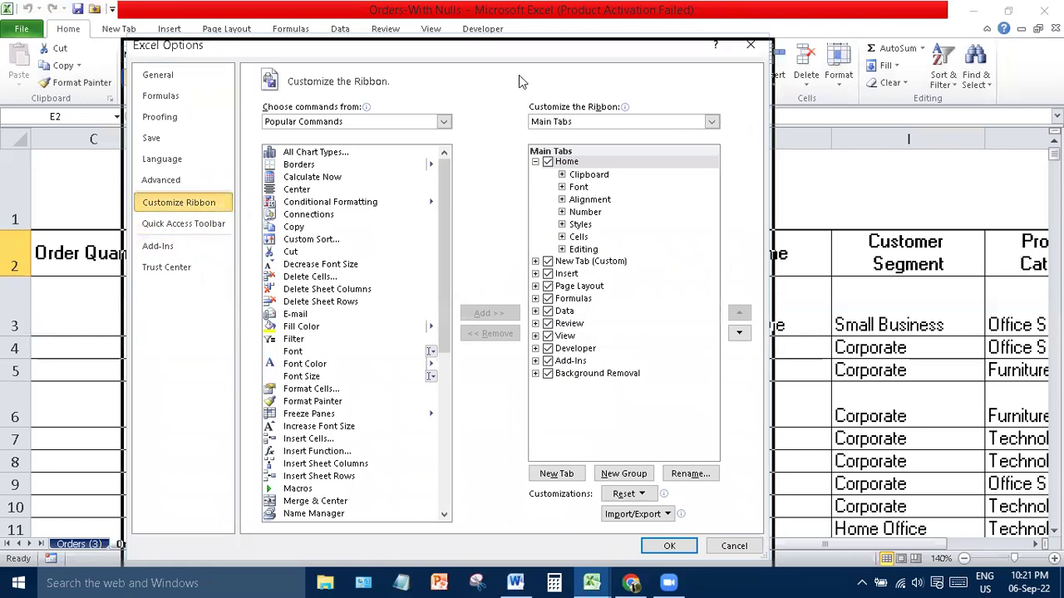
pyautogui.moveTo(519, 59); pyautogui.dragTo(526, 185)
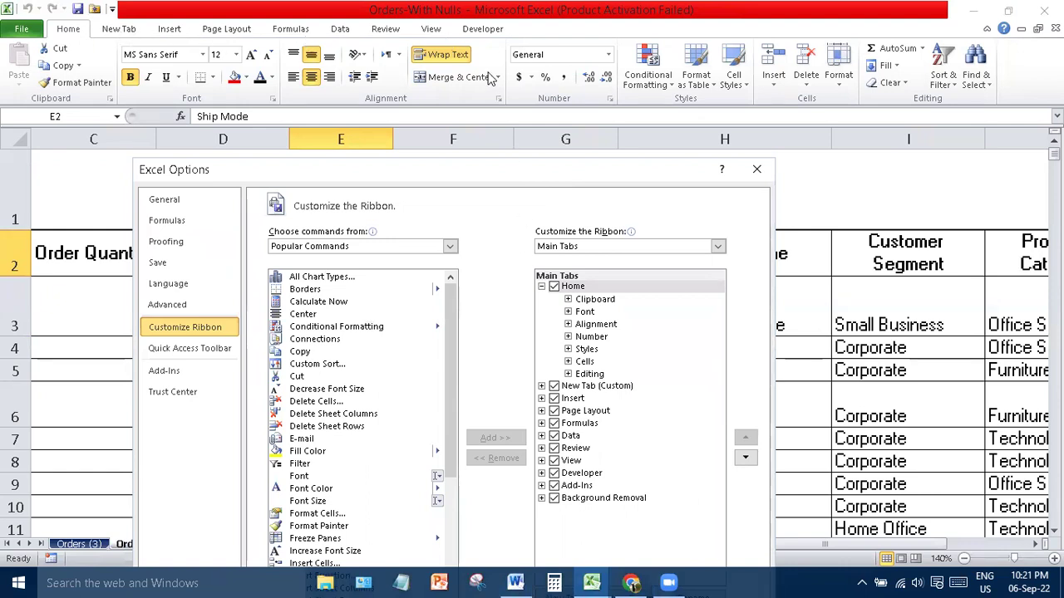
pyautogui.click(483, 35)
pyautogui.press('Escape')
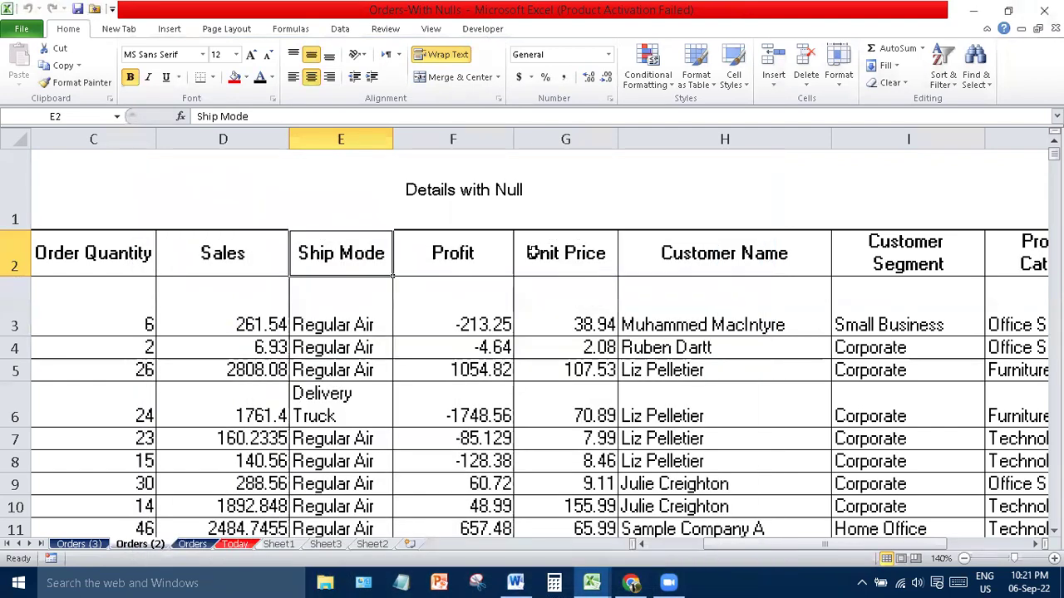
# - Show the Developer tab, select data cells D4:G10, then make G2 the active cell
pyautogui.click(481, 31)
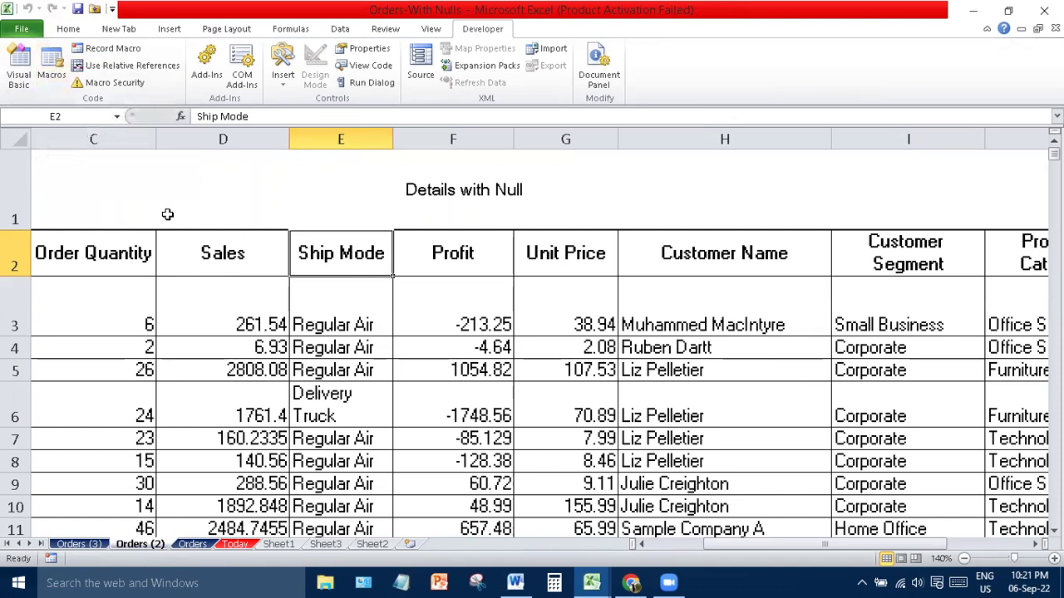
pyautogui.moveTo(197, 233); pyautogui.dragTo(452, 384)
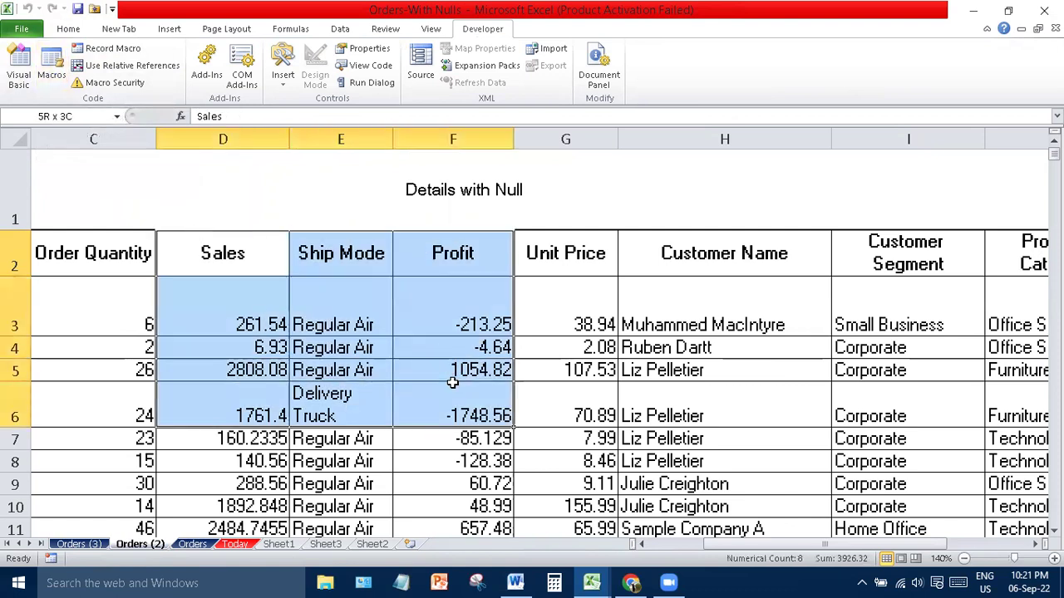
pyautogui.click(215, 213)
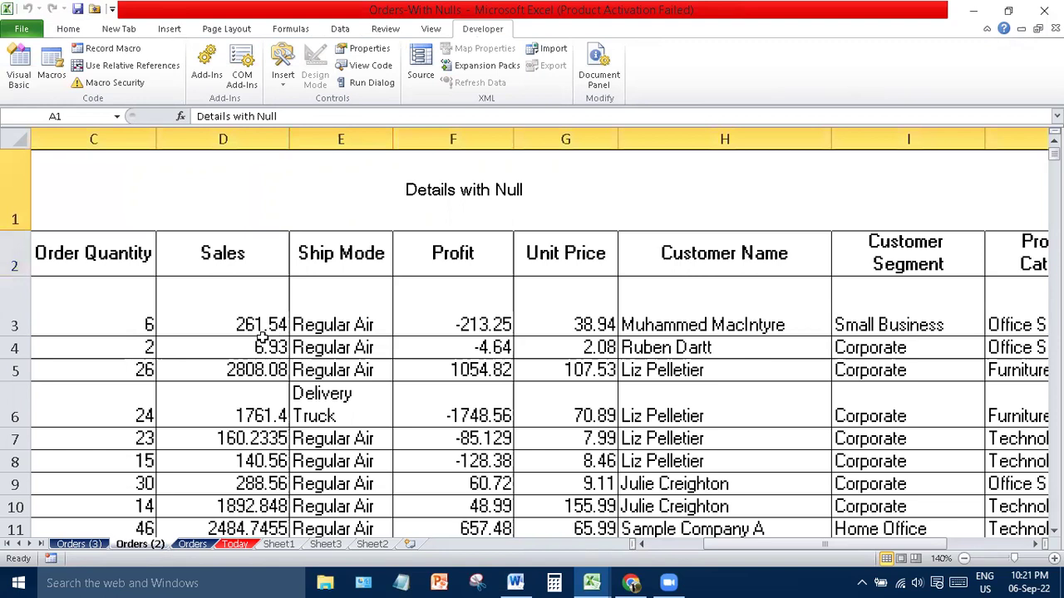
pyautogui.moveTo(249, 347); pyautogui.dragTo(544, 503)
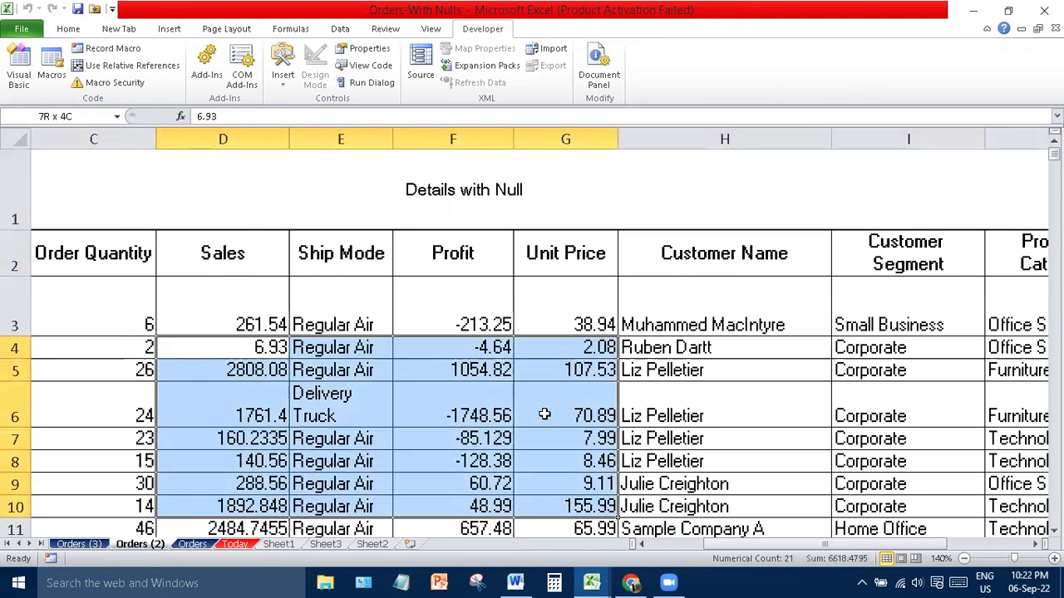
pyautogui.moveTo(545, 414); pyautogui.dragTo(544, 414)
pyautogui.click(578, 258)
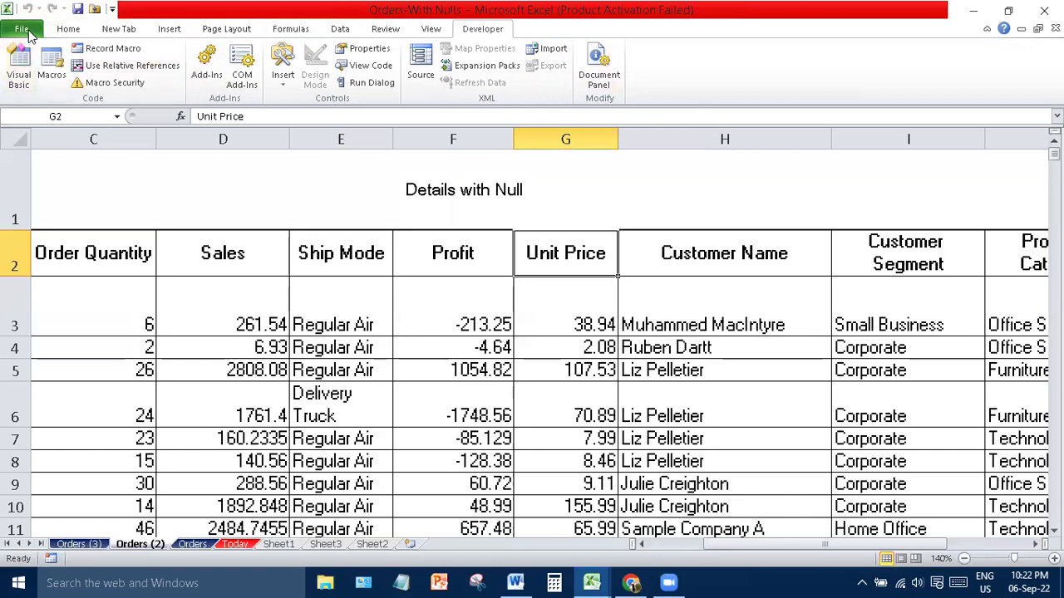
# - In Customize Ribbon, expand the Developer tab's Modify and XML groups, then collapse them
pyautogui.click(22, 32)
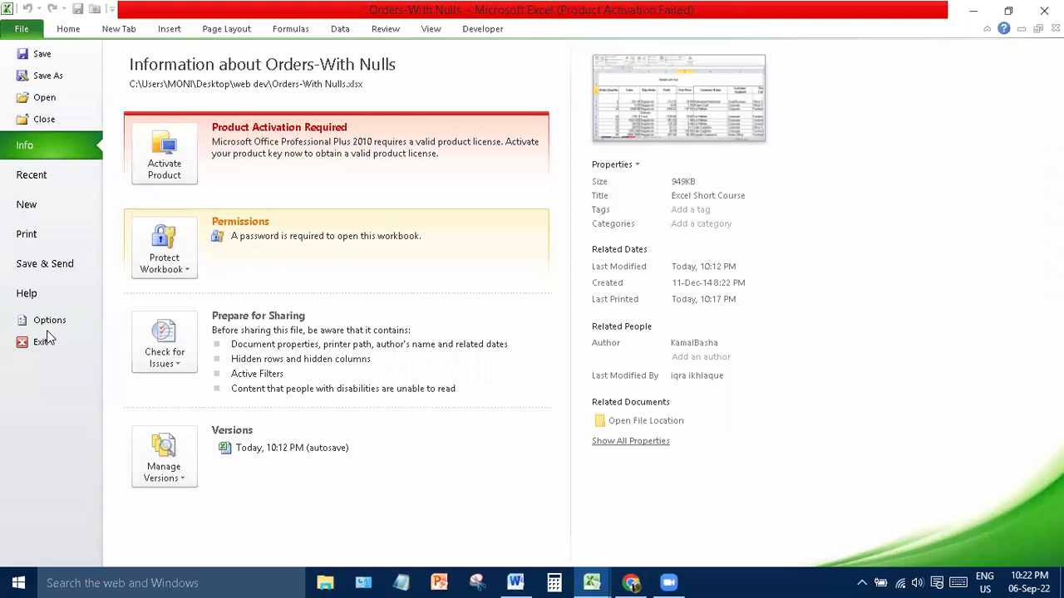
pyautogui.click(54, 322)
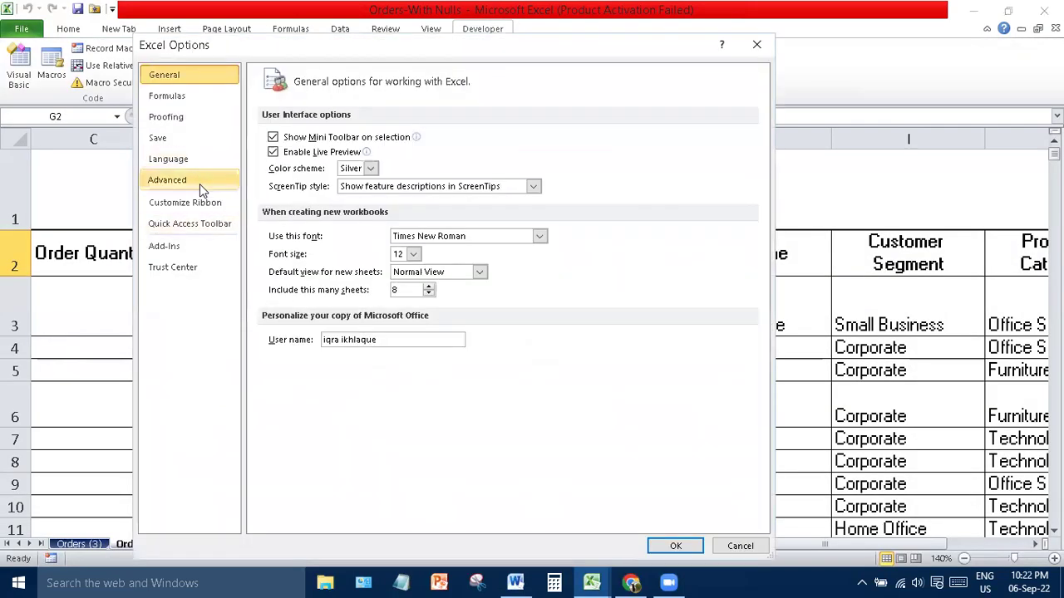
pyautogui.click(200, 202)
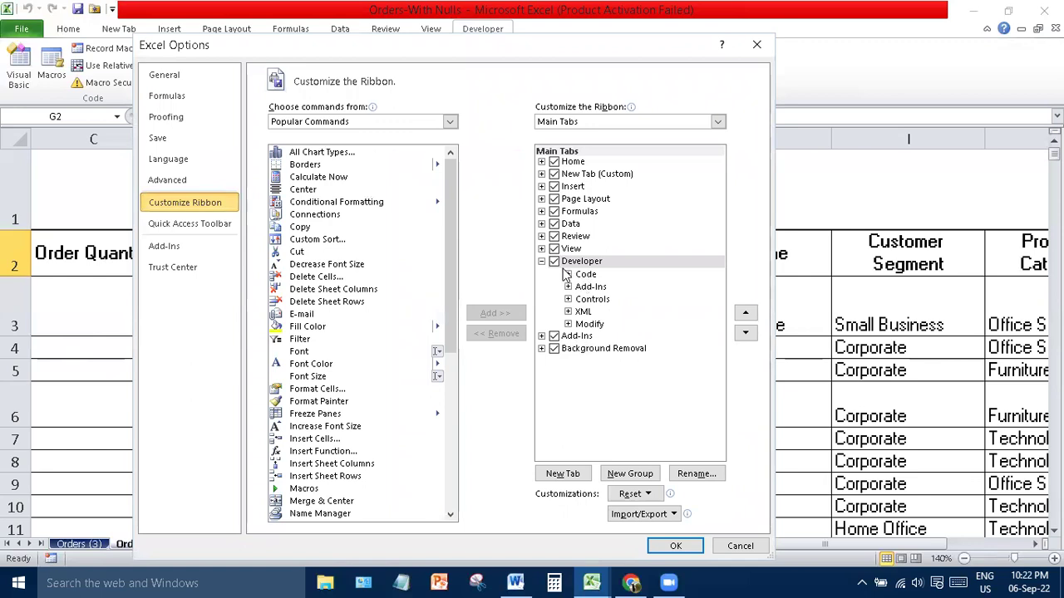
pyautogui.click(568, 324)
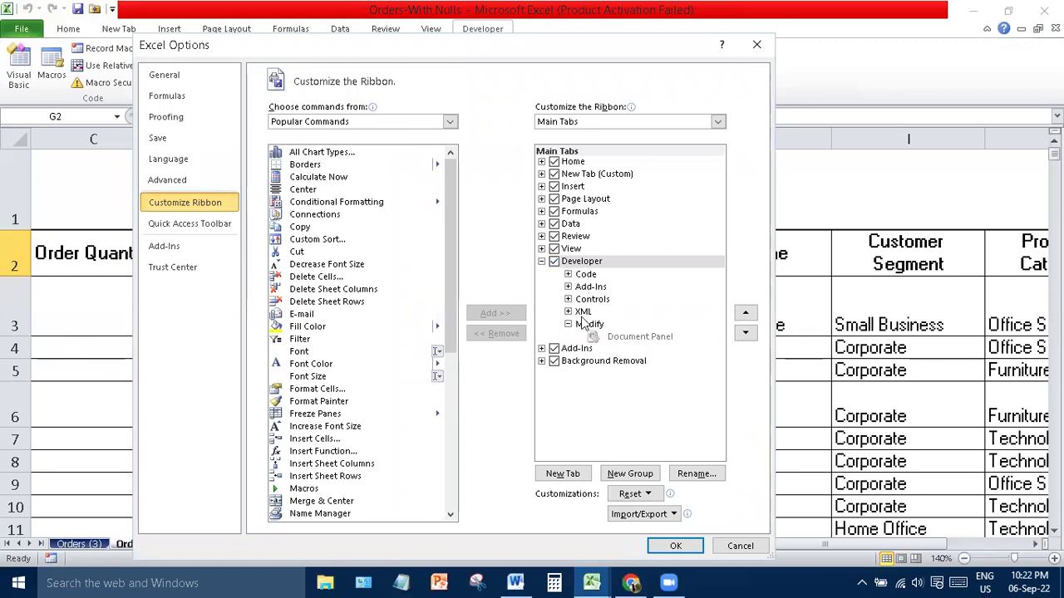
pyautogui.click(568, 312)
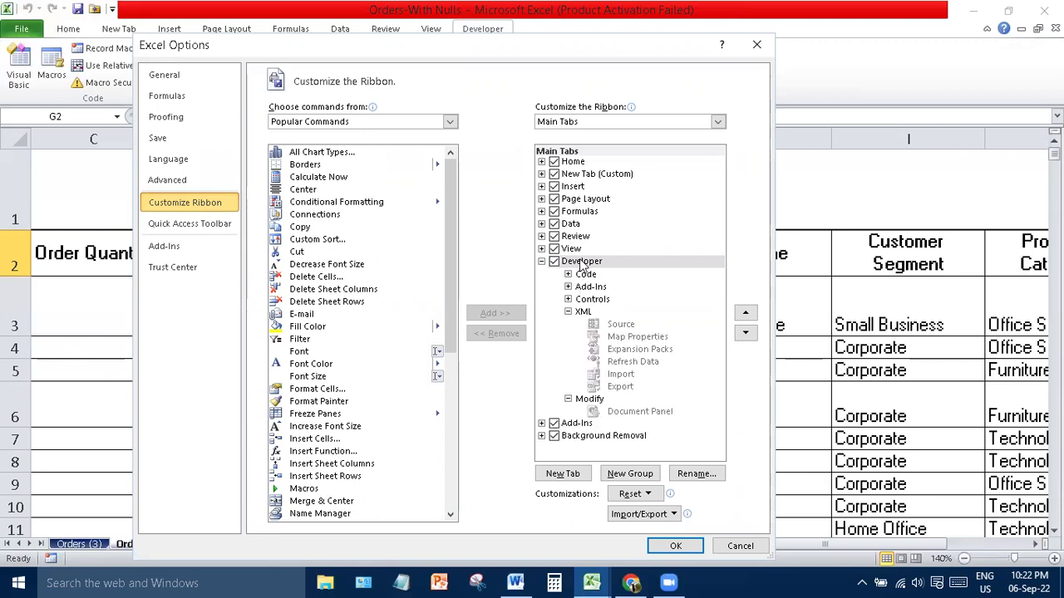
pyautogui.click(582, 263)
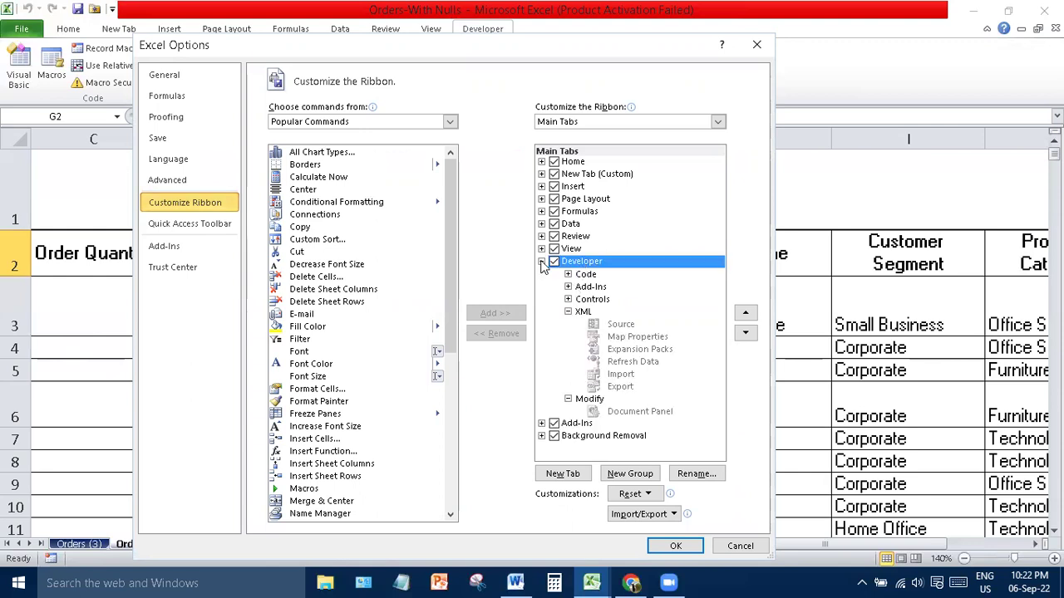
pyautogui.click(541, 261)
# - Try adding Refresh All to a built-in tab twice, dismissing the custom-groups-only warning
pyautogui.moveTo(447, 200); pyautogui.dragTo(470, 399)
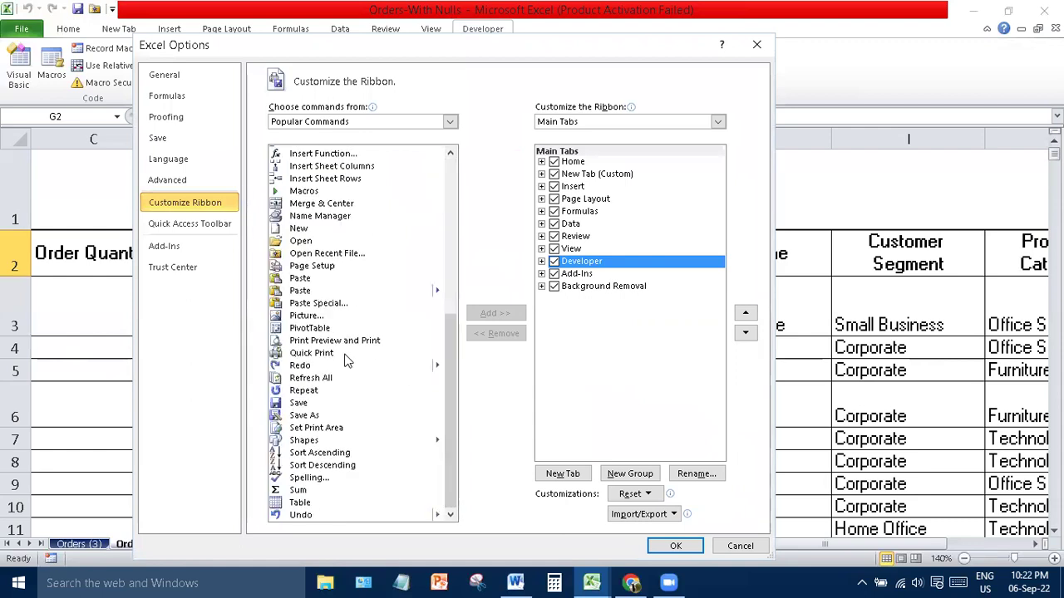
pyautogui.click(304, 380)
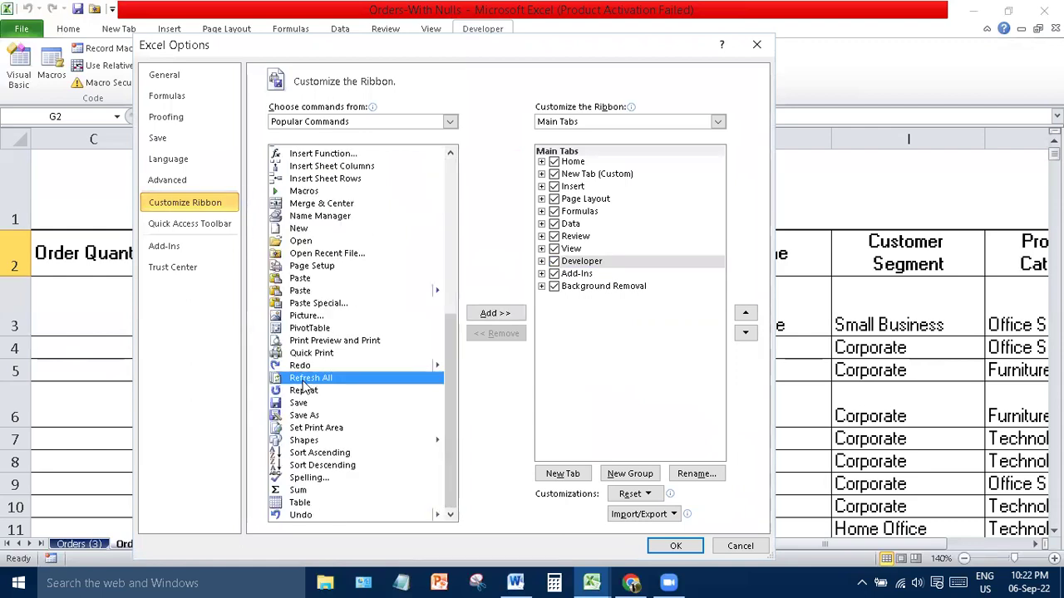
pyautogui.click(495, 313)
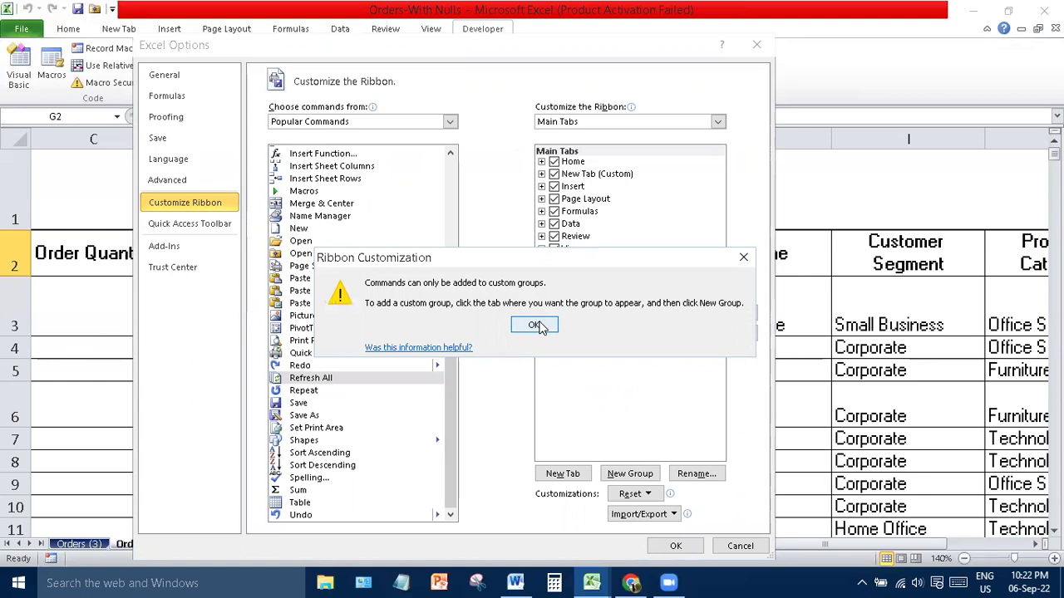
pyautogui.click(535, 325)
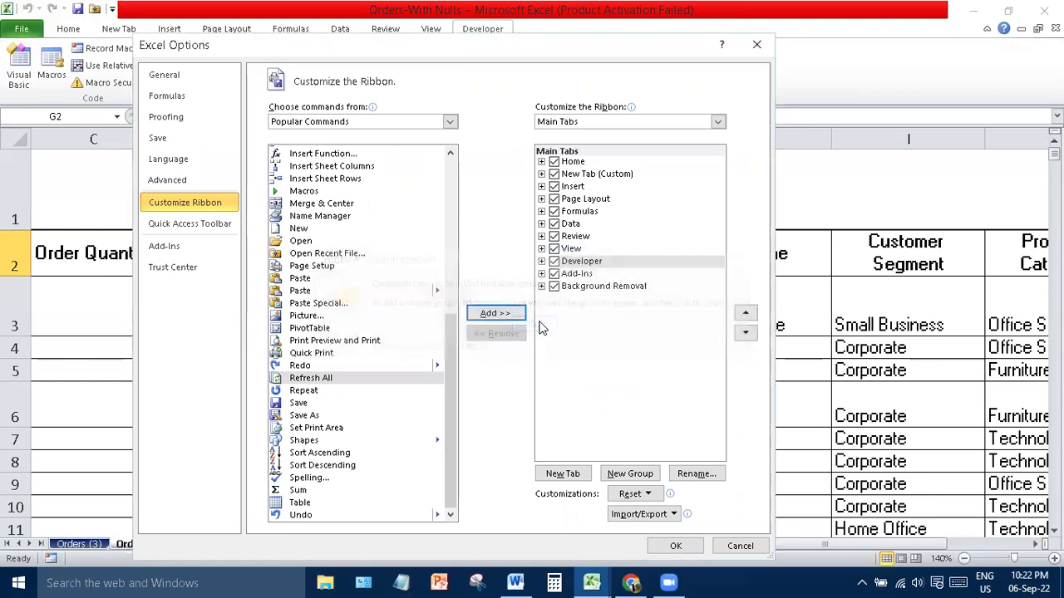
pyautogui.click(540, 287)
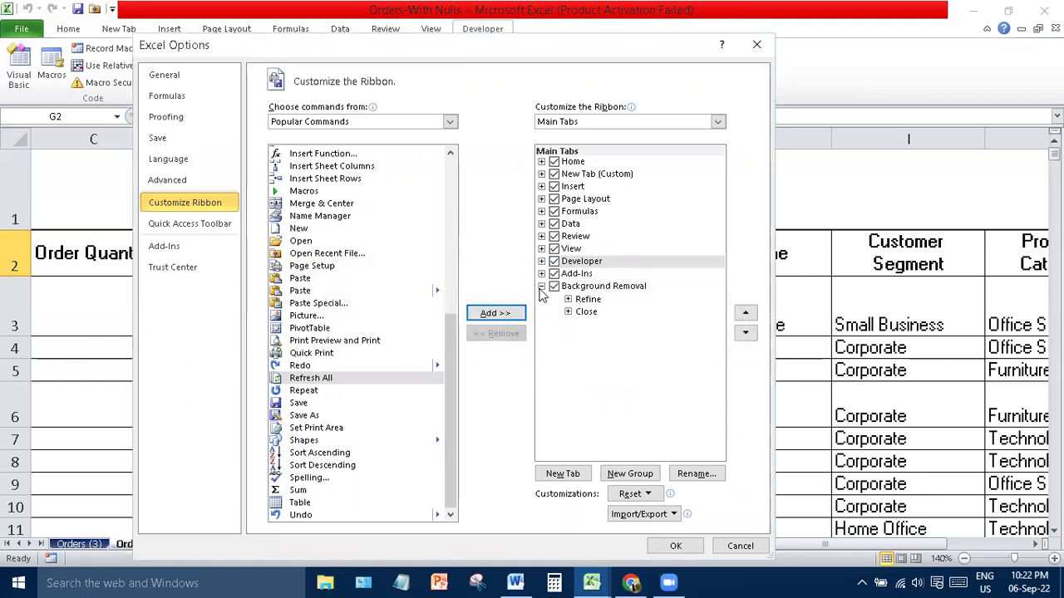
pyautogui.click(502, 319)
pyautogui.click(537, 326)
# - List Tool Tabs, peek at Import/Export, return to All Tabs, then go to Quick Access Toolbar
pyautogui.click(718, 121)
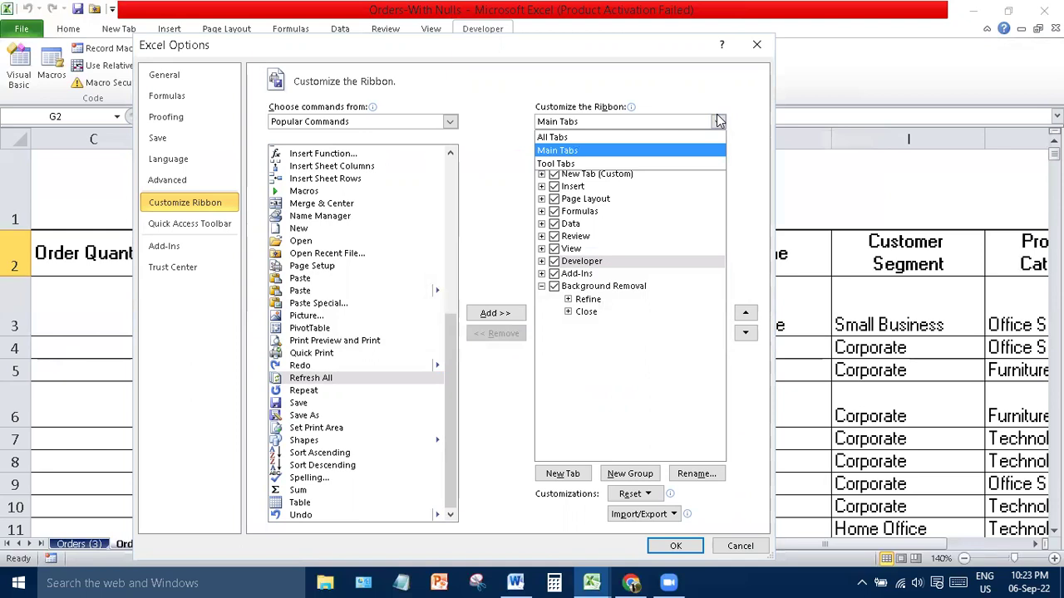
pyautogui.click(636, 165)
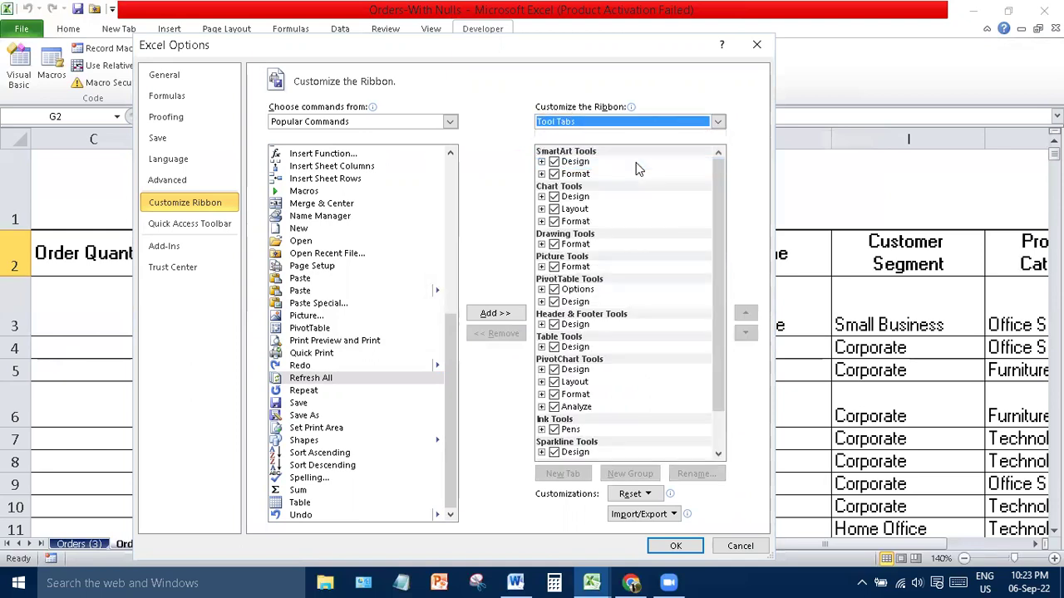
pyautogui.moveTo(717, 246); pyautogui.dragTo(730, 398)
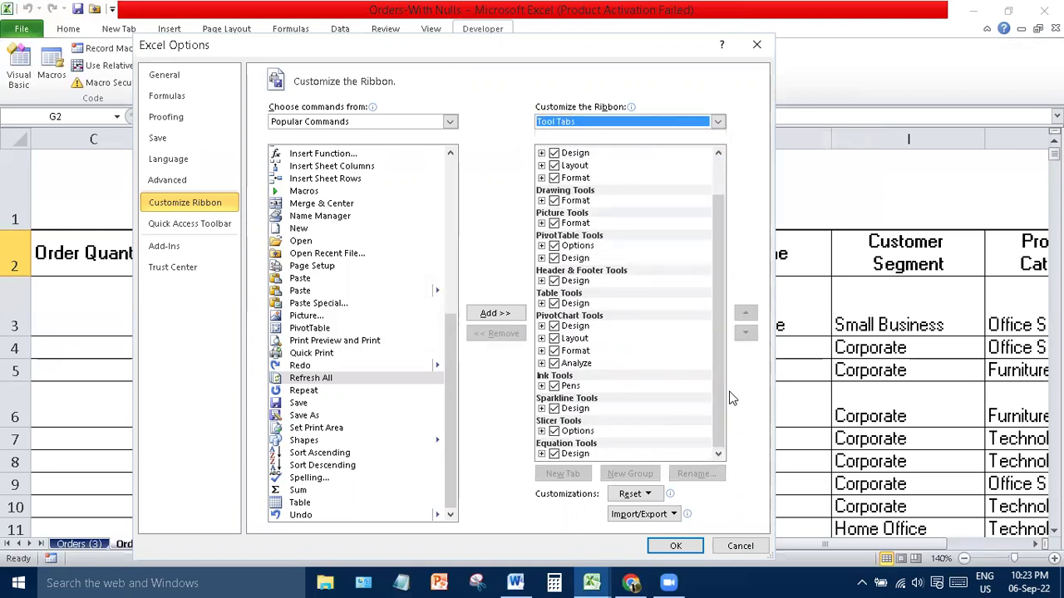
pyautogui.click(676, 514)
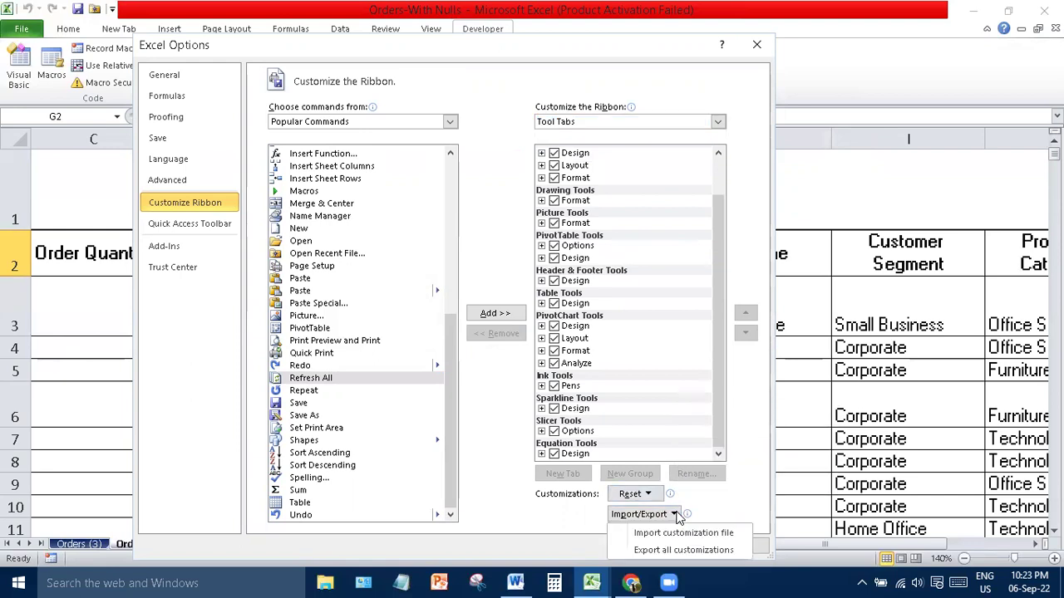
pyautogui.click(731, 398)
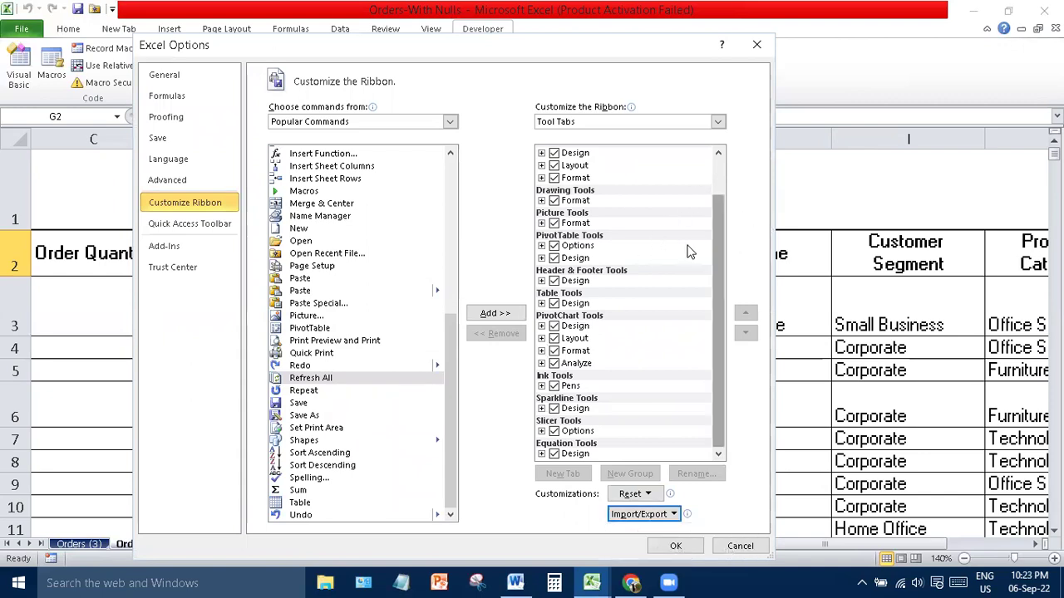
pyautogui.click(717, 121)
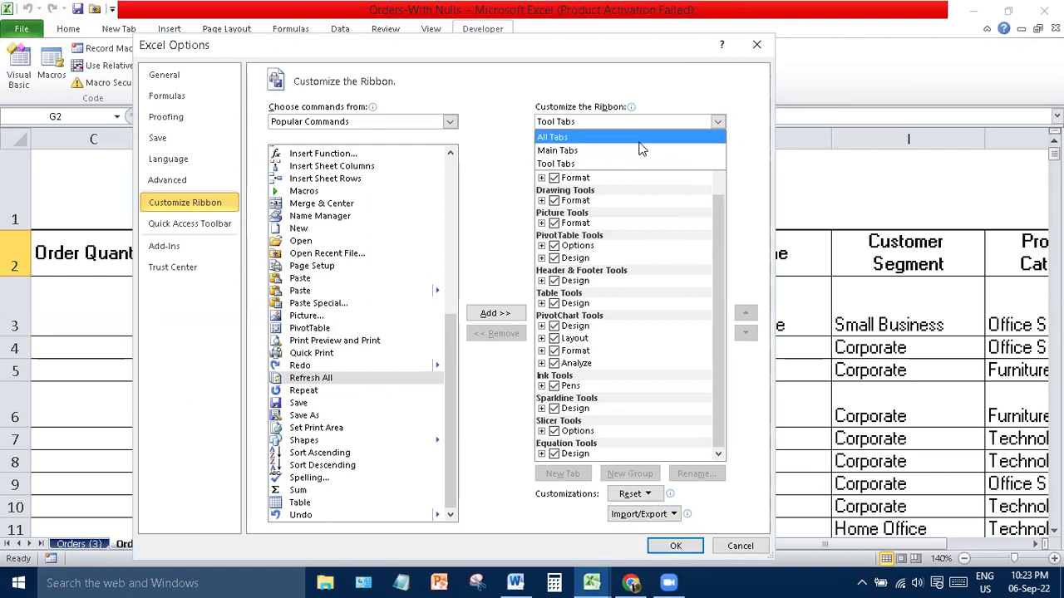
pyautogui.click(640, 138)
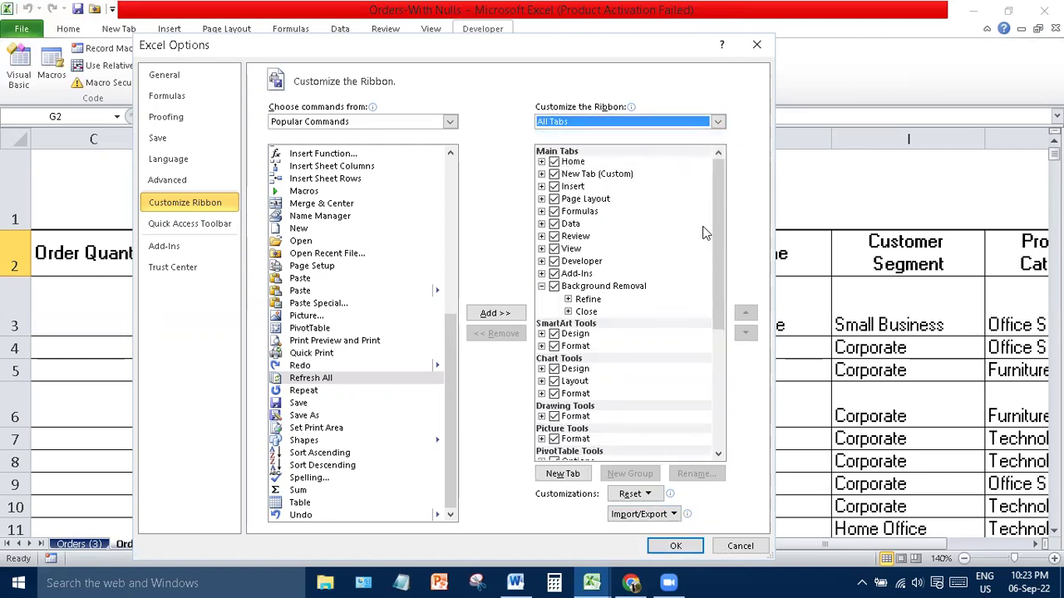
pyautogui.click(214, 226)
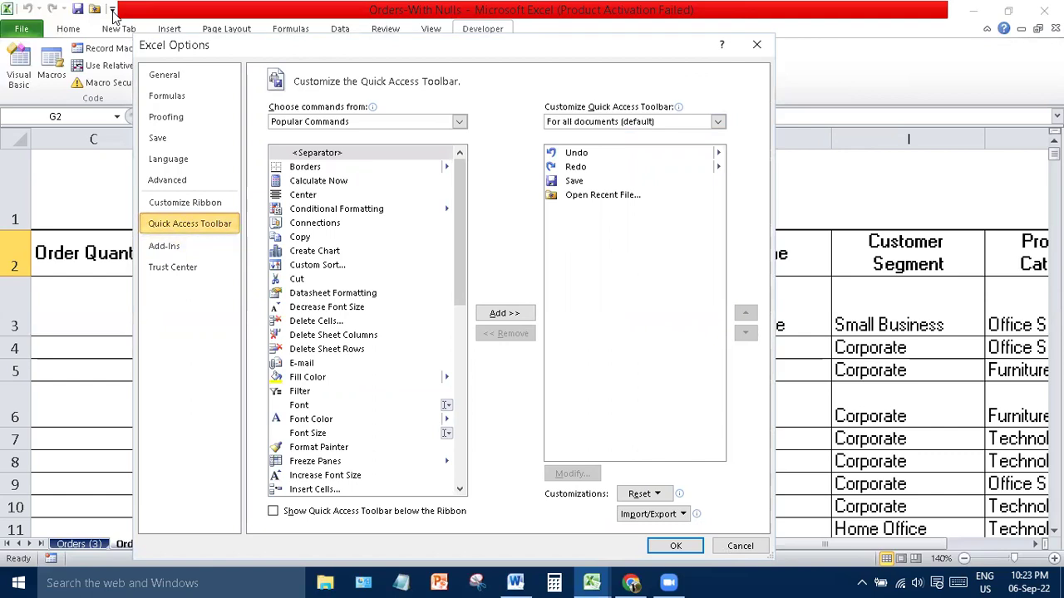
# - Add then remove a separator on the Quick Access Toolbar from Developer Tab commands, and Cancel
pyautogui.click(459, 122)
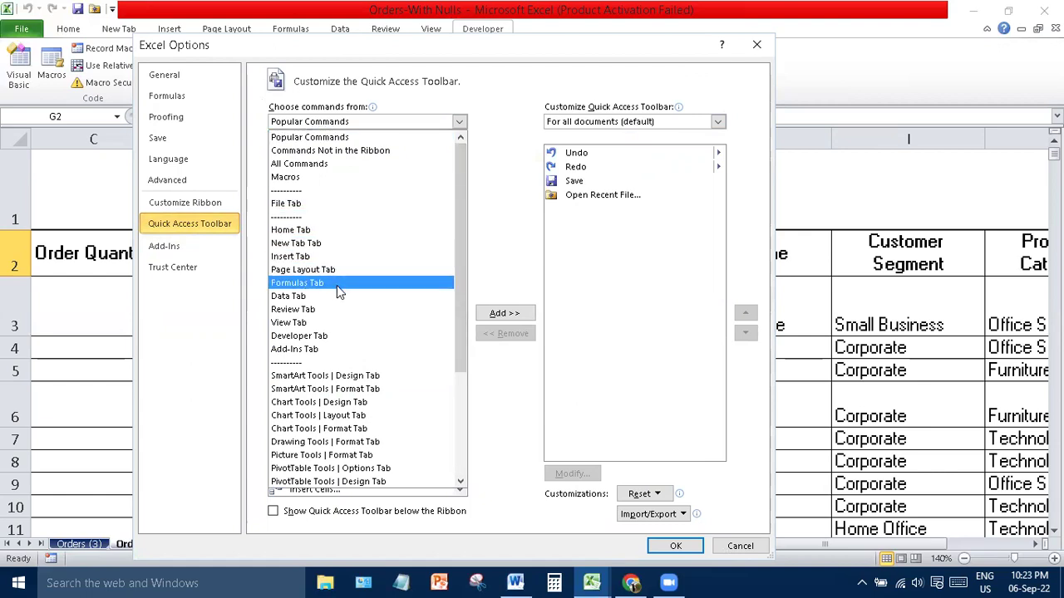
pyautogui.click(330, 337)
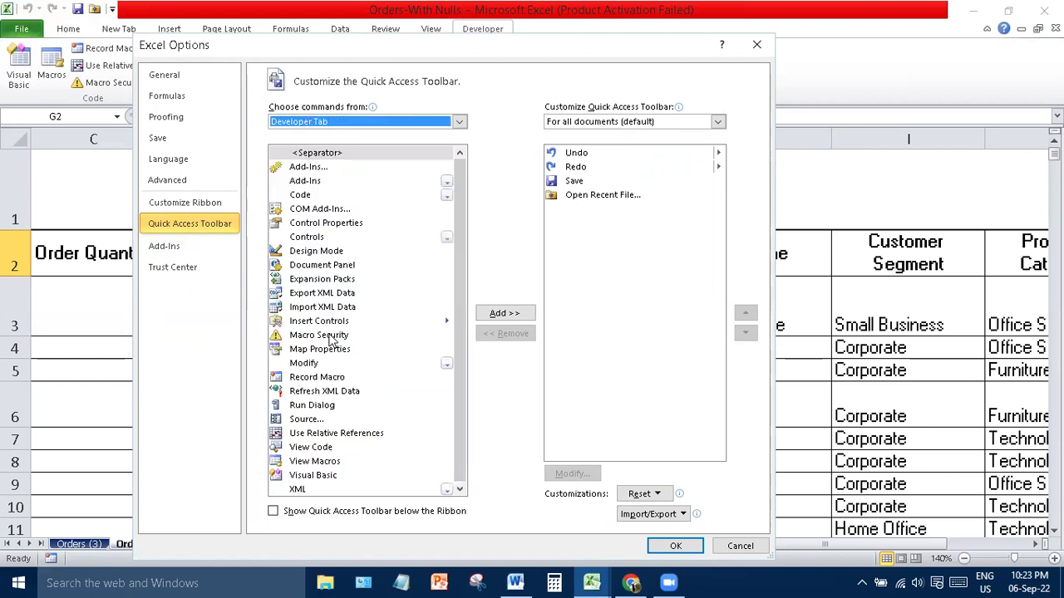
pyautogui.click(512, 314)
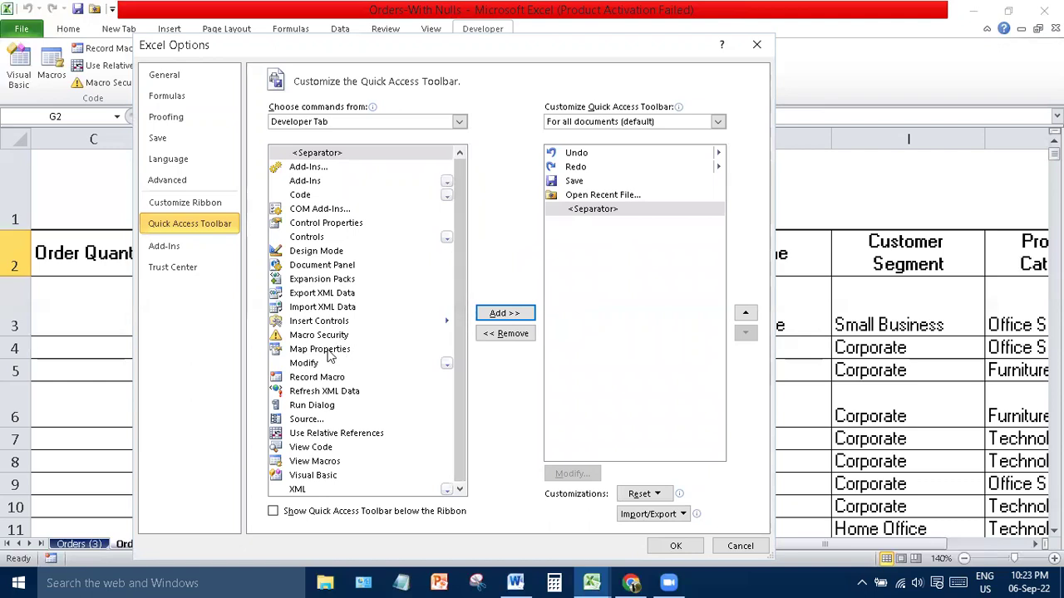
pyautogui.click(306, 363)
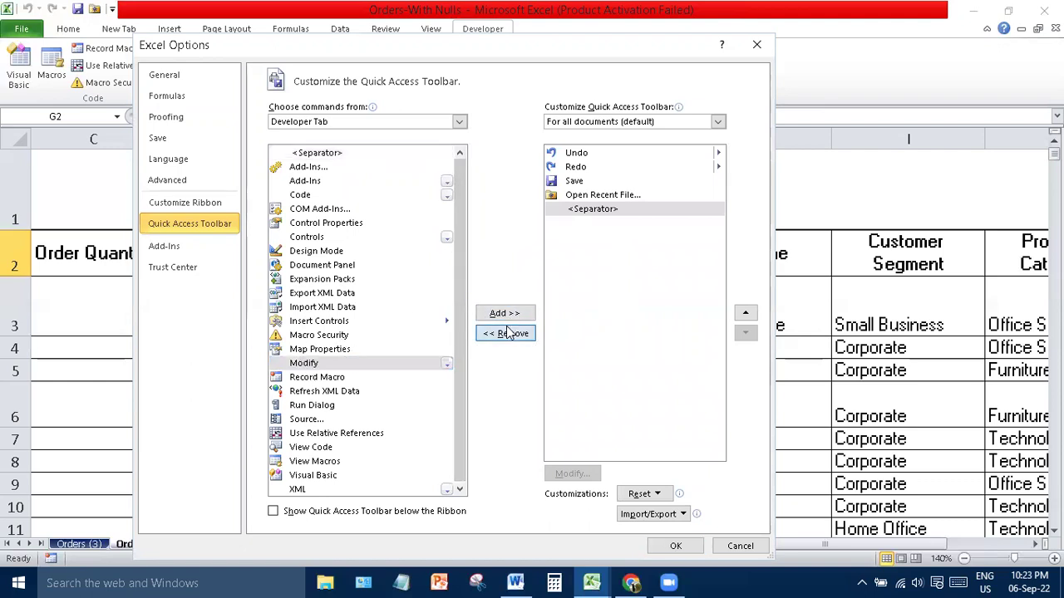
pyautogui.click(507, 332)
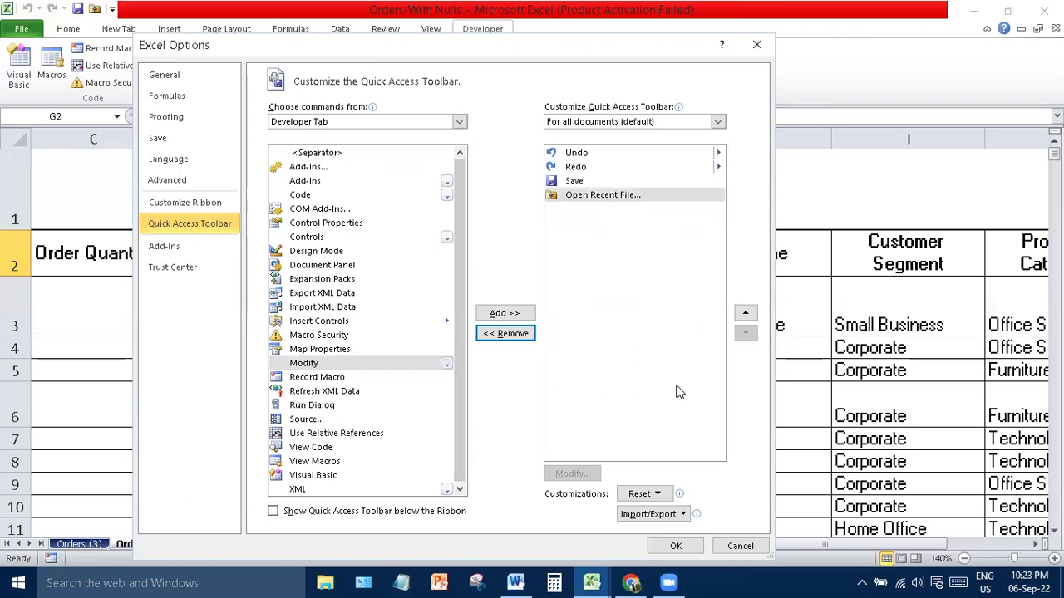
pyautogui.click(740, 545)
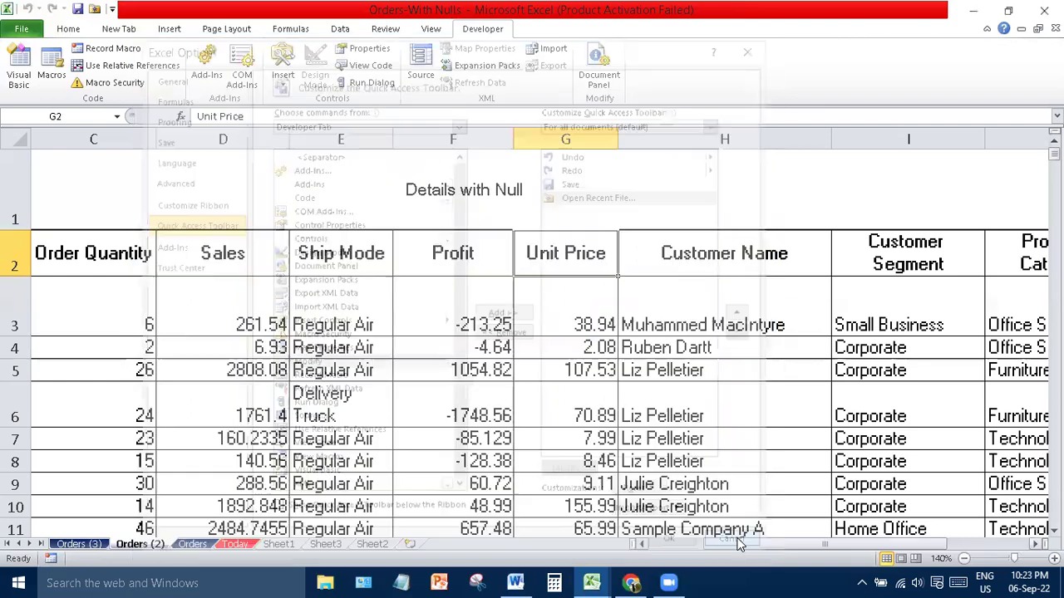
# - Review the Trust Center and Add-Ins pages, close Excel Options, and return to the Home tab
pyautogui.click(22, 28)
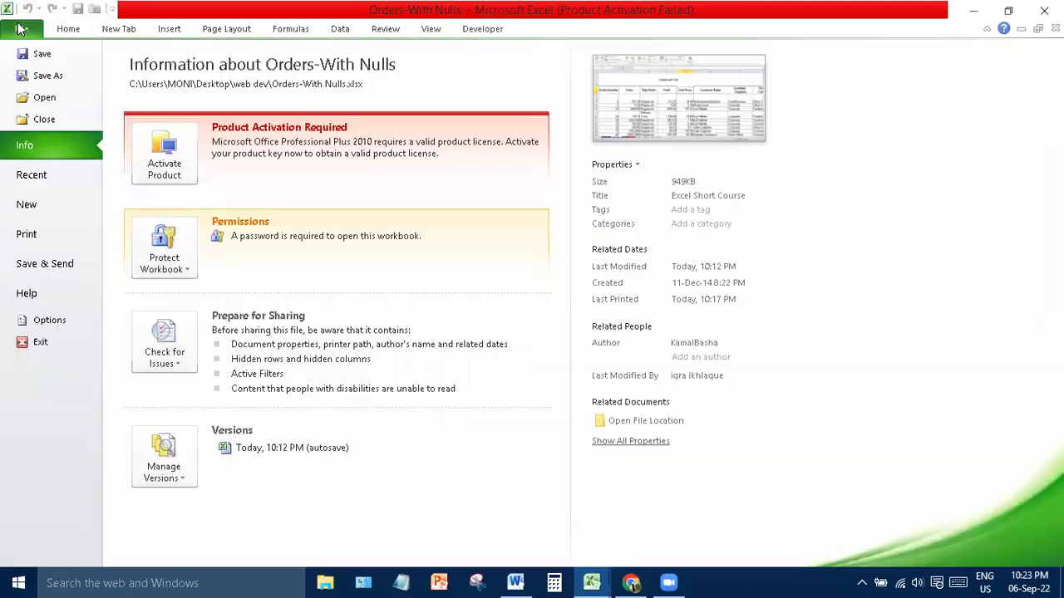
pyautogui.click(62, 321)
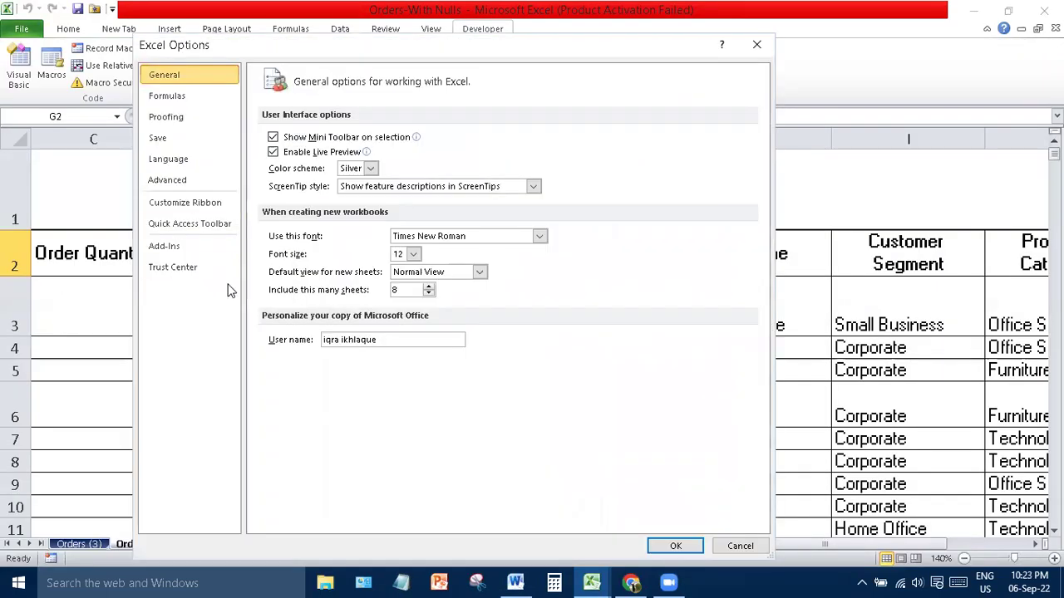
pyautogui.click(183, 268)
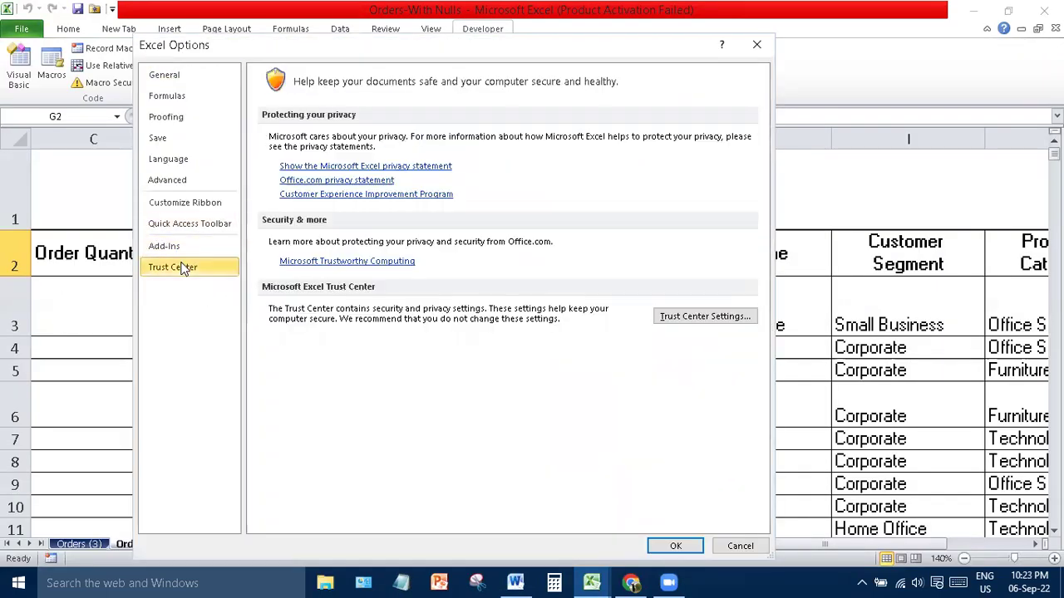
pyautogui.click(165, 246)
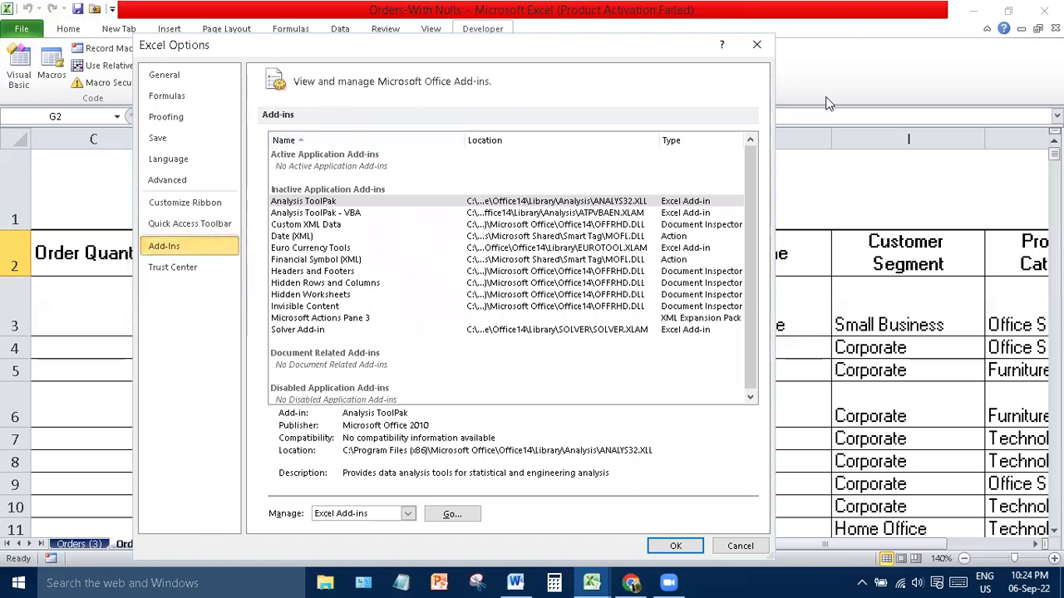
pyautogui.click(753, 44)
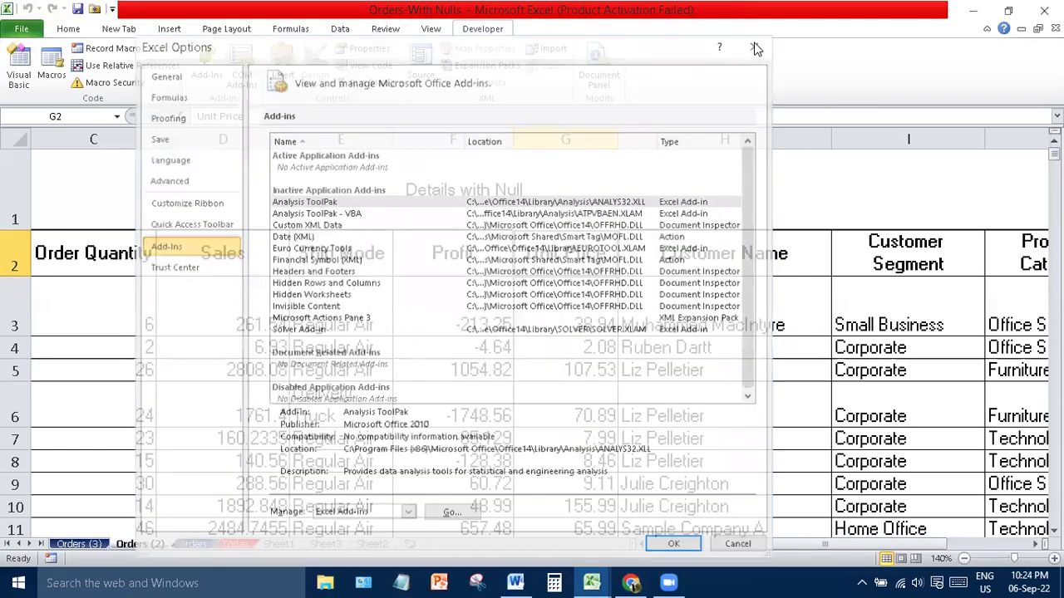
pyautogui.click(69, 32)
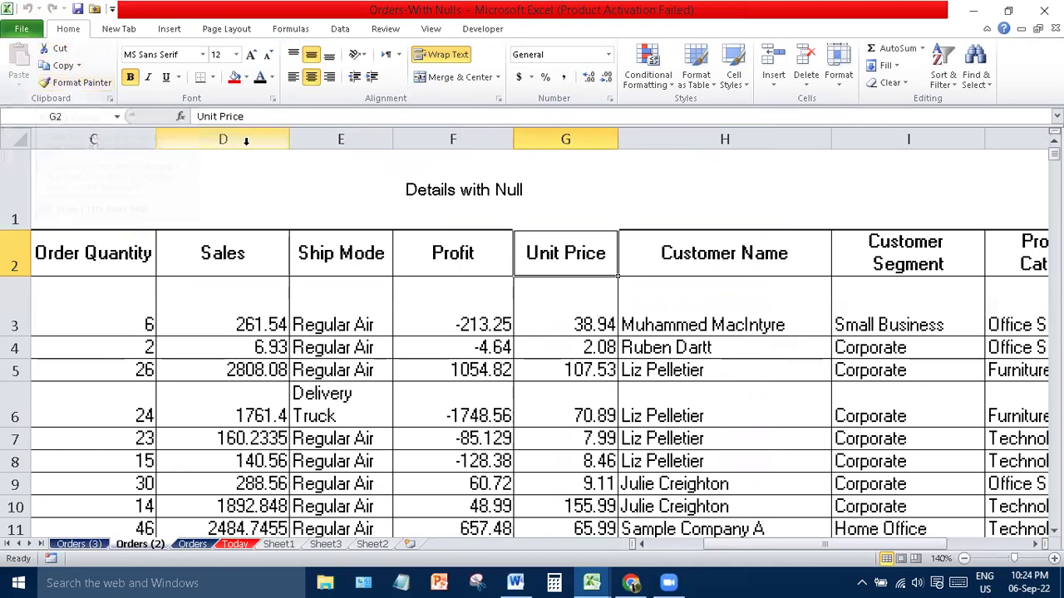
# - On the Orders sheet, turn off wrap text and merging everywhere, and narrow all columns
pyautogui.click(192, 544)
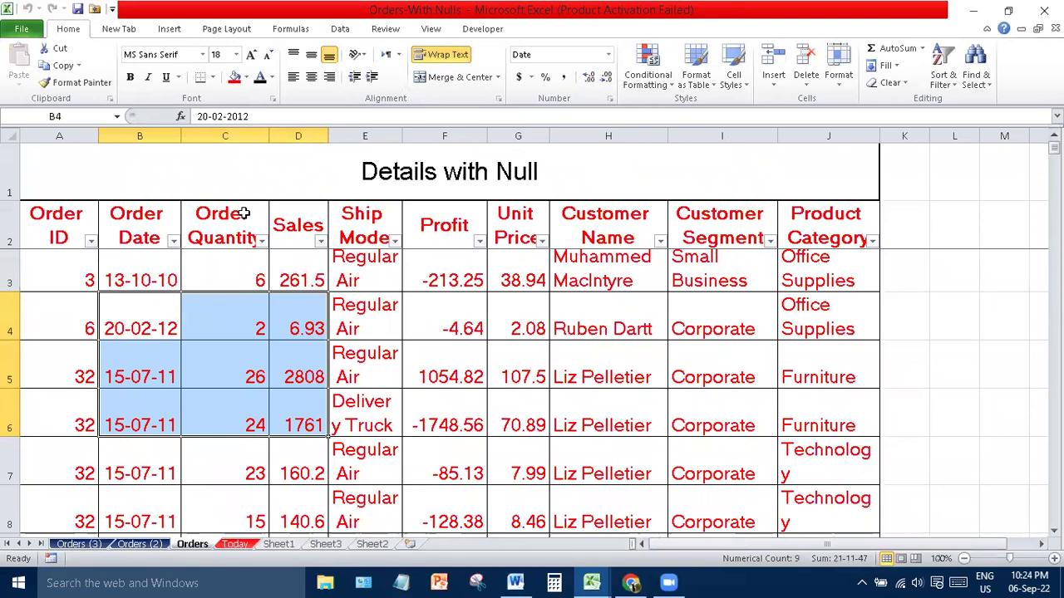
pyautogui.hotkey('ctrl', 'a')
pyautogui.hotkey('ctrl', 'a')
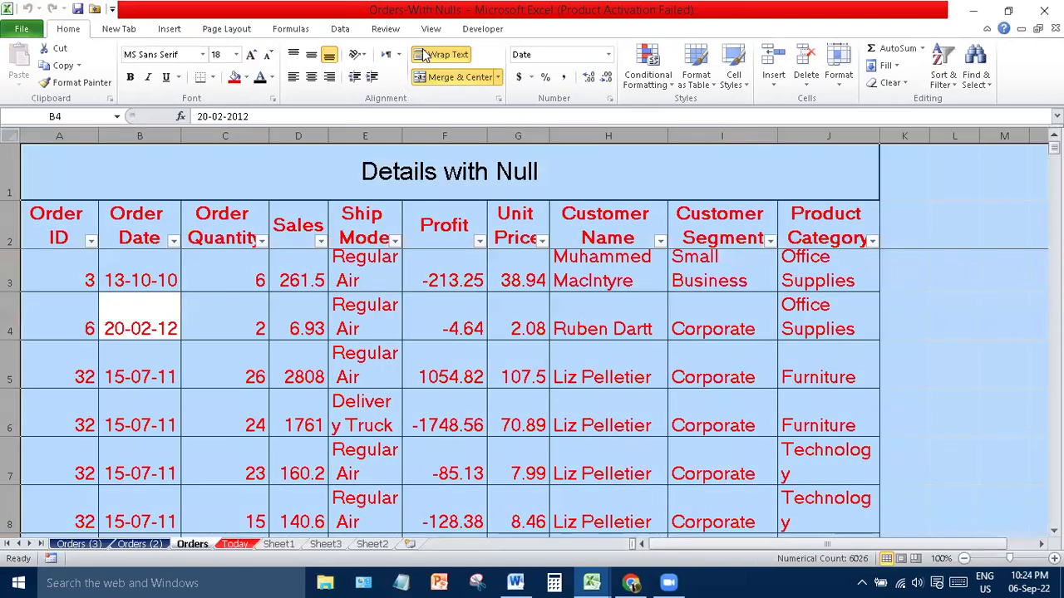
pyautogui.click(424, 54)
pyautogui.click(429, 77)
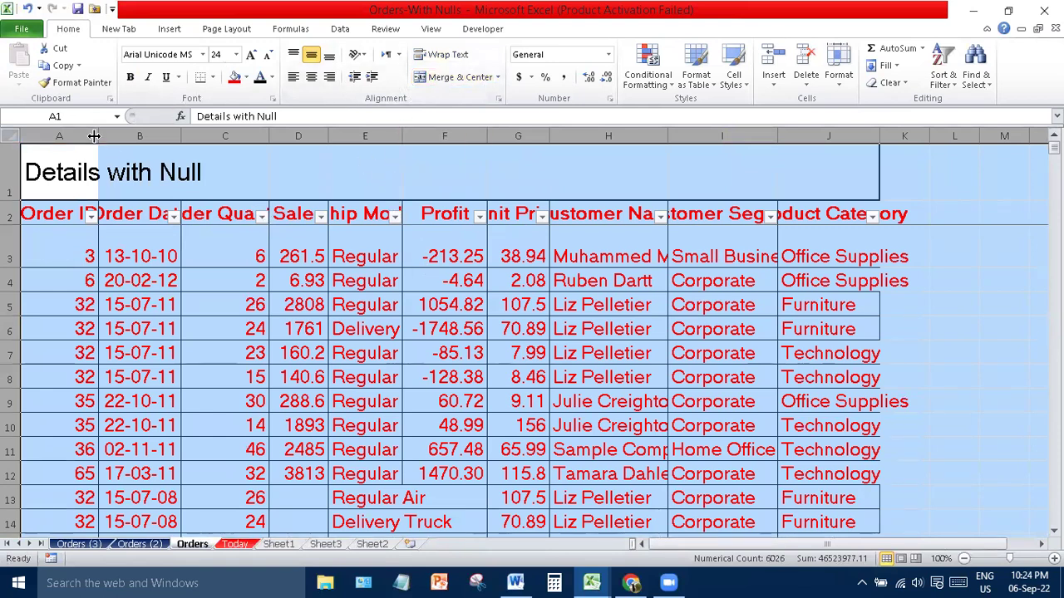
pyautogui.moveTo(98, 136); pyautogui.dragTo(59, 135)
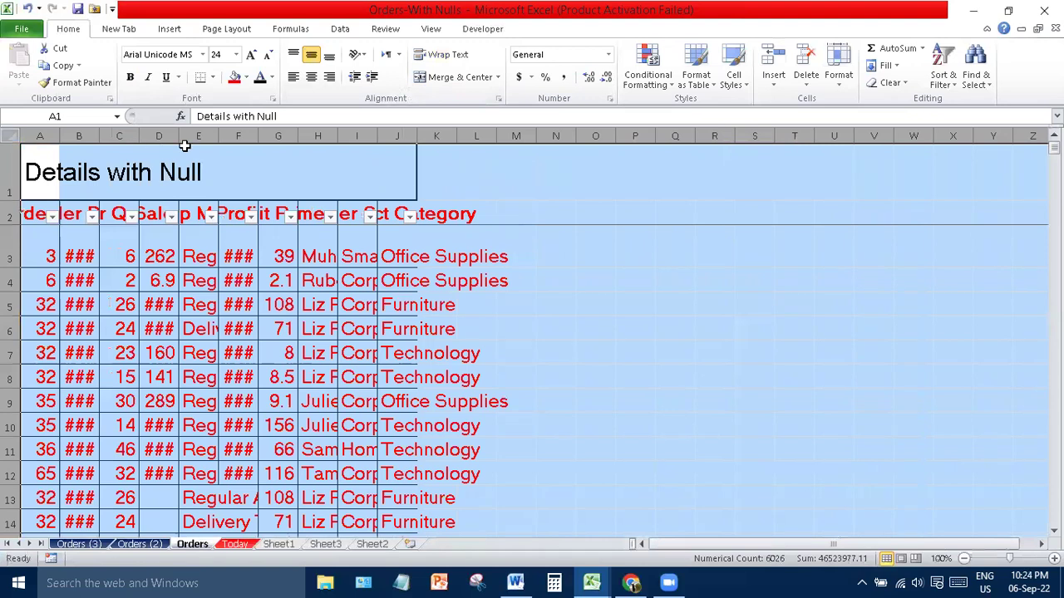
# - Select the Details with Null title in A1, then the order data from A2 to row 13
pyautogui.click(488, 290)
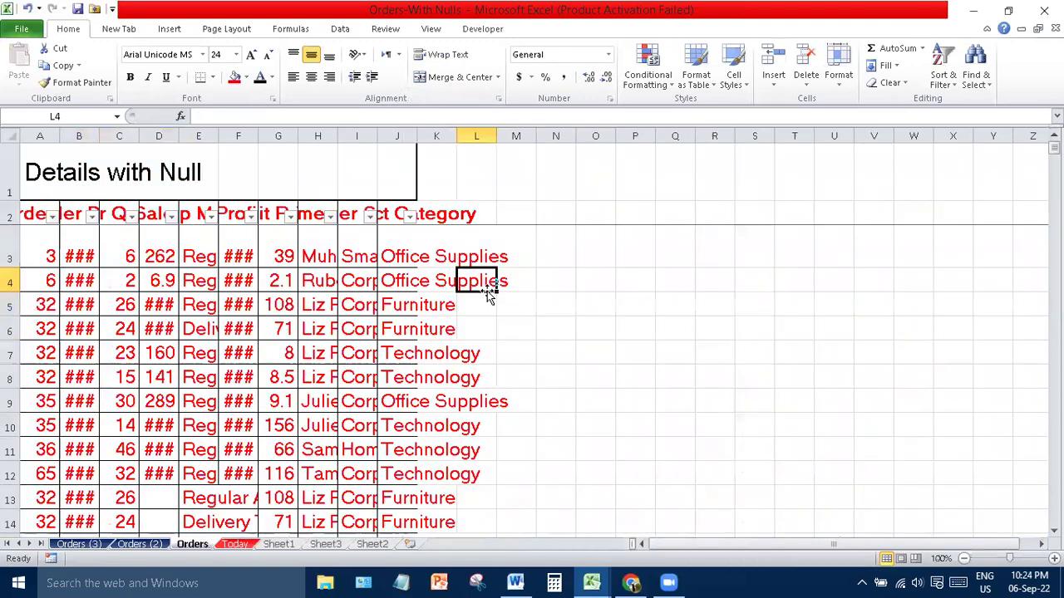
pyautogui.click(748, 405)
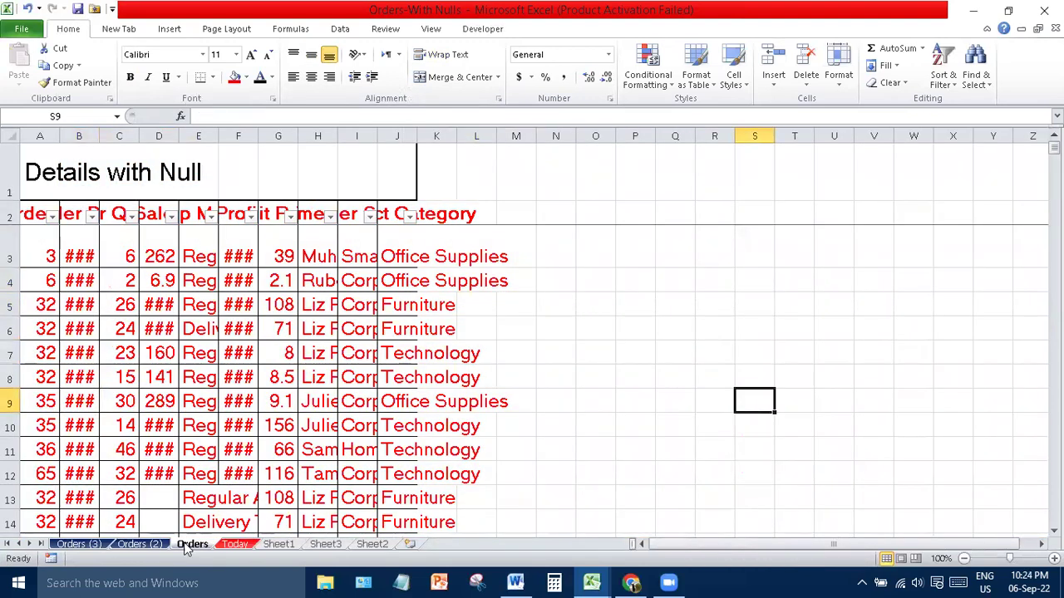
pyautogui.click(34, 165)
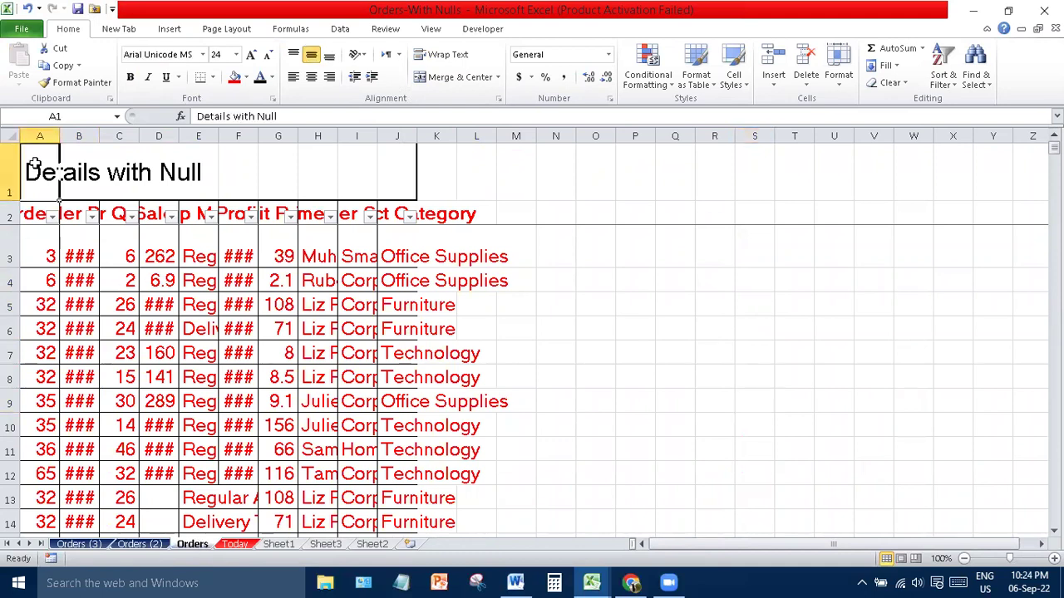
pyautogui.moveTo(30, 217); pyautogui.dragTo(397, 505)
# - Copy the selected Orders rows A2:J13 and paste them at A1 on Sheet3
pyautogui.hotkey('ctrl', 'c')
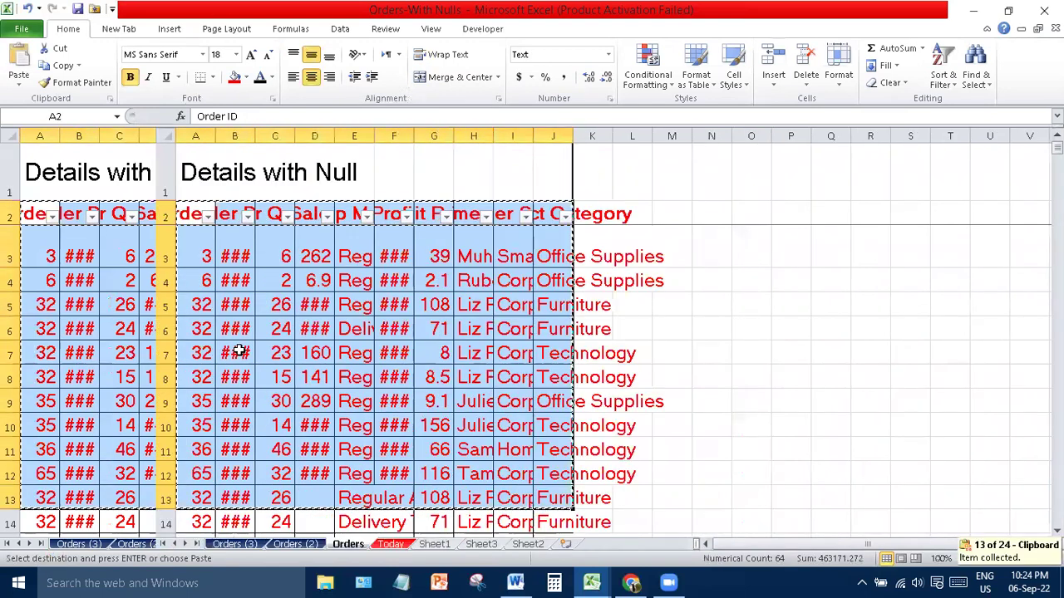
pyautogui.click(534, 550)
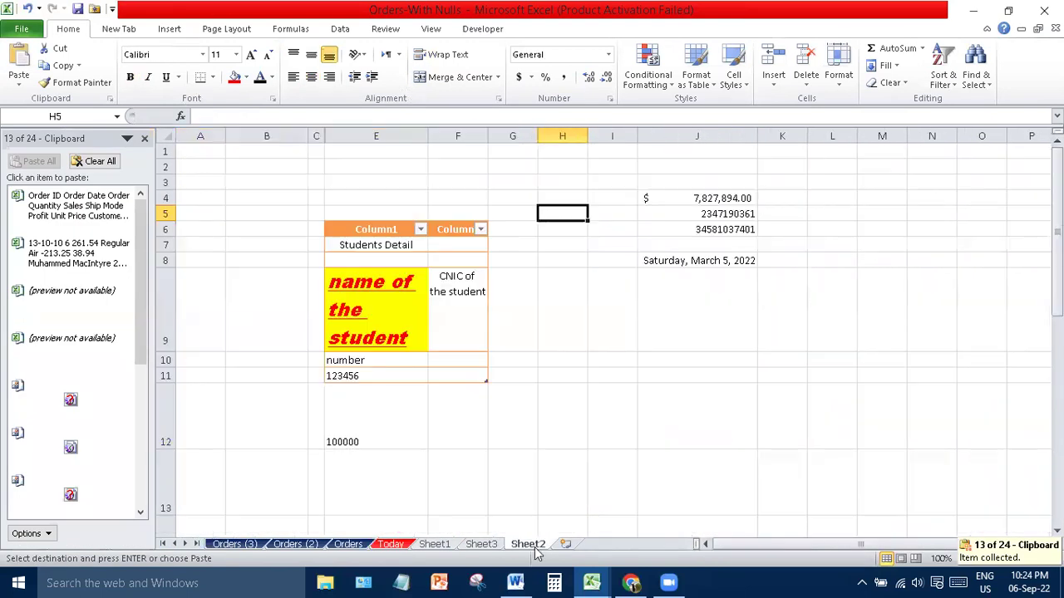
pyautogui.click(488, 550)
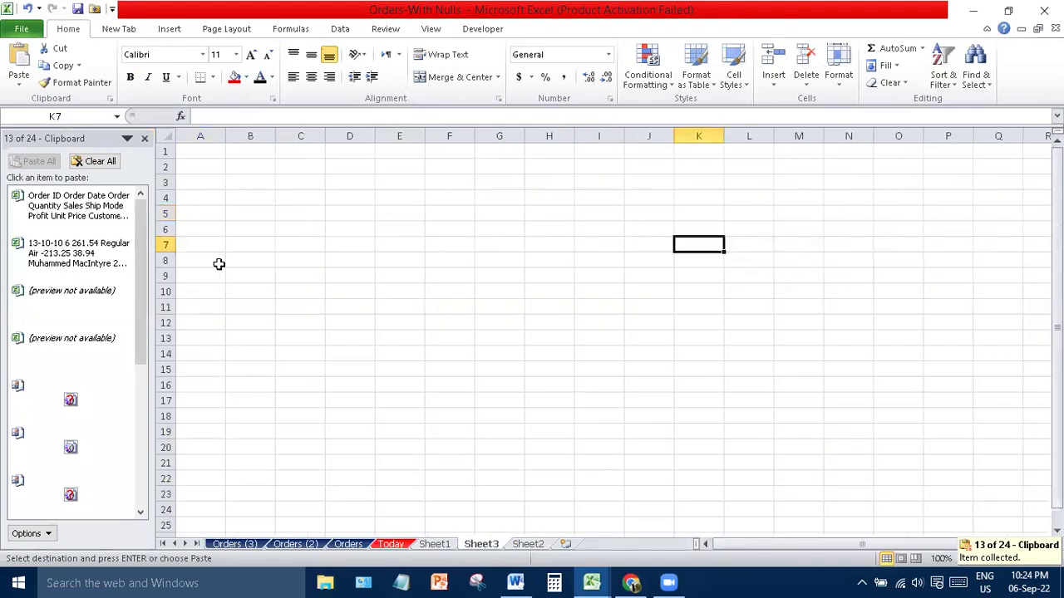
pyautogui.click(200, 156)
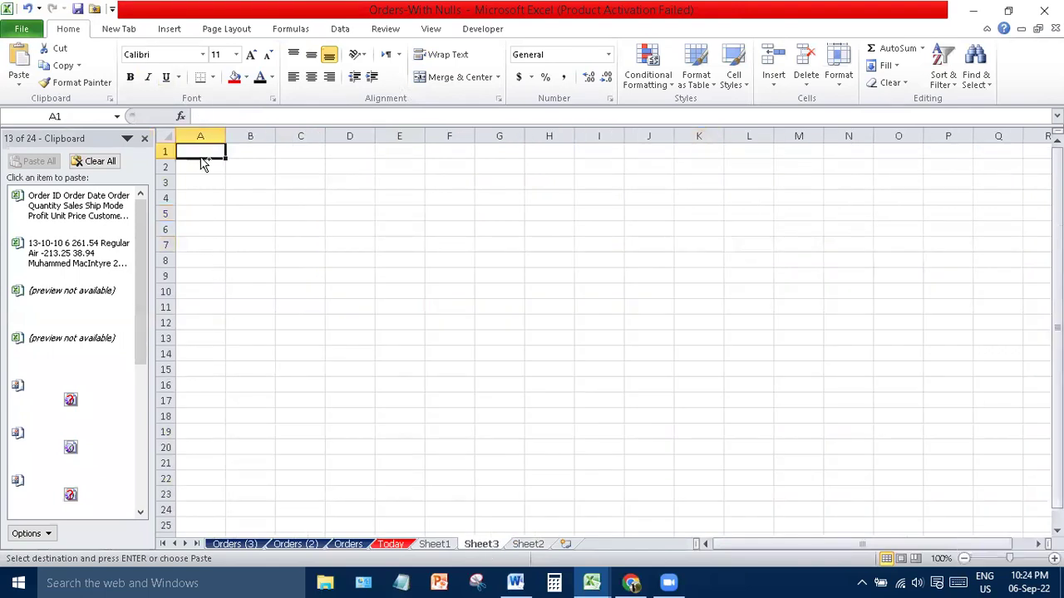
pyautogui.hotkey('ctrl', 'v')
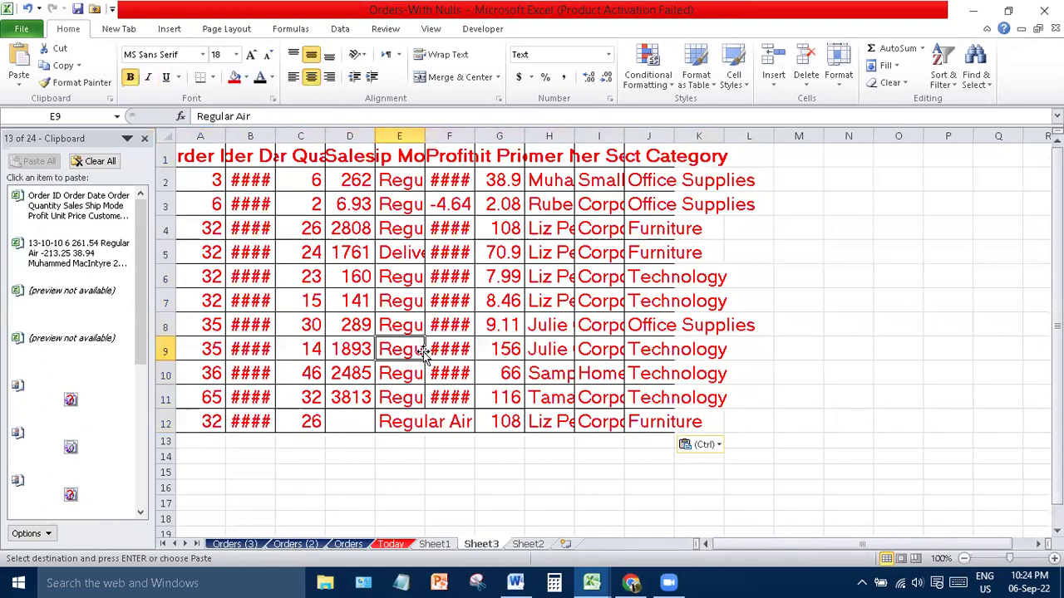
# - Close the Clipboard pane and clear the pasted contents of rows 1–12
pyautogui.click(419, 350)
pyautogui.click(144, 142)
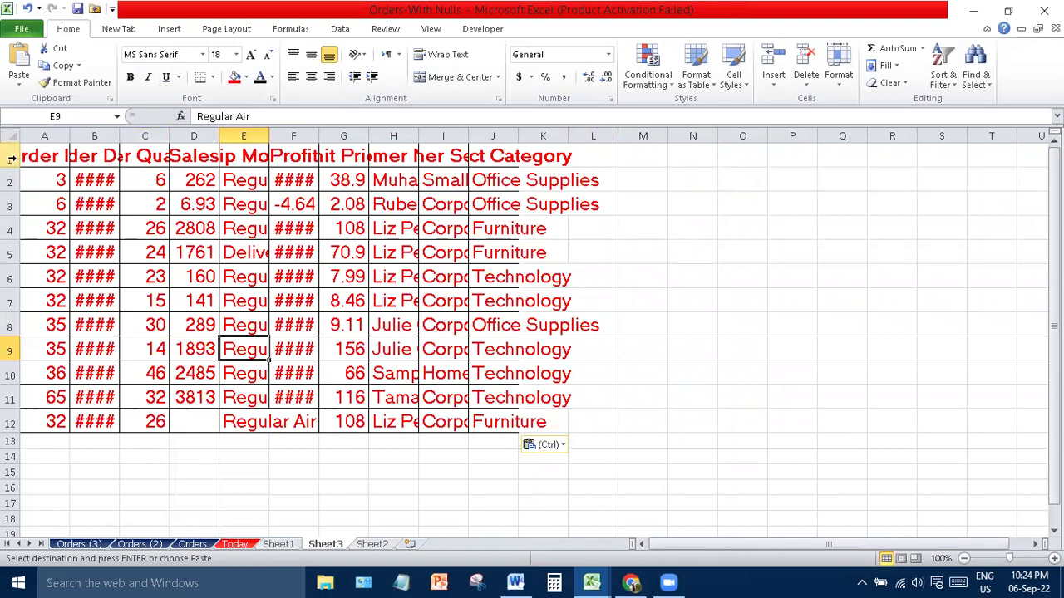
pyautogui.moveTo(11, 158); pyautogui.dragTo(12, 424)
pyautogui.press('Delete')
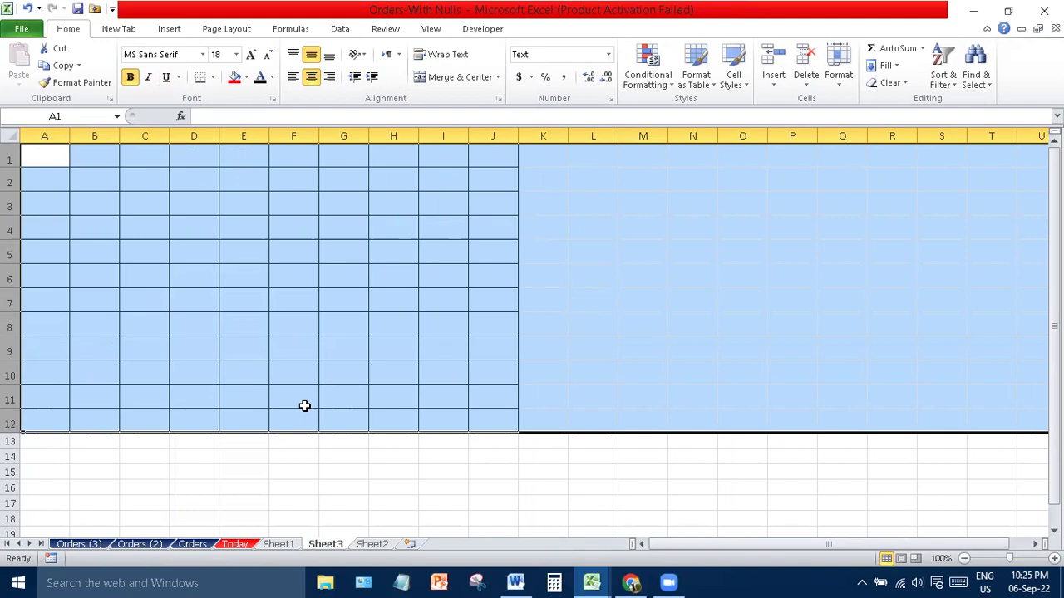
# - Copy Order Quantity through Customer Name, rows 2–16, from Orders (2) and paste at Sheet3 A1
pyautogui.click(157, 545)
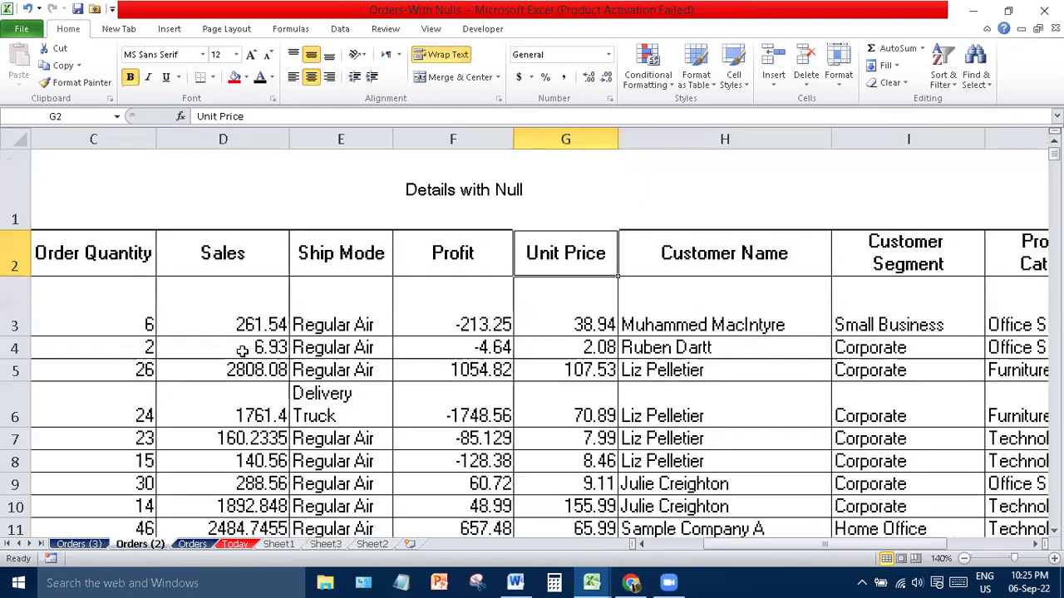
pyautogui.moveTo(95, 273); pyautogui.dragTo(600, 551)
pyautogui.hotkey('ctrl', 'c')
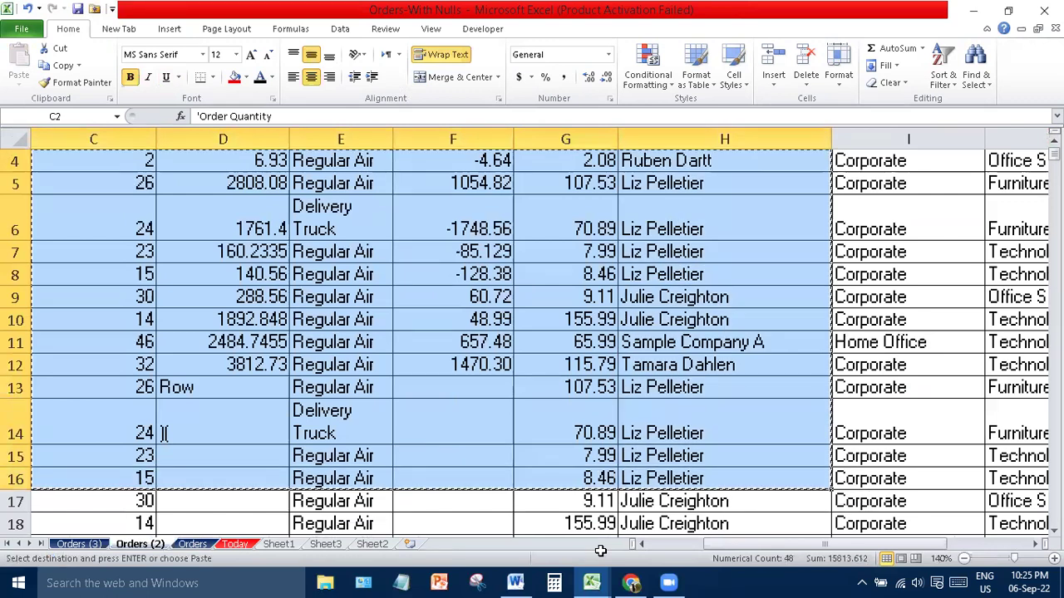
pyautogui.hotkey('ctrl', 'c')
pyautogui.click(448, 544)
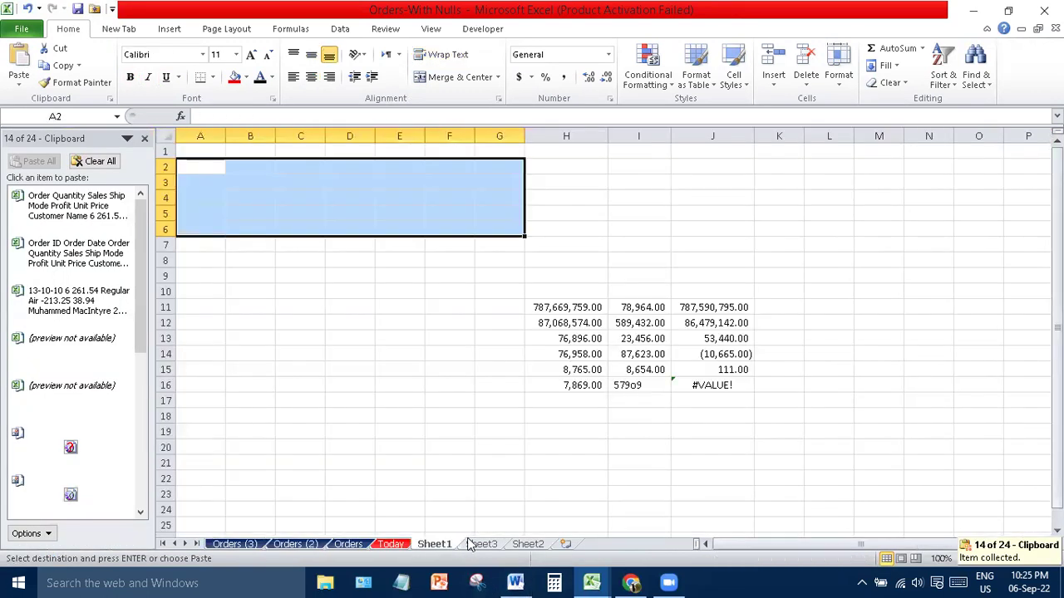
pyautogui.click(470, 544)
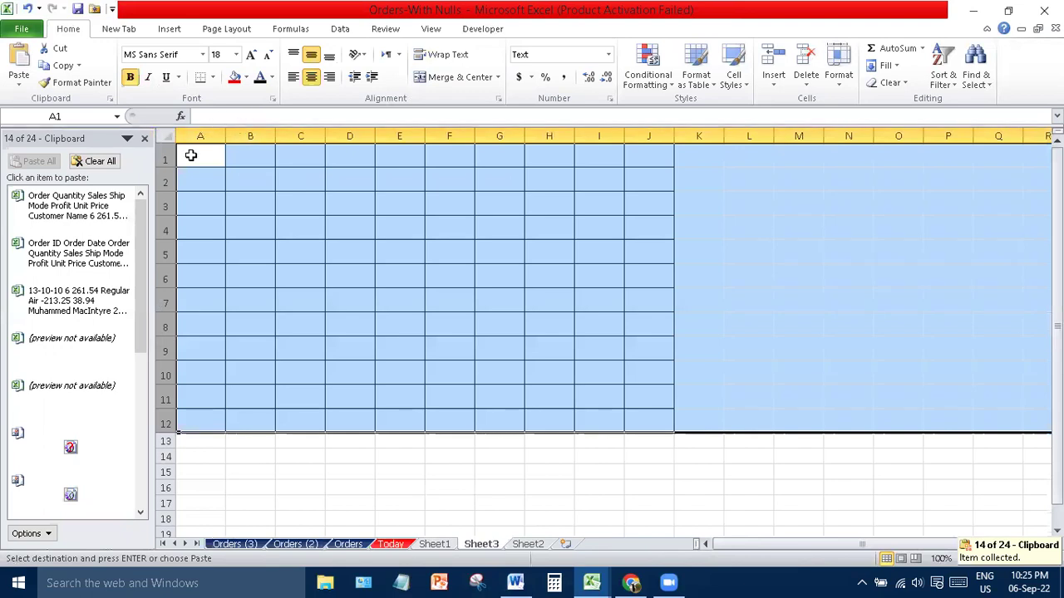
pyautogui.click(191, 155)
pyautogui.hotkey('ctrl', 'v')
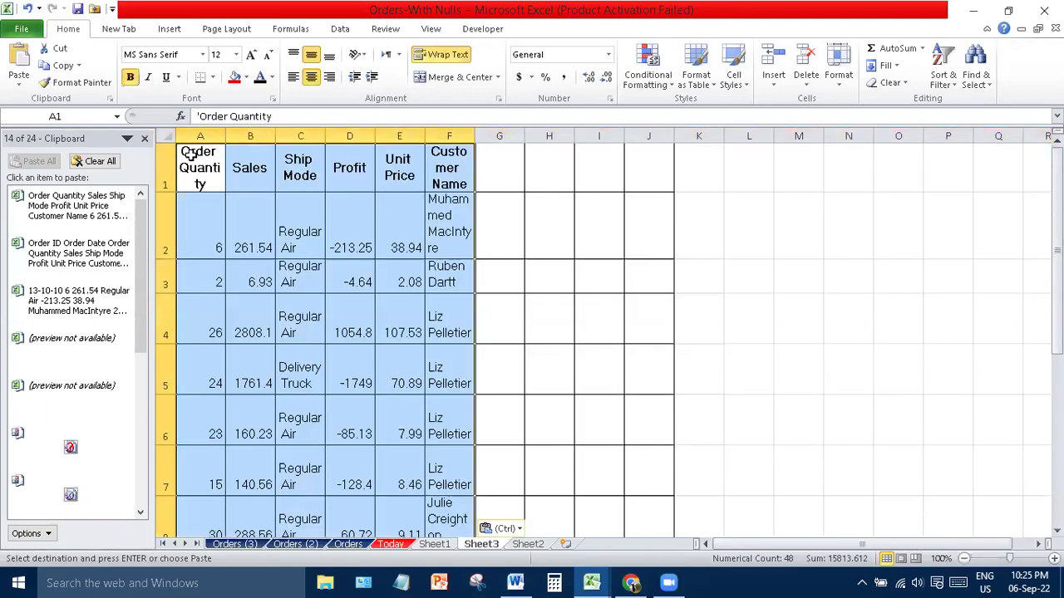
# - Undo that paste, apply the copied column widths at A1 via Paste Special, then paste the data again
pyautogui.click(237, 544)
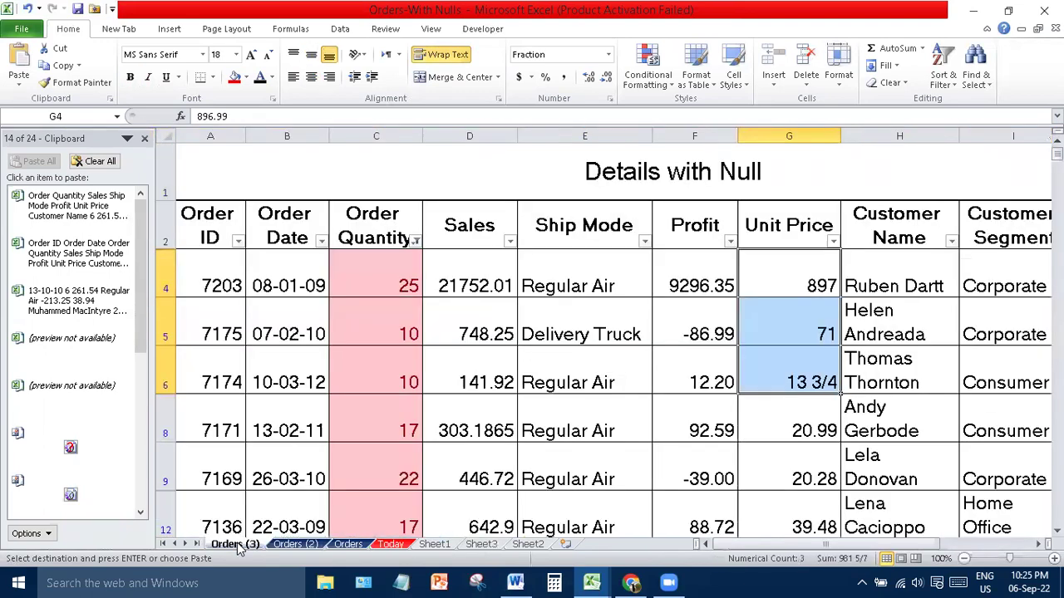
pyautogui.click(481, 545)
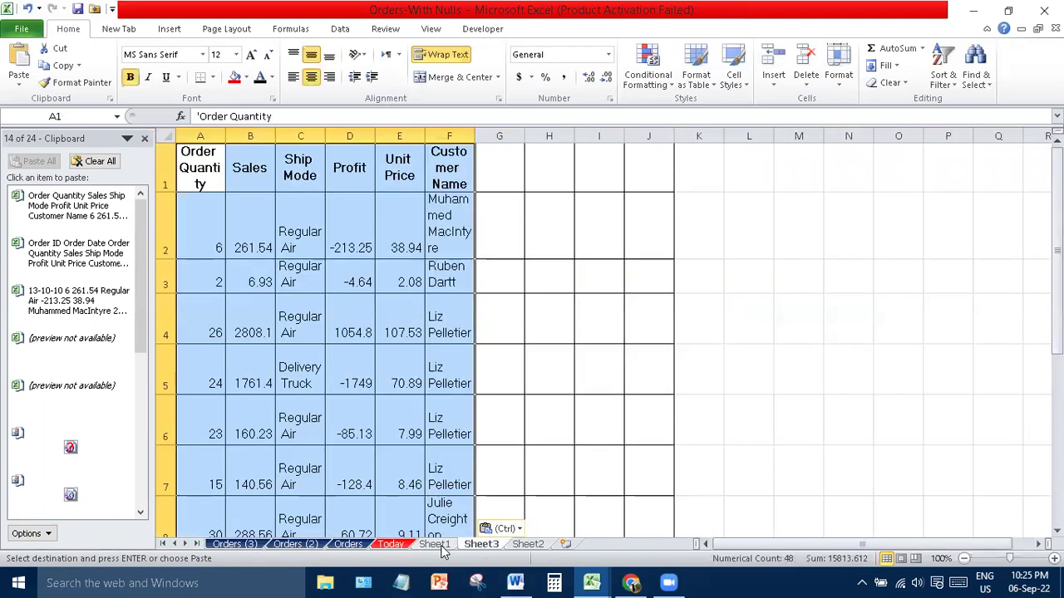
pyautogui.click(144, 140)
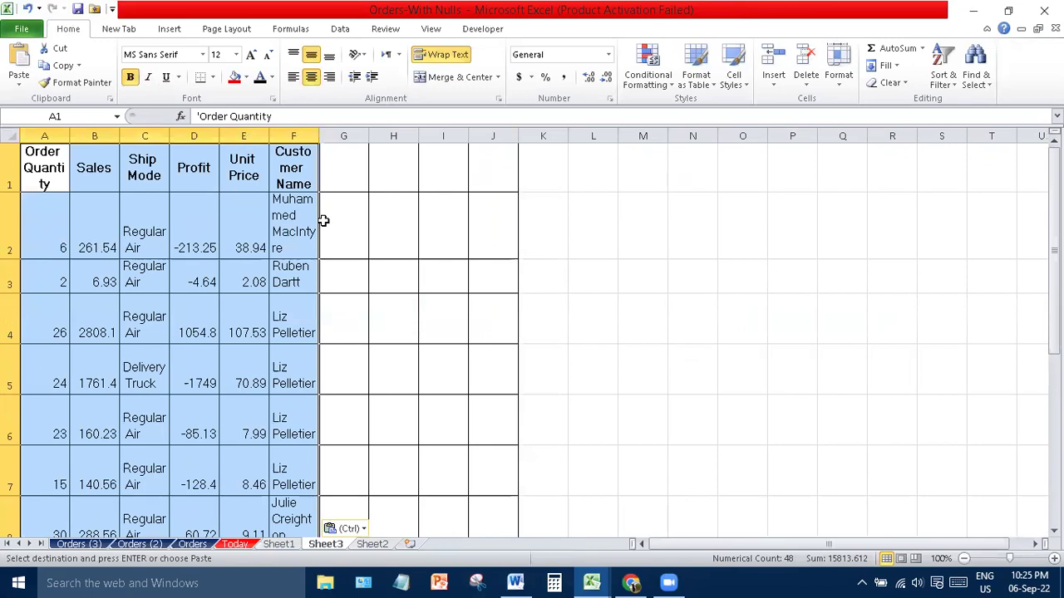
pyautogui.hotkey('ctrl', 'z')
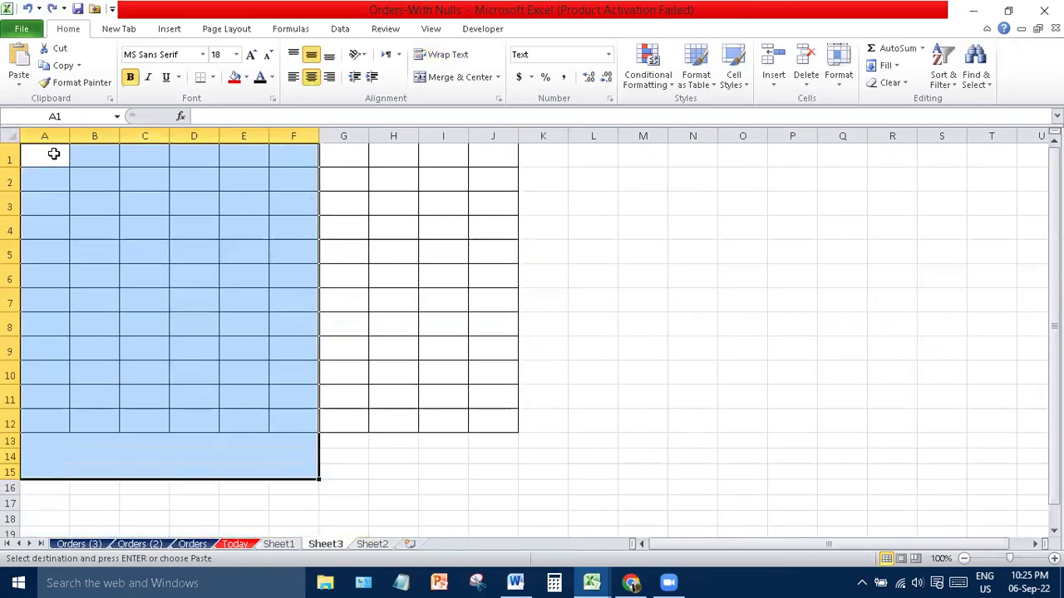
pyautogui.click(47, 154)
pyautogui.click(20, 83)
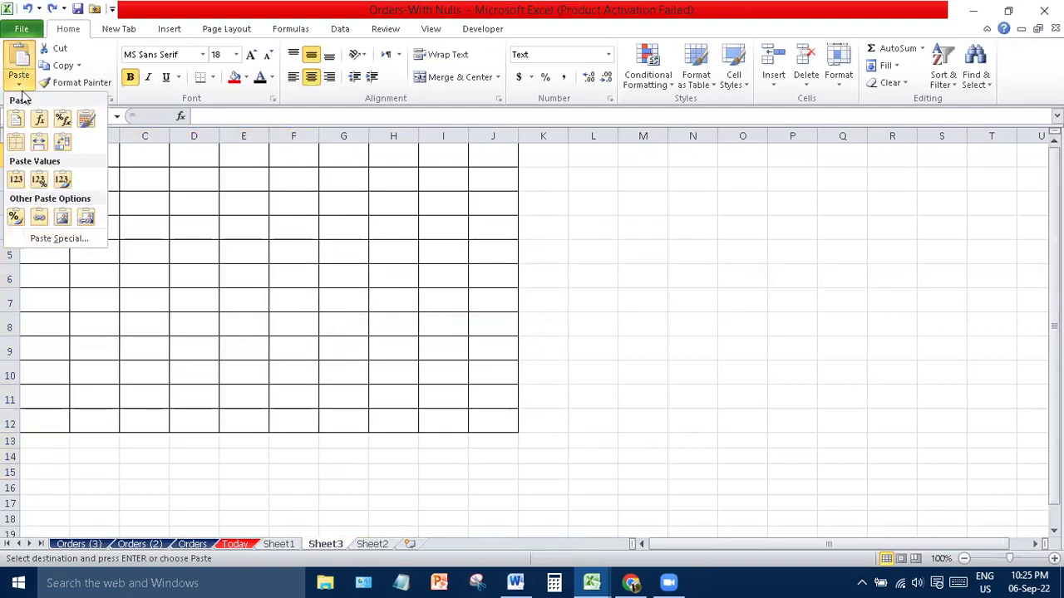
pyautogui.click(65, 238)
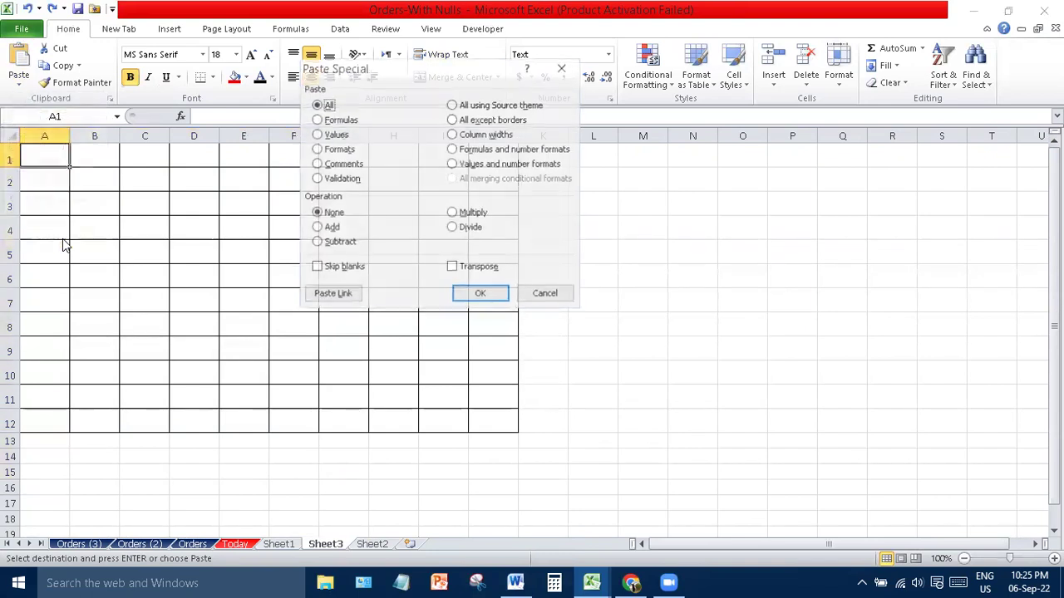
pyautogui.click(492, 137)
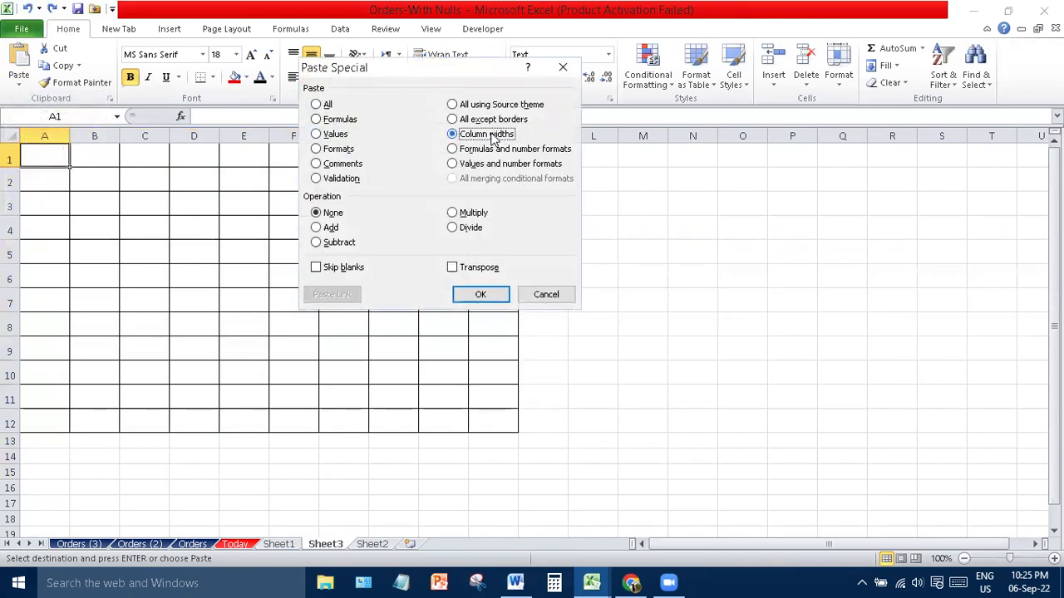
pyautogui.press('Return')
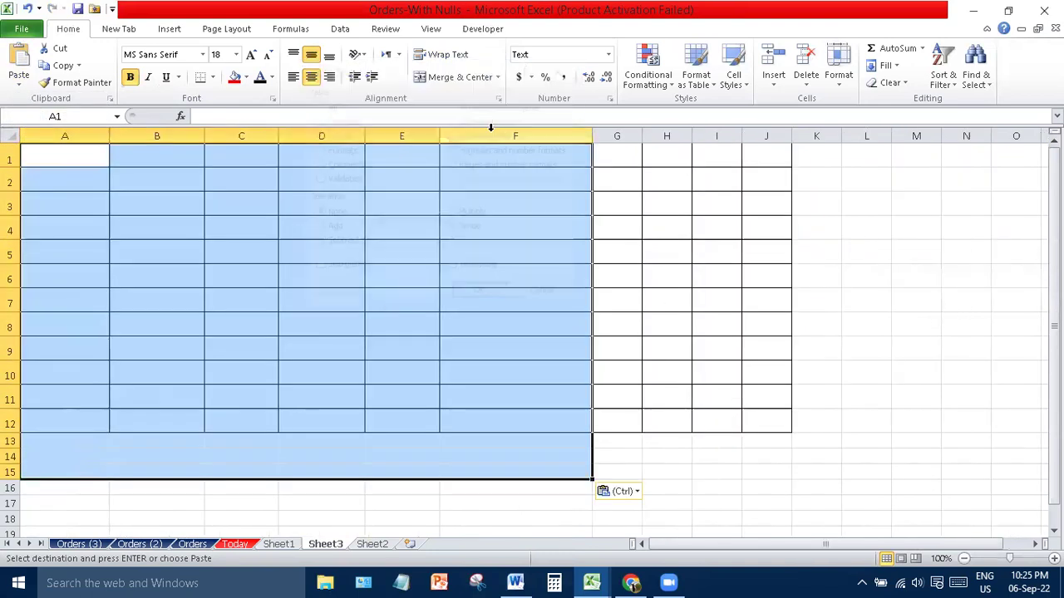
pyautogui.hotkey('ctrl', 'v')
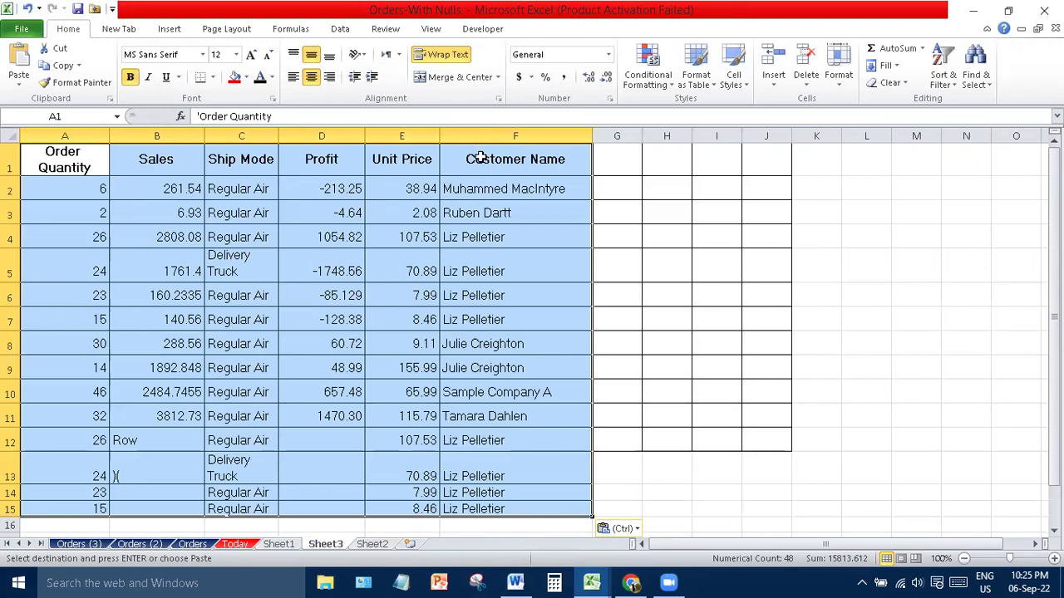
# - Dismiss a second Paste Special unchanged and switch to Sheet2
pyautogui.click(19, 79)
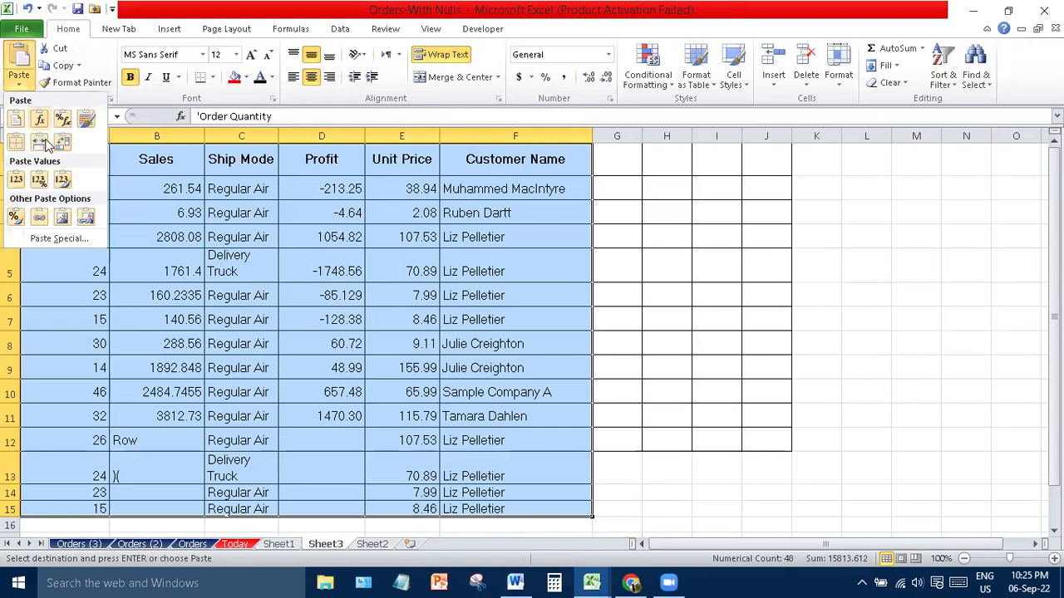
pyautogui.click(57, 236)
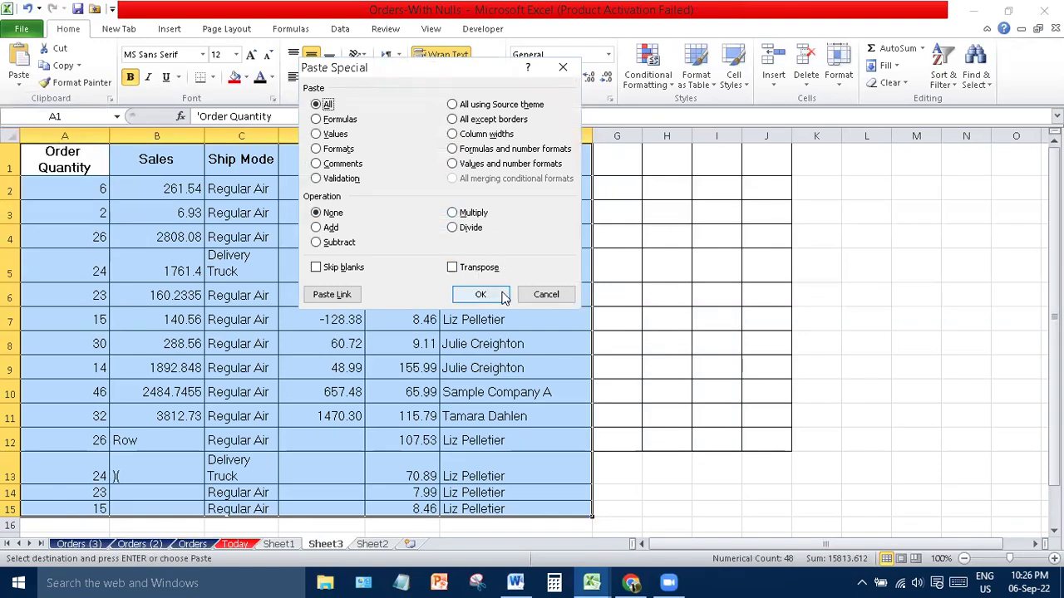
pyautogui.click(534, 298)
pyautogui.moveTo(352, 536); pyautogui.dragTo(361, 546)
pyautogui.click(362, 546)
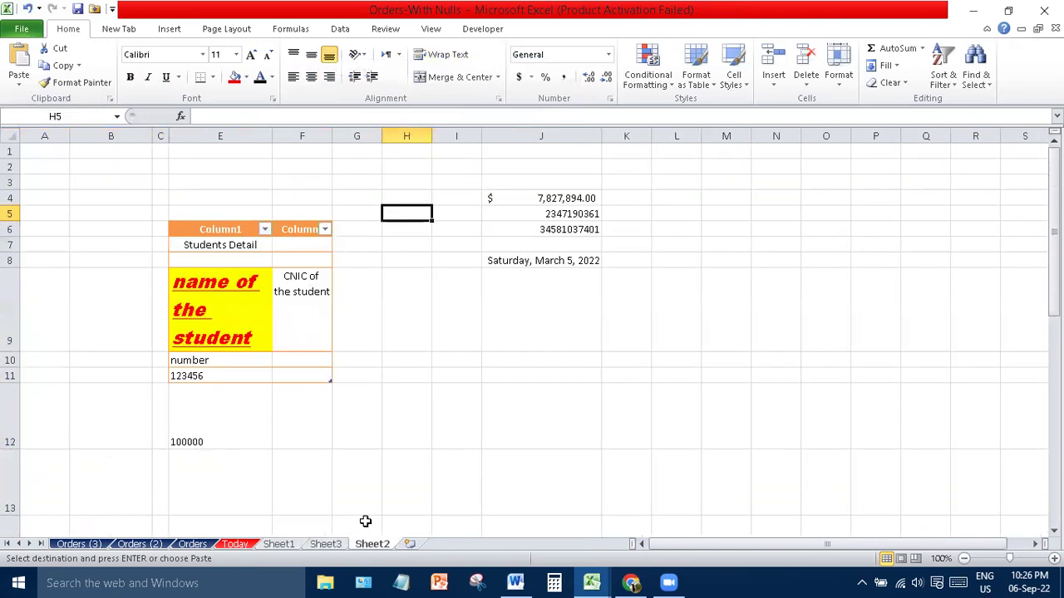
# - On Sheet1, enter the banks HBL, MCB and NBP down C5:C7
pyautogui.click(291, 545)
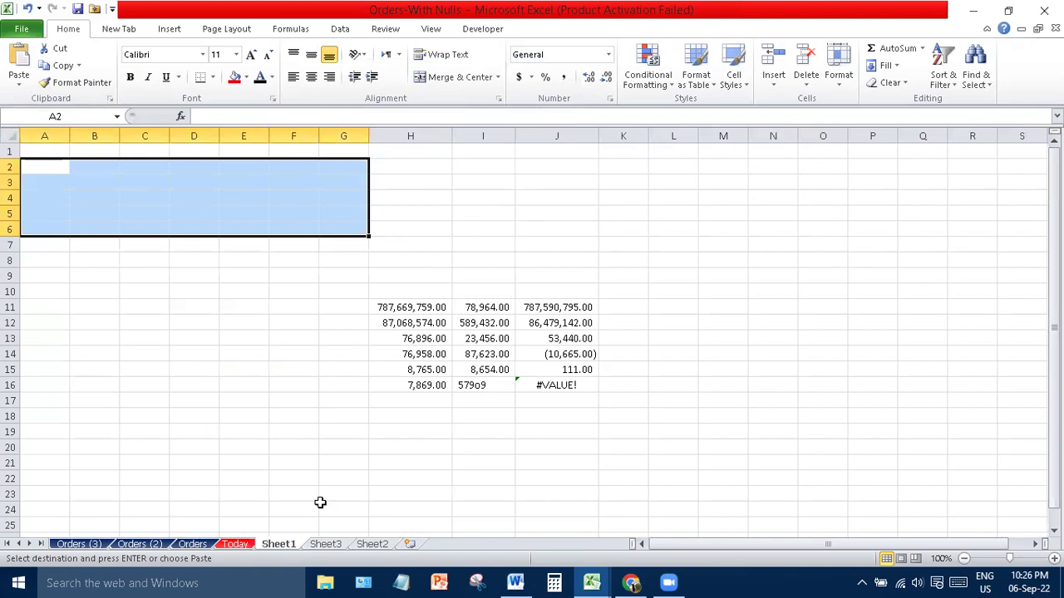
pyautogui.click(134, 209)
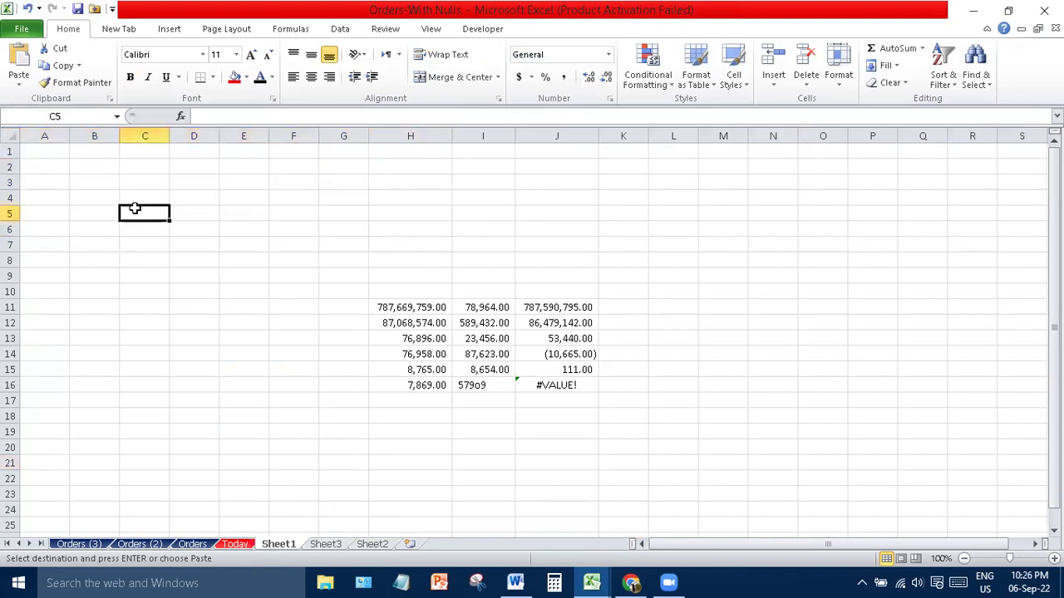
pyautogui.write('HB')
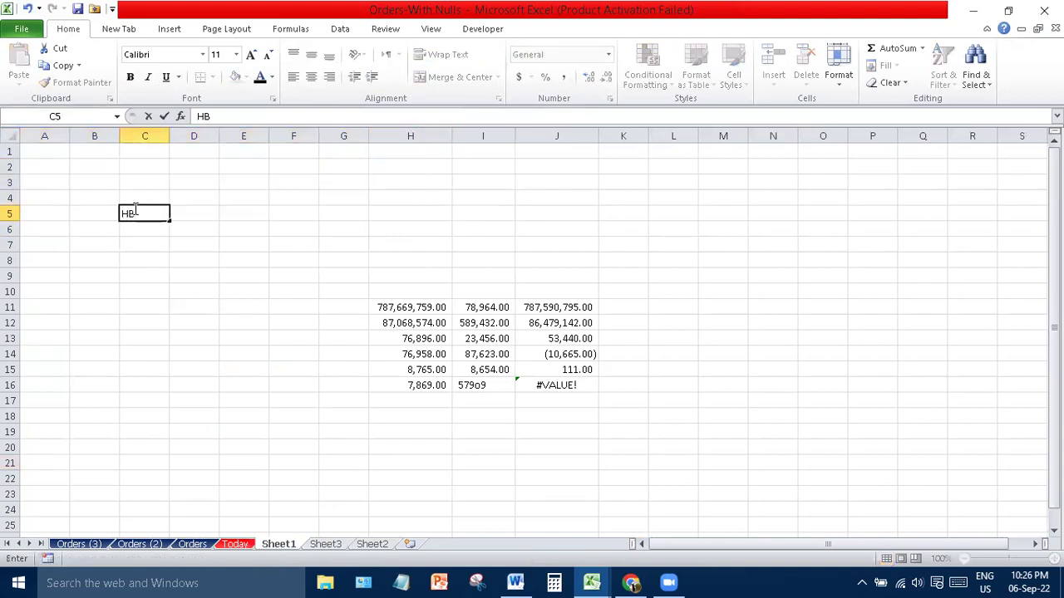
pyautogui.write('L')
pyautogui.press('Return')
pyautogui.write('MCB')
pyautogui.press('Return')
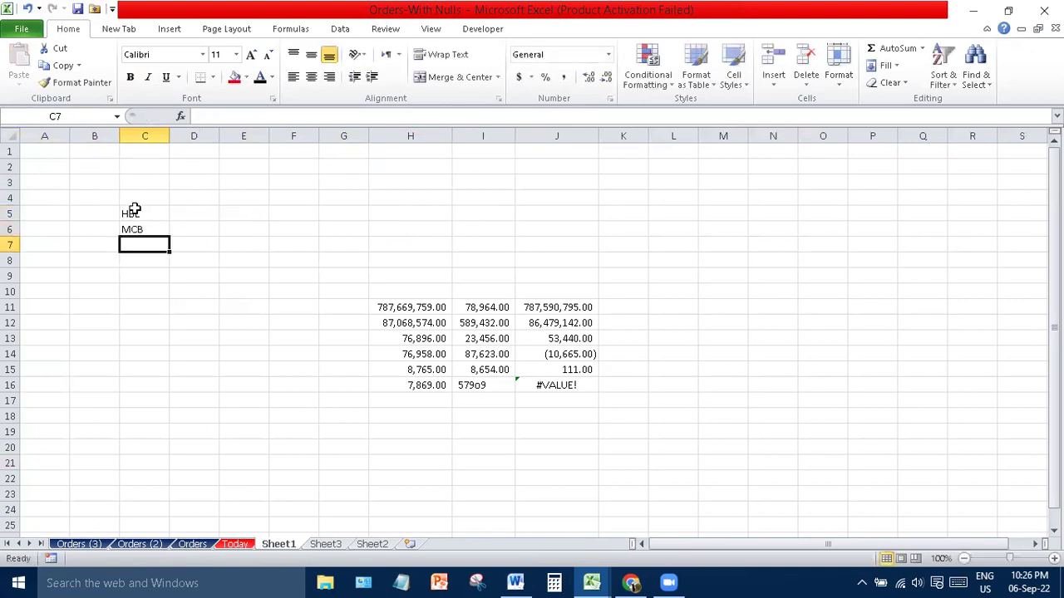
pyautogui.write('NBP')
pyautogui.press('Up')
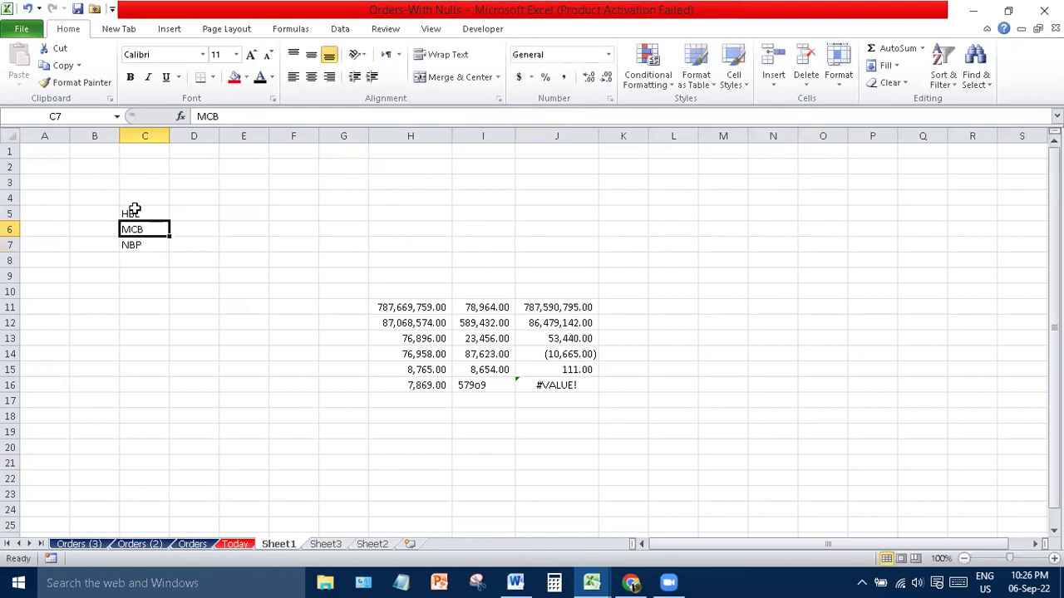
pyautogui.press('Down')
pyautogui.press('Down')
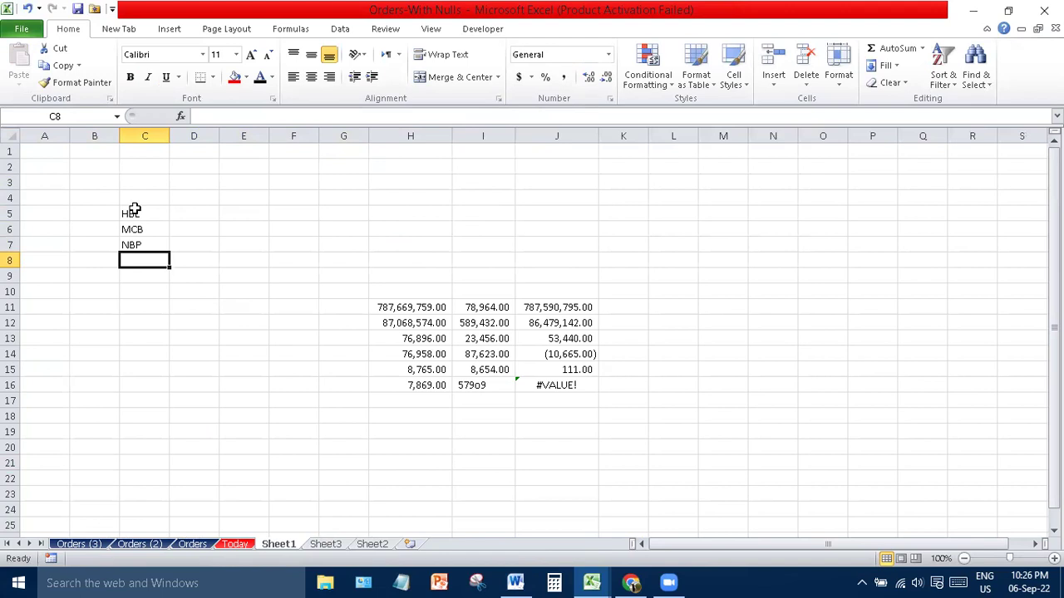
# - Enter five people's first names across D4:H4
pyautogui.click(197, 199)
pyautogui.write('Ali')
pyautogui.press('Tab')
pyautogui.write('Hamza')
pyautogui.press('Tab')
pyautogui.write('seher')
pyautogui.press('Tab')
pyautogui.write('ayesh')
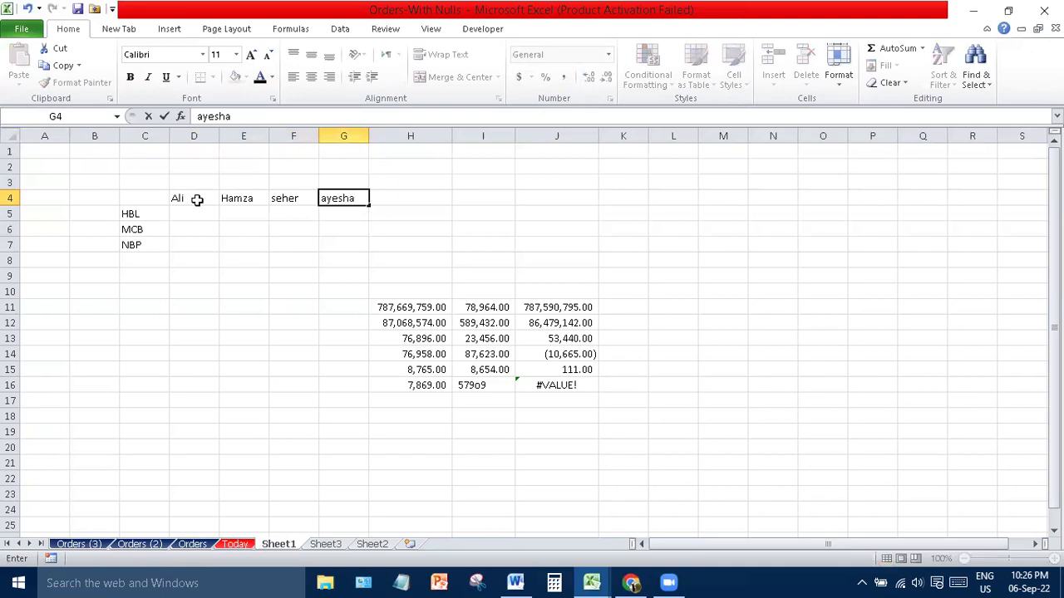
pyautogui.press('Tab')
pyautogui.write('gha')
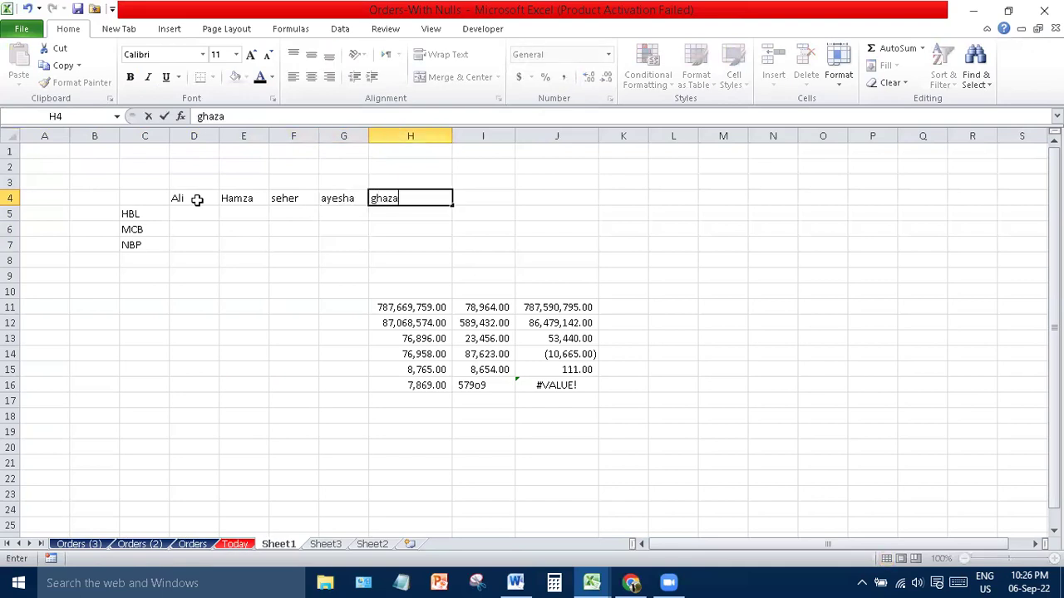
pyautogui.moveTo(359, 287); pyautogui.dragTo(777, 447)
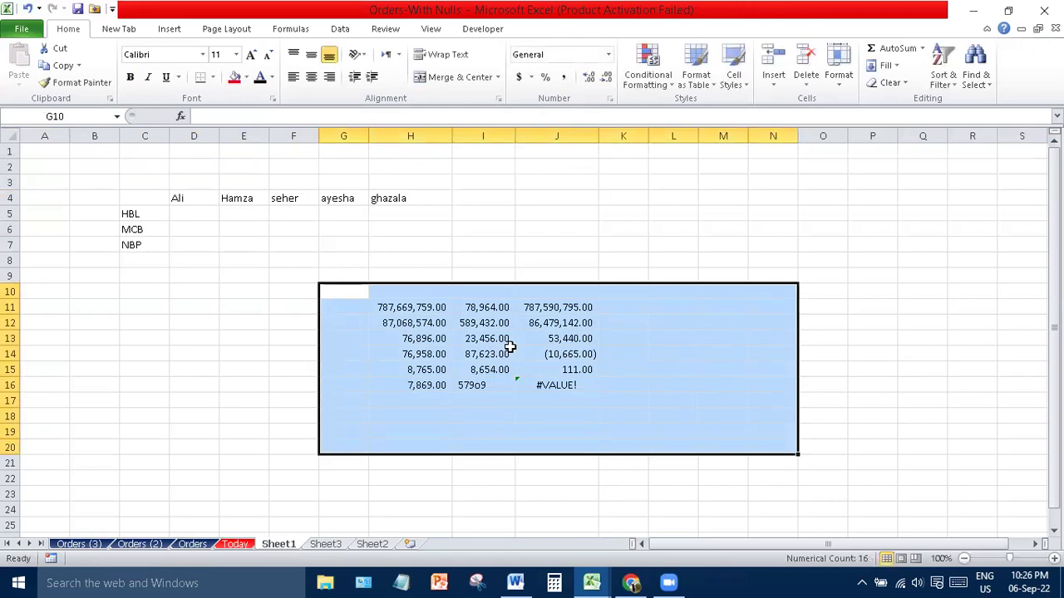
# - Fill the HBL row D5:H5 with y, n, y, n, n
pyautogui.click(524, 260)
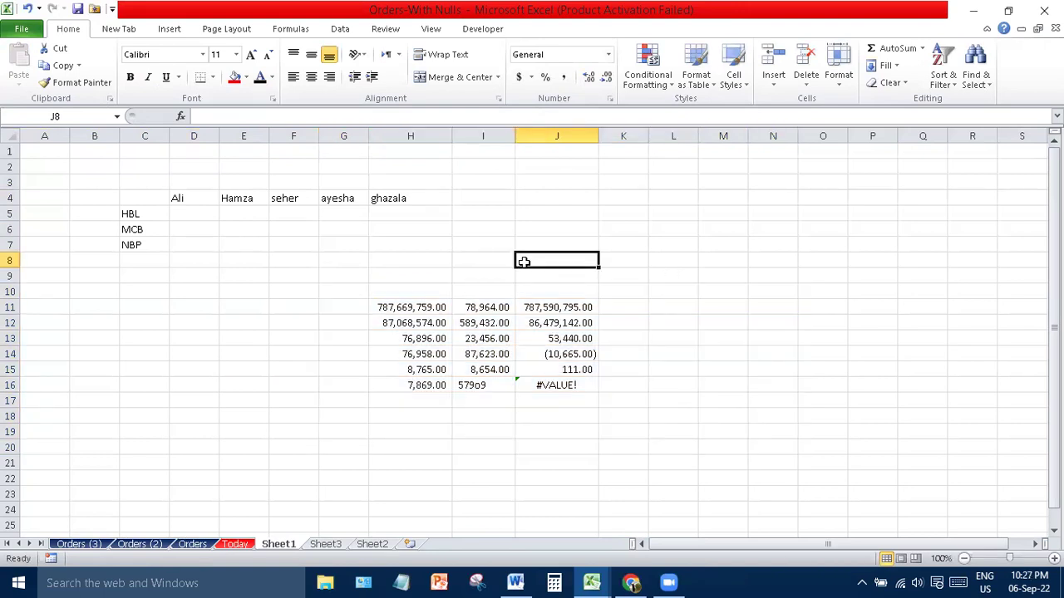
pyautogui.click(177, 215)
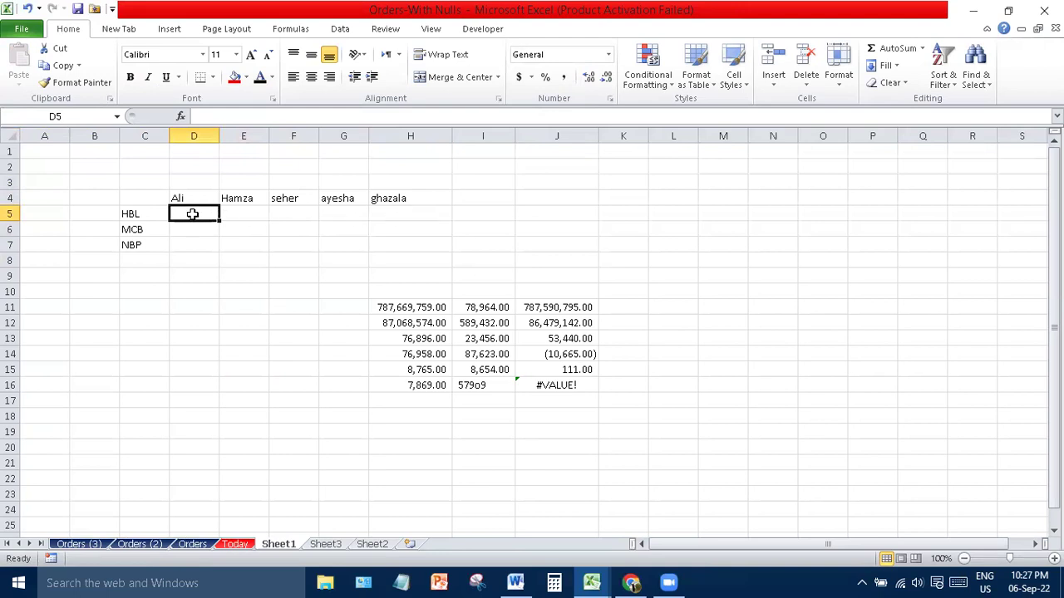
pyautogui.write('y')
pyautogui.press('Tab')
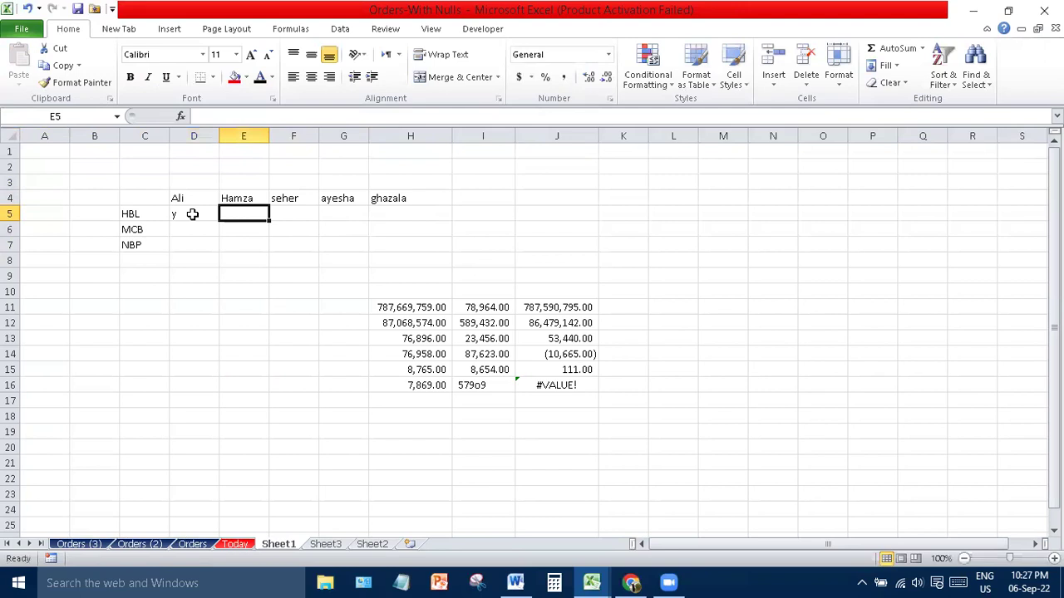
pyautogui.write('n')
pyautogui.press('Tab')
pyautogui.write('y')
pyautogui.press('Tab')
pyautogui.write('n')
pyautogui.press('Tab')
pyautogui.write('n')
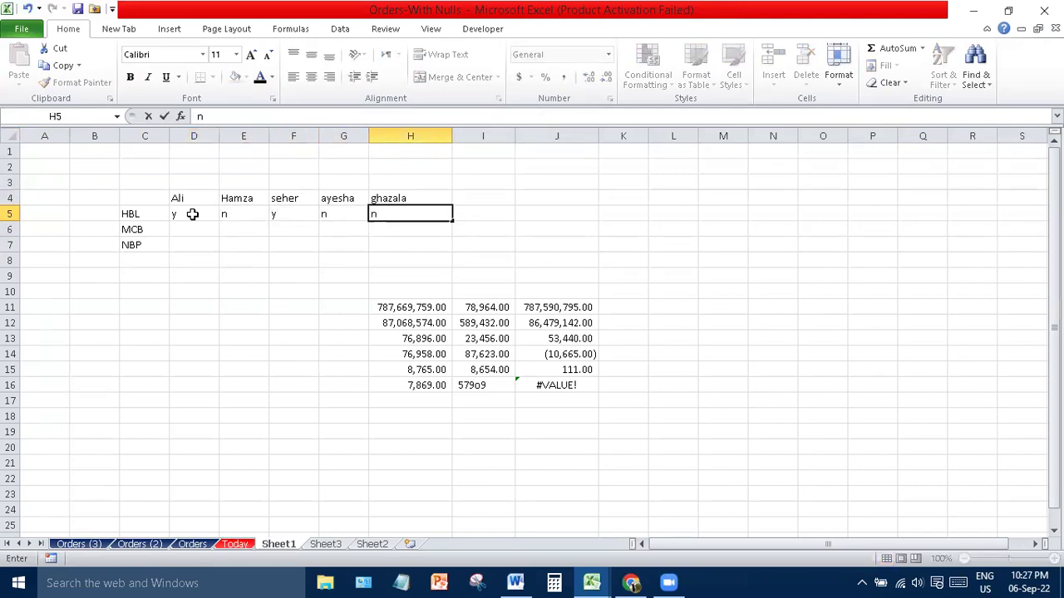
# - Fill the MCB row D6:H6 with n, n, n, n, y
pyautogui.click(193, 236)
pyautogui.write('n')
pyautogui.press('Tab')
pyautogui.write('n')
pyautogui.press('Tab')
pyautogui.write('n')
pyautogui.press('Tab')
pyautogui.write('n')
pyautogui.press('Tab')
pyautogui.write('y')
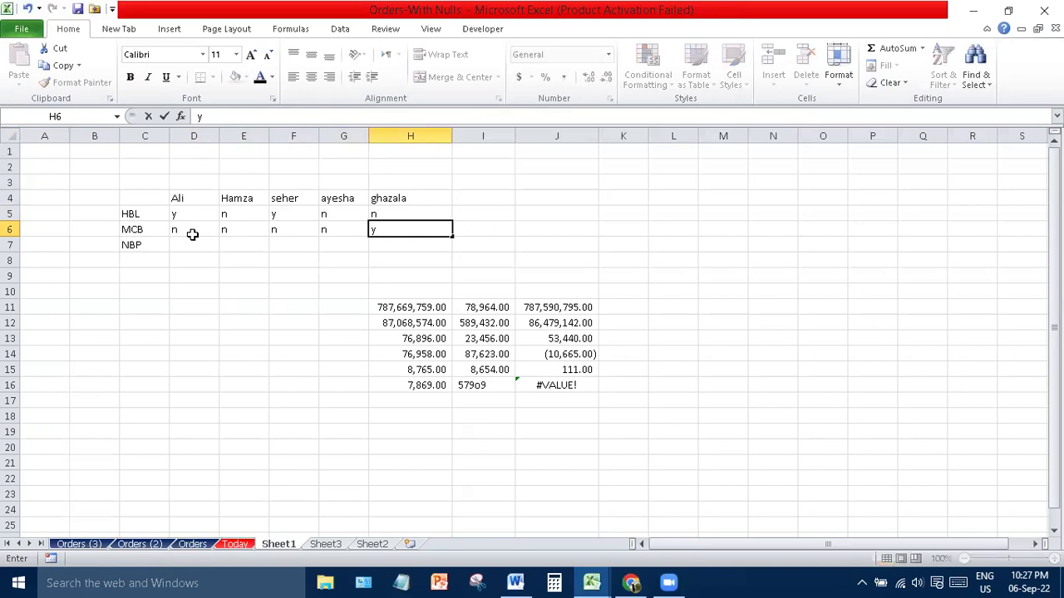
# - Fill the NBP row E7:H7 with y/n answers, leaving D7 blank and removing a stray entry in I7
pyautogui.click(199, 246)
pyautogui.press('Tab')
pyautogui.write('y')
pyautogui.press('Tab')
pyautogui.write('n')
pyautogui.press('Tab')
pyautogui.write('y')
pyautogui.press('Tab')
pyautogui.press('Tab')
pyautogui.write('n')
pyautogui.press('BackSpace')
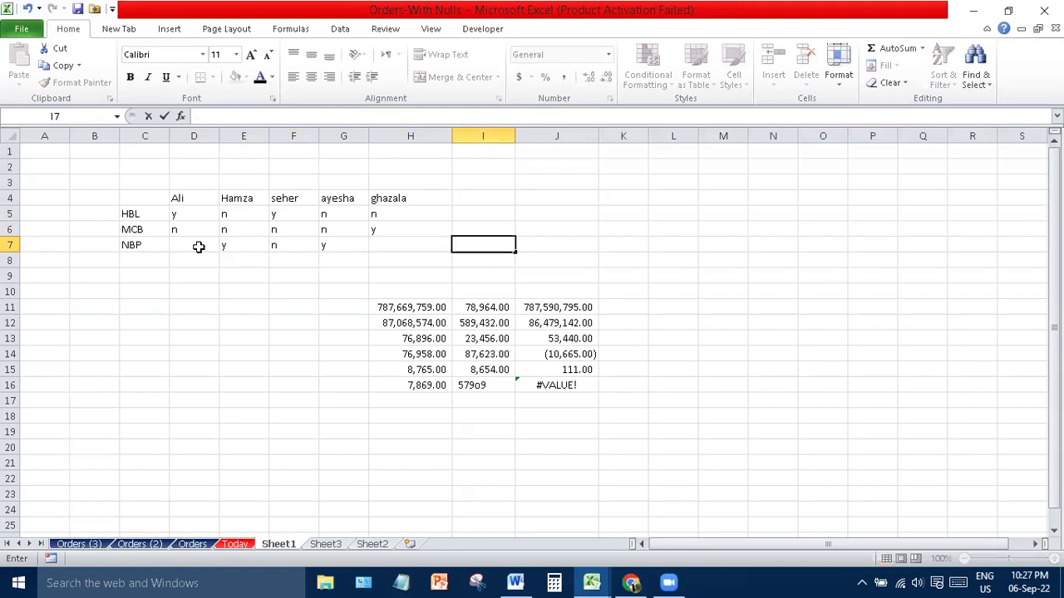
pyautogui.press('Left')
pyautogui.press('Left')
pyautogui.press('Right')
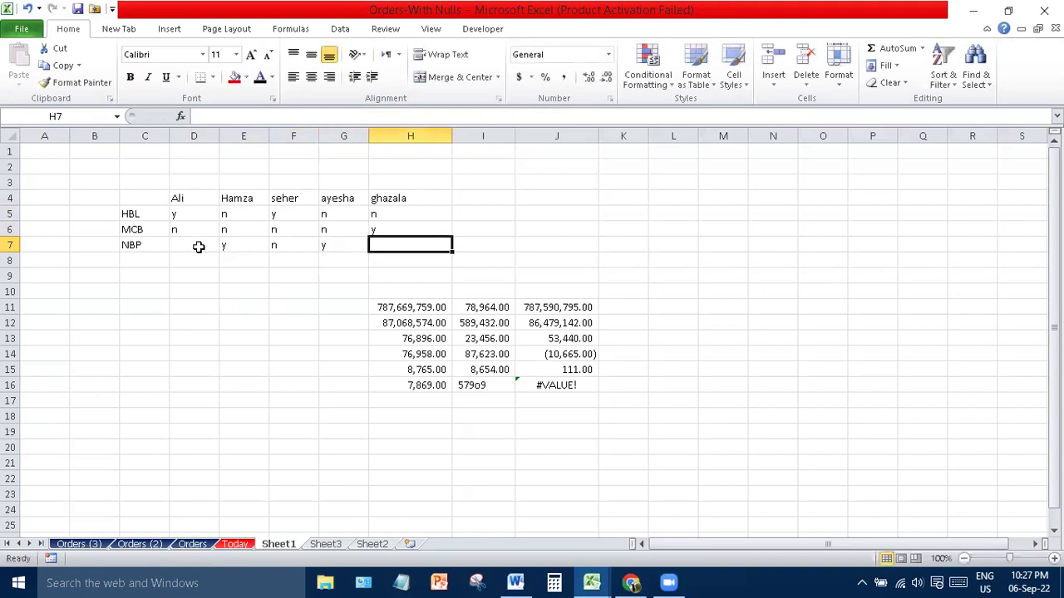
pyautogui.write('n')
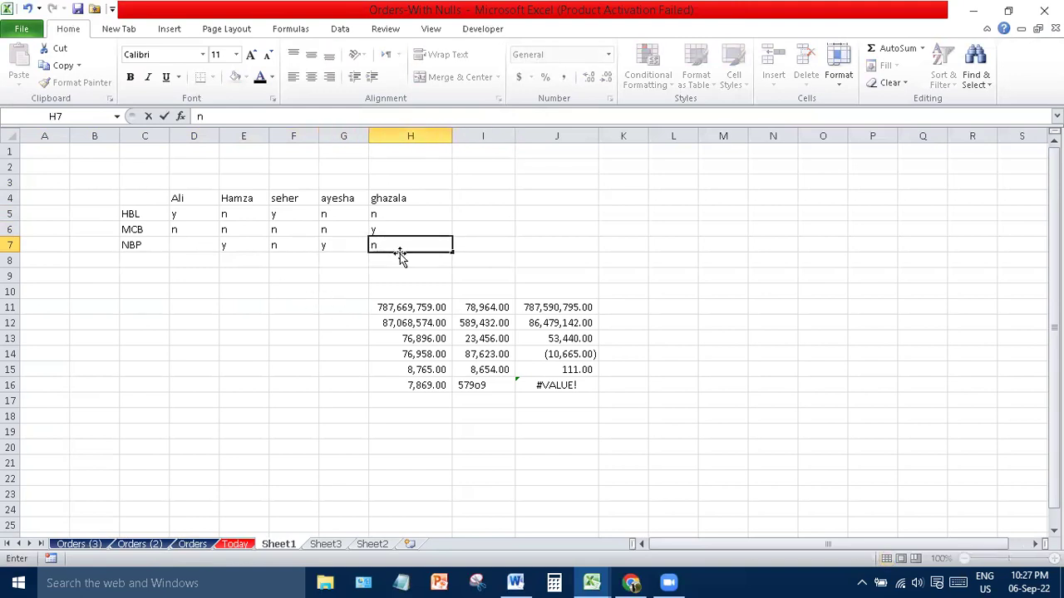
pyautogui.click(582, 211)
# - Copy the bank-by-person grid B3:H8 to the clipboard, then select cell B19
pyautogui.moveTo(182, 202); pyautogui.dragTo(714, 254)
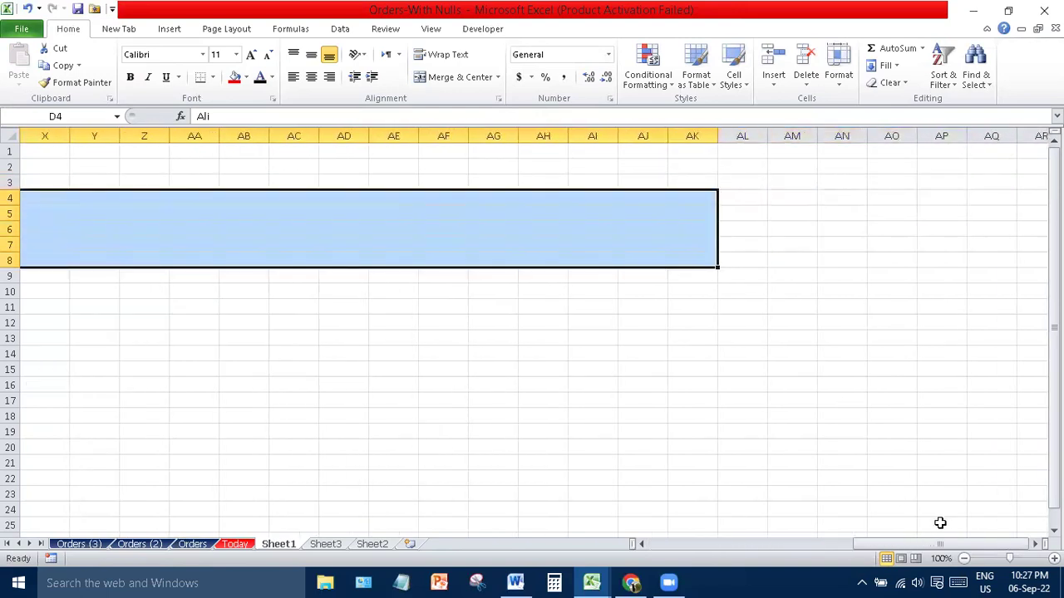
pyautogui.moveTo(906, 545); pyautogui.dragTo(608, 559)
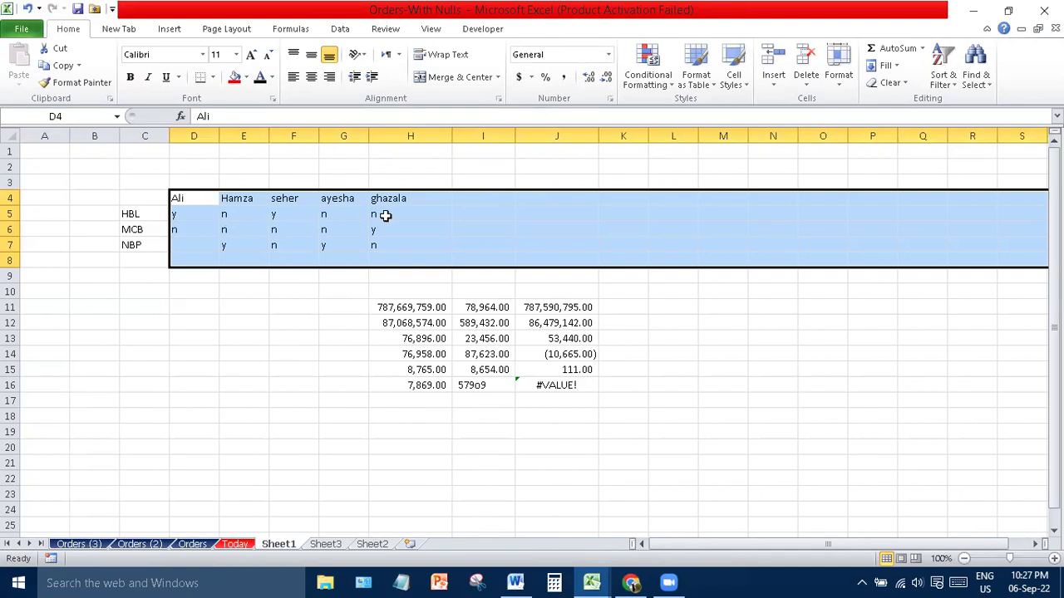
pyautogui.click(371, 398)
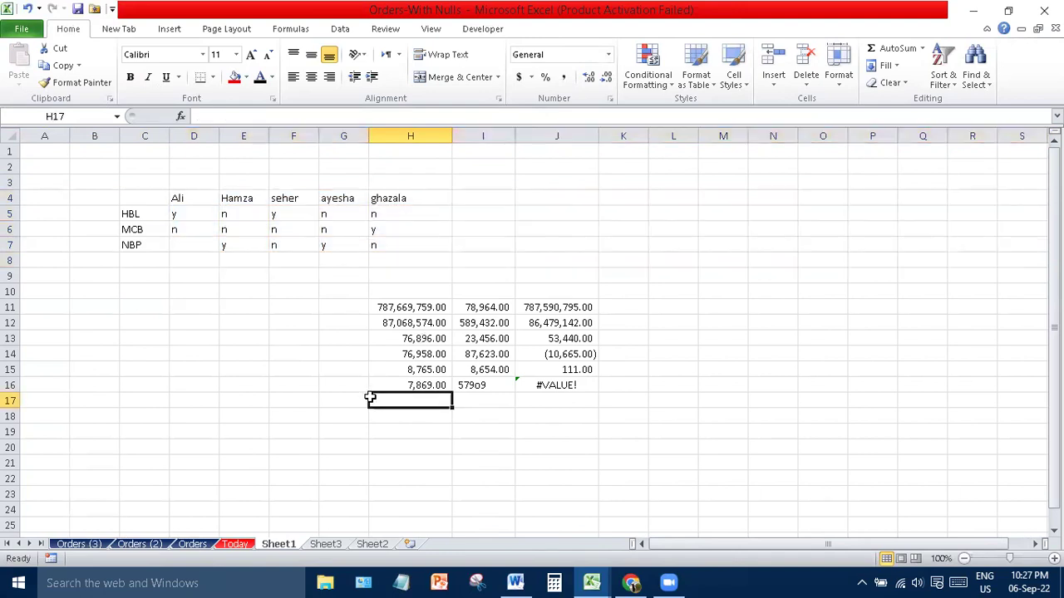
pyautogui.moveTo(117, 184); pyautogui.dragTo(406, 262)
pyautogui.hotkey('ctrl', 'c')
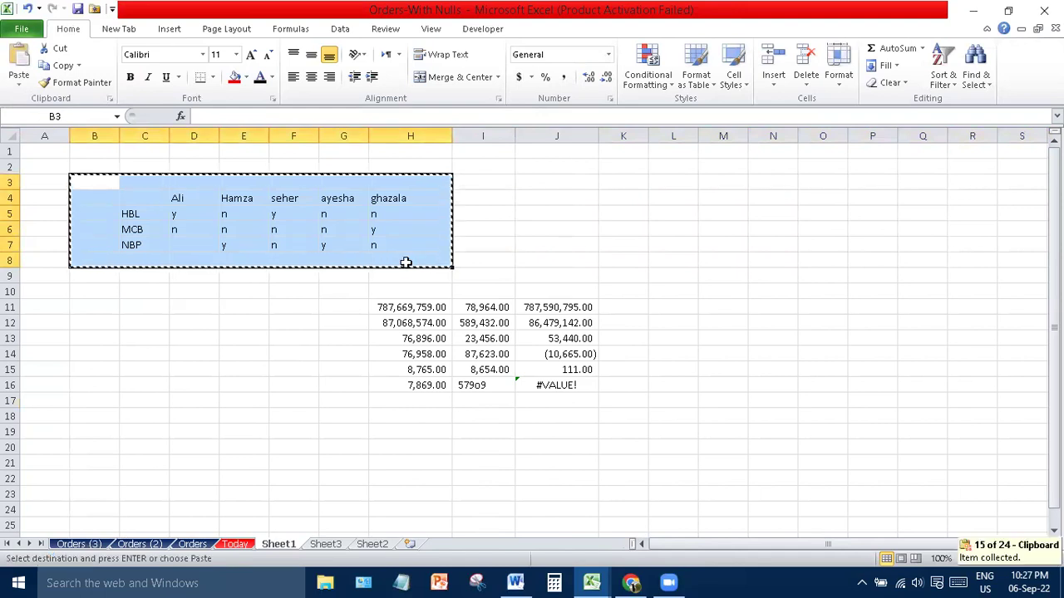
pyautogui.hotkey('ctrl', 'c')
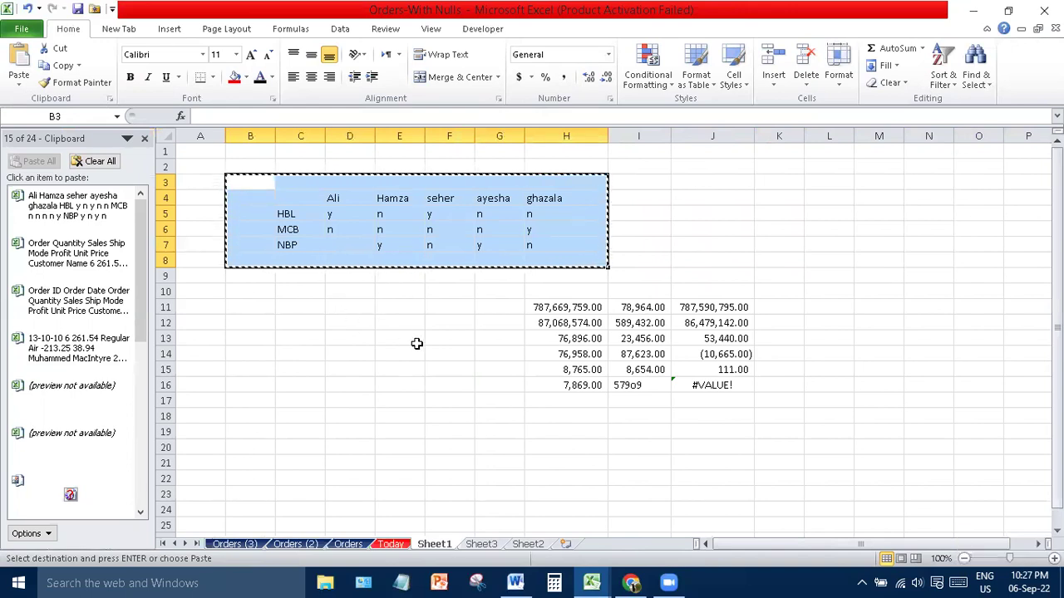
pyautogui.click(246, 430)
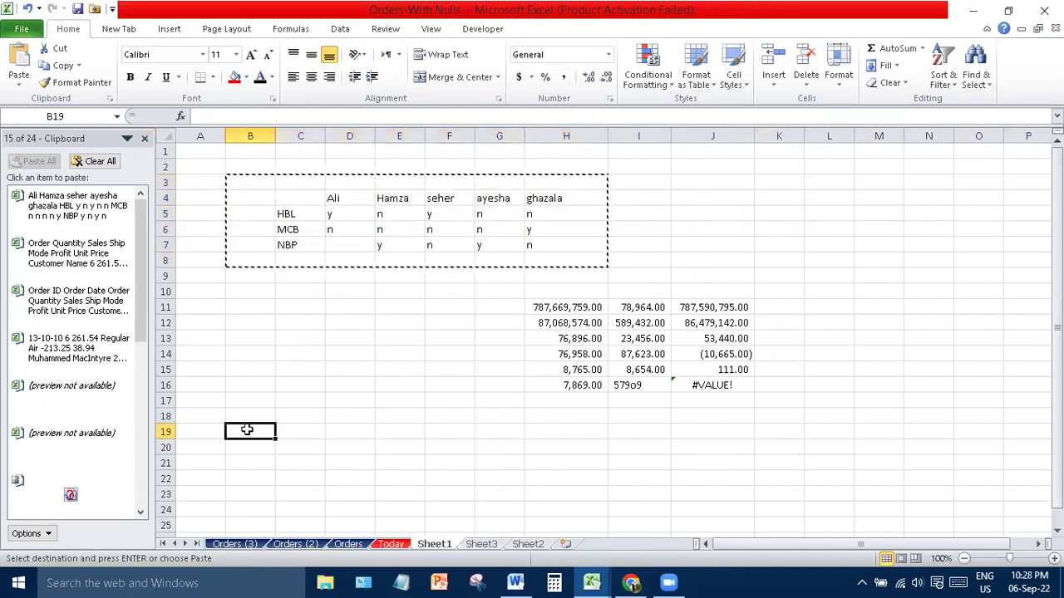
# - Paste the copied grid at B19 with Paste Special Transpose, names down and banks across
pyautogui.click(18, 85)
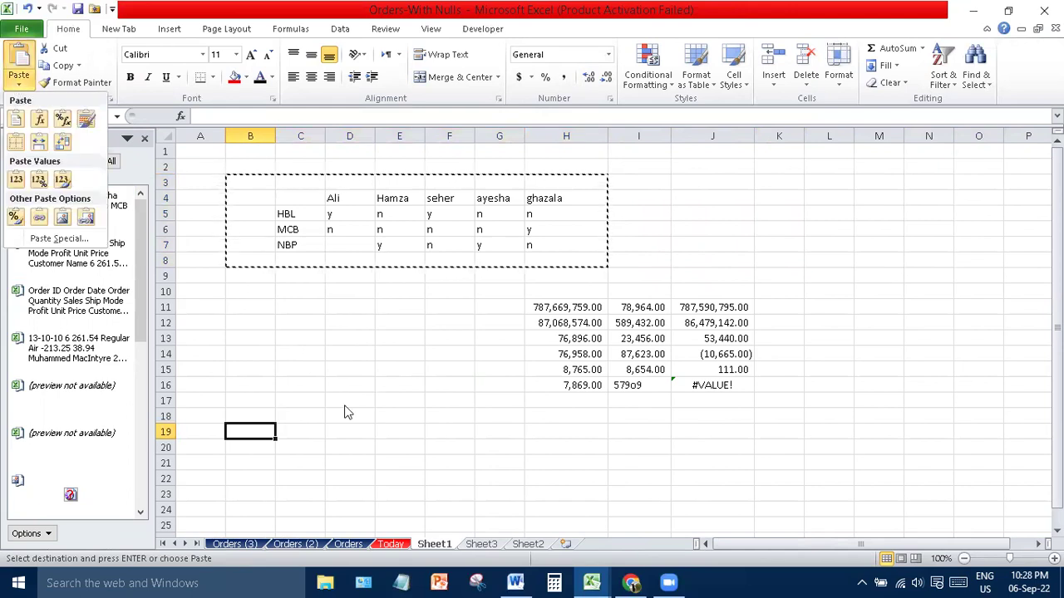
pyautogui.press('Escape')
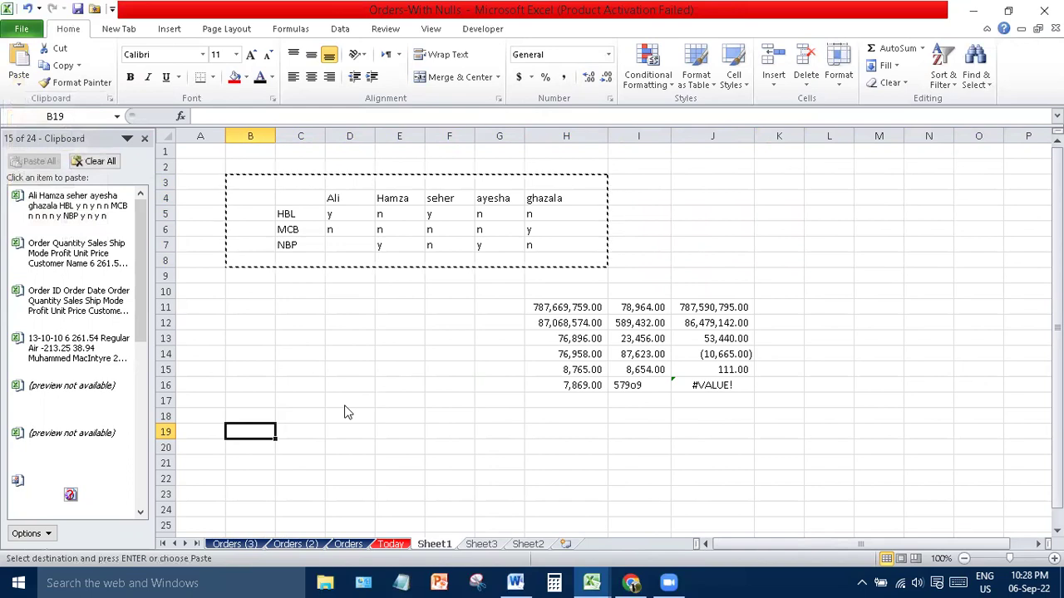
pyautogui.rightClick(348, 412)
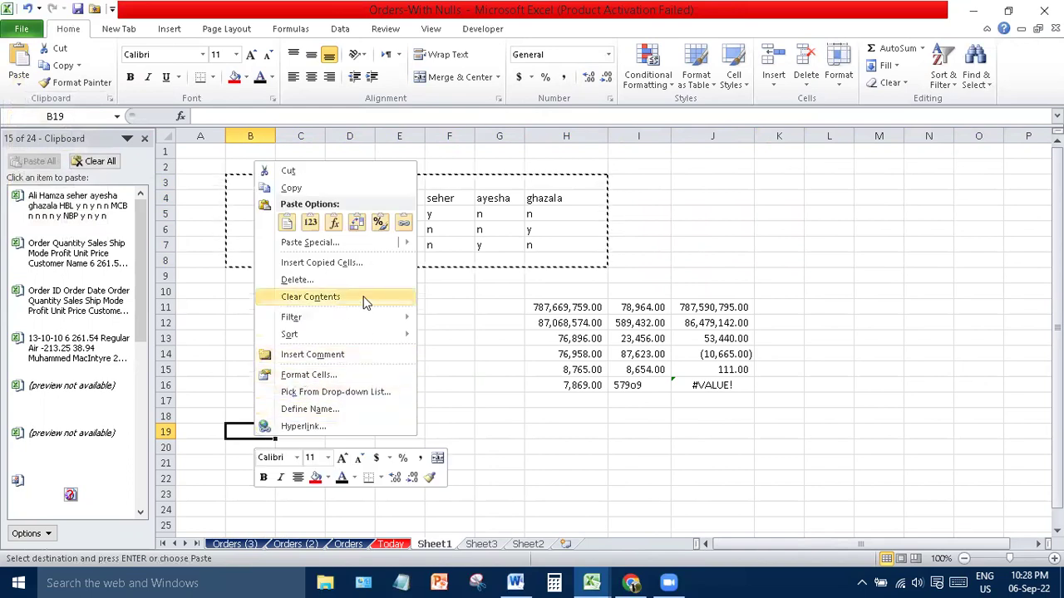
pyautogui.moveTo(381, 250)
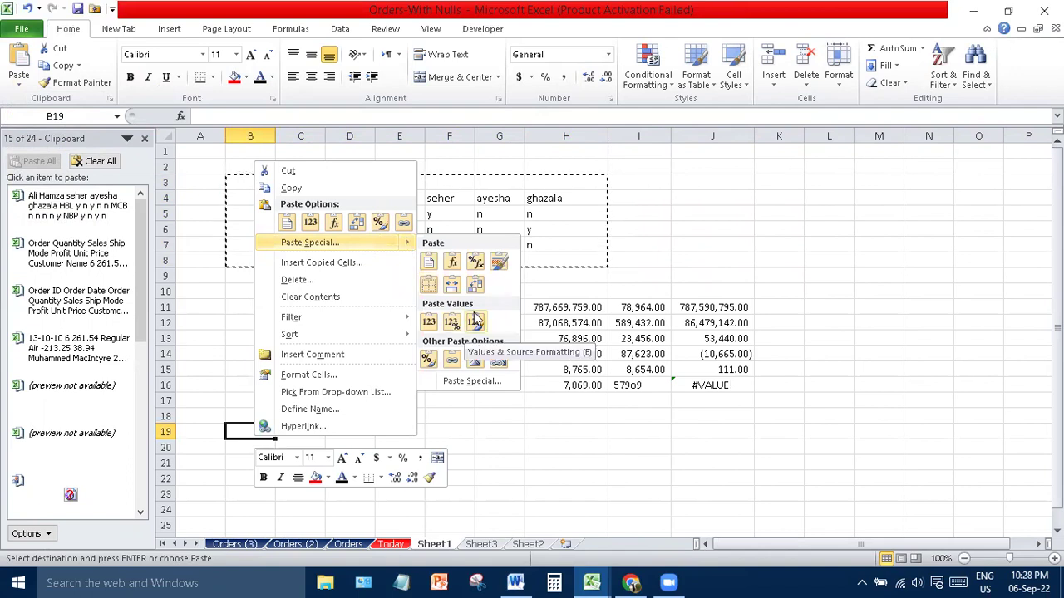
pyautogui.click(468, 381)
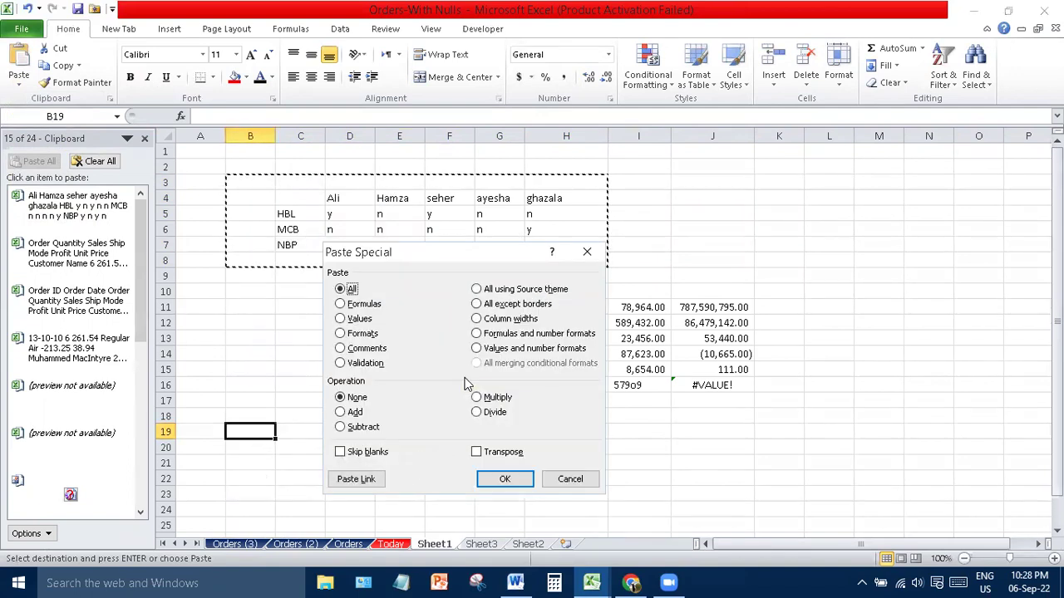
pyautogui.hotkey('alt', 'e')
pyautogui.press('Return')
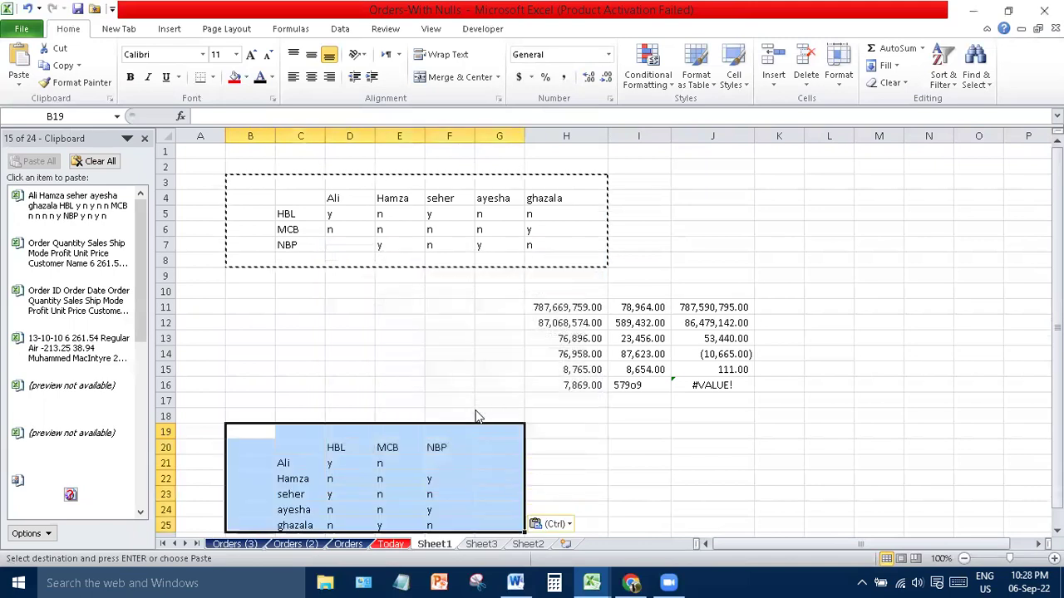
pyautogui.moveTo(1057, 327); pyautogui.dragTo(1058, 334)
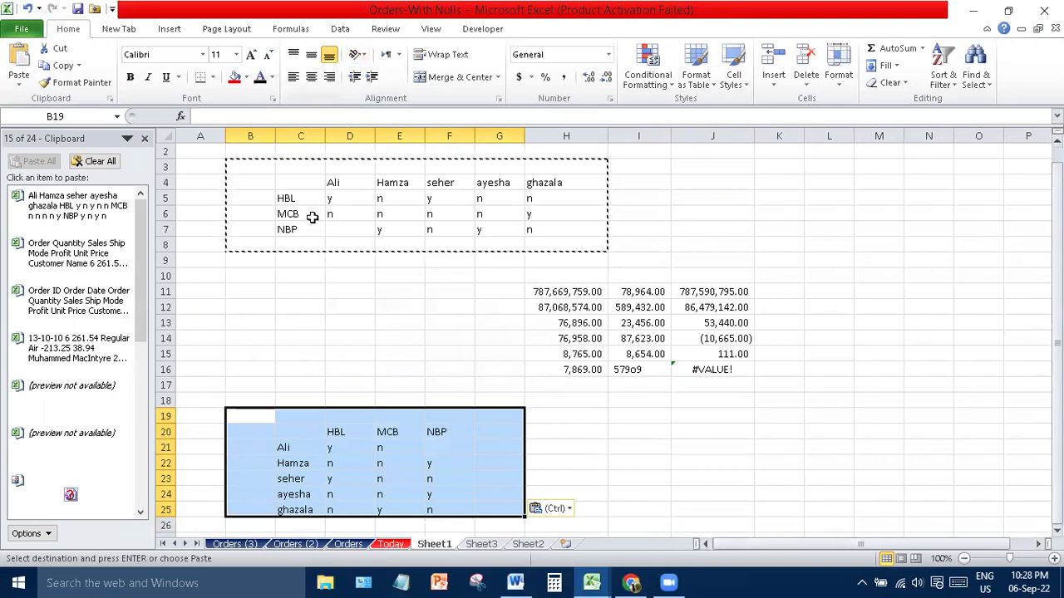
# - Select the original y/n table B3:H8 and clear the pending copy marquee
pyautogui.click(285, 201)
pyautogui.moveTo(285, 207); pyautogui.dragTo(286, 233)
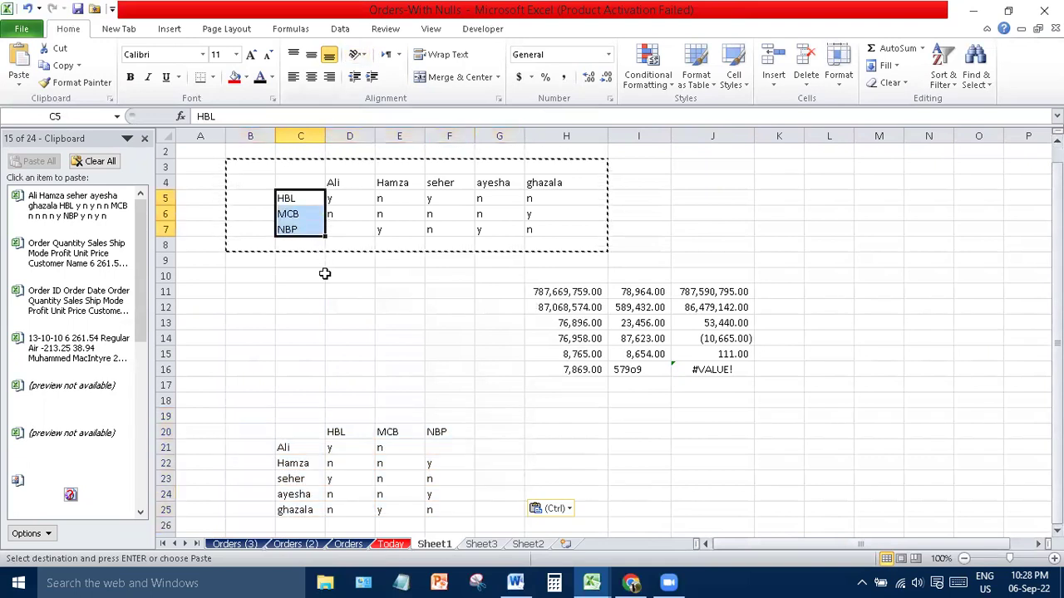
pyautogui.click(337, 426)
pyautogui.moveTo(337, 425); pyautogui.dragTo(449, 433)
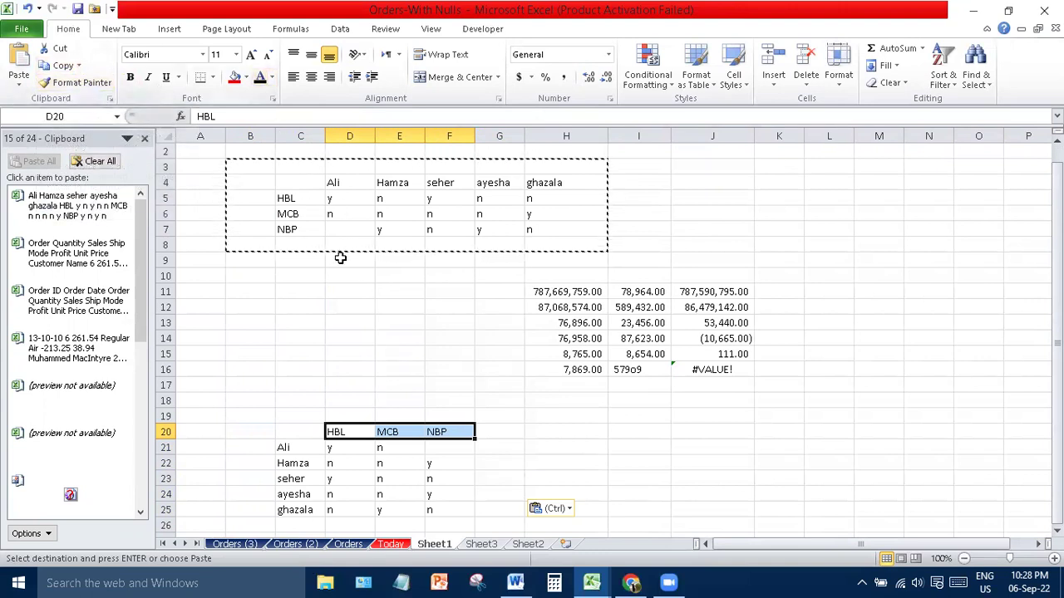
pyautogui.moveTo(235, 166); pyautogui.dragTo(567, 256)
pyautogui.press('Escape')
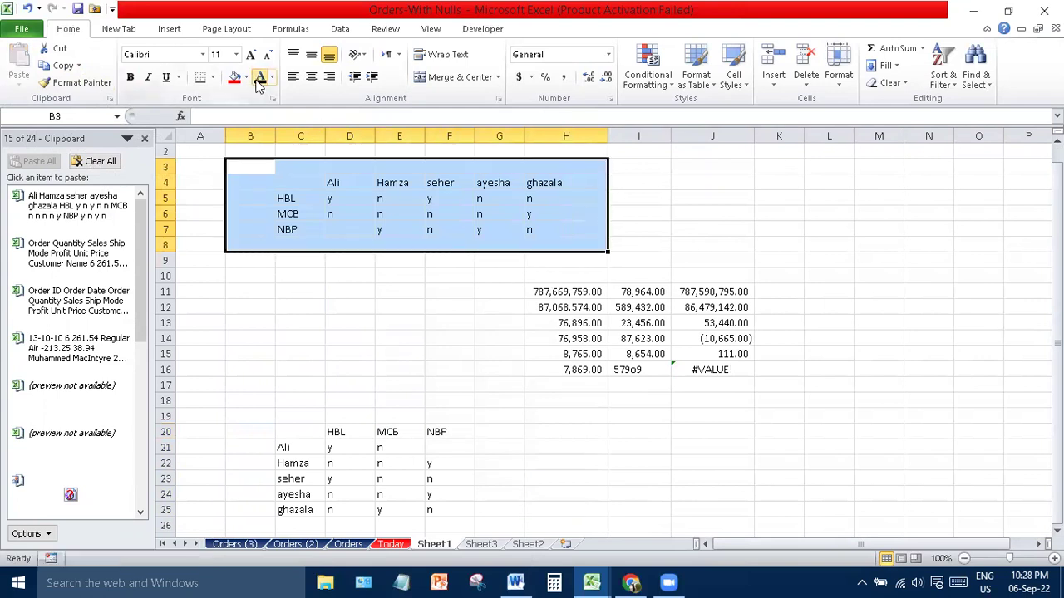
# - Format the B3:H8 text red, 14-point, bold, underlined and italic
pyautogui.click(271, 78)
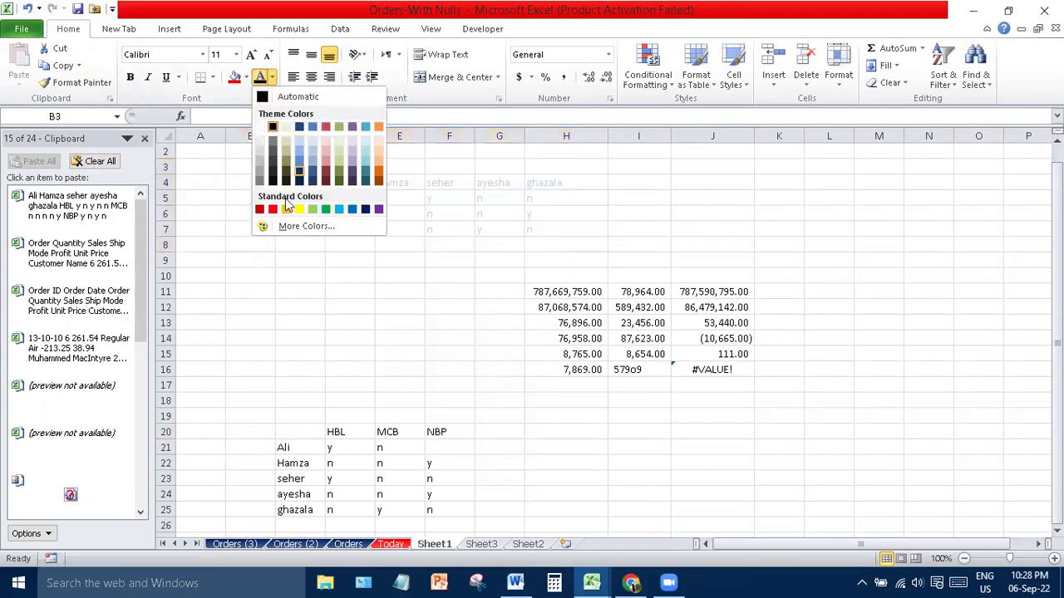
pyautogui.click(272, 209)
pyautogui.click(251, 54)
pyautogui.click(251, 54)
pyautogui.click(131, 77)
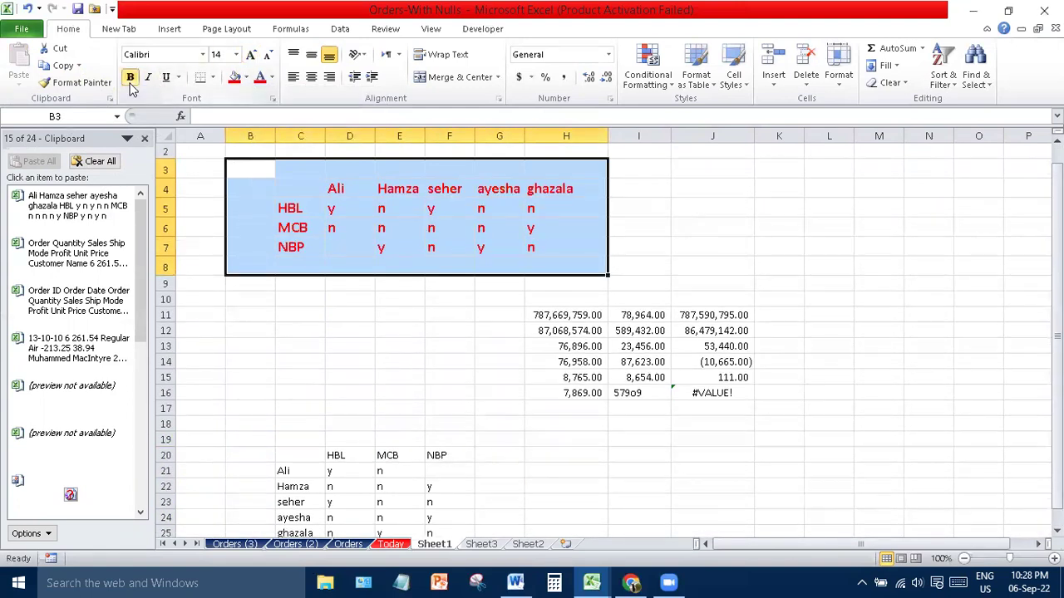
pyautogui.click(166, 78)
pyautogui.click(151, 77)
pyautogui.click(295, 221)
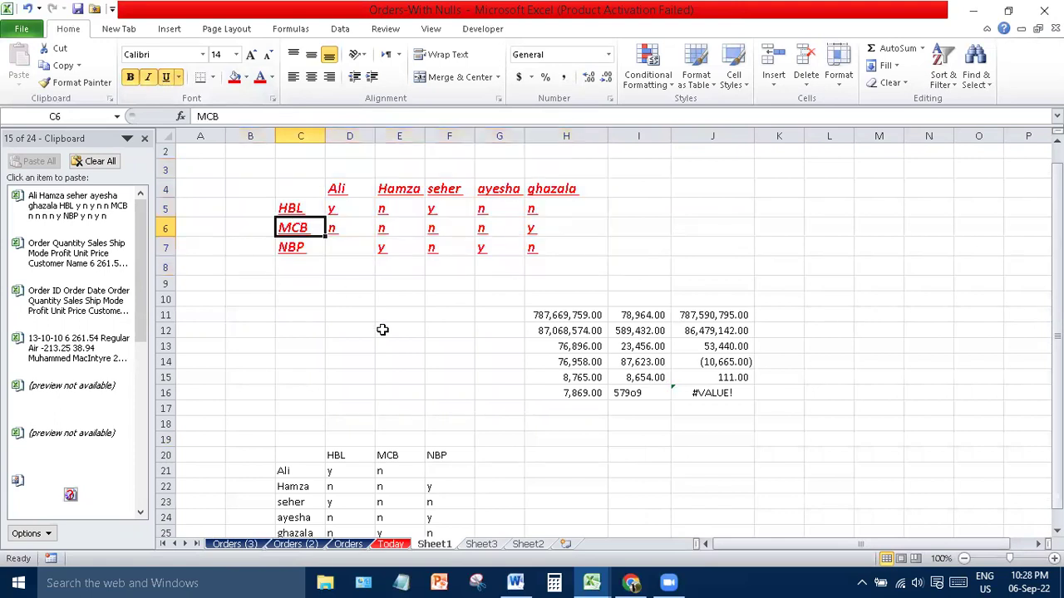
pyautogui.click(382, 330)
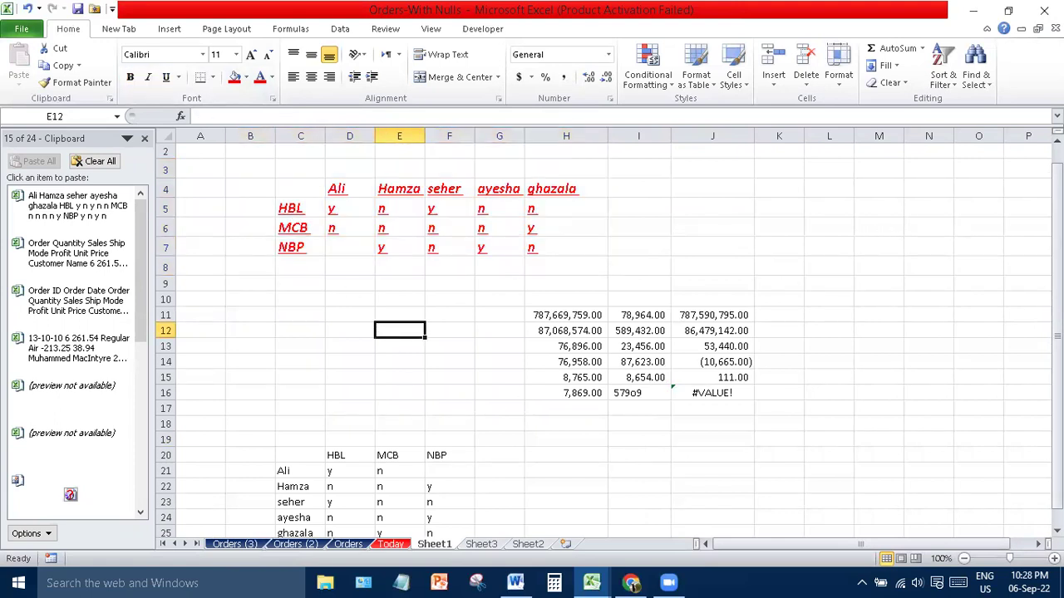
pyautogui.moveTo(1057, 270); pyautogui.dragTo(1057, 284)
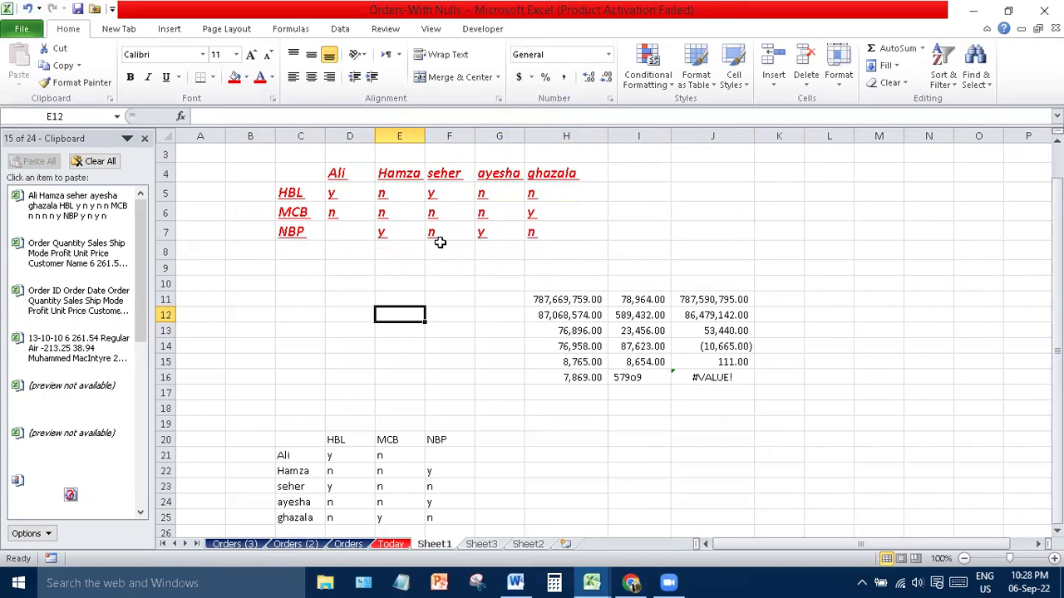
# - Turn the HBL, MCB and NBP labels in C5:C7 black
pyautogui.moveTo(300, 193); pyautogui.dragTo(299, 232)
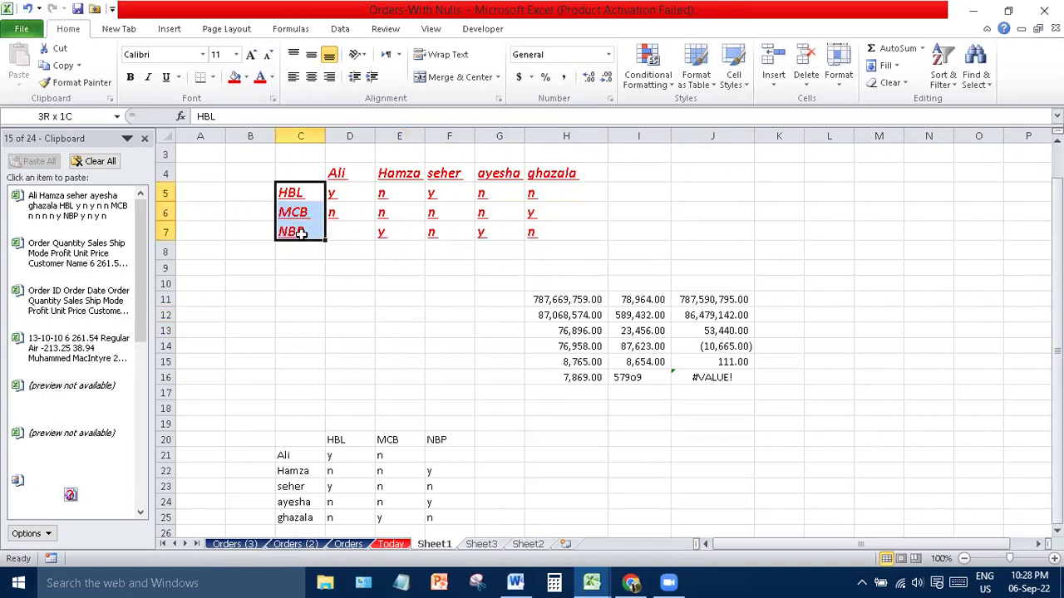
pyautogui.click(270, 80)
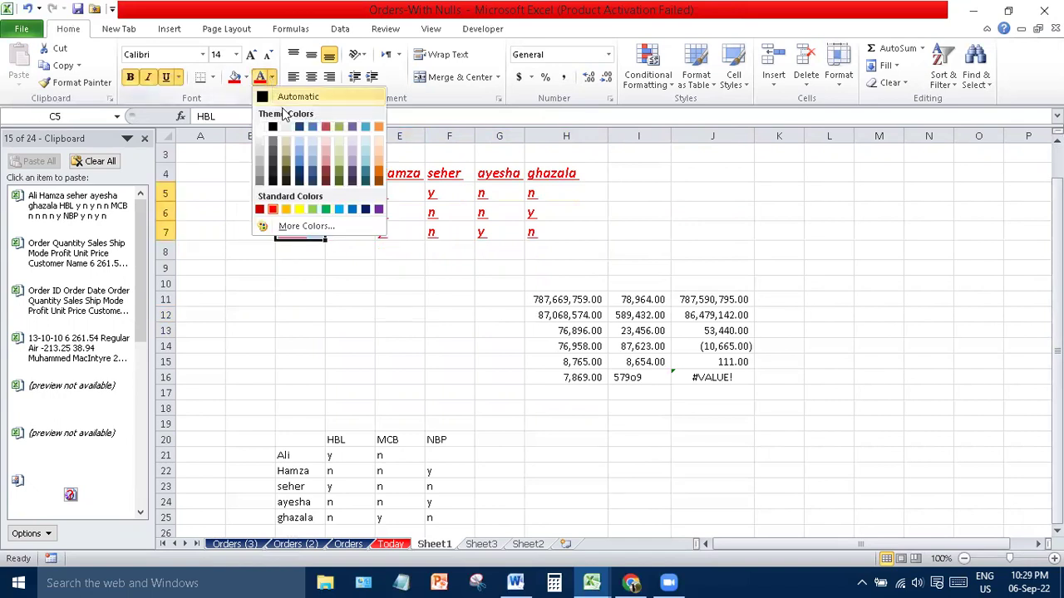
pyautogui.click(278, 125)
pyautogui.click(298, 323)
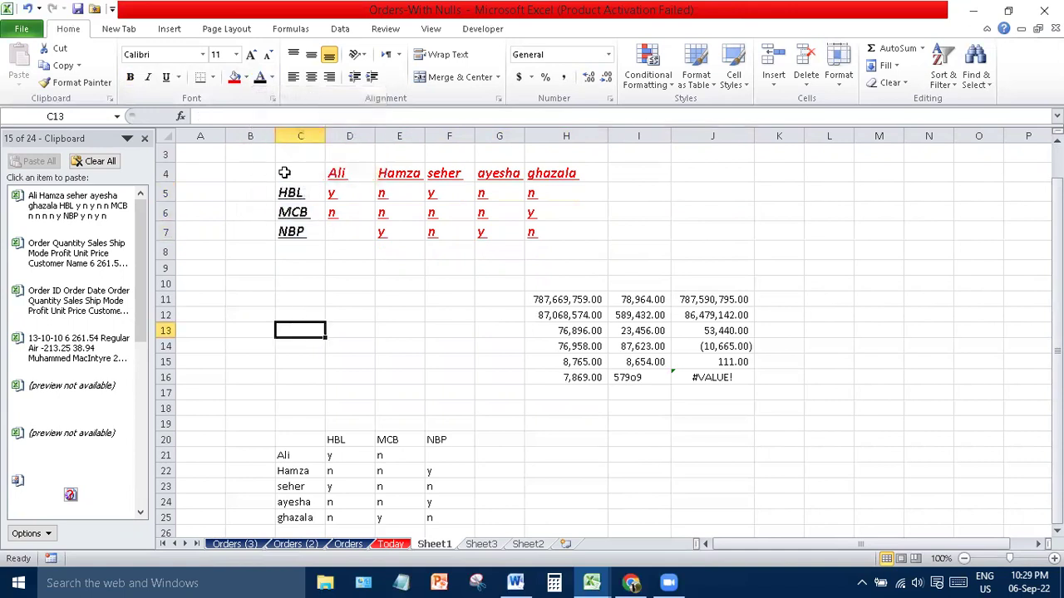
# - With Format Painter, apply the labels' style, then a red name header's style, to the transposed table
pyautogui.moveTo(285, 189); pyautogui.dragTo(288, 231)
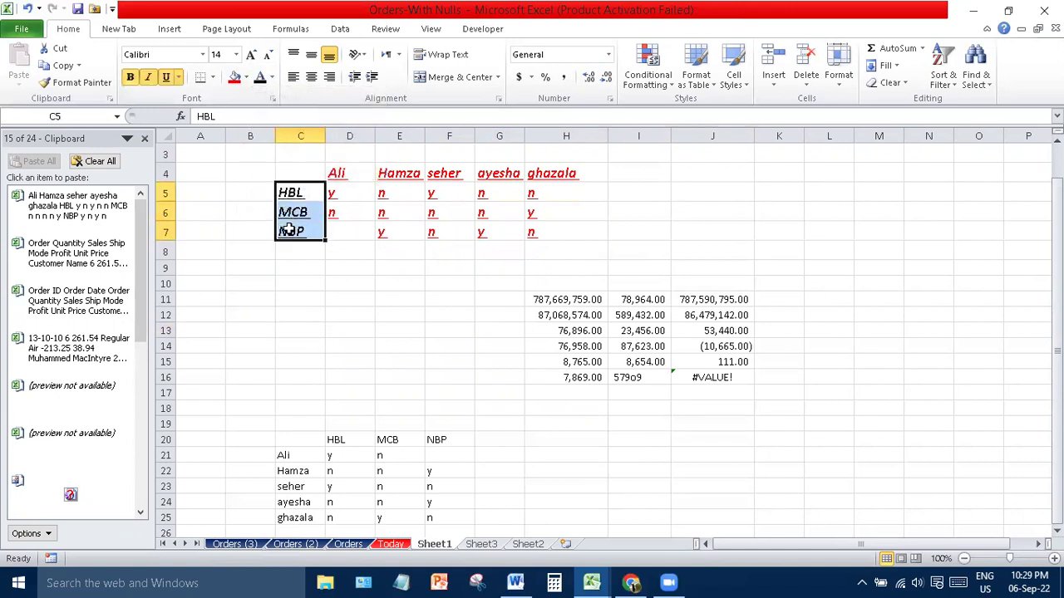
pyautogui.click(82, 83)
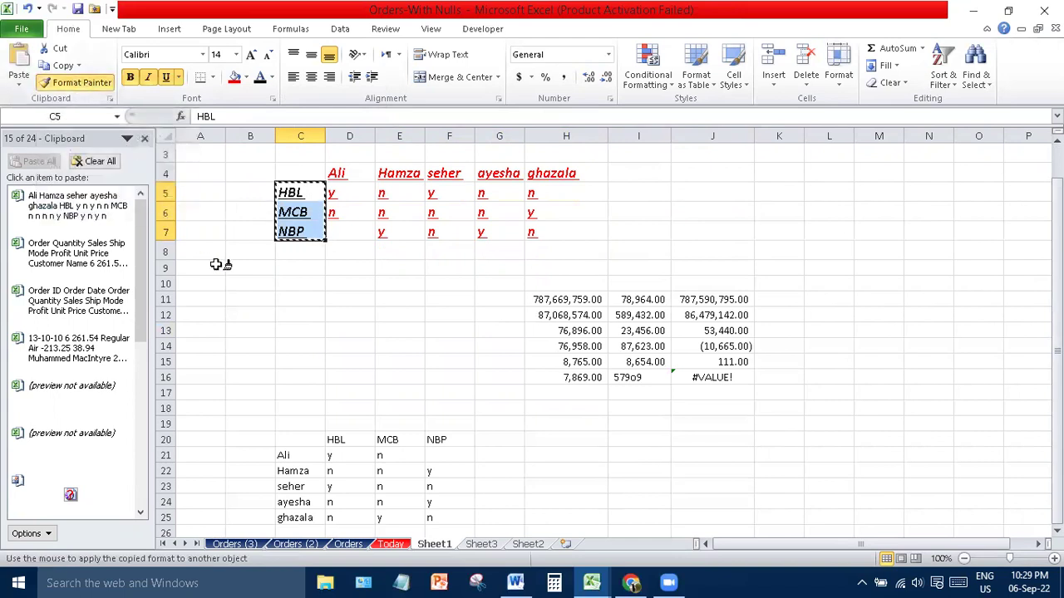
pyautogui.moveTo(263, 420); pyautogui.dragTo(447, 512)
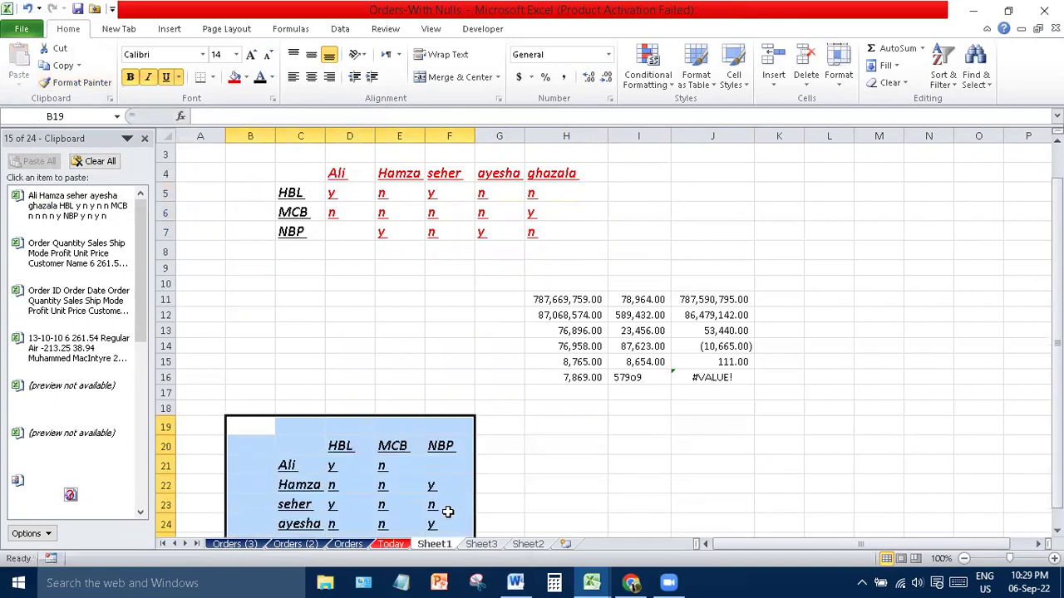
pyautogui.click(404, 170)
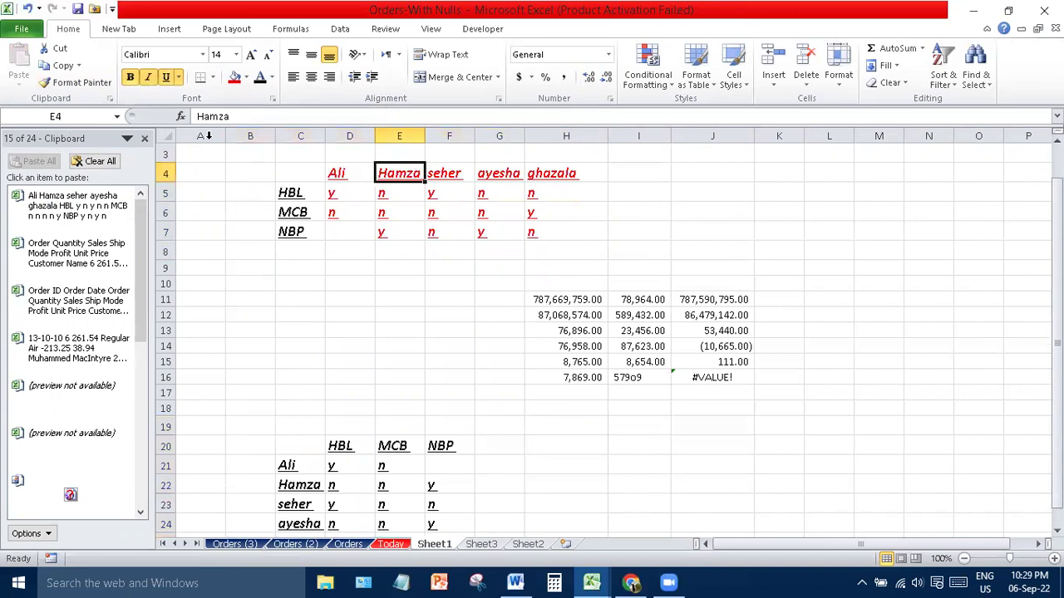
pyautogui.click(83, 84)
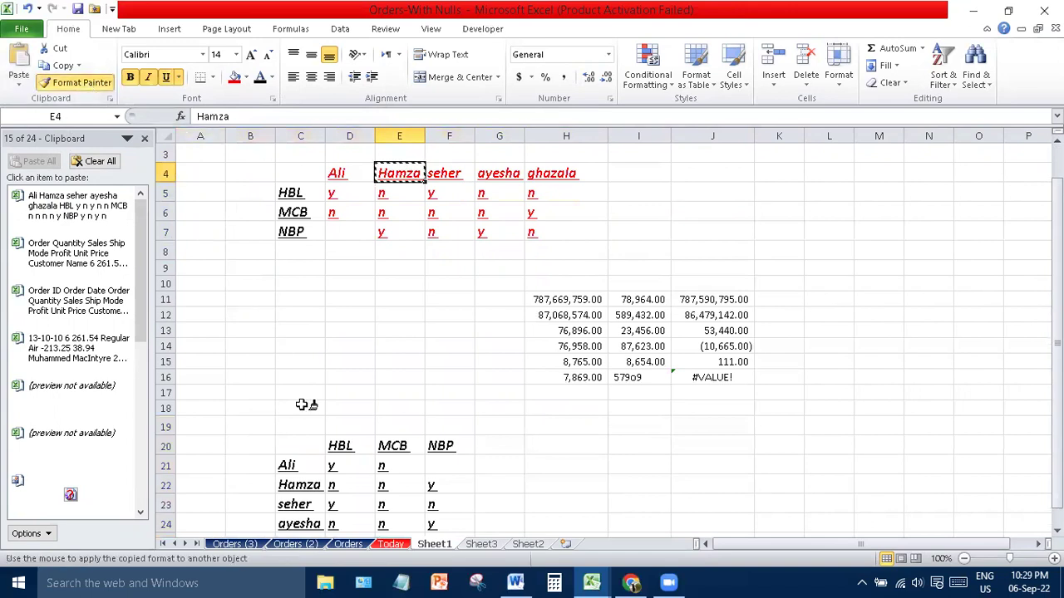
pyautogui.moveTo(264, 413)
pyautogui.mouseDown()
pyautogui.moveTo(374, 515)
pyautogui.moveTo(489, 527)
pyautogui.moveTo(487, 540)
pyautogui.moveTo(471, 510)
pyautogui.moveTo(473, 523)
pyautogui.mouseUp()
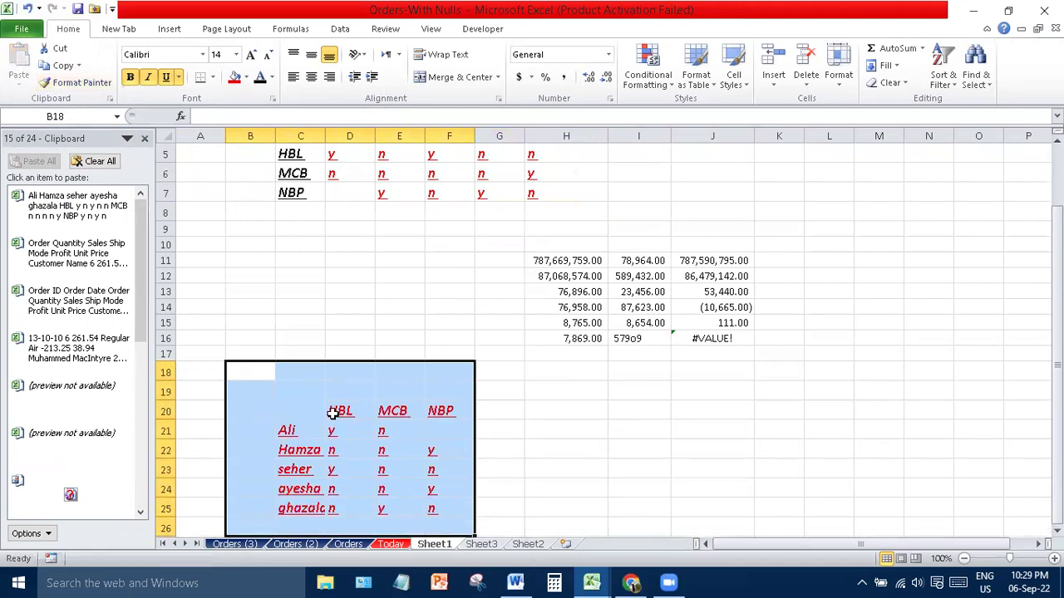
# - Enter test text jkasld and sdla in B18:B19 and sdak;jfp in A20
pyautogui.click(248, 379)
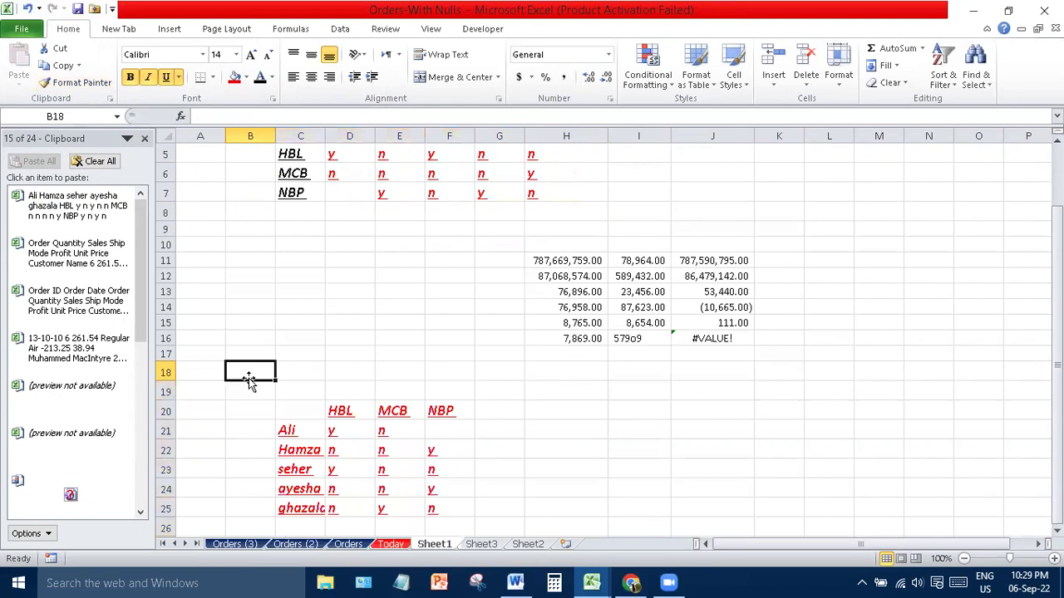
pyautogui.write('jkasld')
pyautogui.press('Return')
pyautogui.write('sdla')
pyautogui.press('Return')
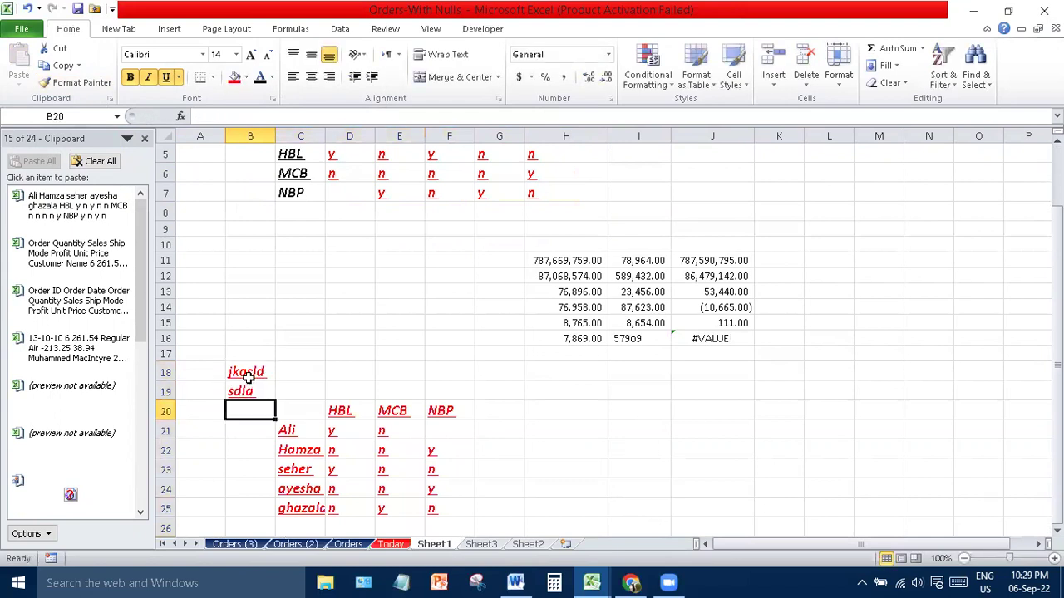
pyautogui.press('Left')
pyautogui.write('sdak;jfp')
pyautogui.press('Return')
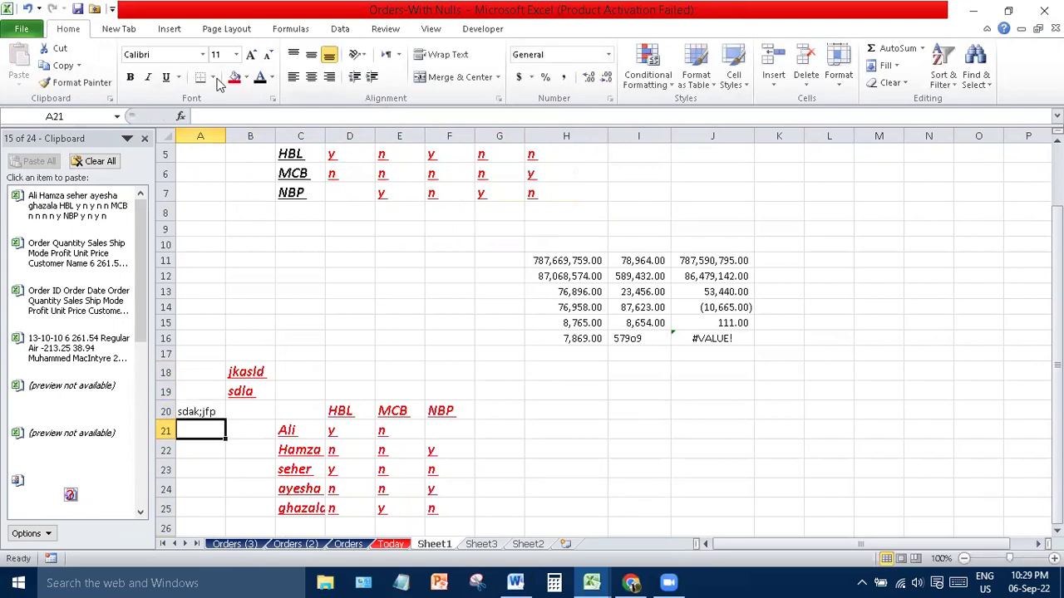
# - Change the selected cell A21's font size to 12
pyautogui.click(177, 56)
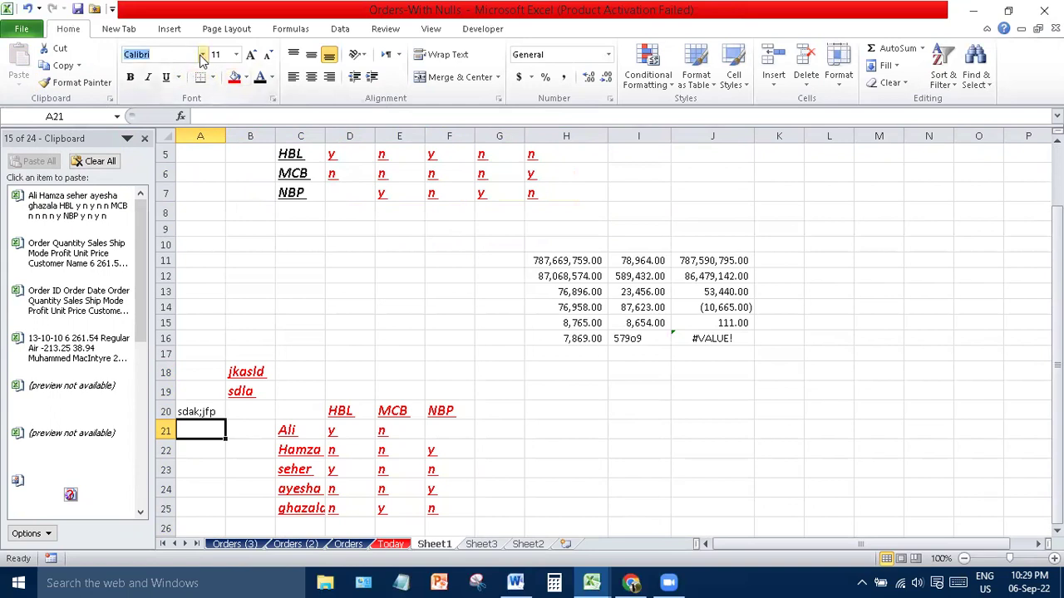
pyautogui.click(204, 56)
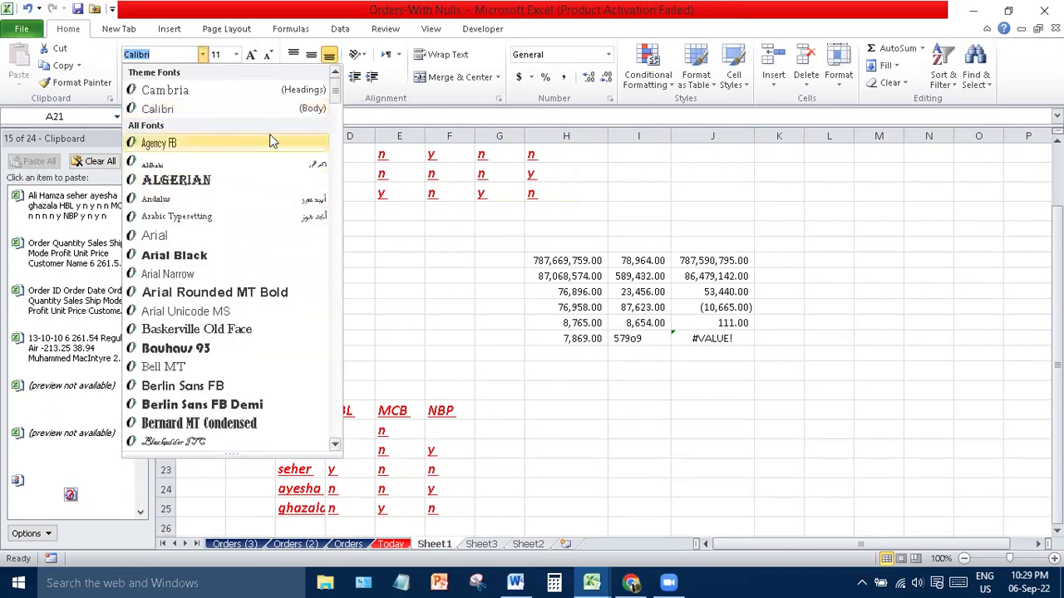
pyautogui.click(237, 55)
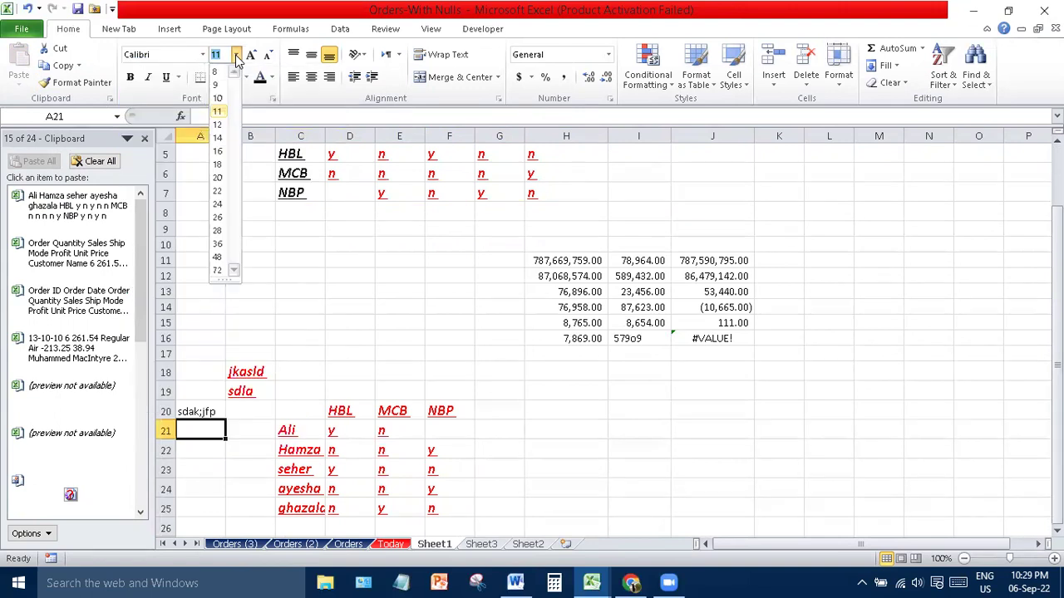
pyautogui.click(218, 118)
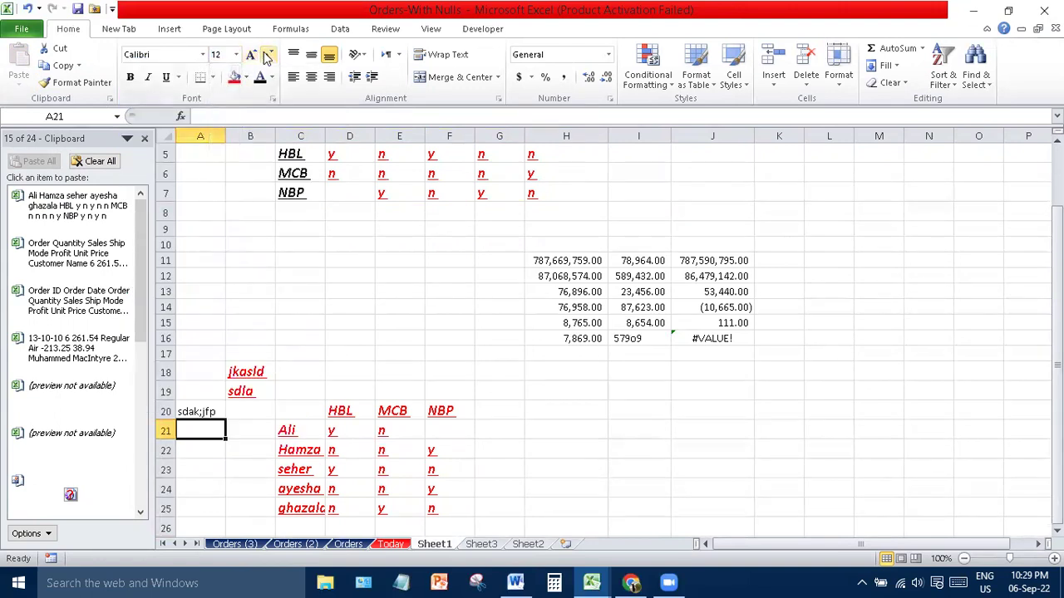
pyautogui.click(562, 270)
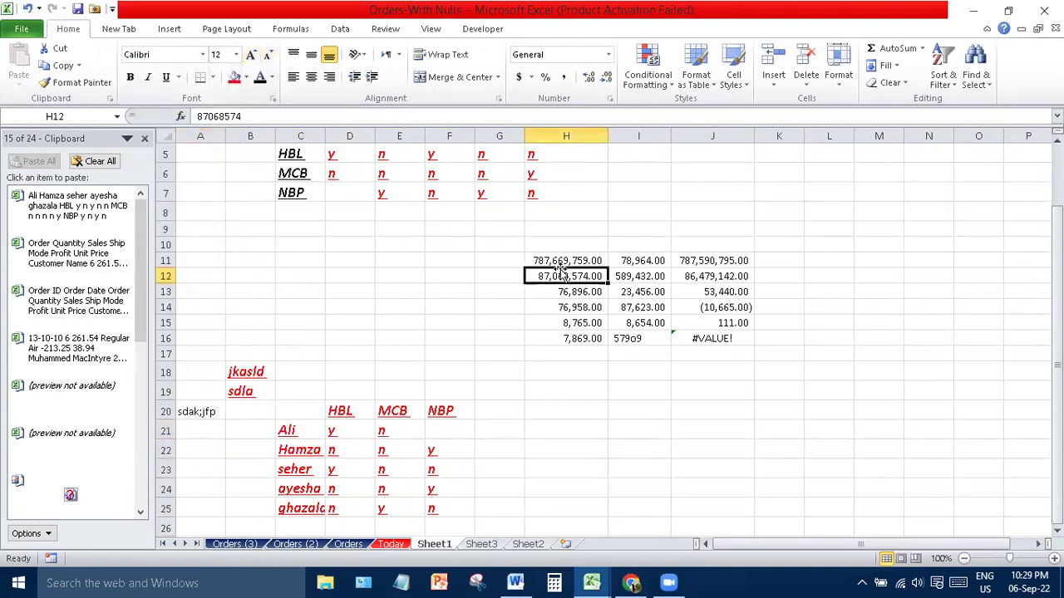
# - Set the name Ali in C21 to 16 pt font size
pyautogui.click(322, 425)
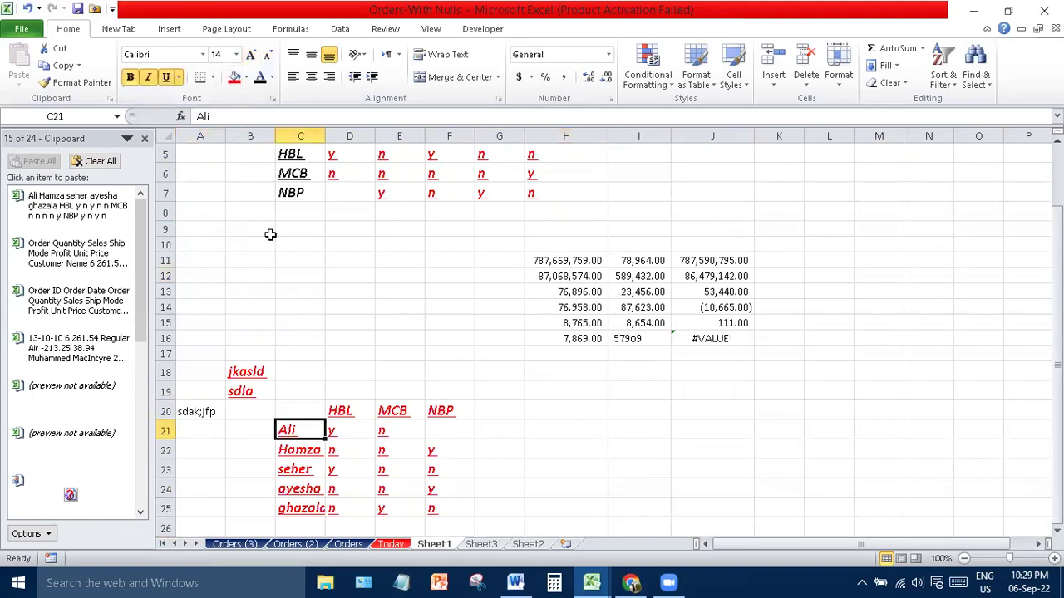
pyautogui.click(251, 55)
pyautogui.click(252, 55)
pyautogui.click(252, 54)
pyautogui.click(252, 55)
pyautogui.click(252, 55)
pyautogui.click(252, 55)
pyautogui.click(268, 55)
pyautogui.click(268, 55)
pyautogui.click(268, 55)
pyautogui.click(269, 55)
pyautogui.click(269, 55)
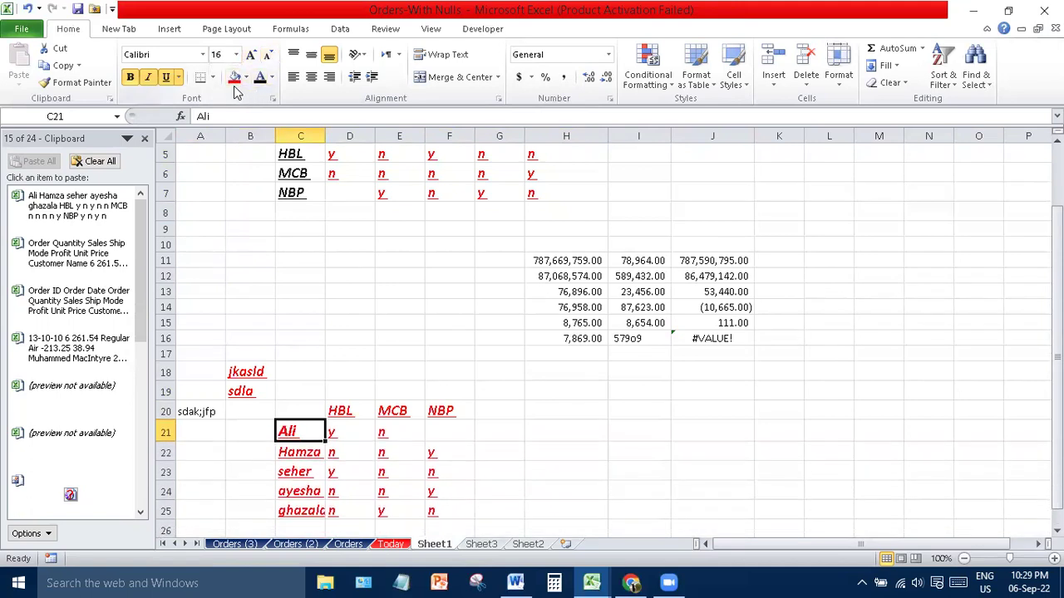
# - Give the Ali cell a yellow fill and dark blue text
pyautogui.click(245, 79)
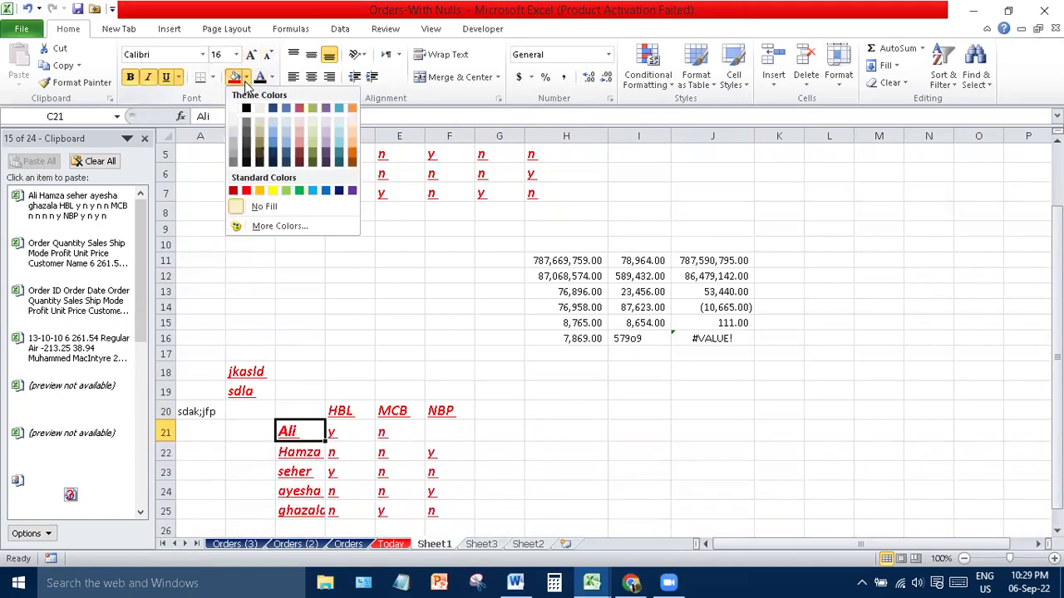
pyautogui.click(274, 192)
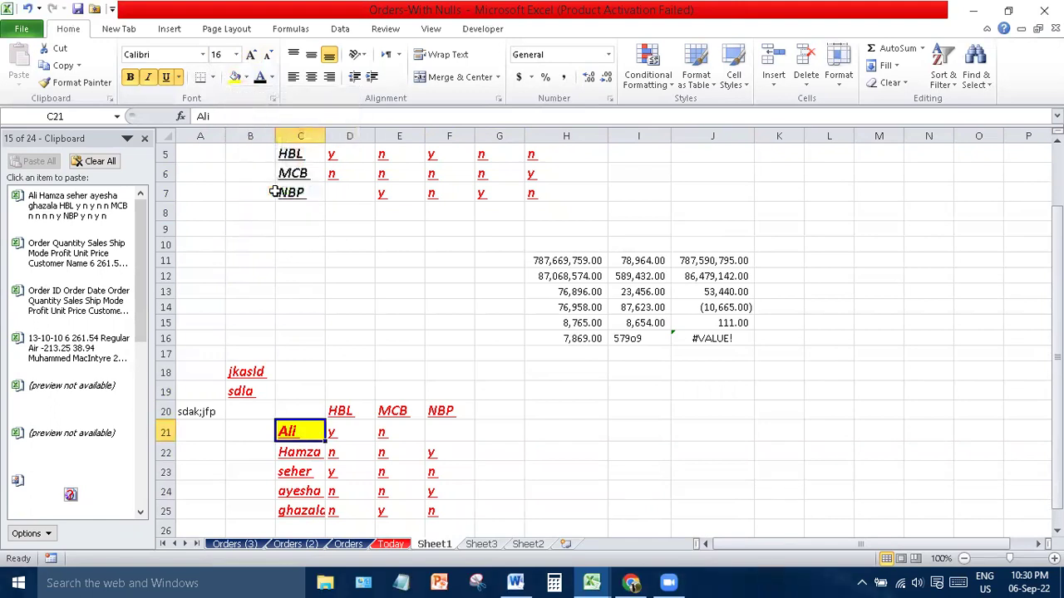
pyautogui.click(272, 77)
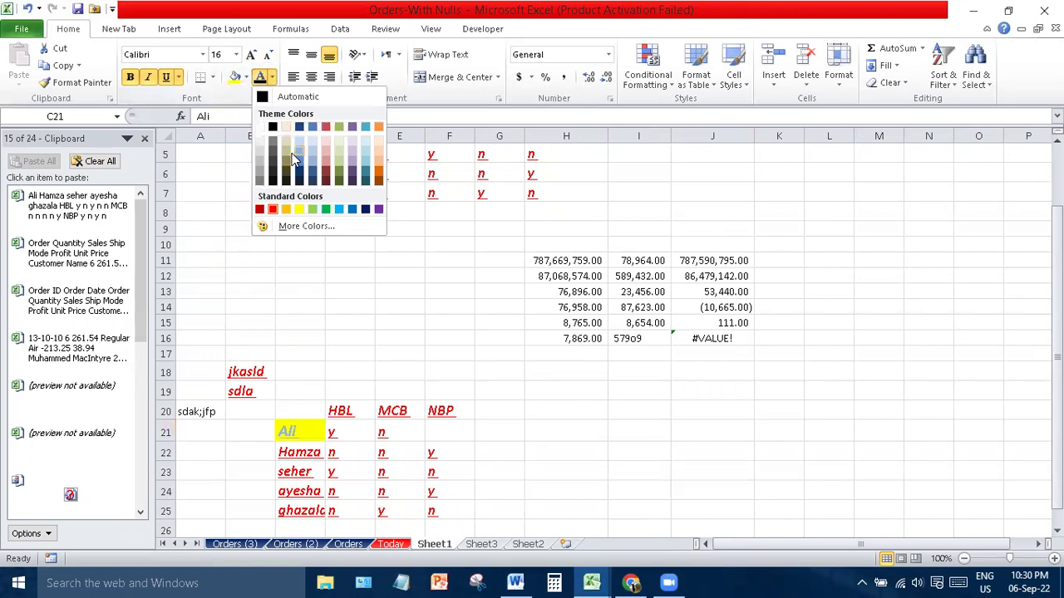
pyautogui.click(365, 209)
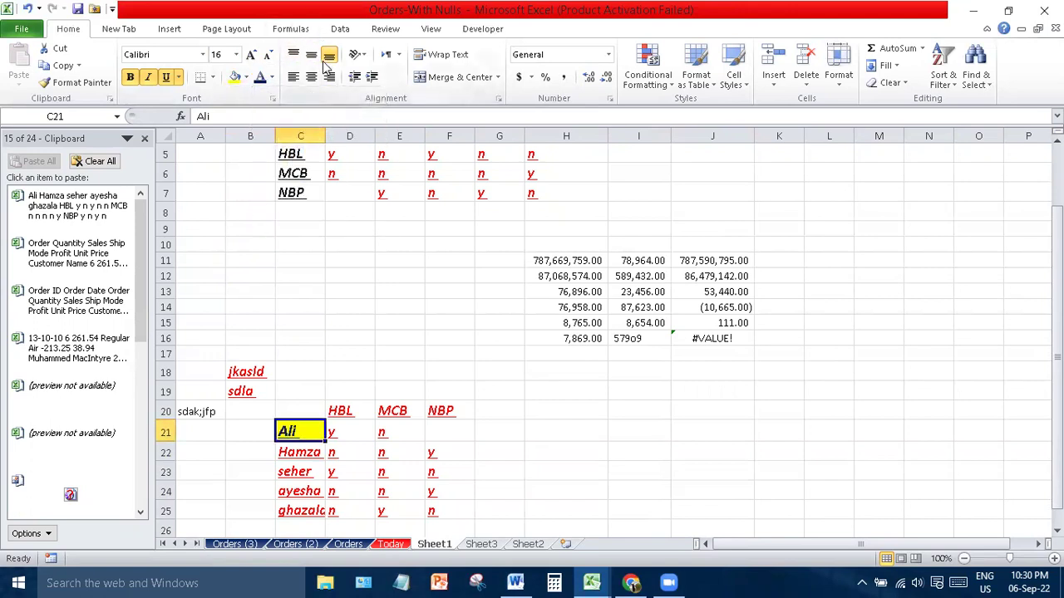
pyautogui.press('Up')
pyautogui.press('Up')
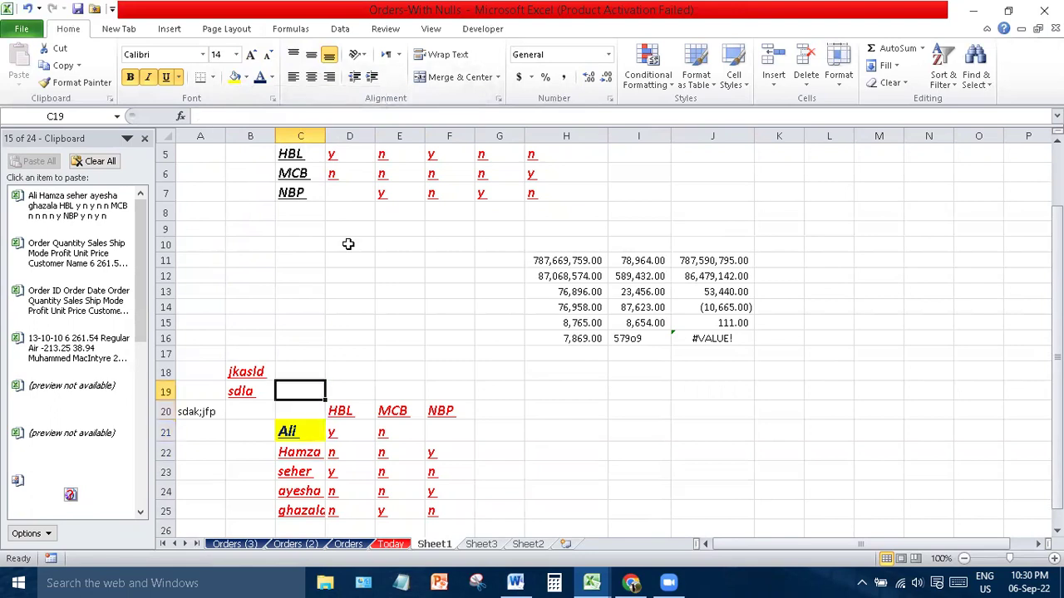
# - Widen columns C through I together, leaving the bank table C5:H8 selected
pyautogui.moveTo(165, 155); pyautogui.dragTo(157, 205)
pyautogui.click(333, 288)
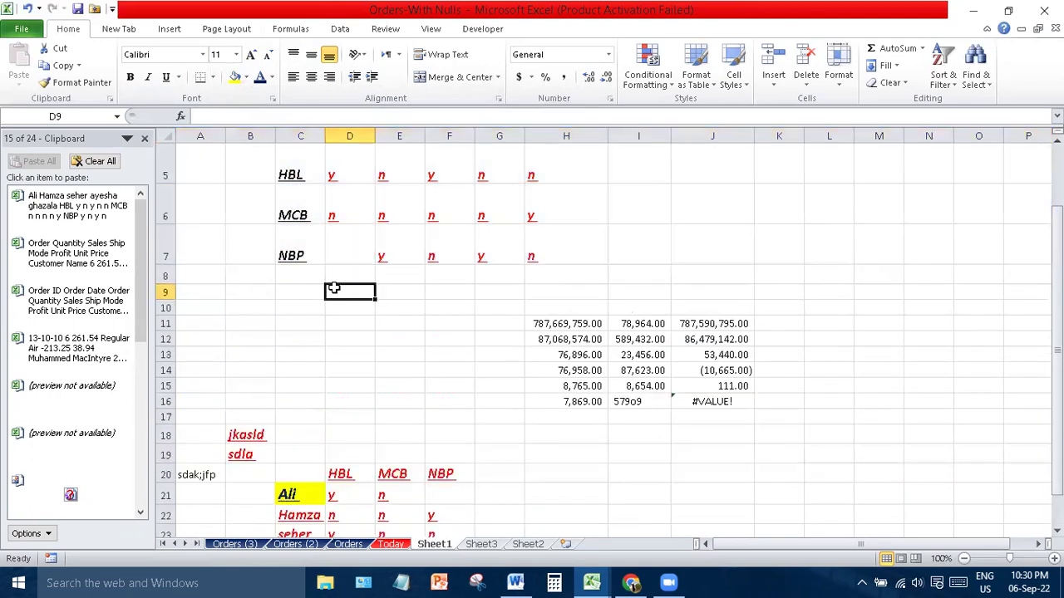
pyautogui.moveTo(293, 161); pyautogui.dragTo(599, 249)
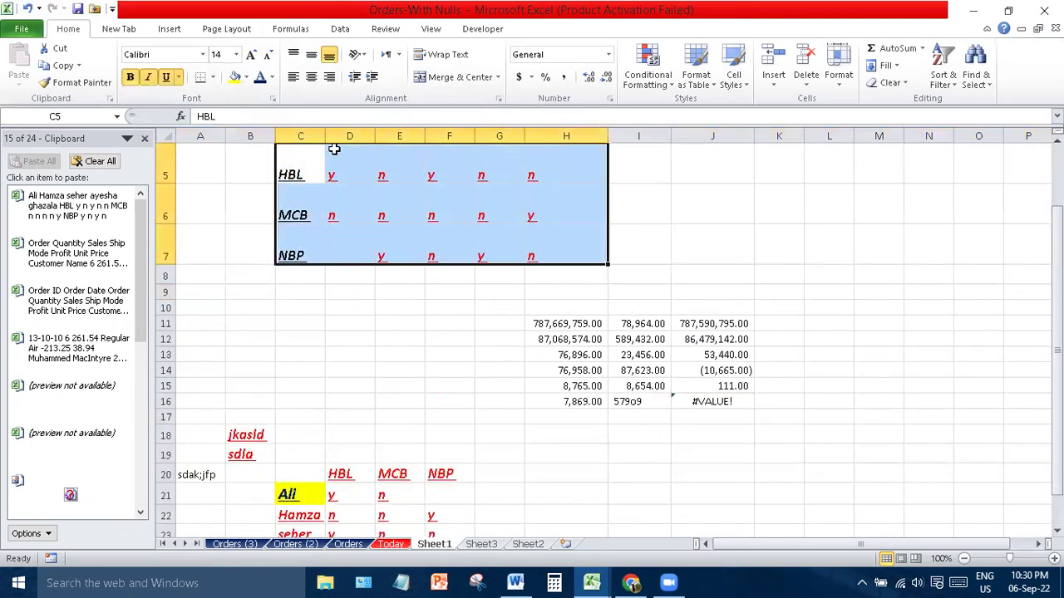
pyautogui.moveTo(300, 125); pyautogui.dragTo(639, 121)
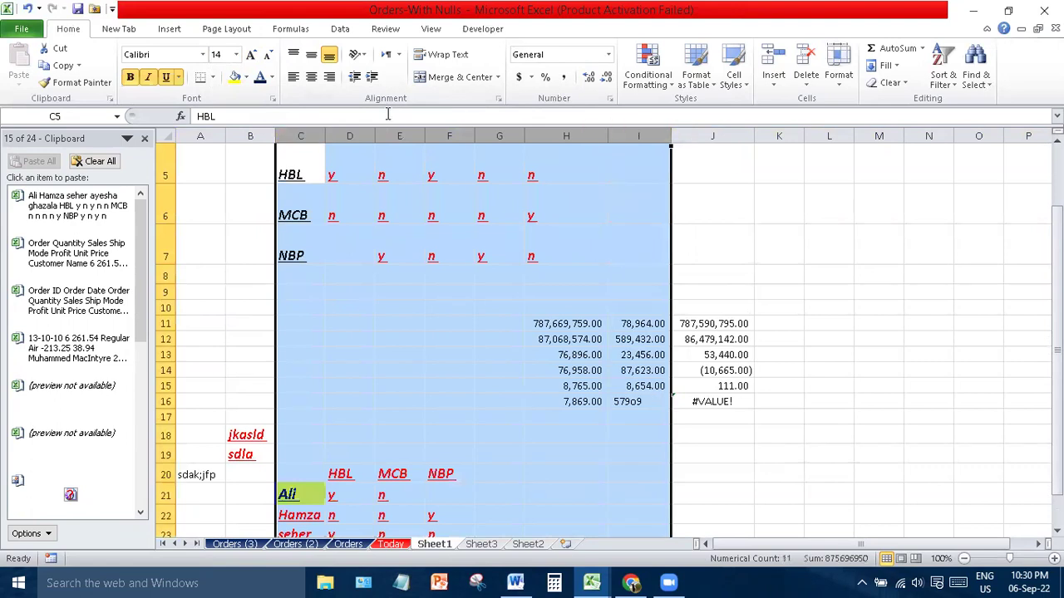
pyautogui.moveTo(374, 133); pyautogui.dragTo(408, 133)
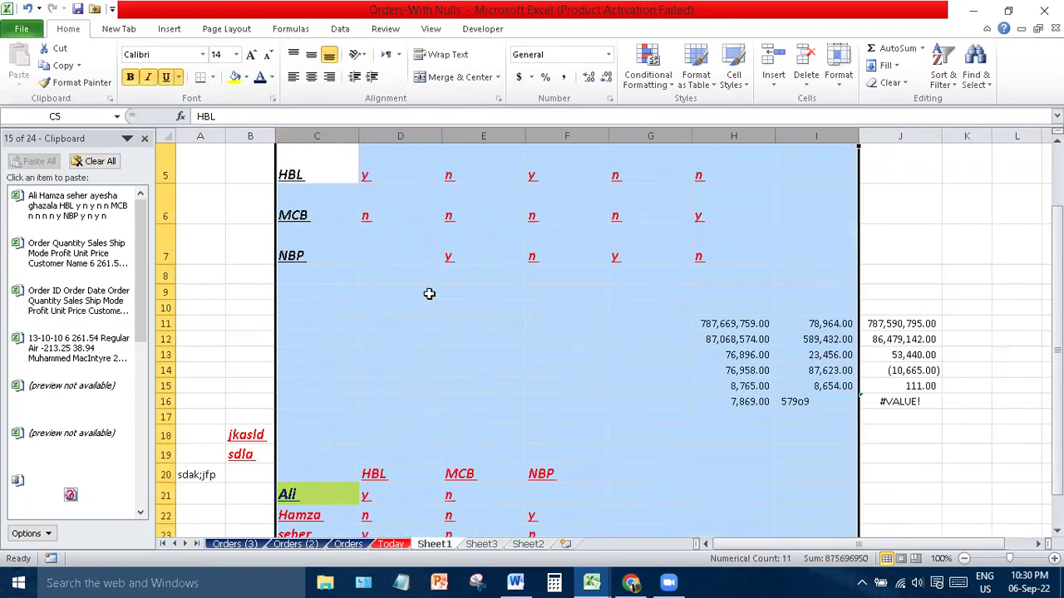
pyautogui.click(428, 294)
pyautogui.moveTo(301, 160); pyautogui.dragTo(707, 272)
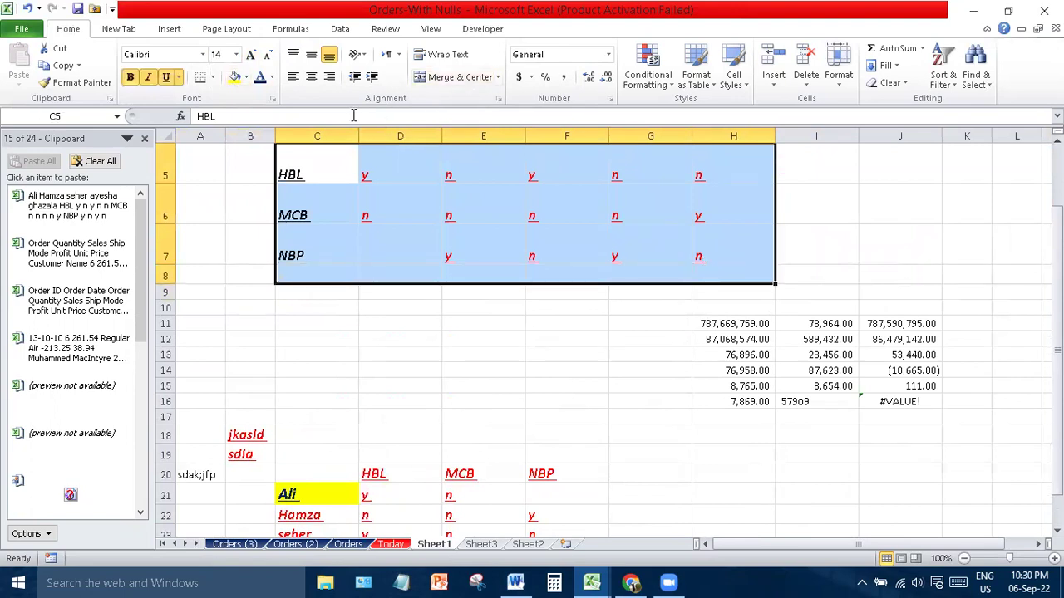
# - Centre the C5:H8 bank table entries both horizontally and vertically
pyautogui.click(293, 54)
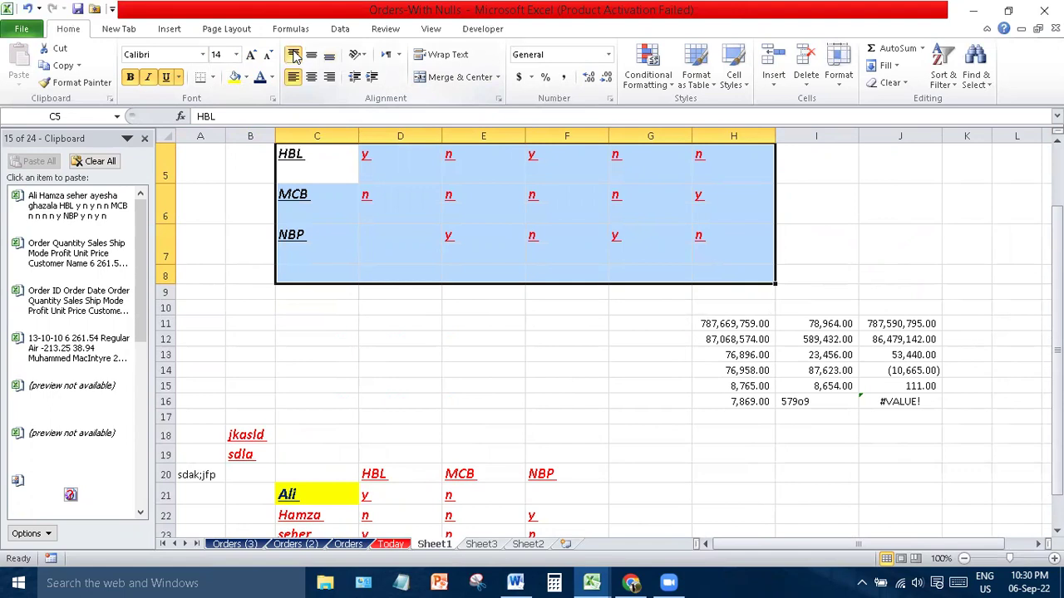
pyautogui.click(313, 56)
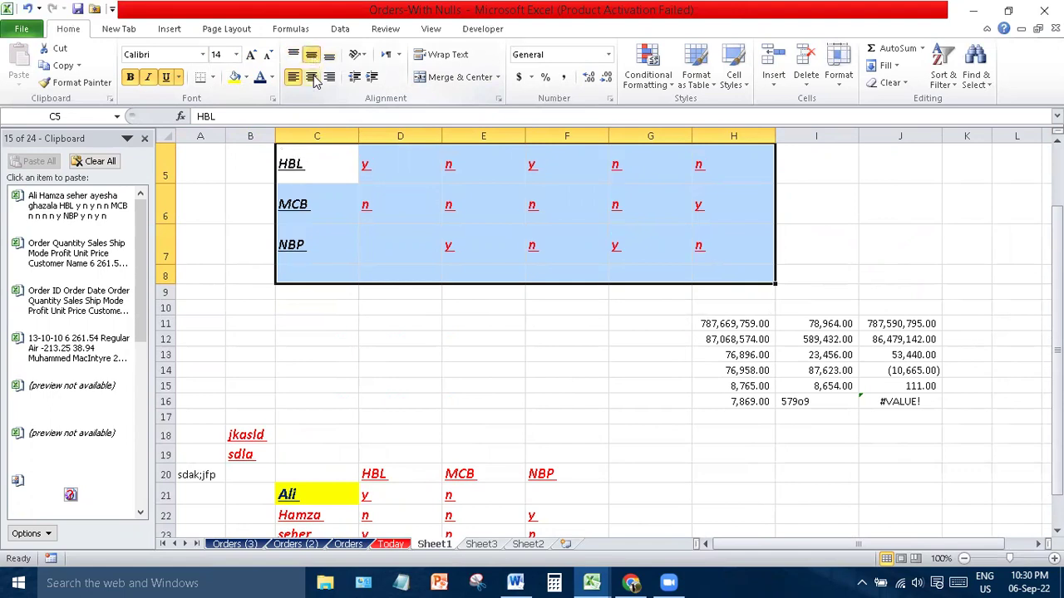
pyautogui.click(312, 76)
pyautogui.click(329, 77)
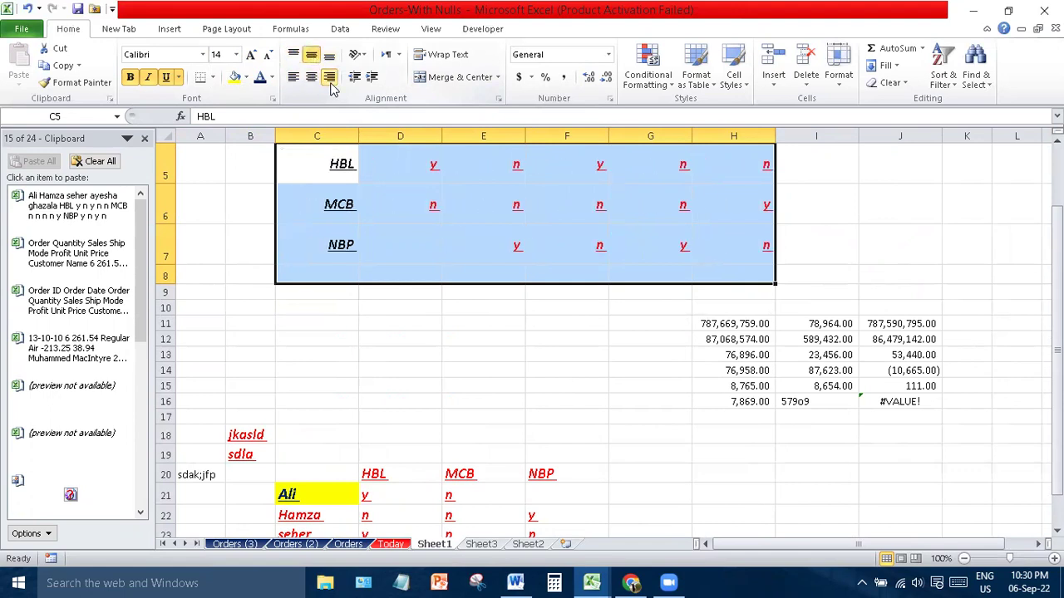
pyautogui.click(329, 56)
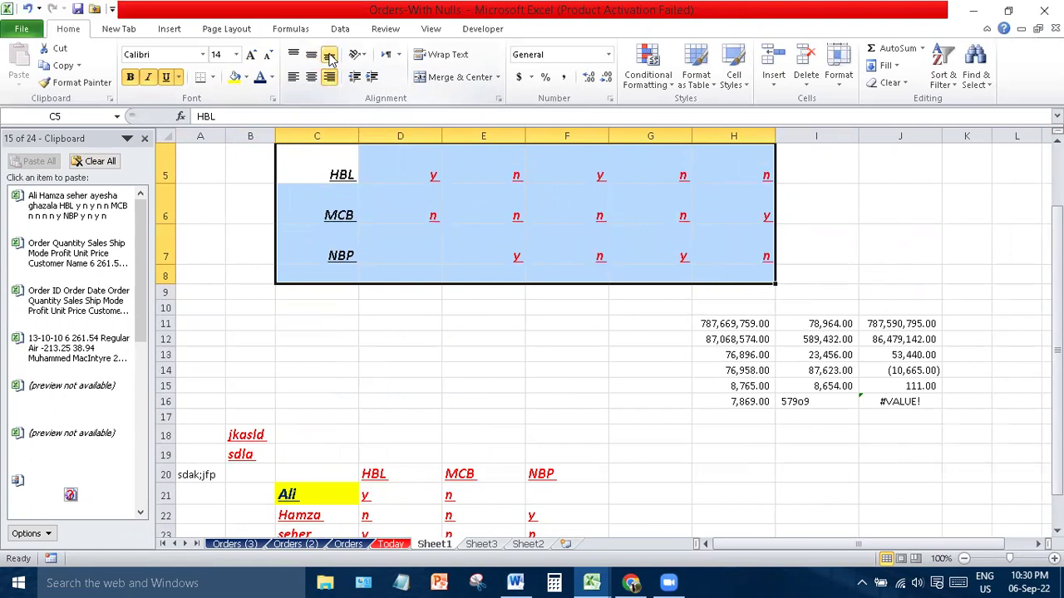
pyautogui.click(311, 76)
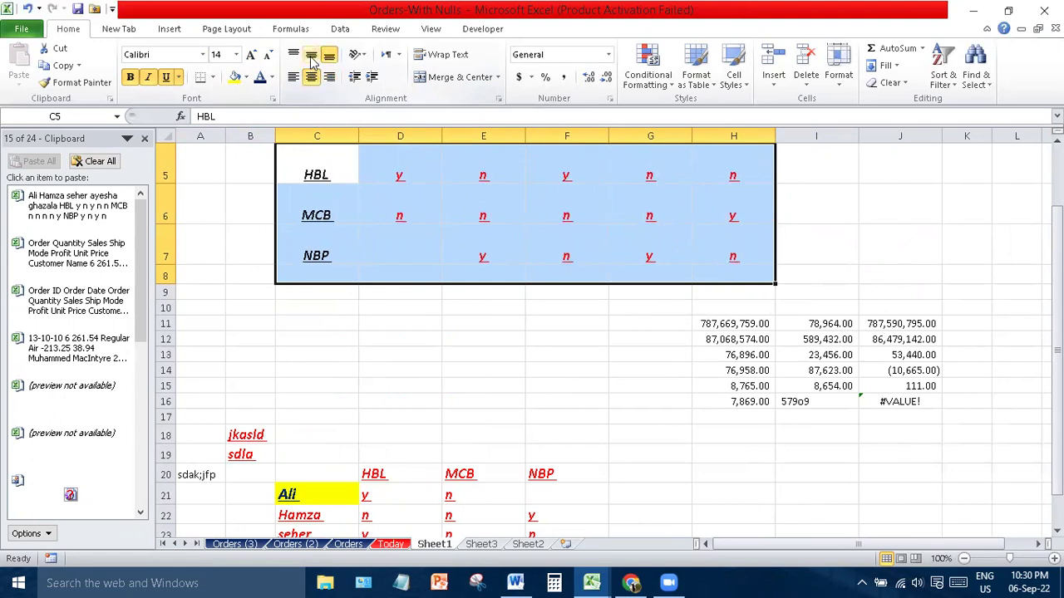
pyautogui.click(311, 56)
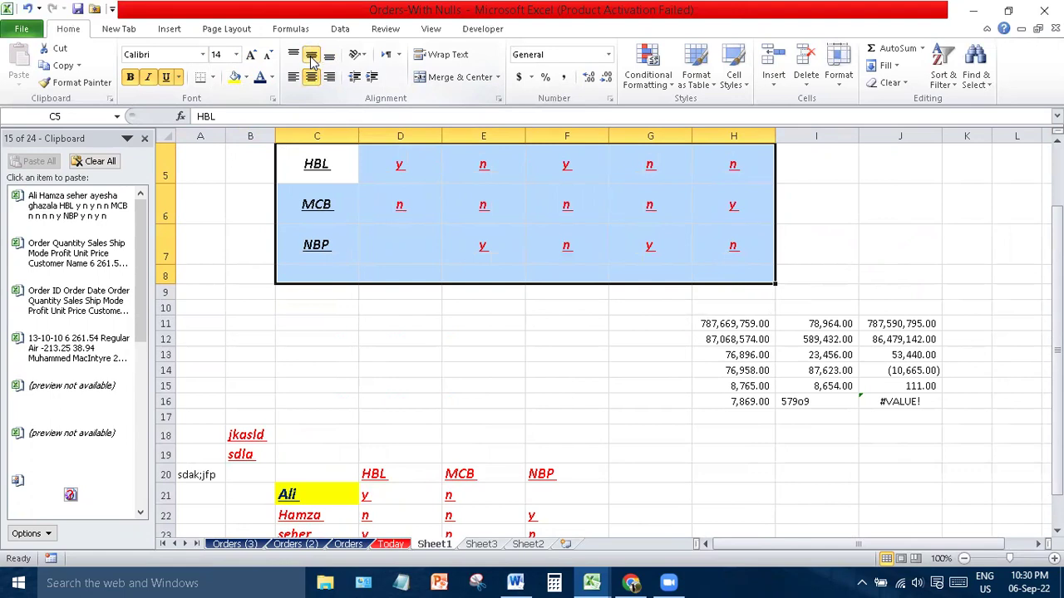
pyautogui.click(444, 307)
# - Angle the HBL label in C5 counterclockwise
pyautogui.click(307, 170)
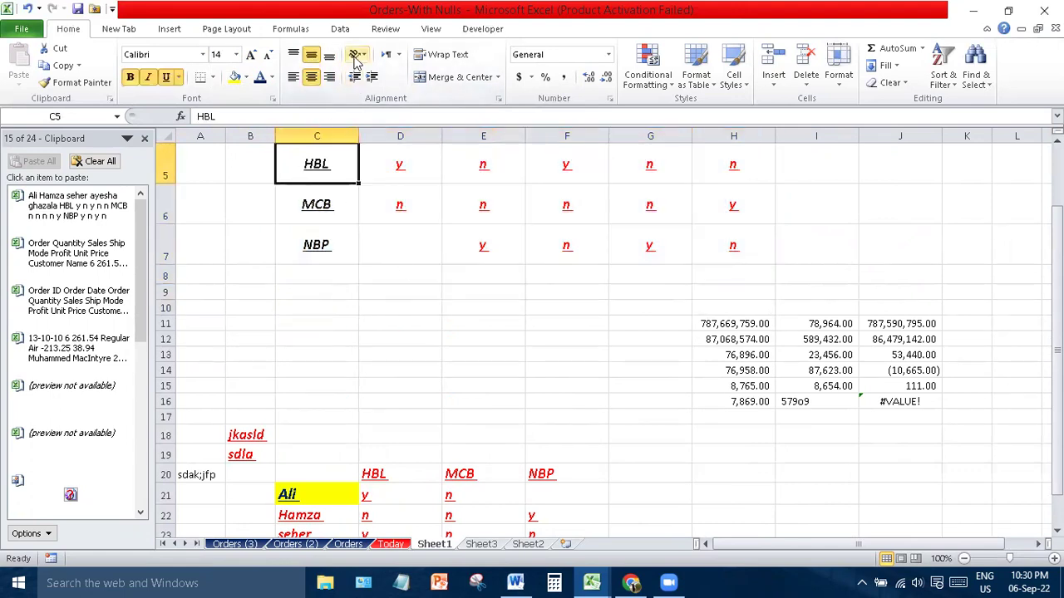
pyautogui.click(357, 54)
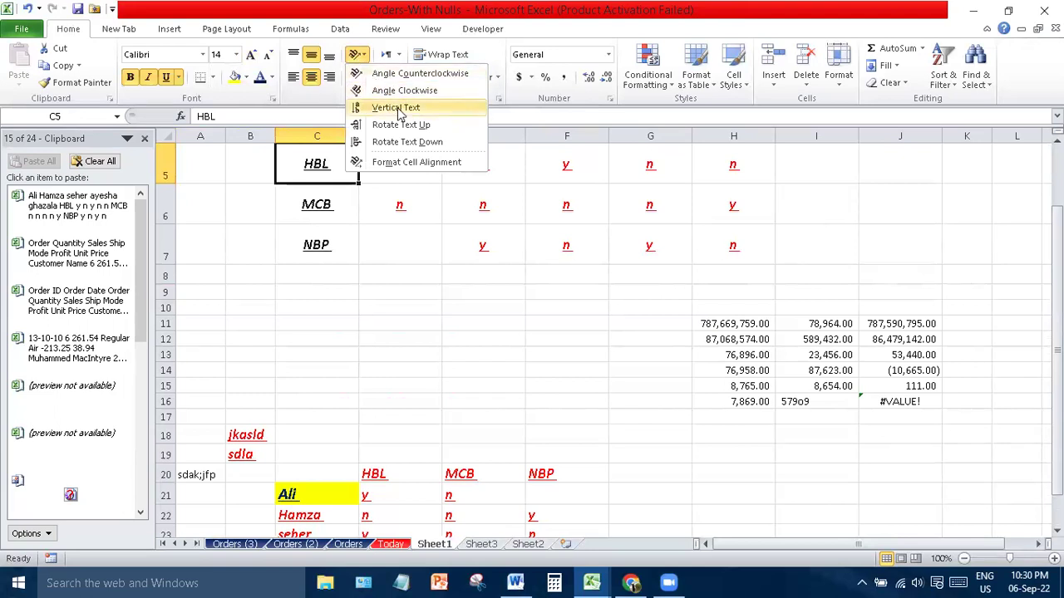
pyautogui.click(397, 73)
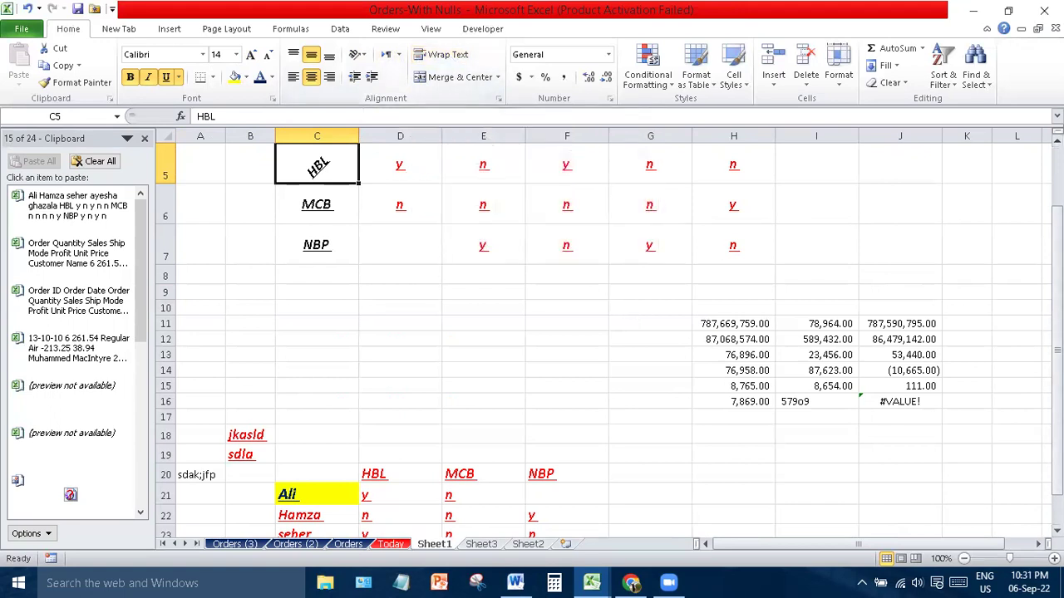
pyautogui.scroll(2, 1022, 374)
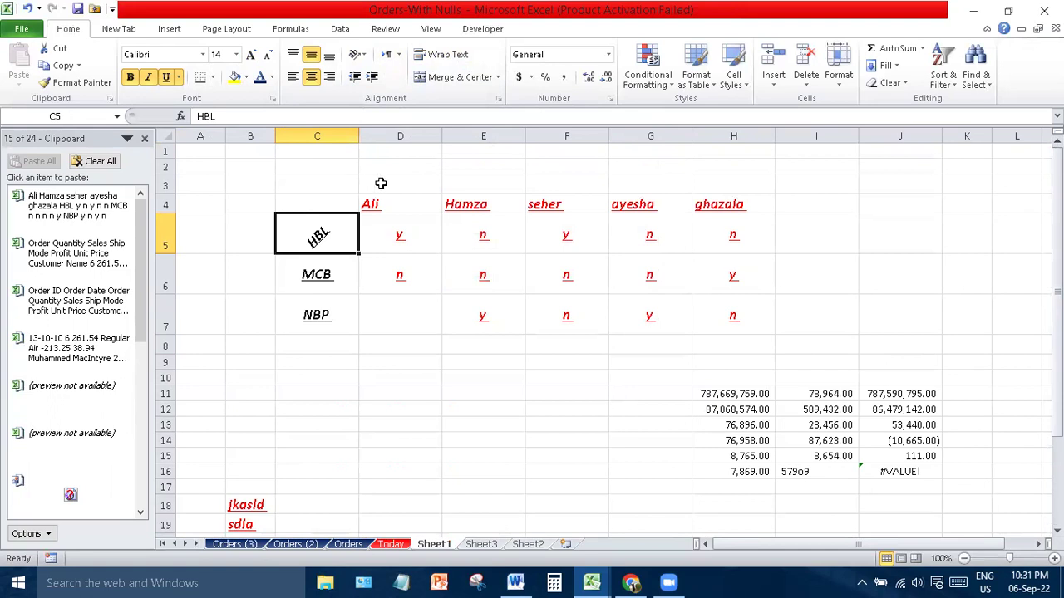
# - Enter 'Details of Taxpayer' in D3 and wrap it onto two lines
pyautogui.click(381, 183)
pyautogui.write('Details of')
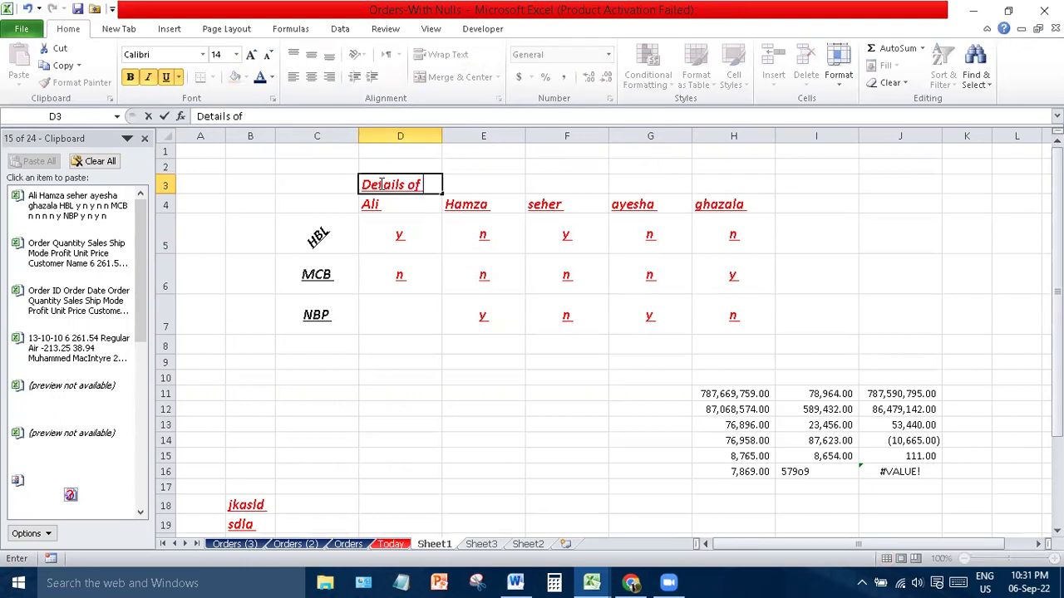
pyautogui.write(' Taxpayer')
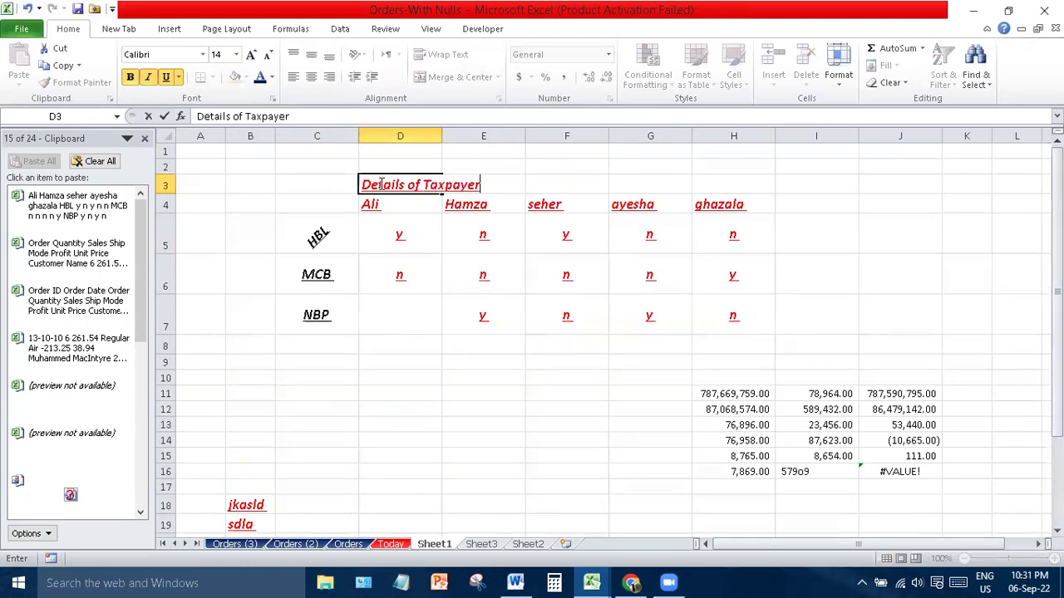
pyautogui.press('Return')
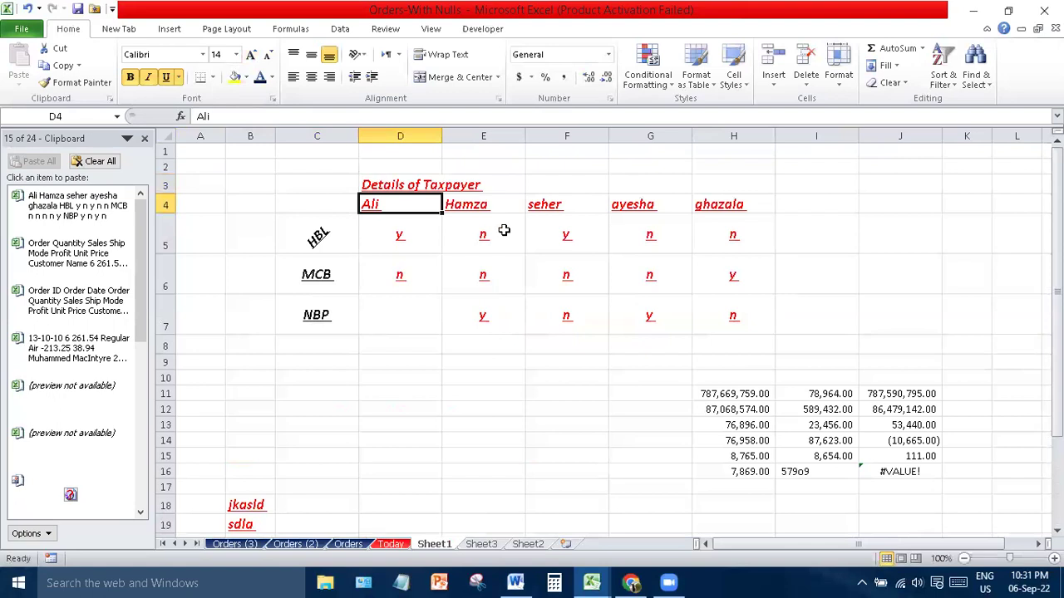
pyautogui.click(407, 187)
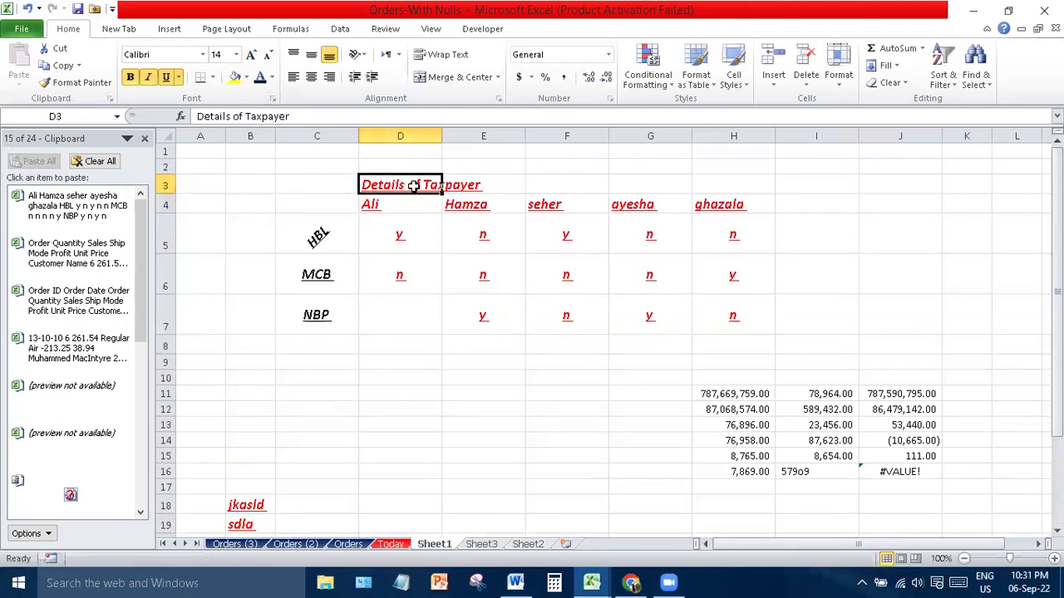
pyautogui.click(449, 55)
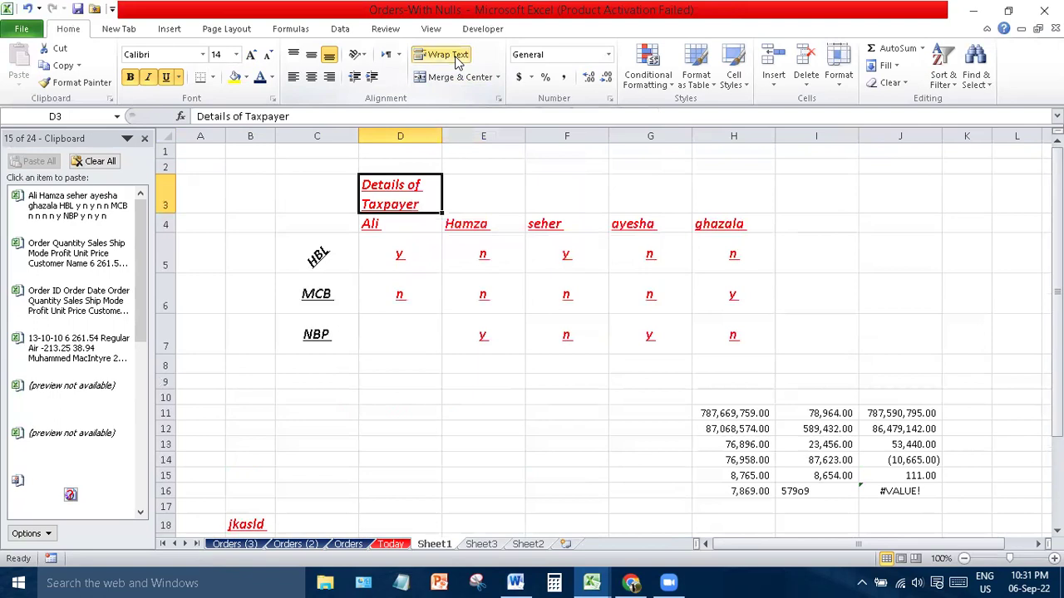
# - Merge and centre the title across the table width, also middle-aligning it vertically
pyautogui.click(555, 184)
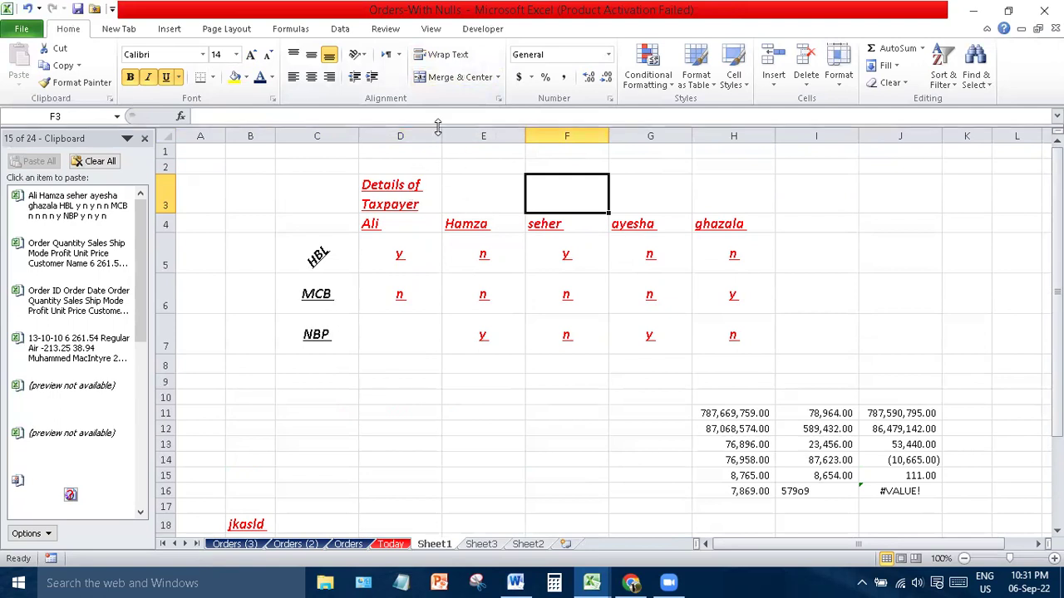
pyautogui.moveTo(344, 208); pyautogui.dragTo(703, 197)
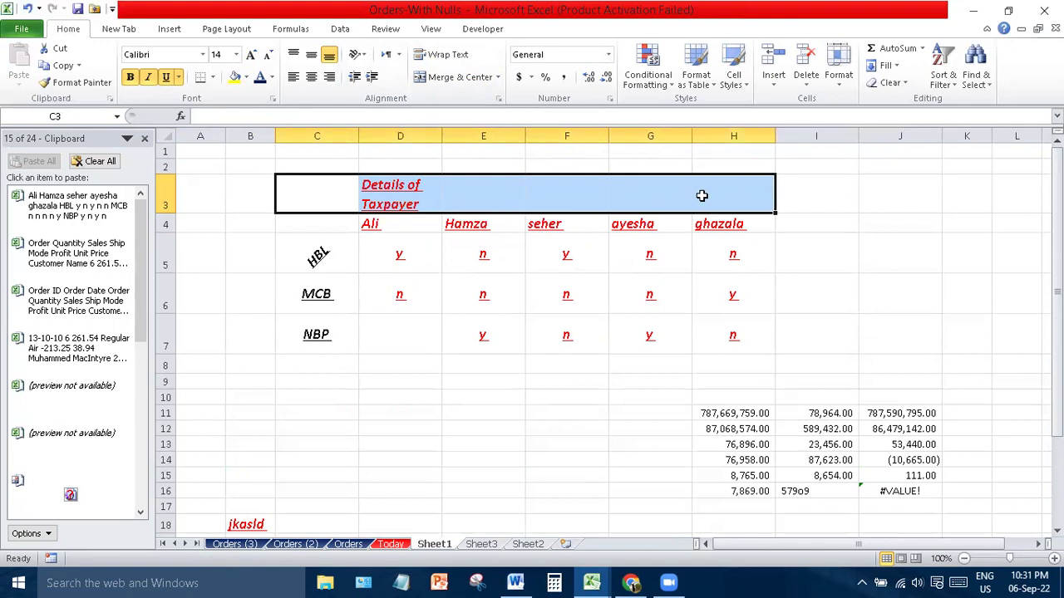
pyautogui.click(460, 77)
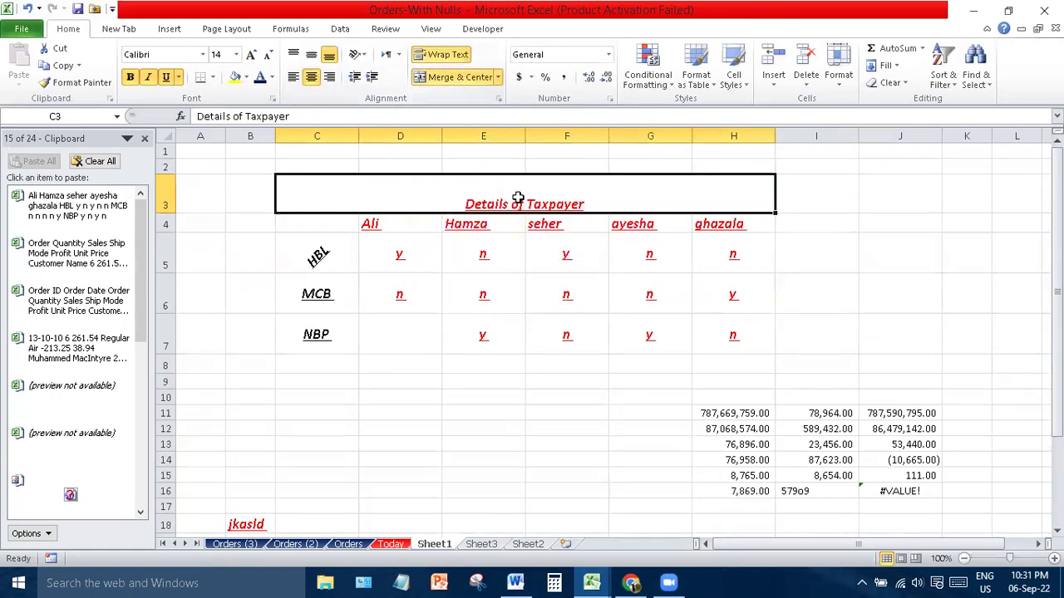
pyautogui.click(311, 54)
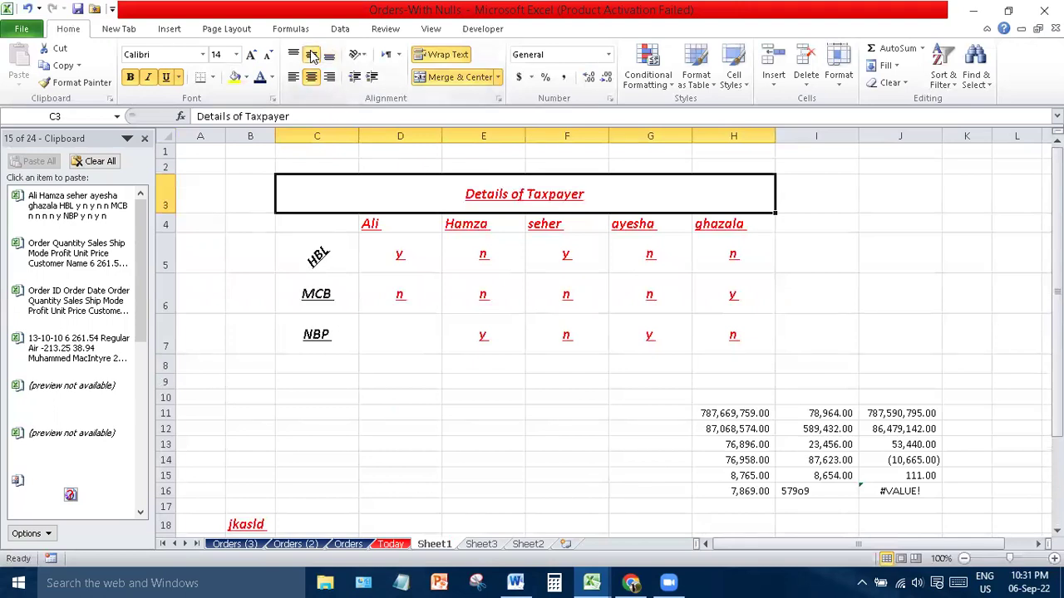
pyautogui.click(839, 193)
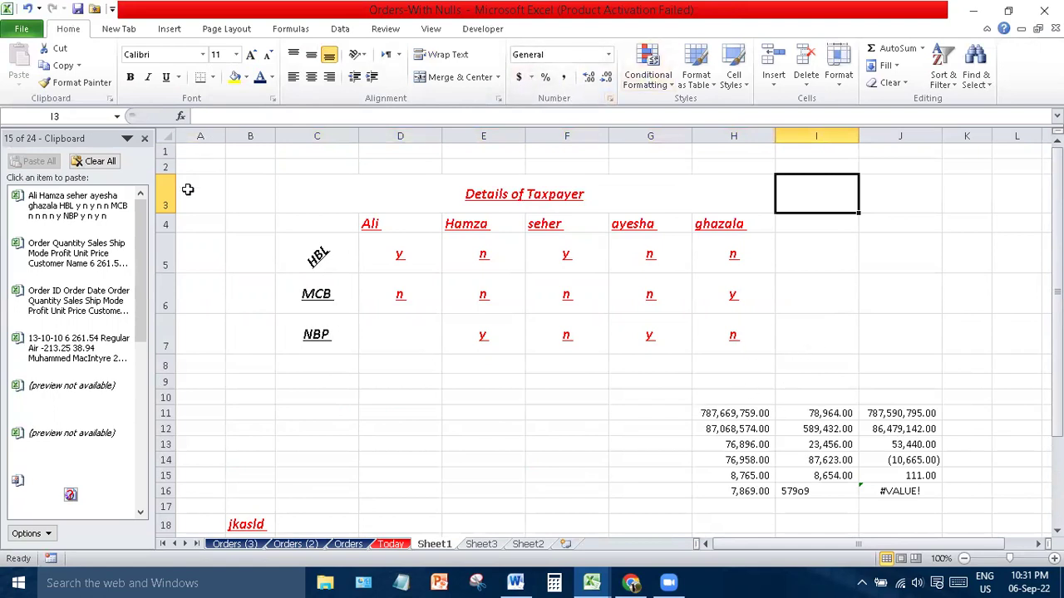
# - Zoom the sheet in and narrow columns B through G to one common width
pyautogui.moveTo(1057, 241); pyautogui.dragTo(1057, 258)
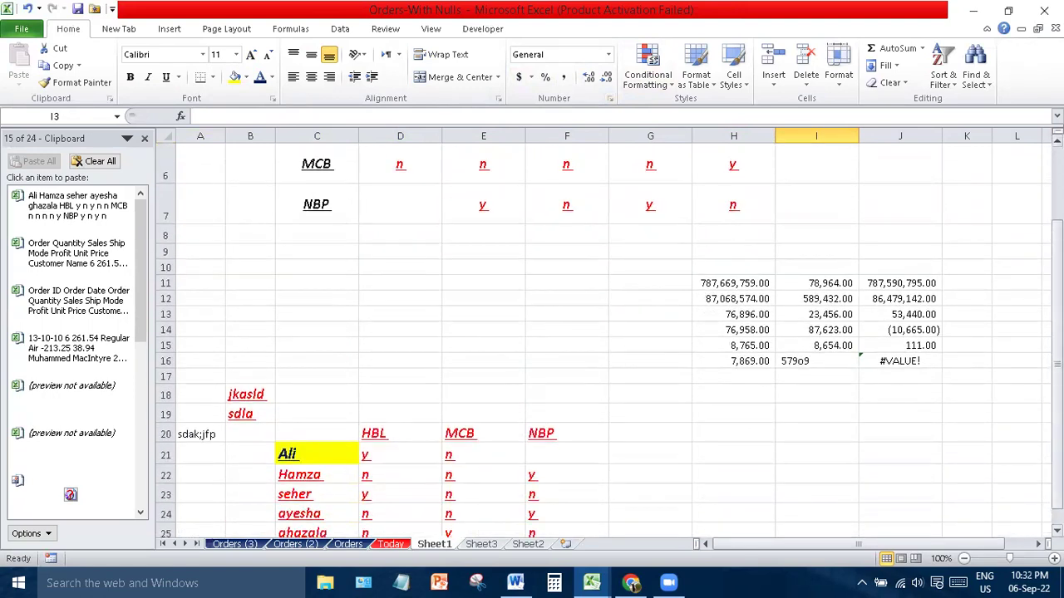
pyautogui.click(1054, 560)
pyautogui.click(1054, 559)
pyautogui.click(1054, 559)
pyautogui.click(1054, 559)
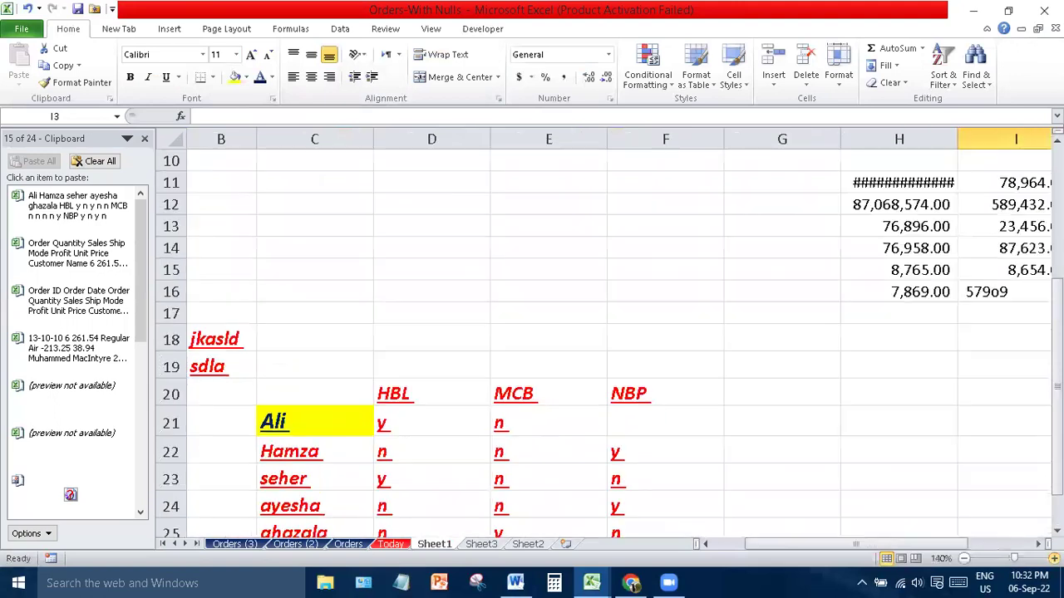
pyautogui.moveTo(855, 539); pyautogui.dragTo(991, 530)
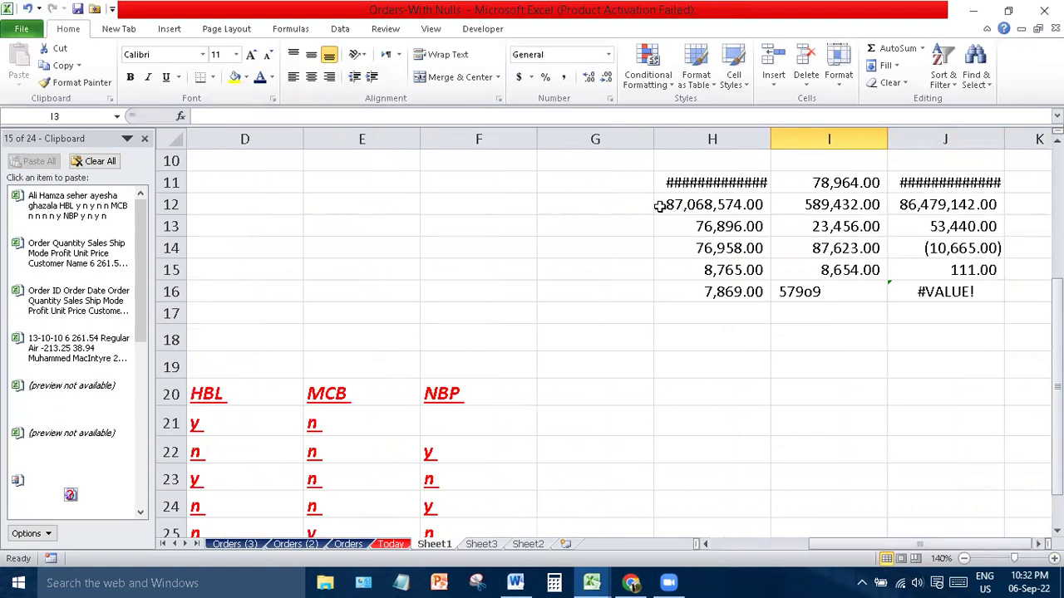
pyautogui.moveTo(599, 139); pyautogui.dragTo(283, 139)
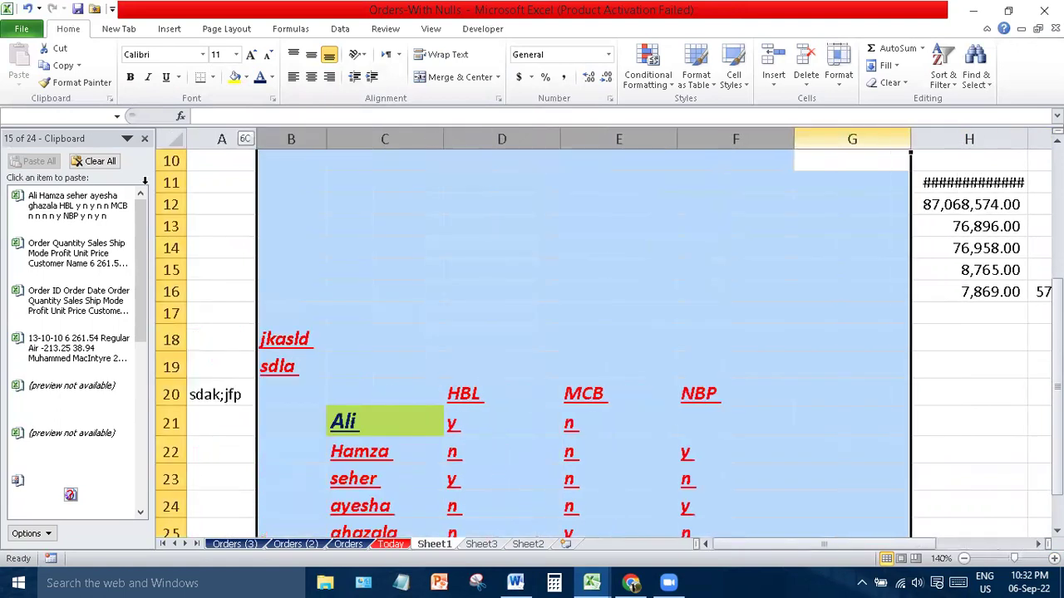
pyautogui.moveTo(443, 139); pyautogui.dragTo(371, 139)
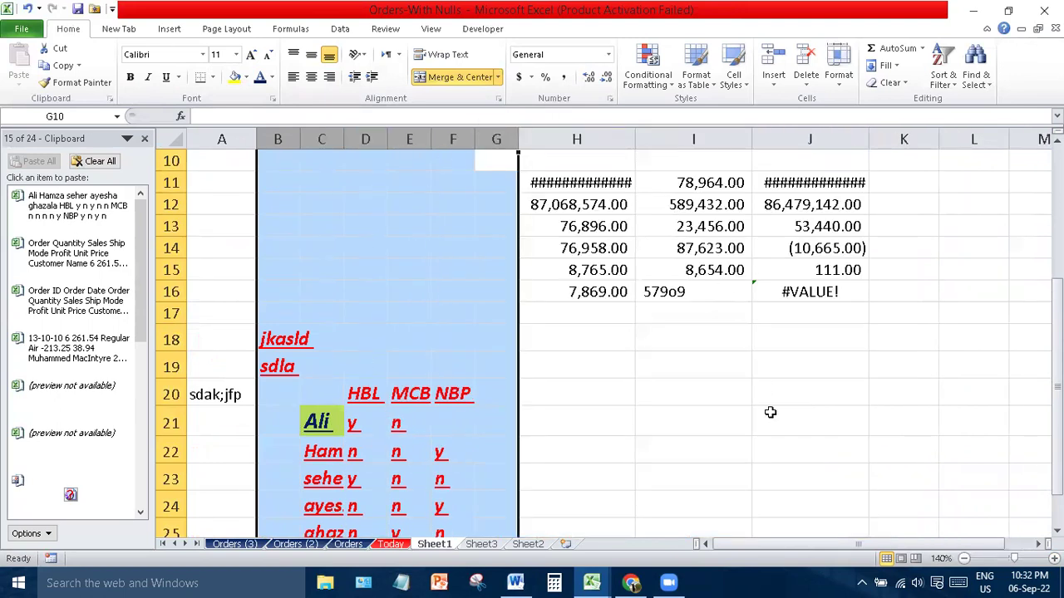
pyautogui.click(773, 449)
# - Widen columns H and J to 14.57 so their large values display fully
pyautogui.click(576, 183)
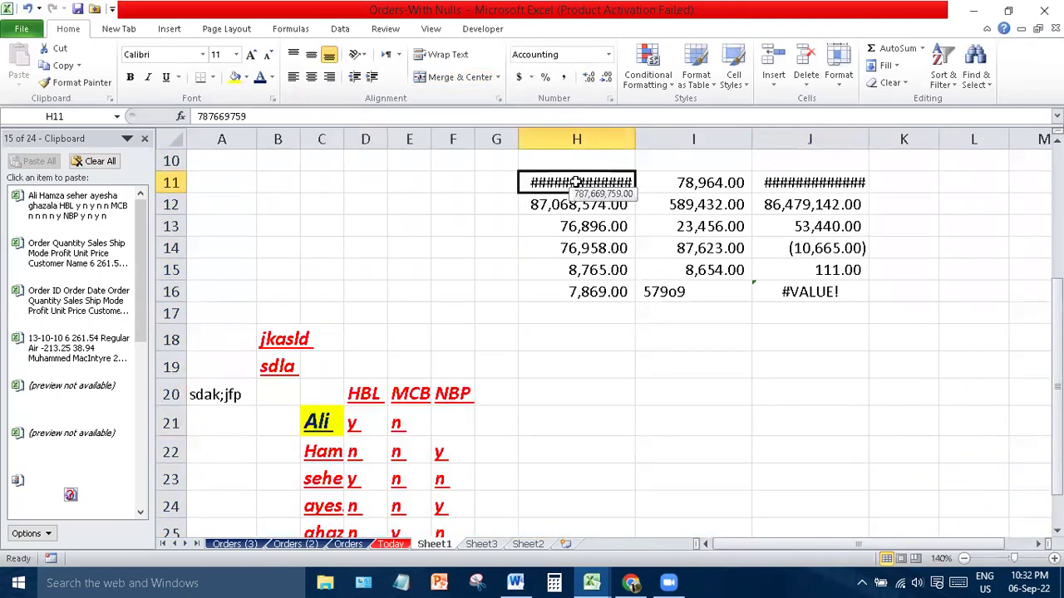
pyautogui.moveTo(635, 139); pyautogui.dragTo(642, 139)
pyautogui.moveTo(875, 139); pyautogui.dragTo(881, 139)
pyautogui.click(672, 356)
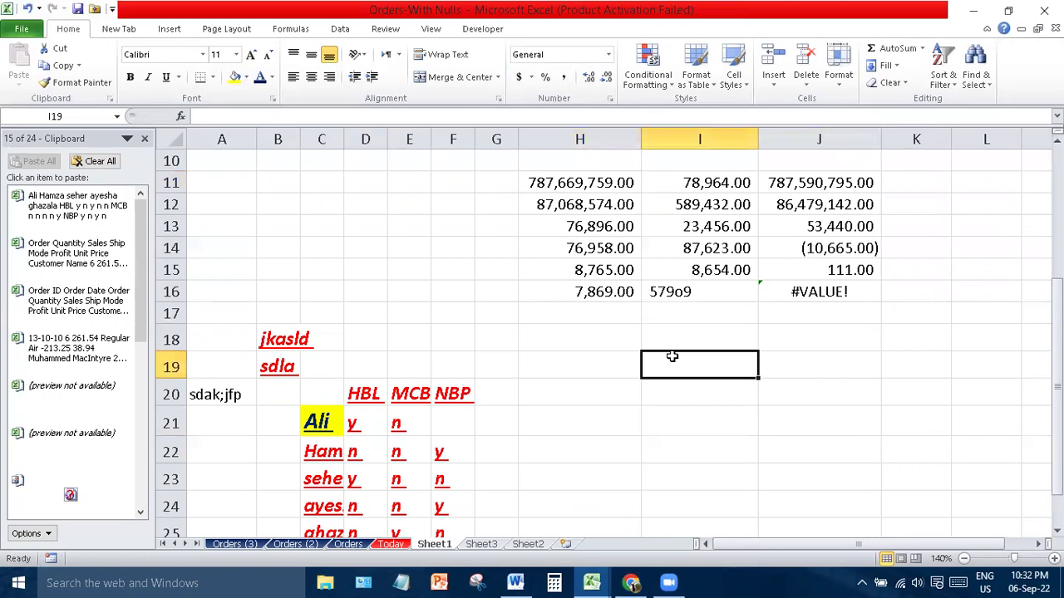
pyautogui.moveTo(598, 178); pyautogui.dragTo(598, 295)
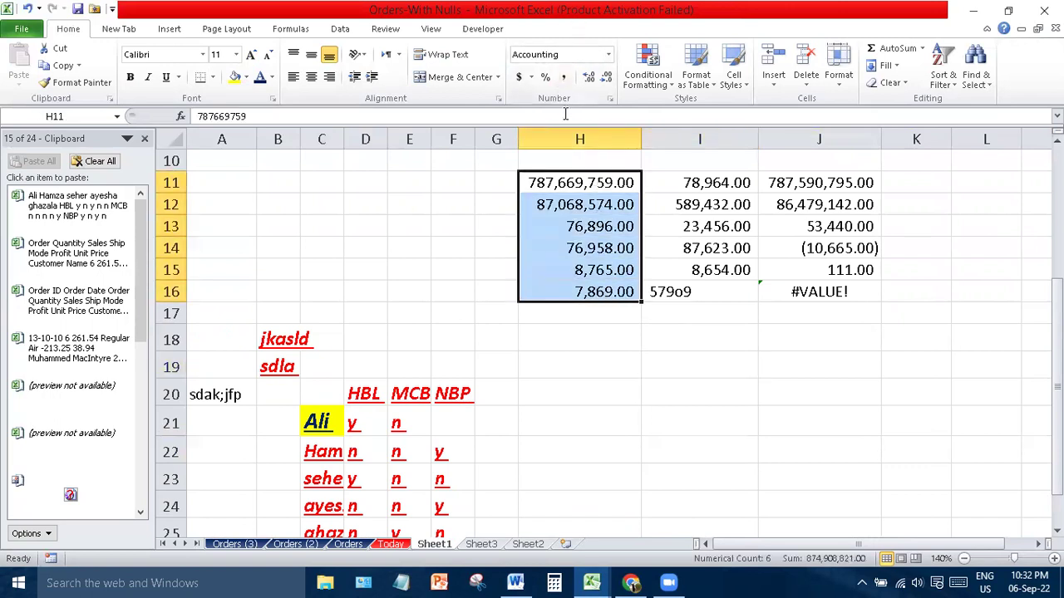
# - Try Number, Currency, Percentage and Fraction formats on H11:H16, finishing with Scientific
pyautogui.click(609, 56)
pyautogui.click(600, 117)
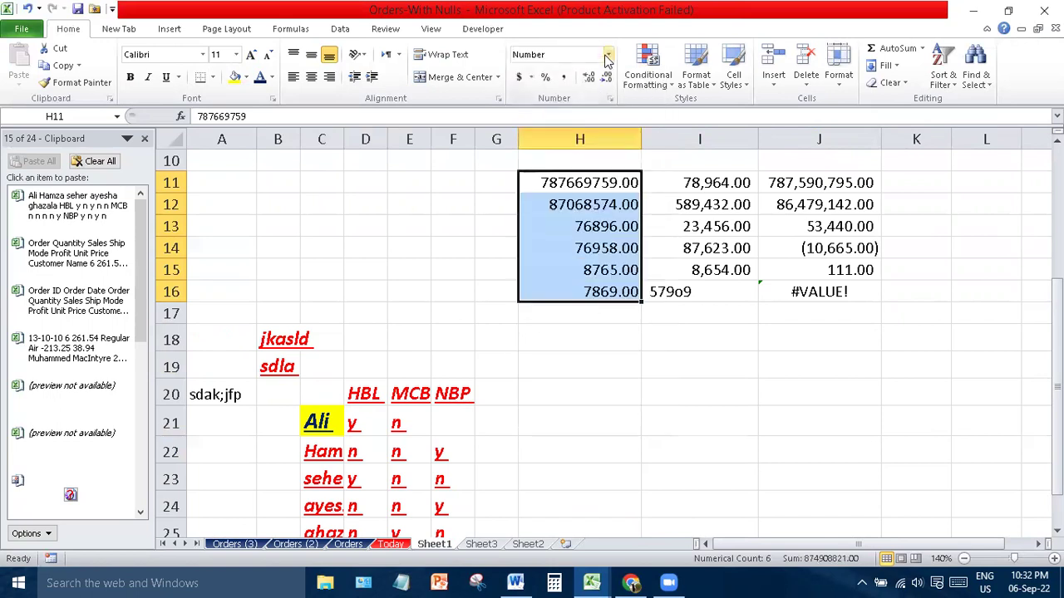
pyautogui.click(609, 55)
pyautogui.click(590, 154)
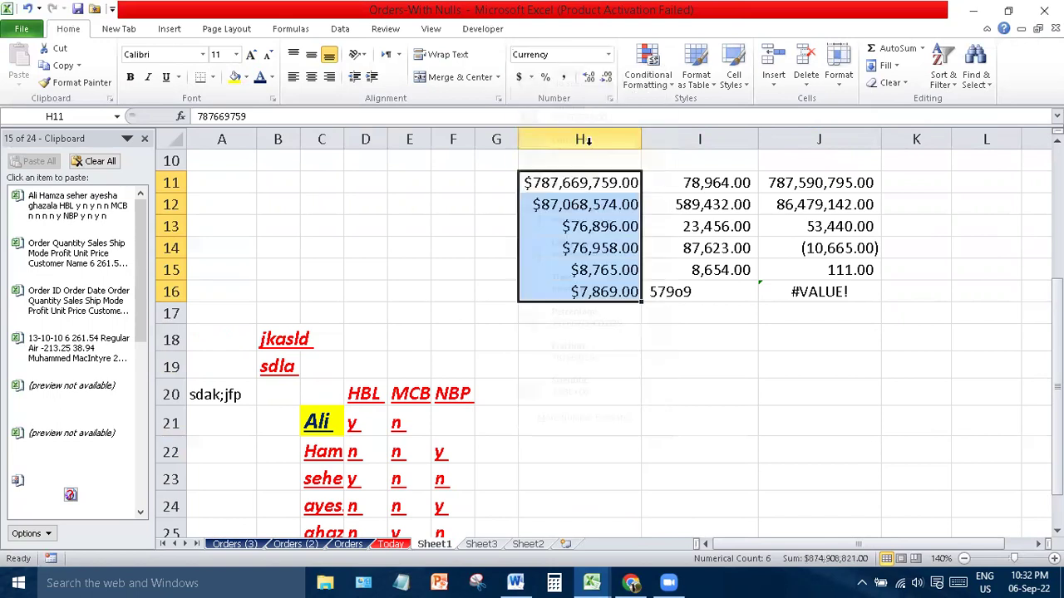
pyautogui.click(607, 57)
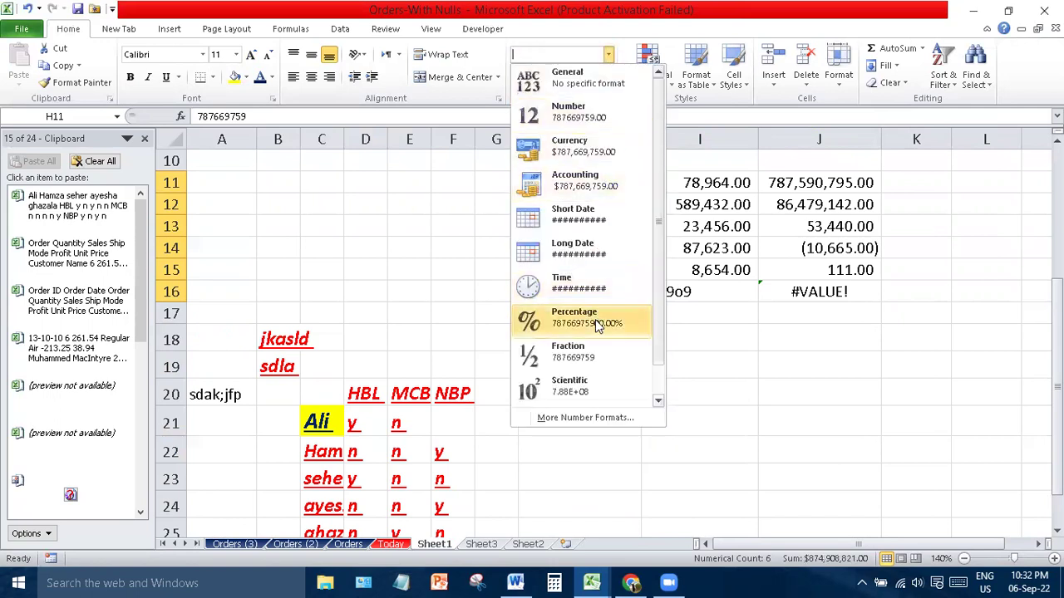
pyautogui.click(596, 324)
pyautogui.click(608, 56)
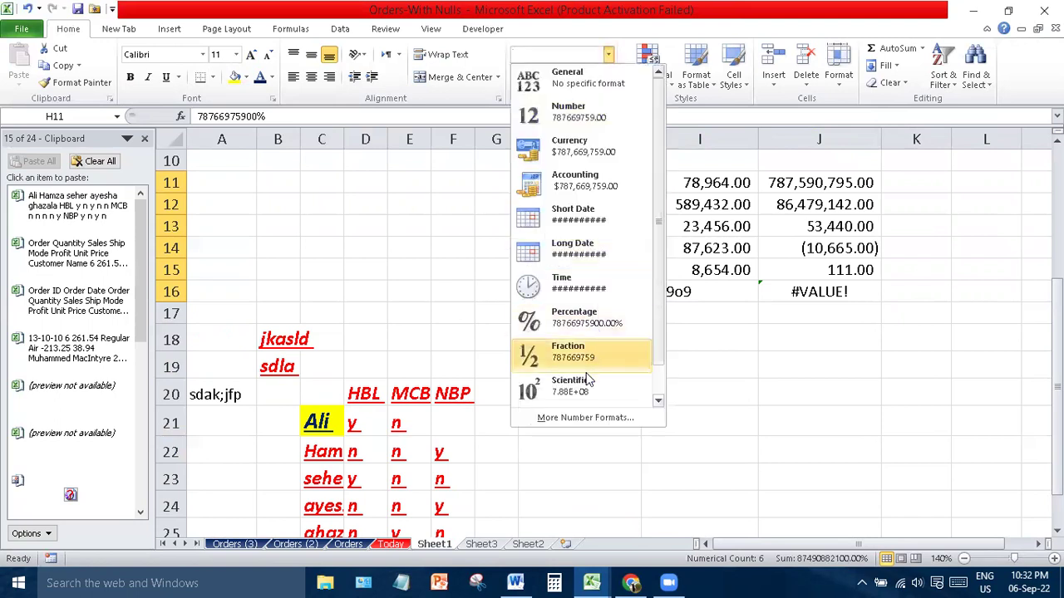
pyautogui.click(588, 359)
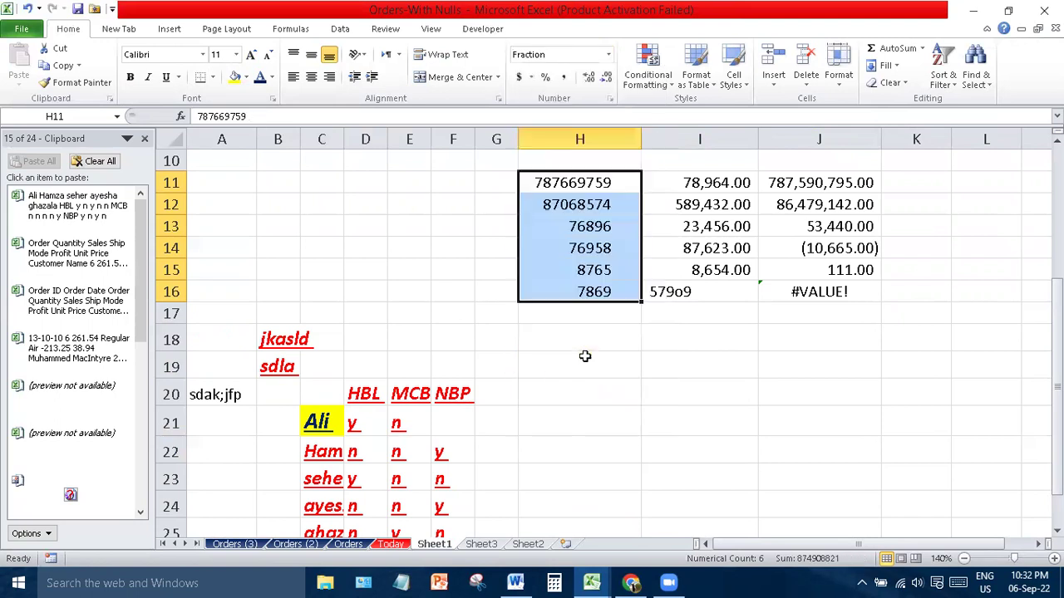
pyautogui.click(598, 54)
pyautogui.click(608, 54)
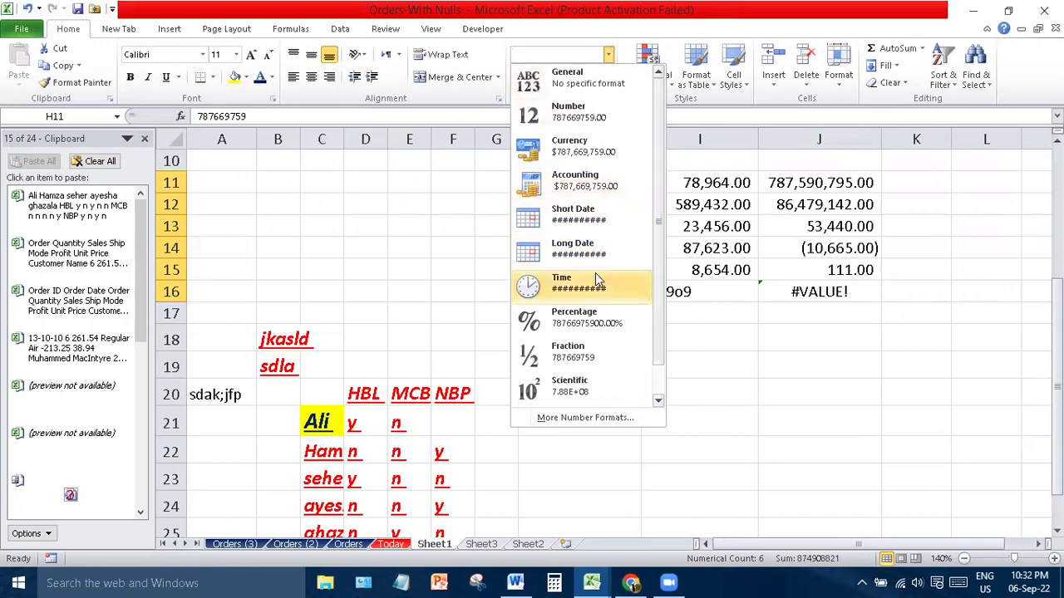
pyautogui.click(582, 390)
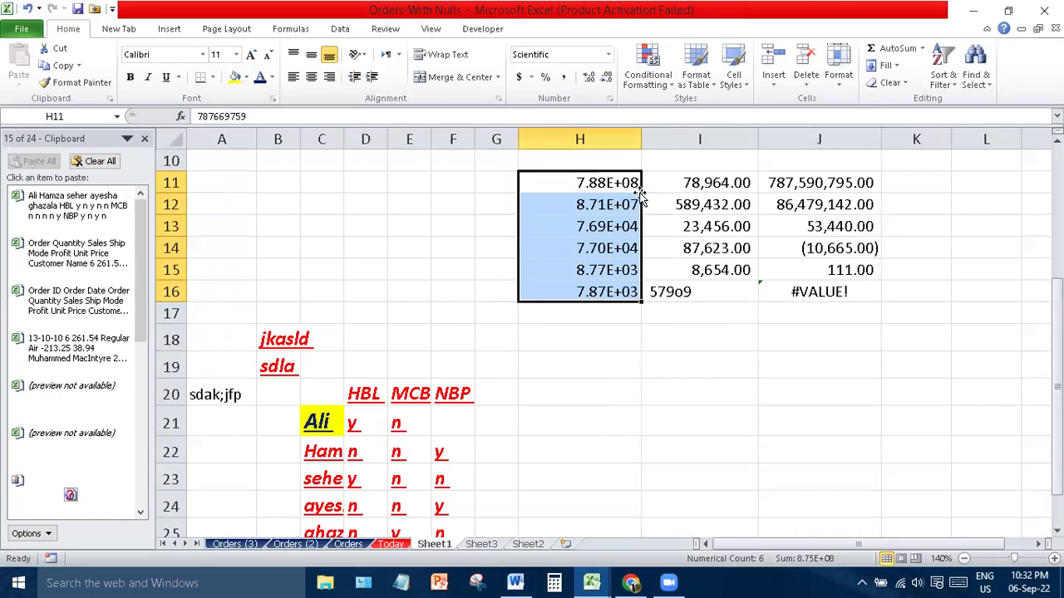
pyautogui.click(660, 337)
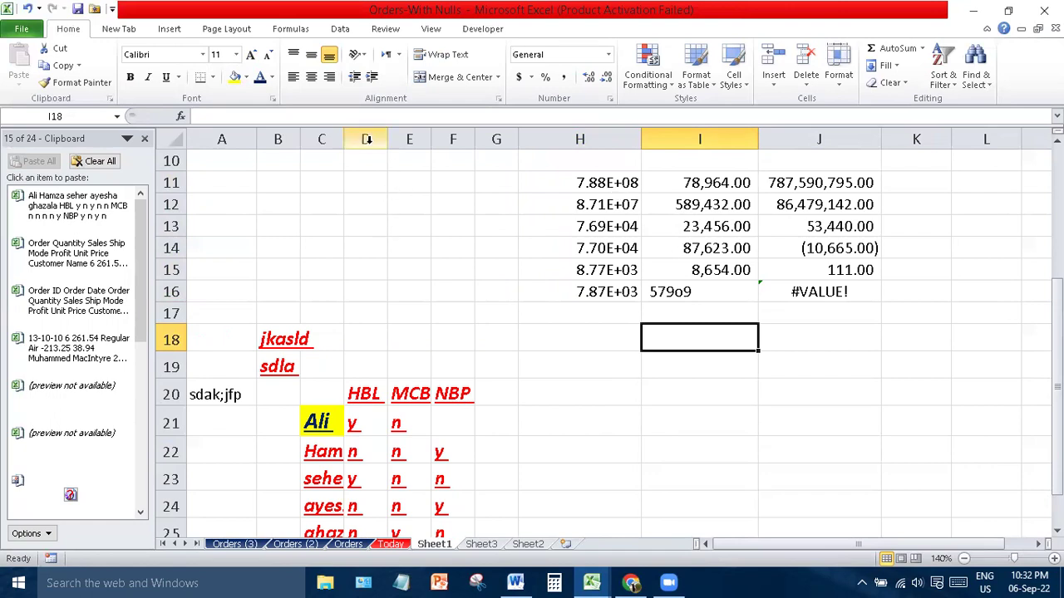
# - Widen column D and apply Number format to H11, experimenting with decimal places
pyautogui.moveTo(387, 139); pyautogui.dragTo(475, 139)
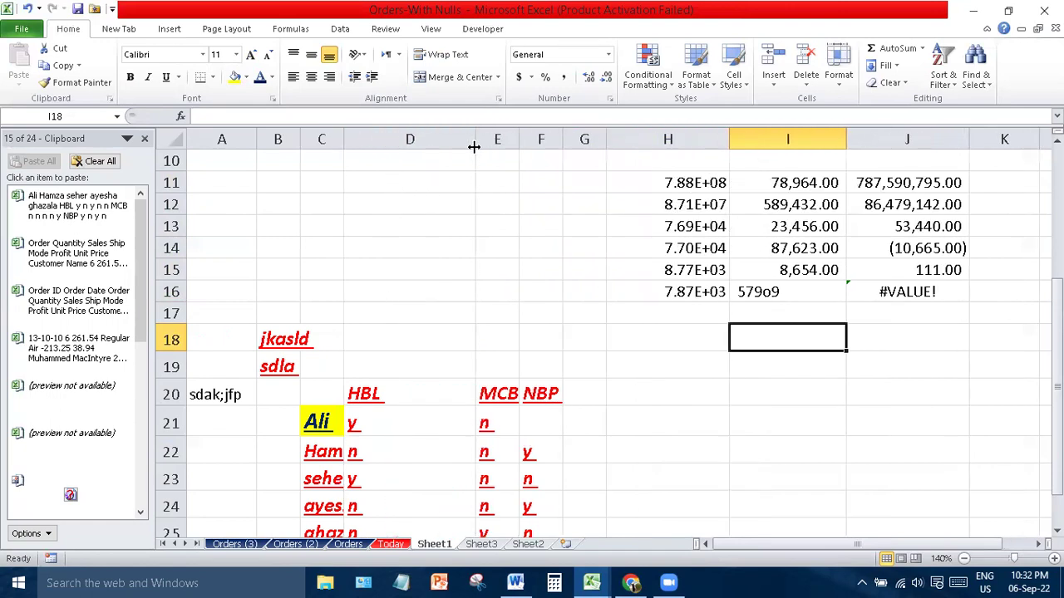
pyautogui.click(698, 184)
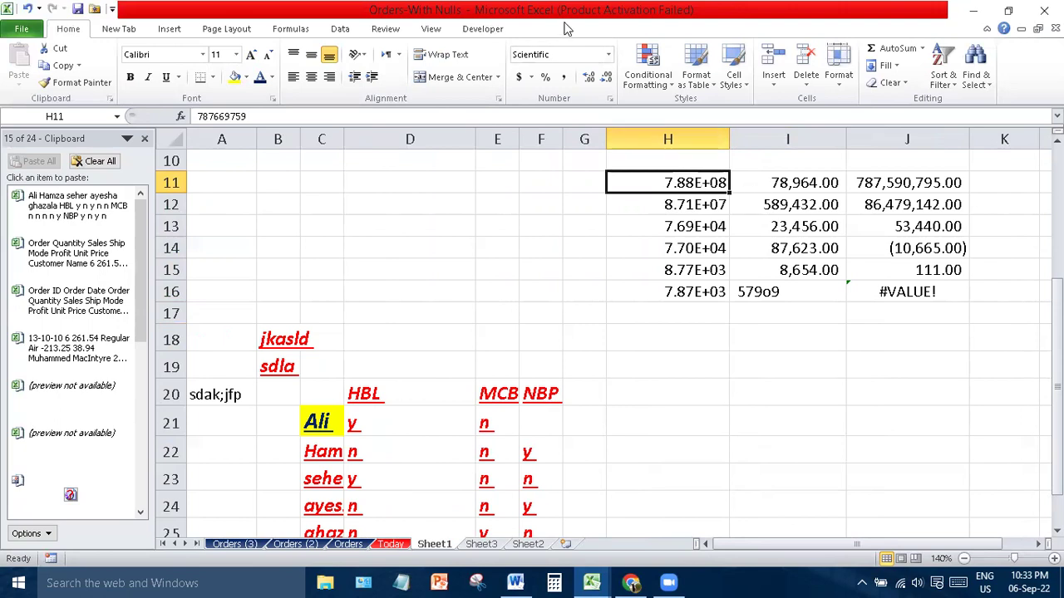
pyautogui.click(609, 62)
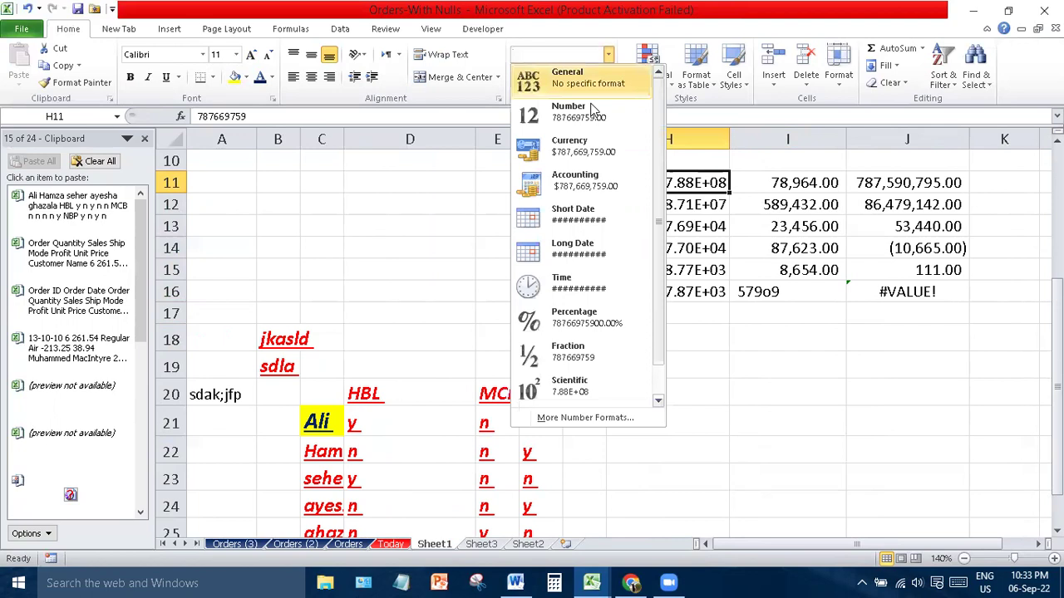
pyautogui.click(567, 114)
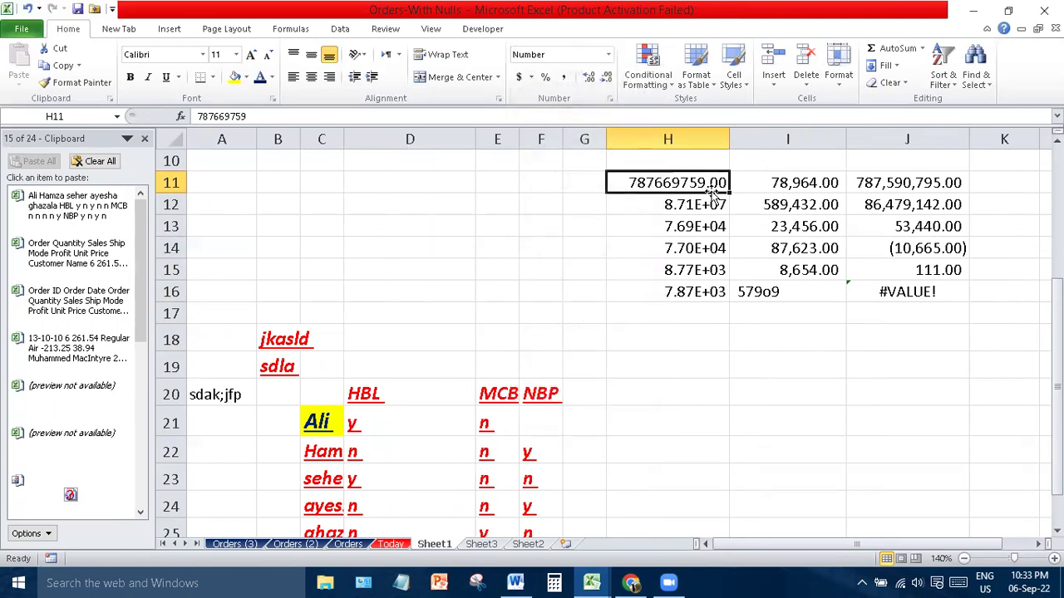
pyautogui.click(607, 77)
pyautogui.click(608, 77)
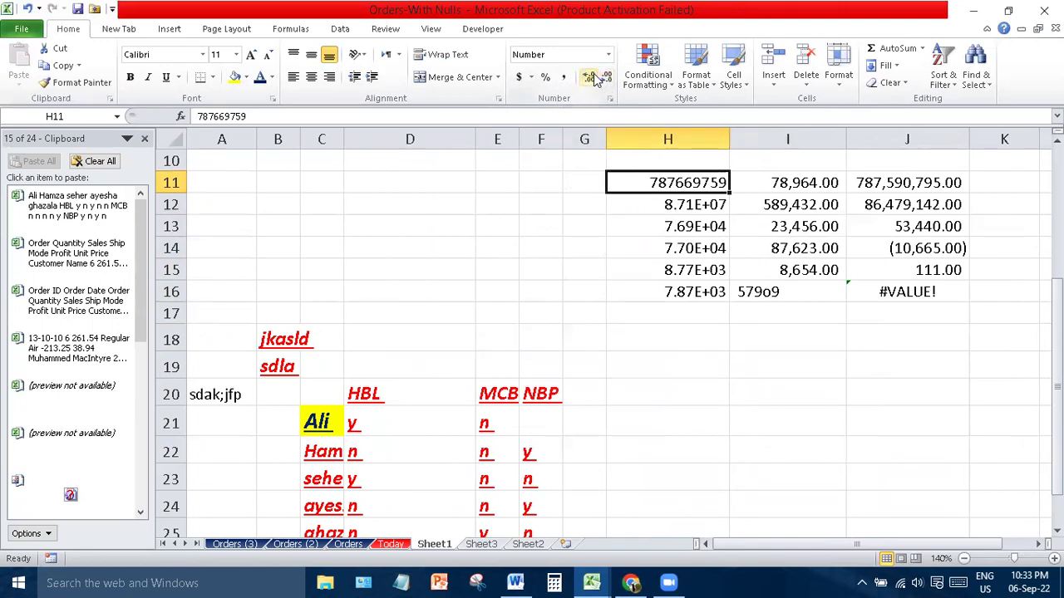
pyautogui.click(595, 77)
pyautogui.click(595, 78)
pyautogui.click(595, 77)
pyautogui.click(594, 77)
pyautogui.click(609, 77)
pyautogui.click(609, 77)
pyautogui.click(611, 78)
pyautogui.click(611, 78)
pyautogui.click(657, 240)
pyautogui.click(686, 184)
# - Format H11 as dollar Accounting with no decimals, then show Conditional Formatting options for I16
pyautogui.click(565, 78)
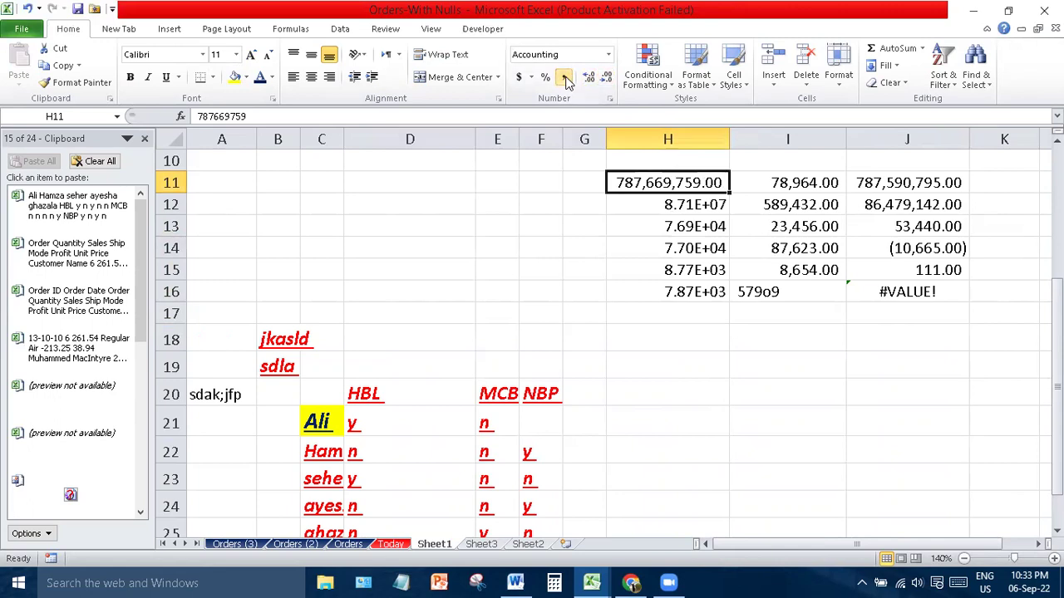
pyautogui.click(545, 77)
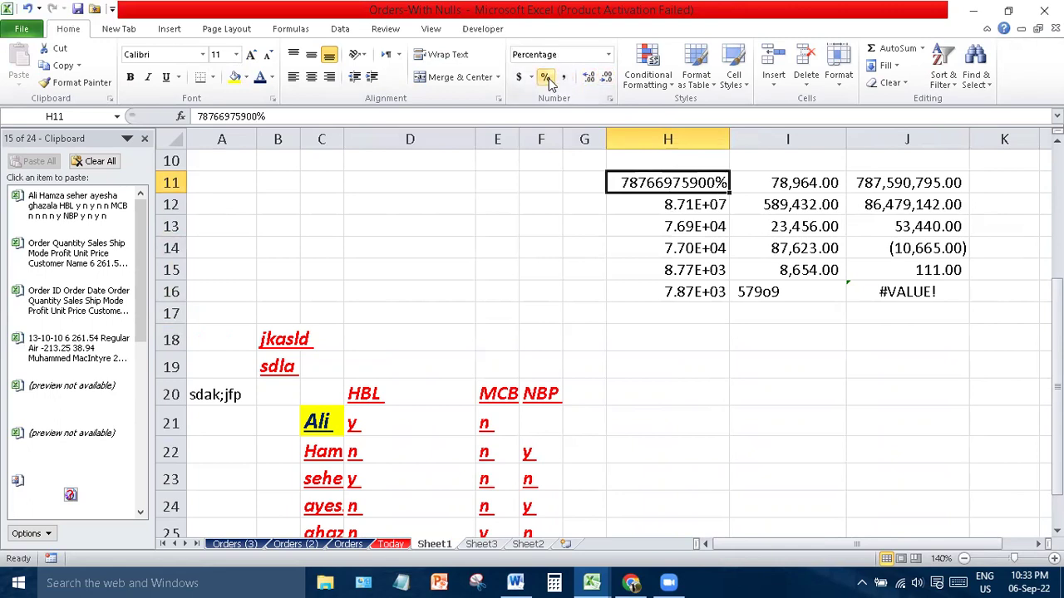
pyautogui.click(518, 78)
pyautogui.click(608, 77)
pyautogui.click(608, 77)
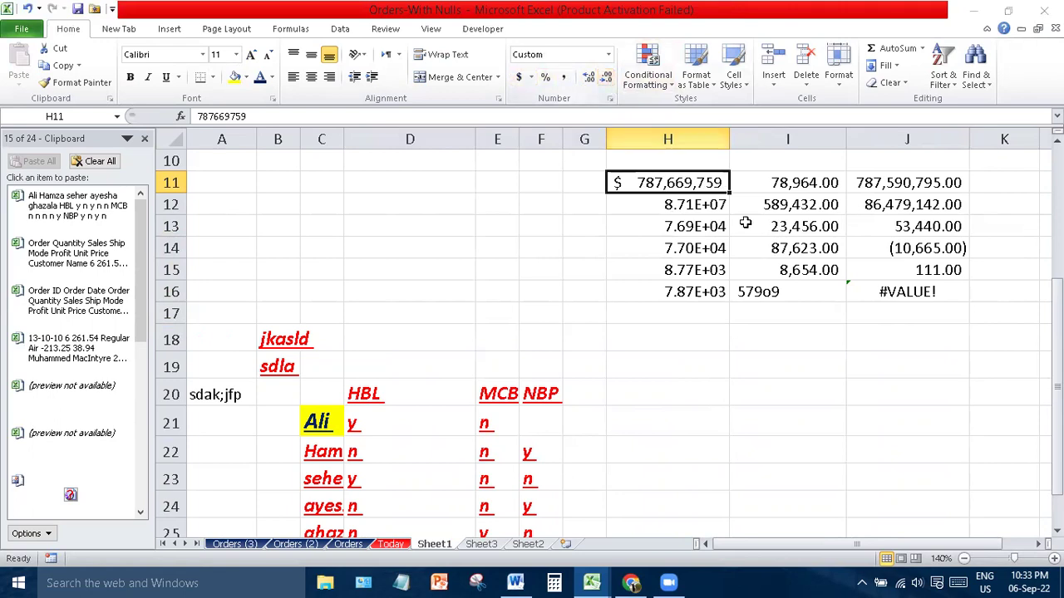
pyautogui.click(731, 295)
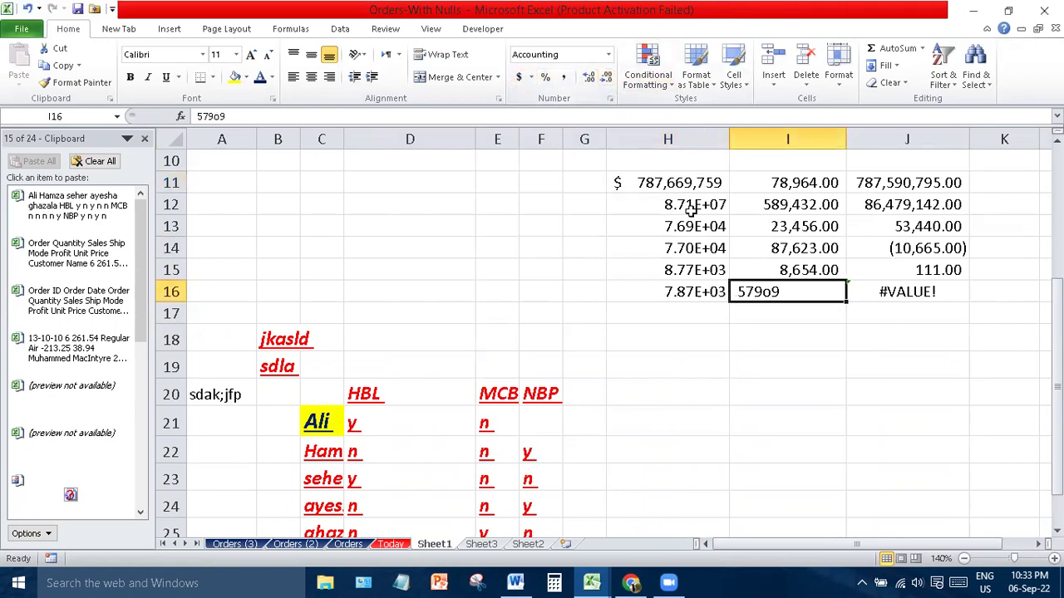
pyautogui.click(664, 87)
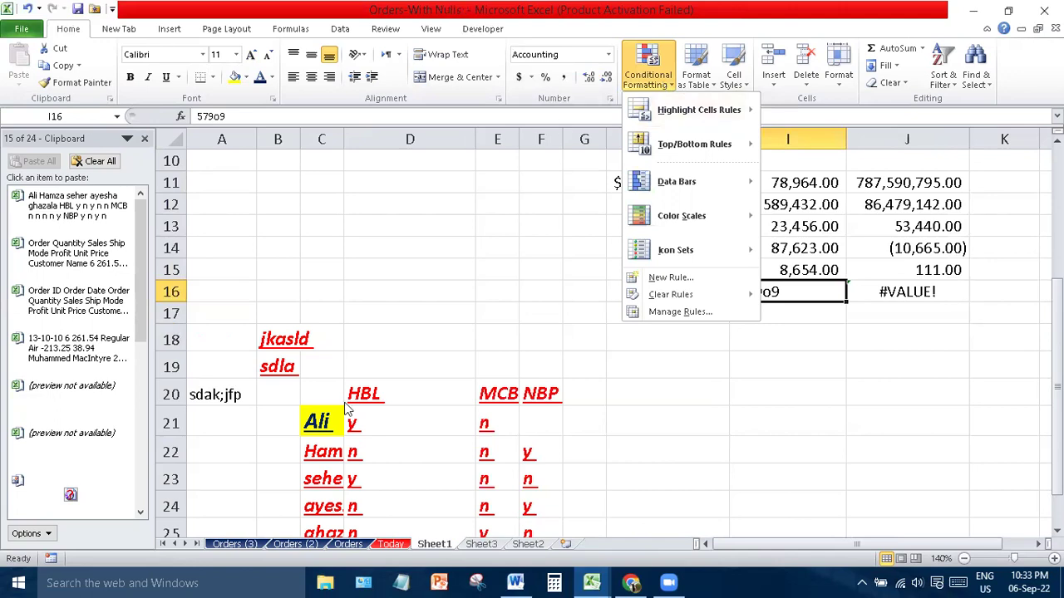
# - Close the Conditional Formatting menu and switch to the Orders (3) sheet
pyautogui.click(239, 557)
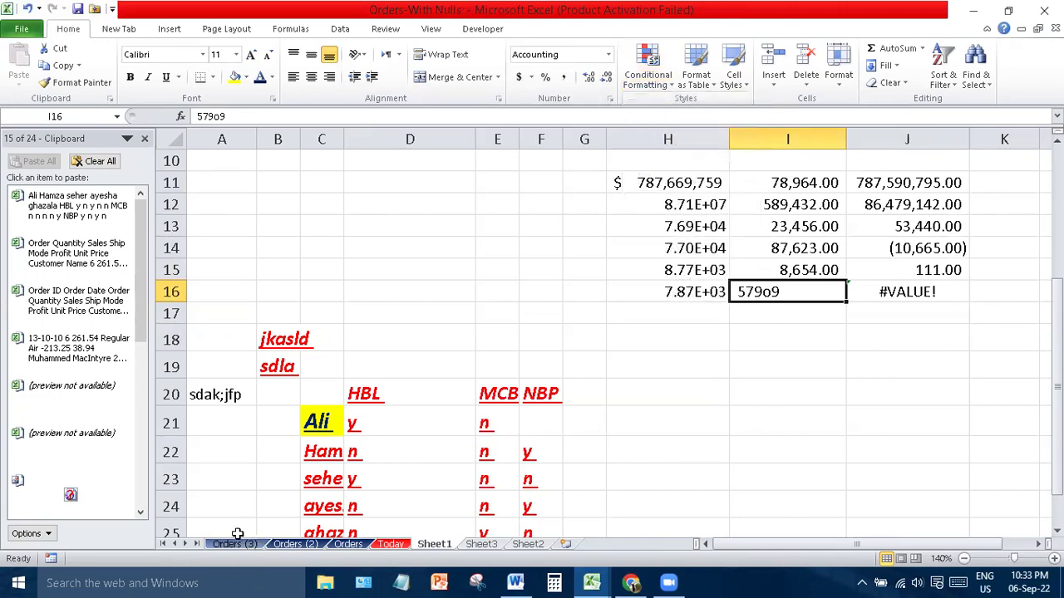
pyautogui.click(236, 544)
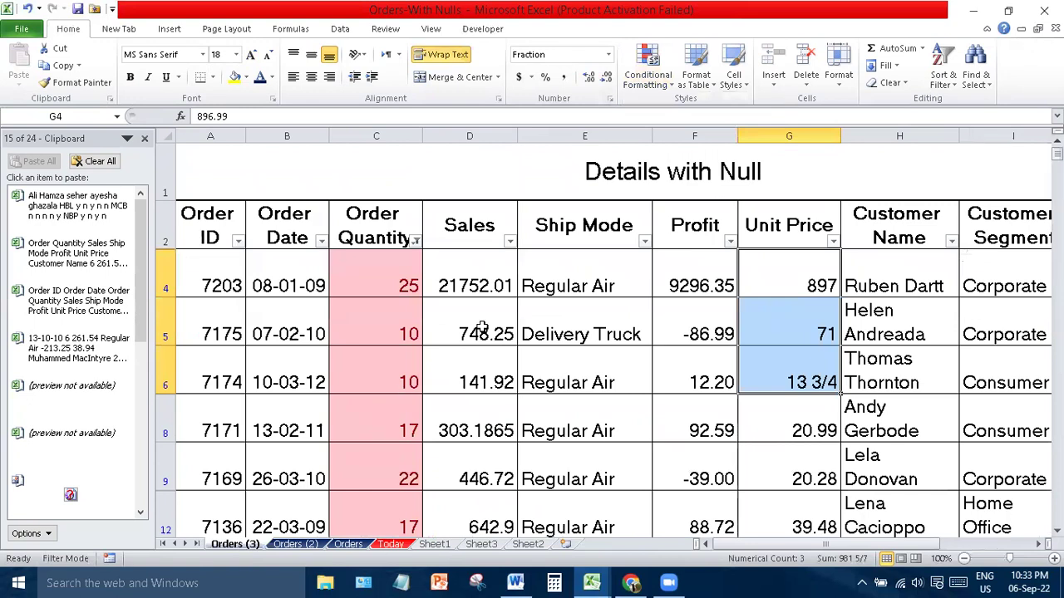
# - Clear Rules from Entire Sheet to remove the red Order Quantity highlights, then select E4
pyautogui.click(158, 221)
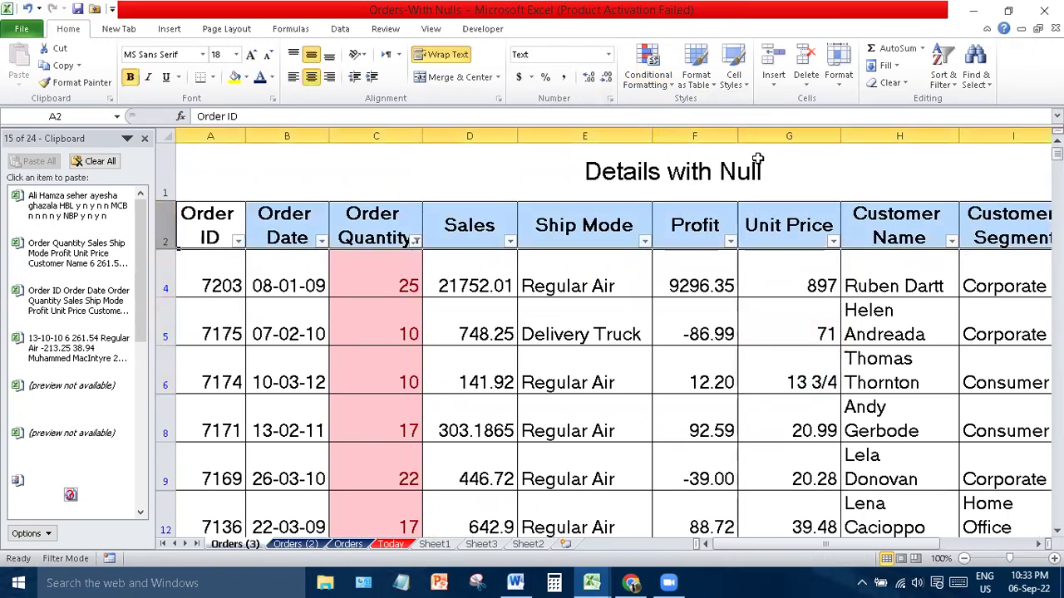
pyautogui.click(954, 84)
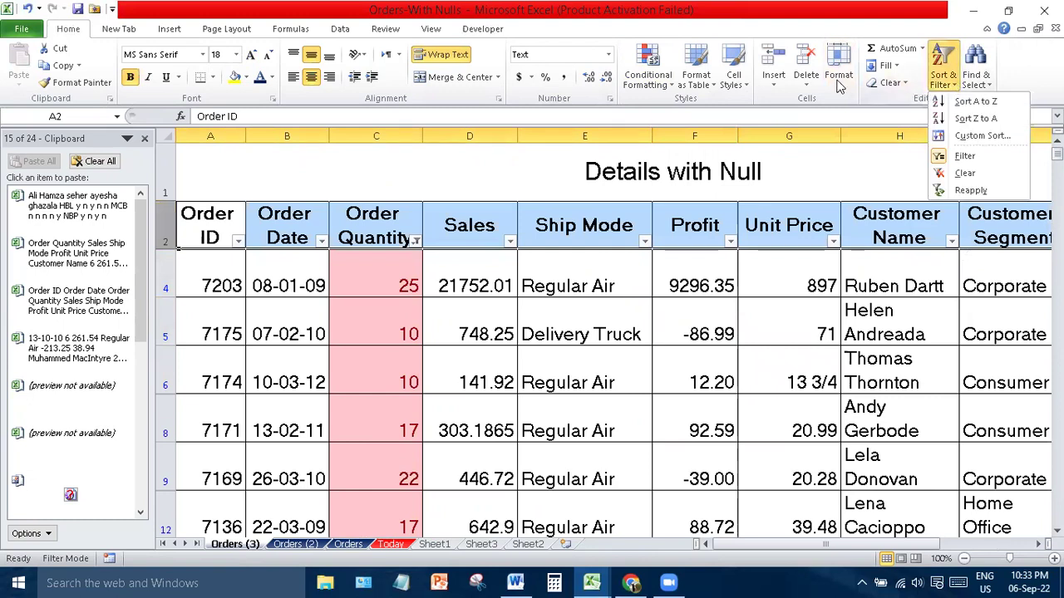
pyautogui.click(652, 80)
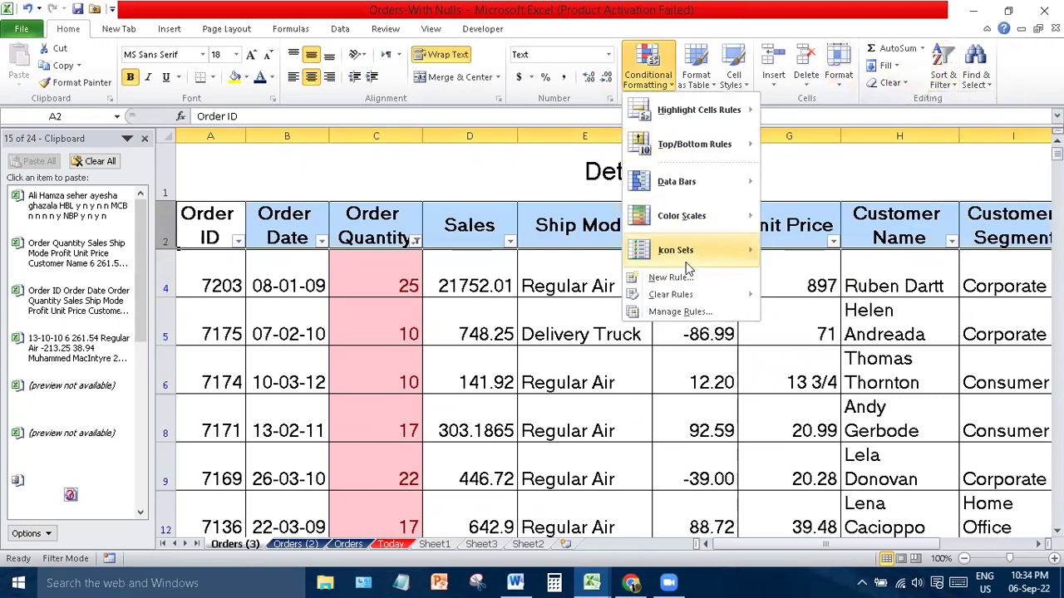
pyautogui.moveTo(711, 292)
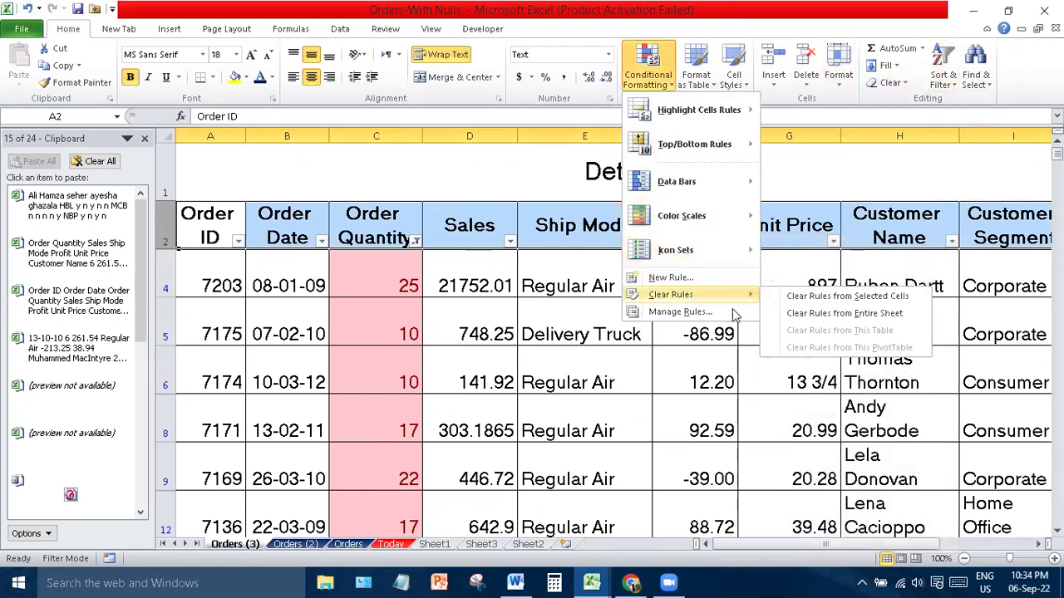
pyautogui.click(839, 314)
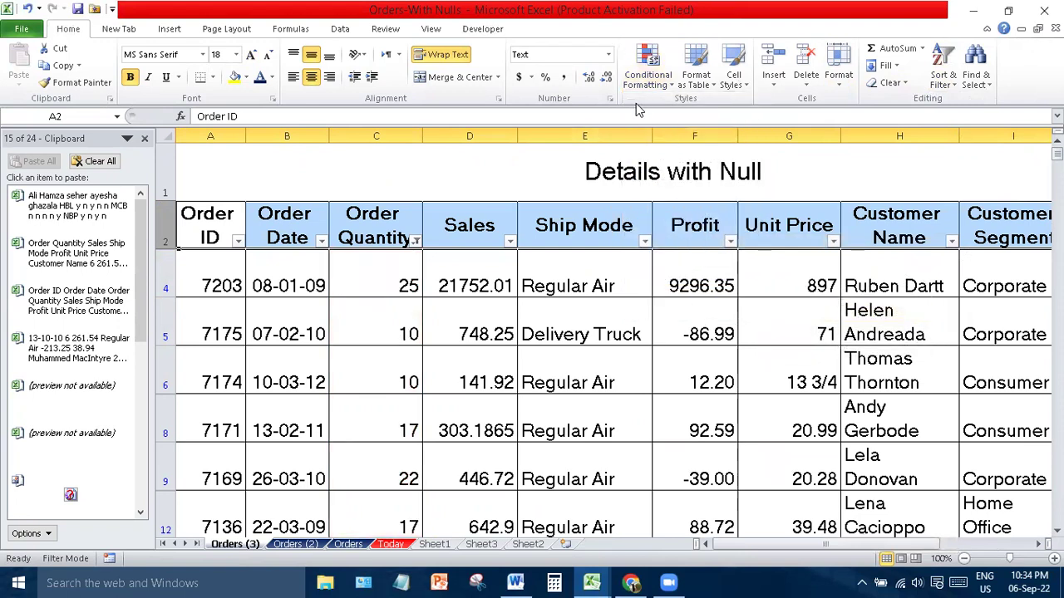
pyautogui.click(656, 88)
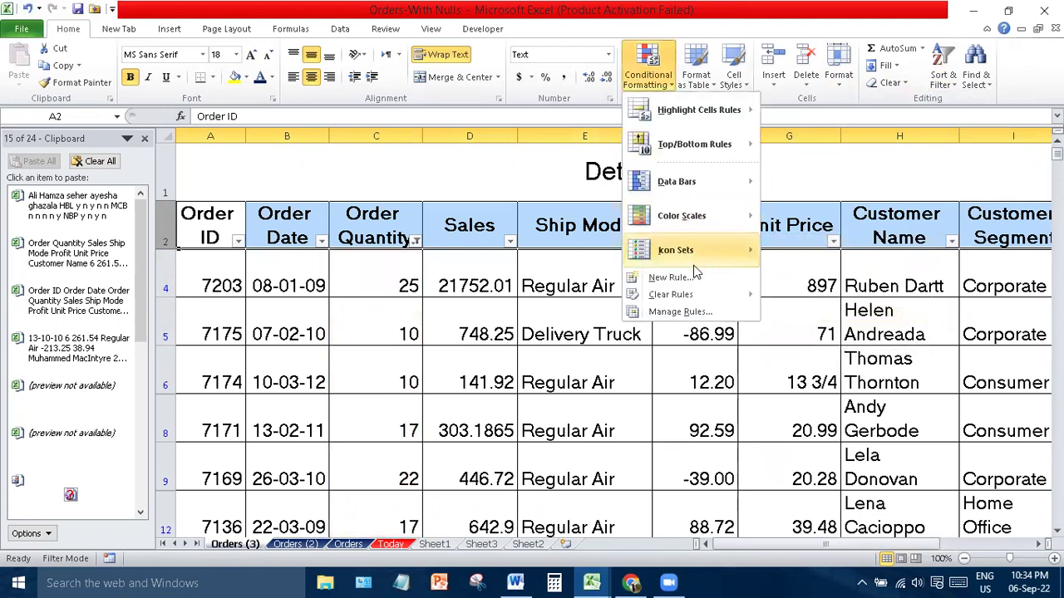
pyautogui.moveTo(704, 297)
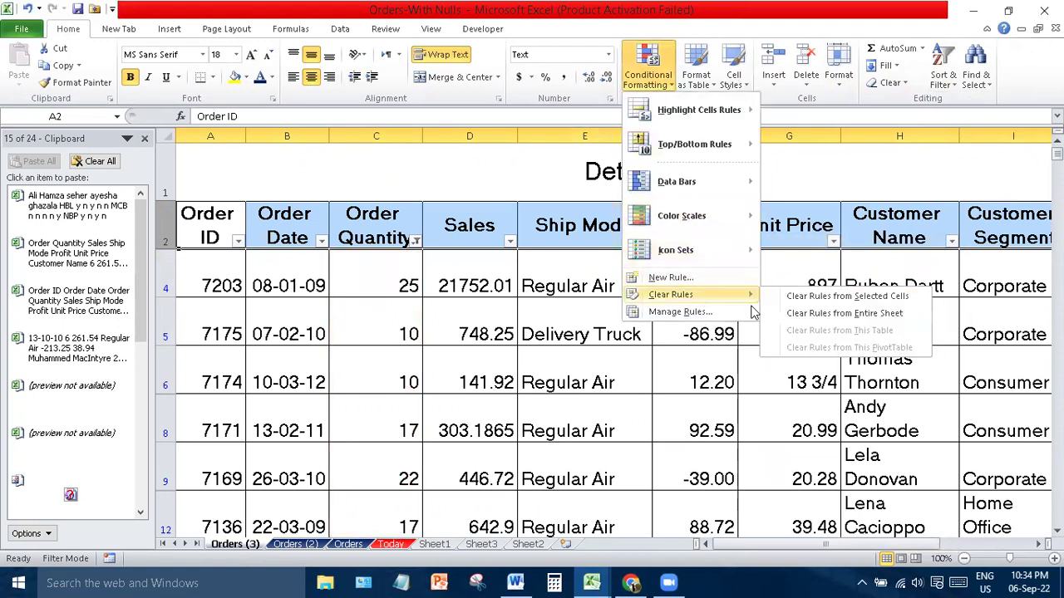
pyautogui.click(834, 317)
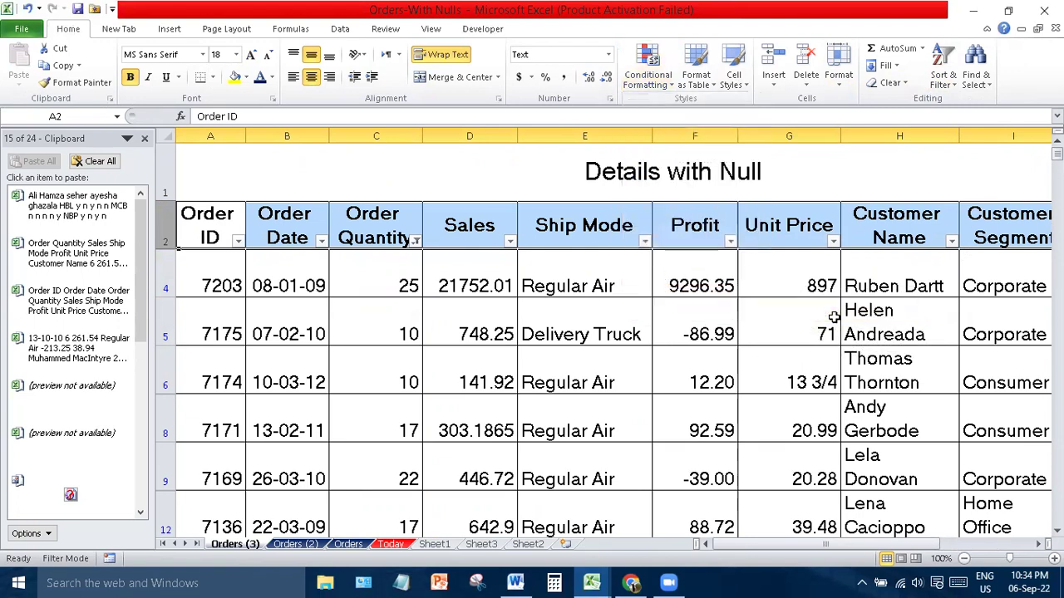
pyautogui.click(623, 297)
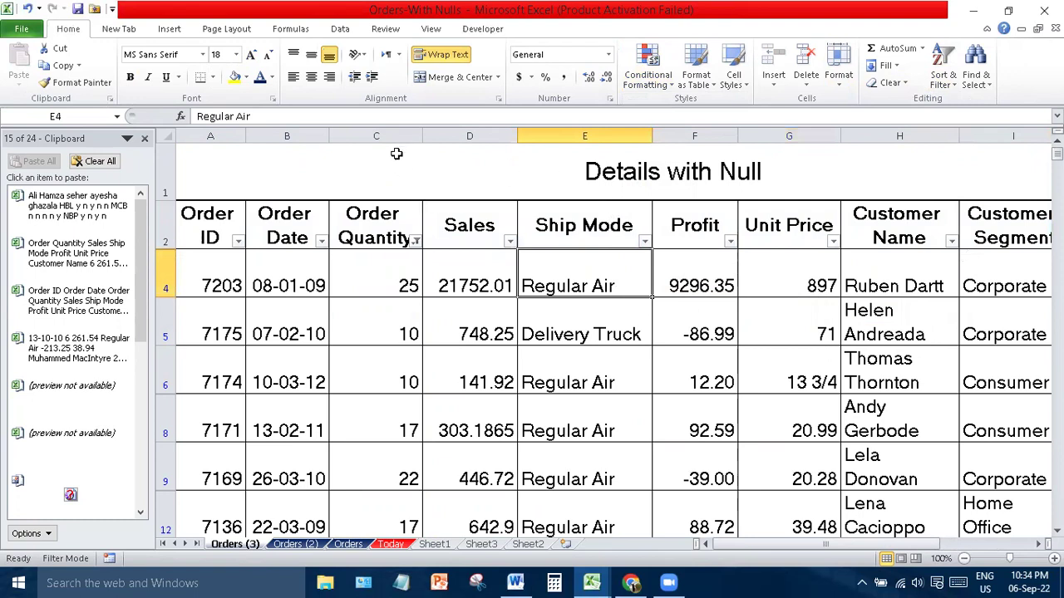
# - Apply a Greater Than 25.5 rule with light red fill to the Order Quantity column
pyautogui.click(380, 133)
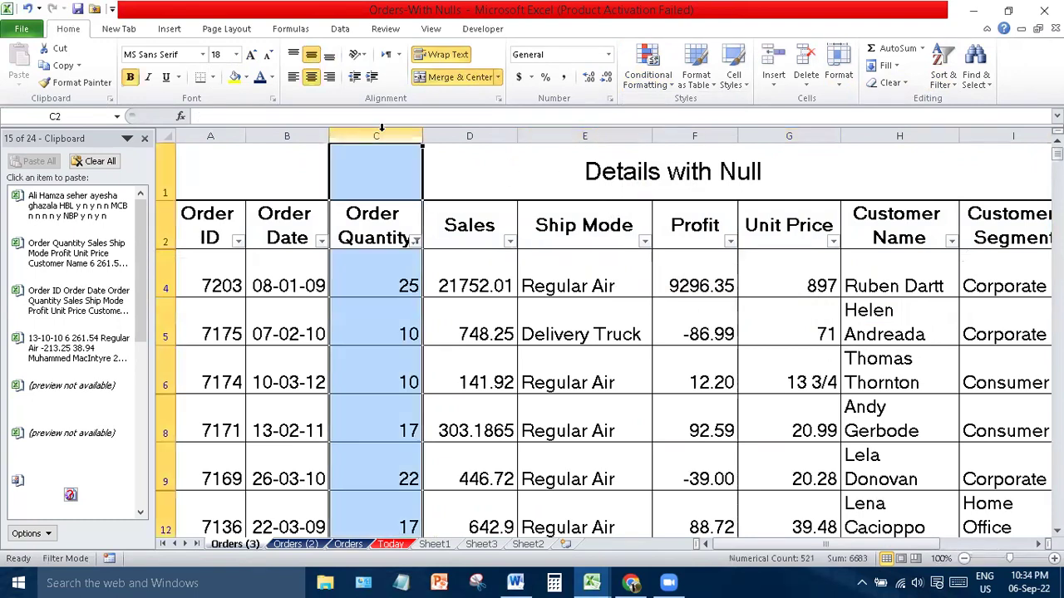
pyautogui.click(655, 84)
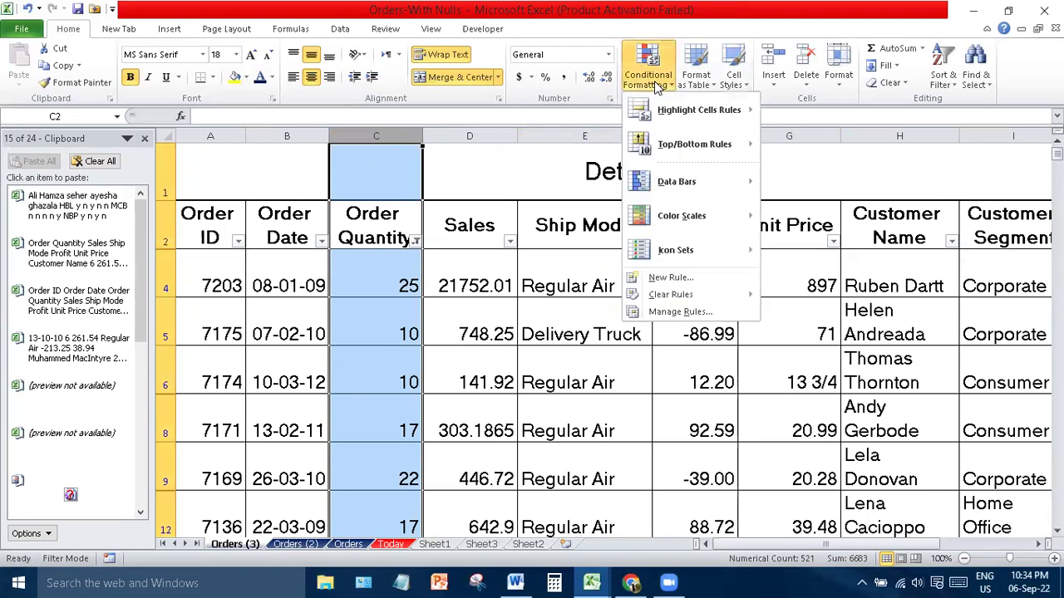
pyautogui.moveTo(680, 115)
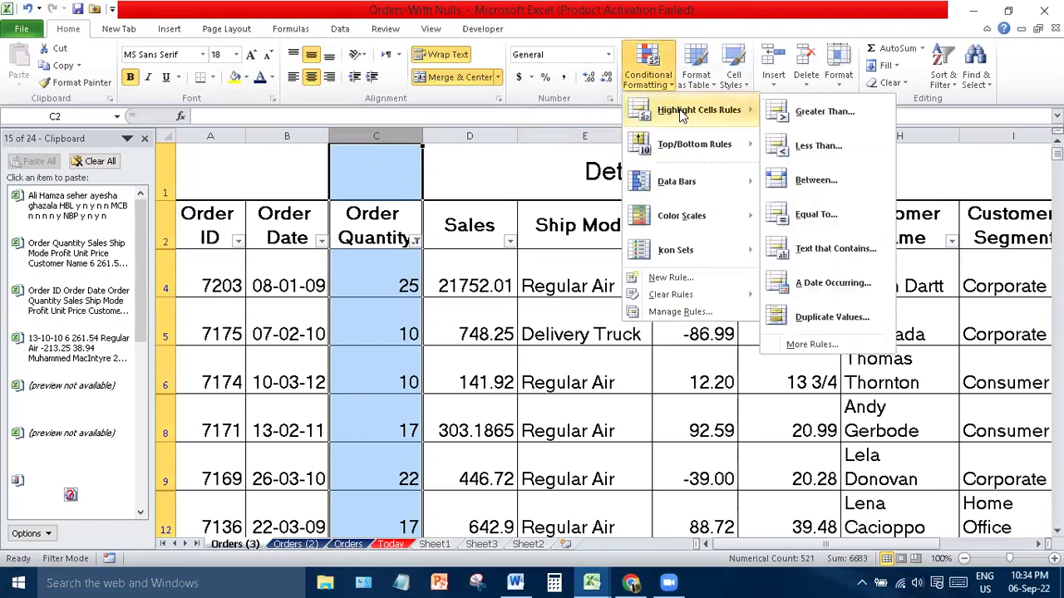
pyautogui.click(827, 114)
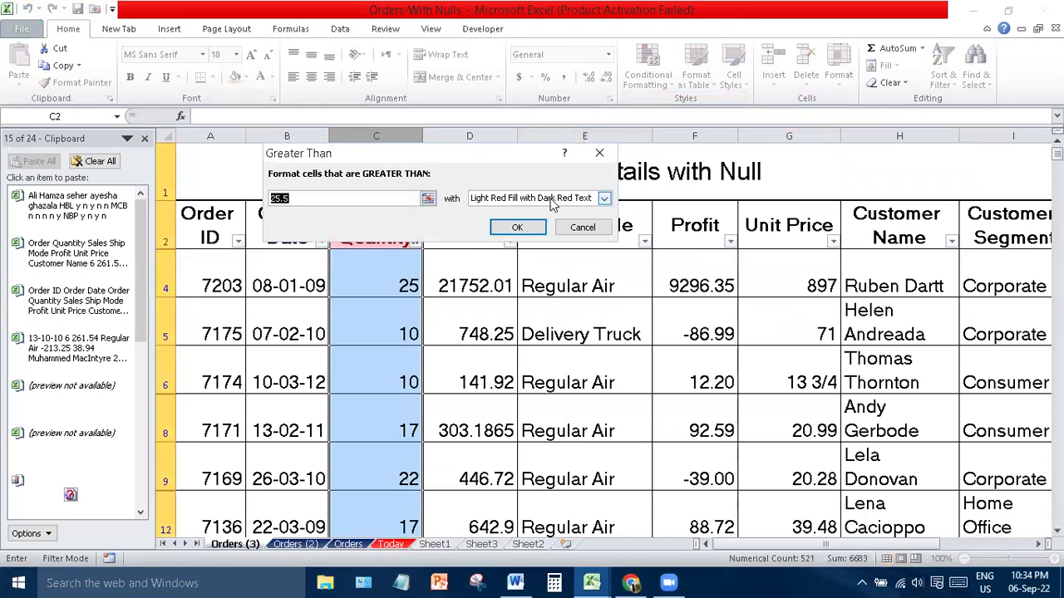
pyautogui.click(427, 199)
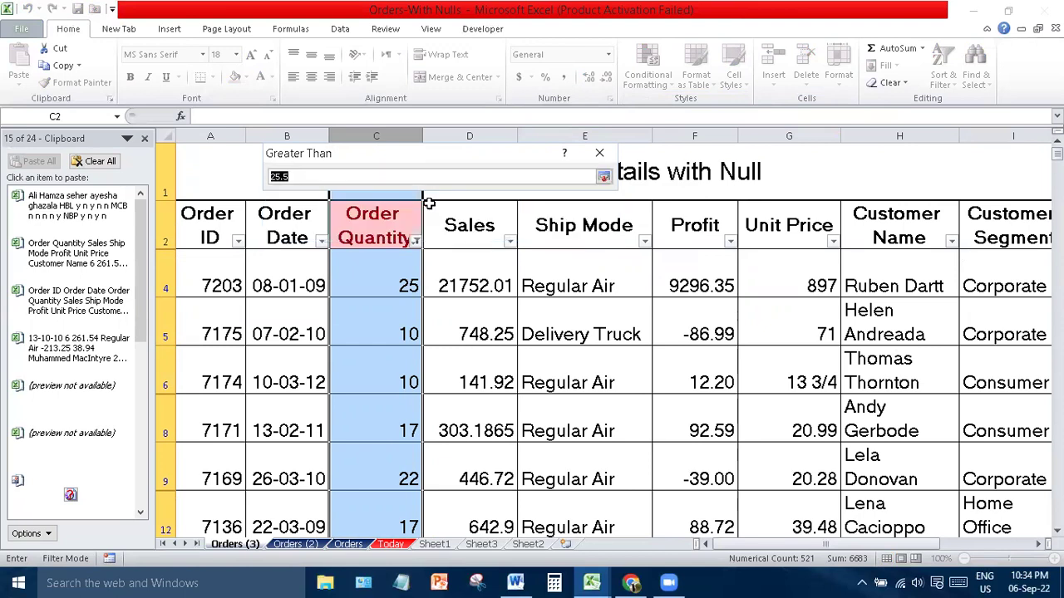
pyautogui.click(605, 175)
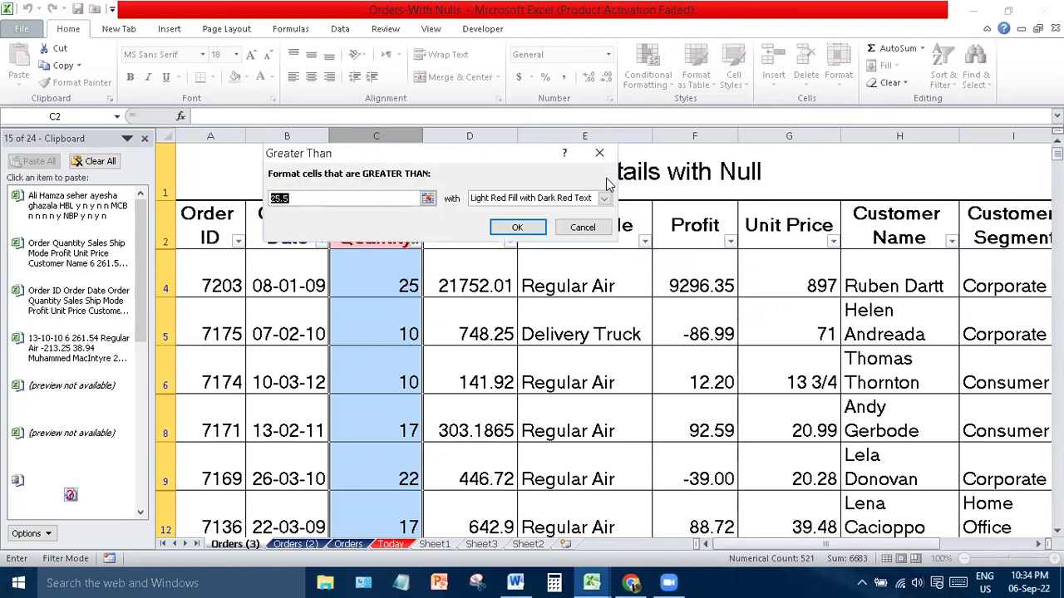
pyautogui.click(515, 225)
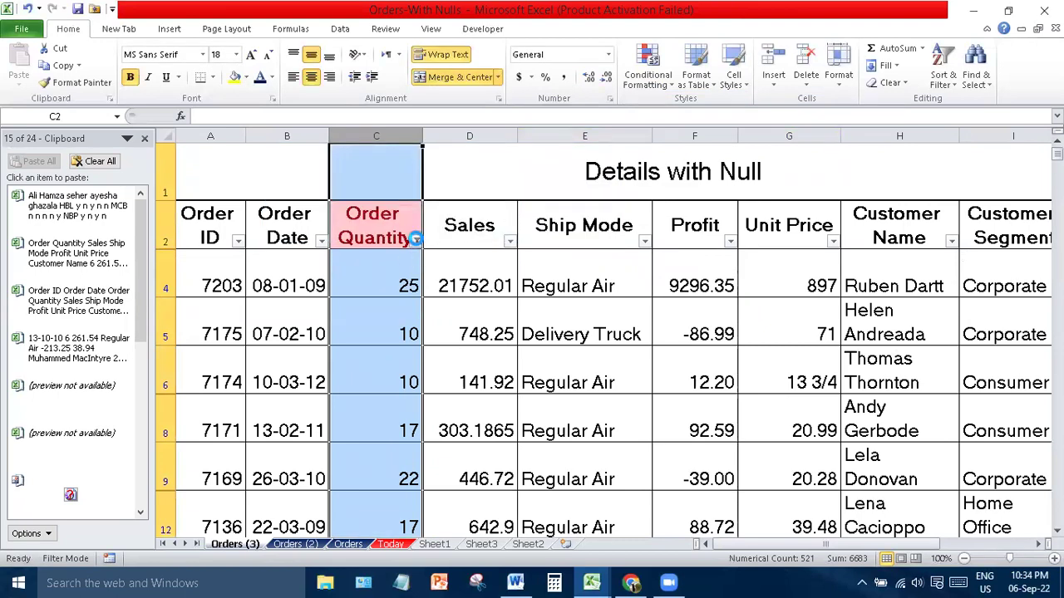
# - Review the conditional formatting options again and select Order Quantity cells C4:C8
pyautogui.click(414, 238)
pyautogui.click(647, 78)
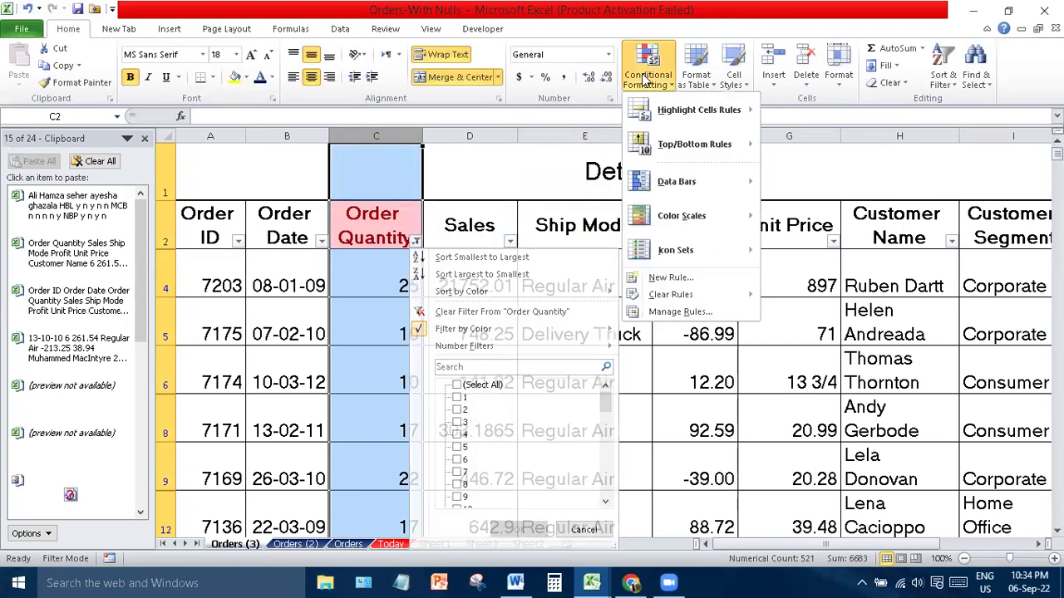
pyautogui.moveTo(680, 112)
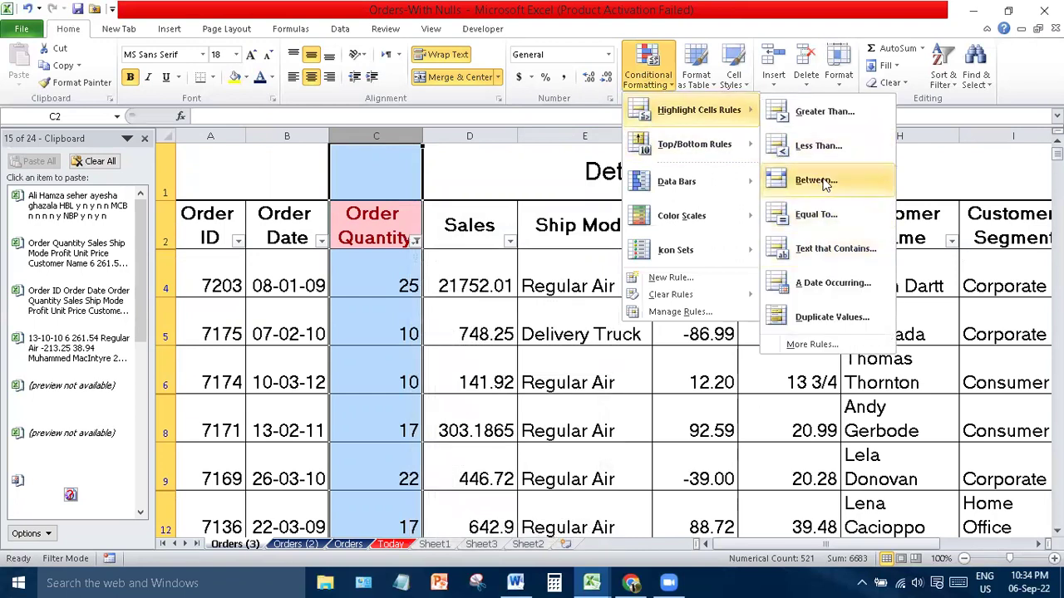
pyautogui.click(511, 308)
pyautogui.click(394, 279)
pyautogui.moveTo(395, 278); pyautogui.dragTo(402, 420)
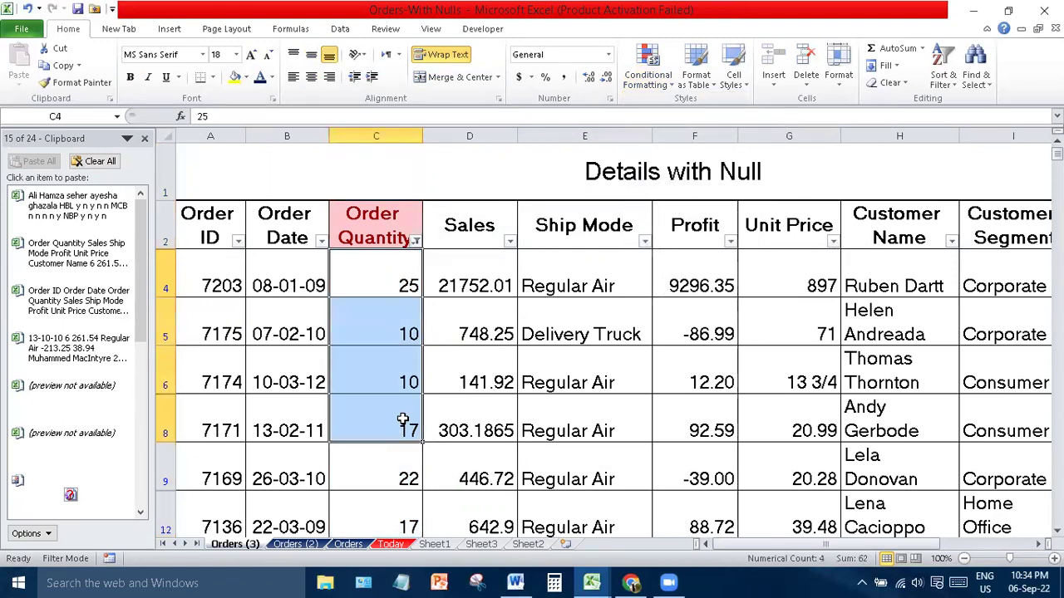
# - Apply a Less Than 17 rule with Yellow Fill and Dark Yellow Text to C4:C8
pyautogui.click(648, 74)
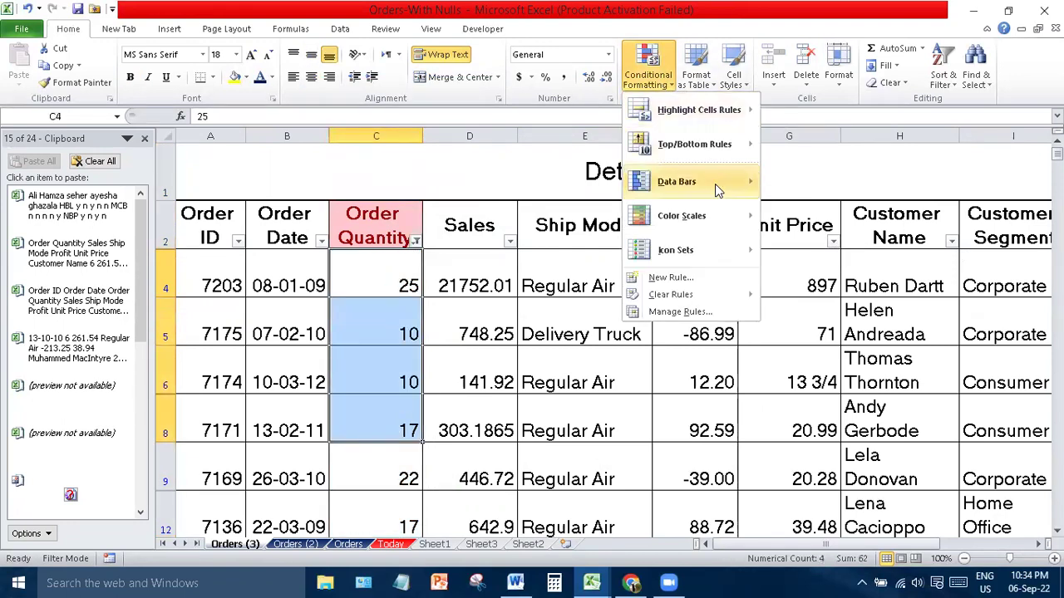
pyautogui.moveTo(723, 112)
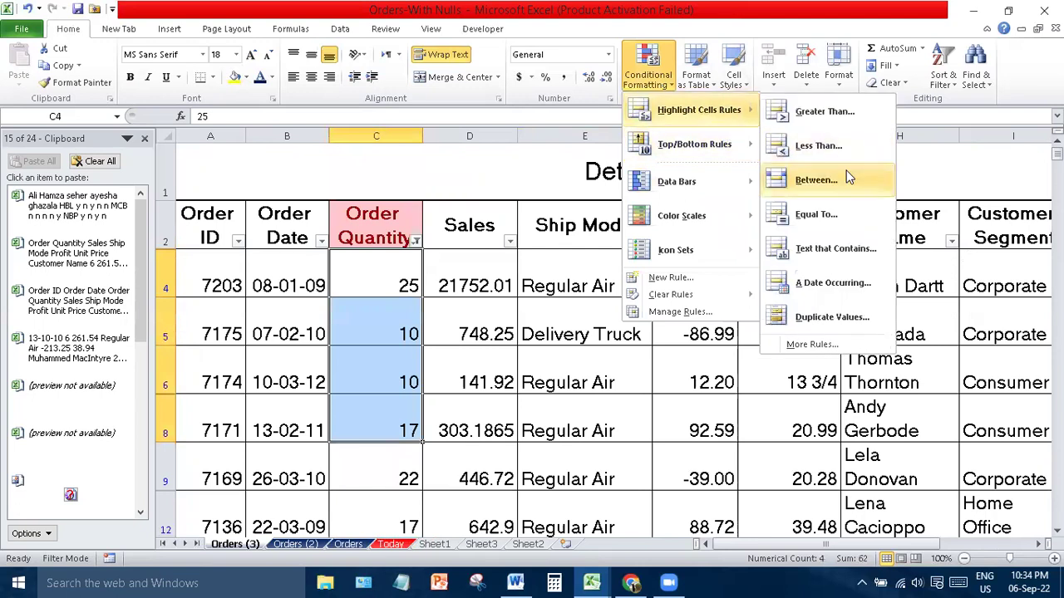
pyautogui.click(823, 147)
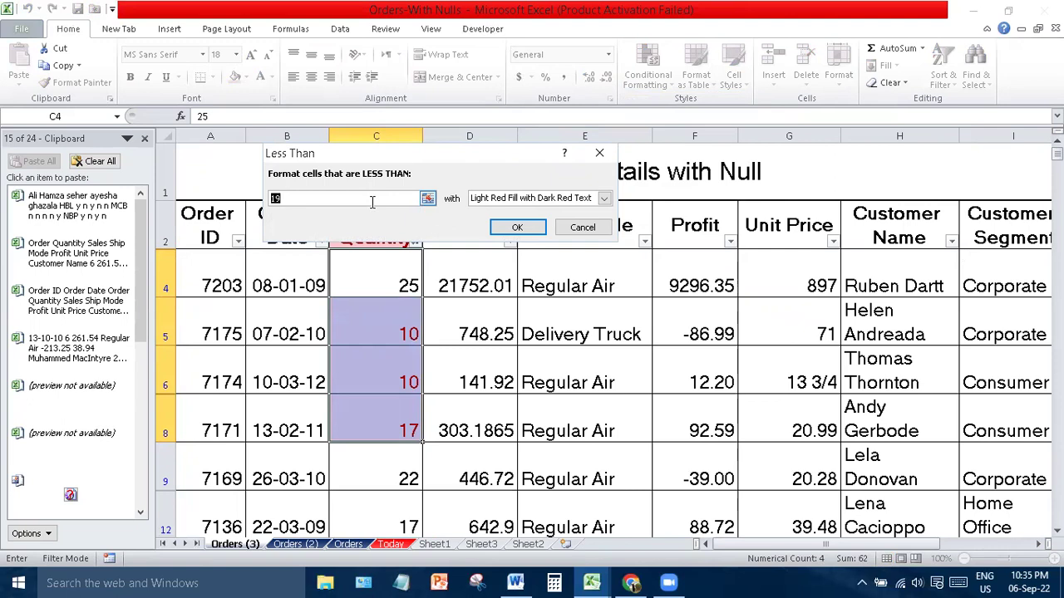
pyautogui.write('17')
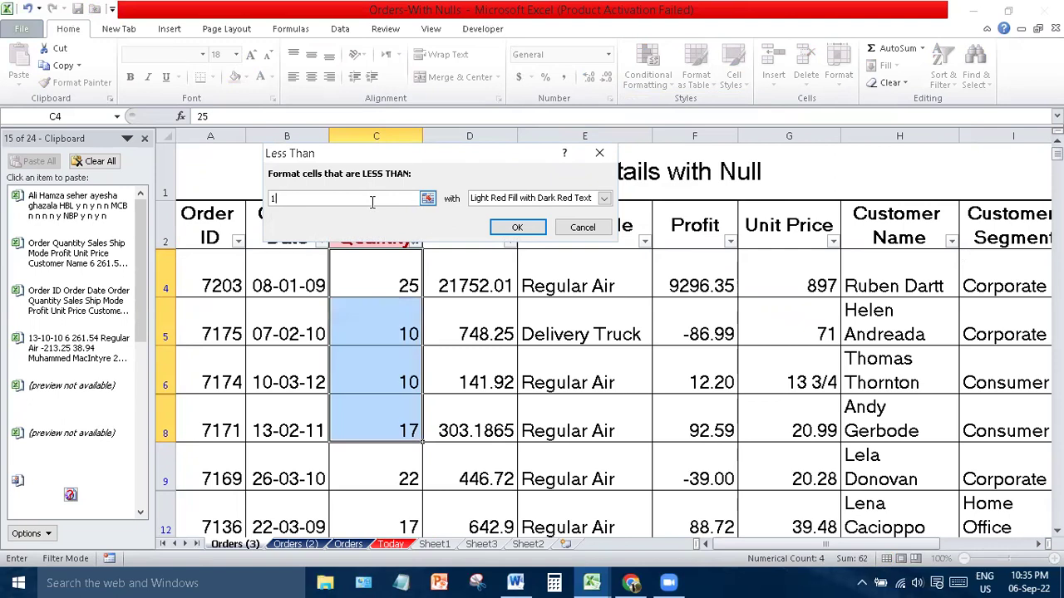
pyautogui.click(604, 197)
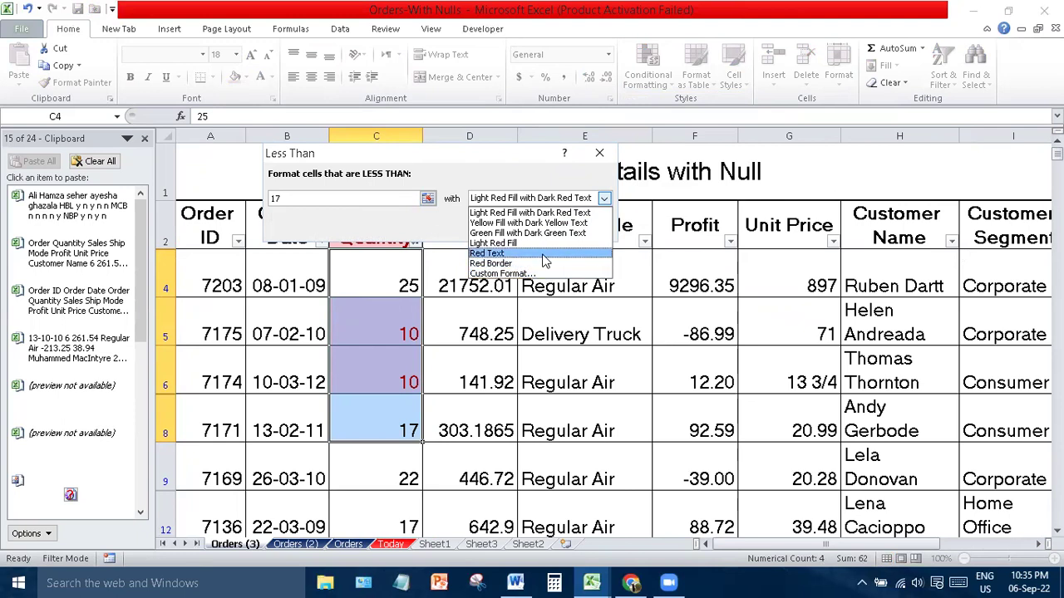
pyautogui.click(556, 225)
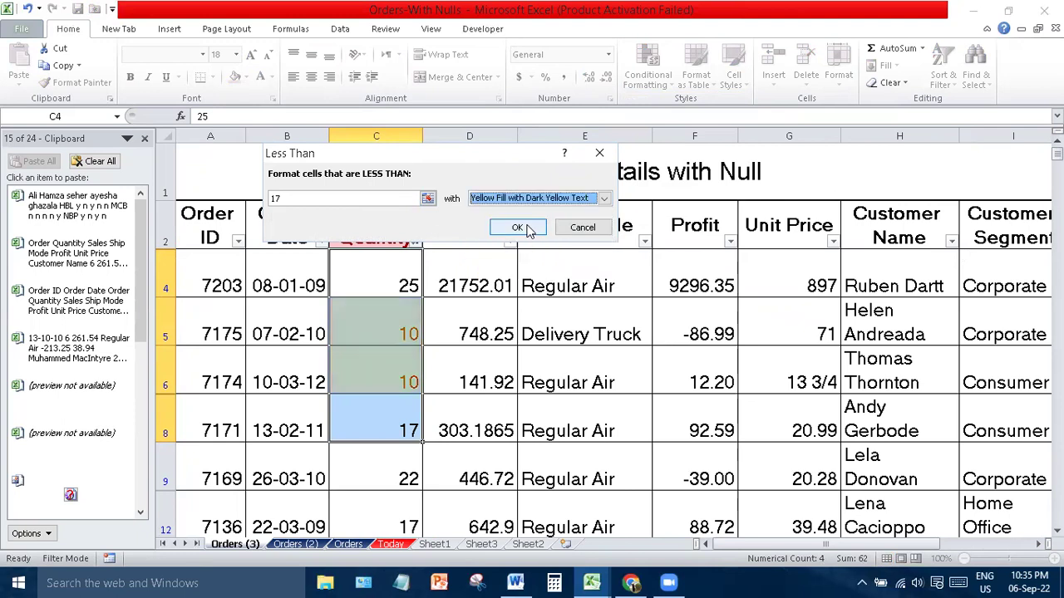
pyautogui.click(513, 226)
pyautogui.click(506, 313)
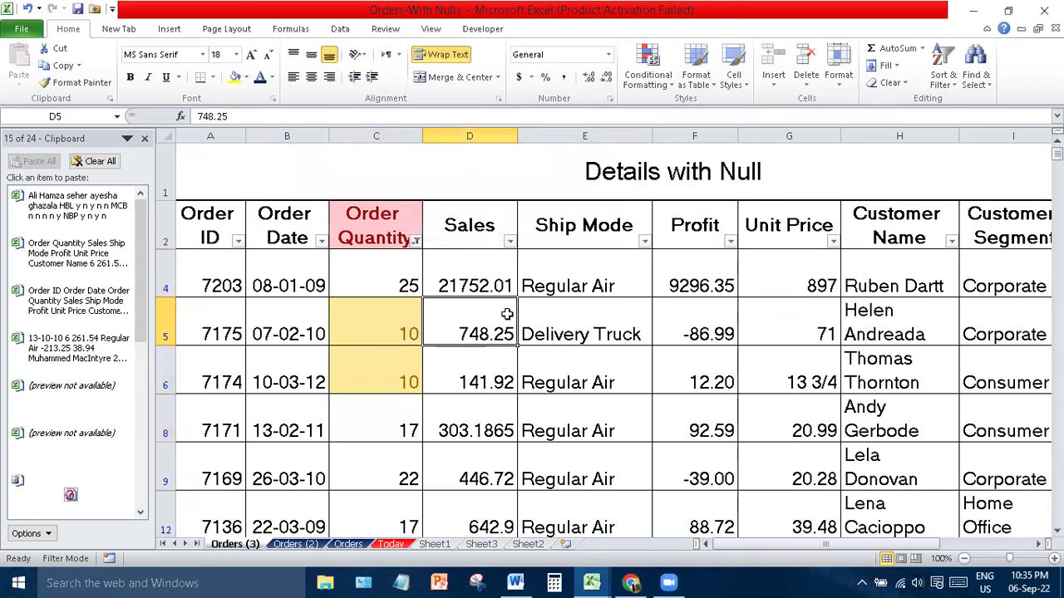
pyautogui.click(392, 339)
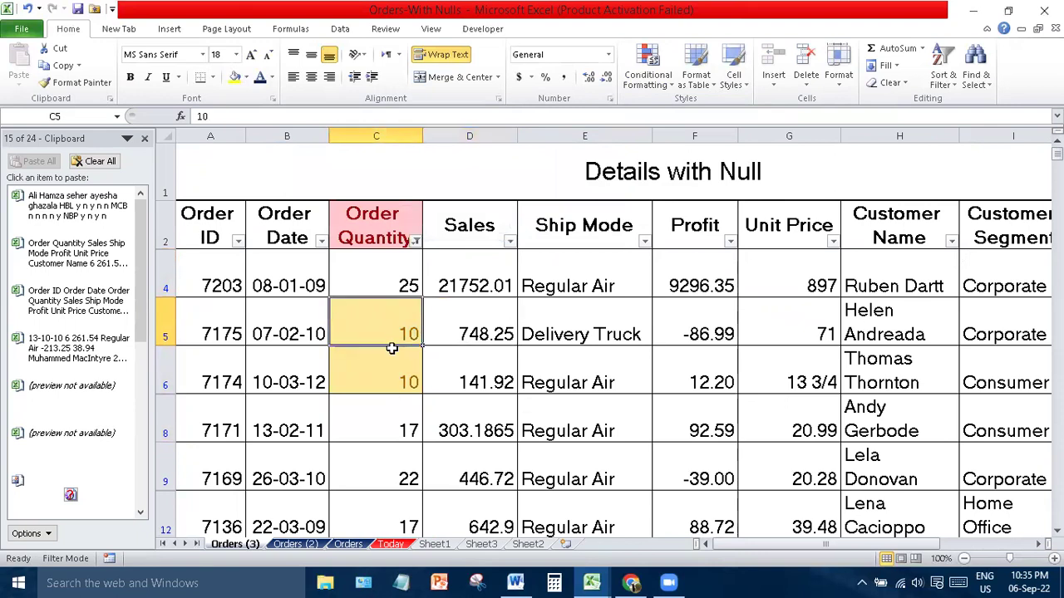
pyautogui.moveTo(393, 348); pyautogui.dragTo(392, 369)
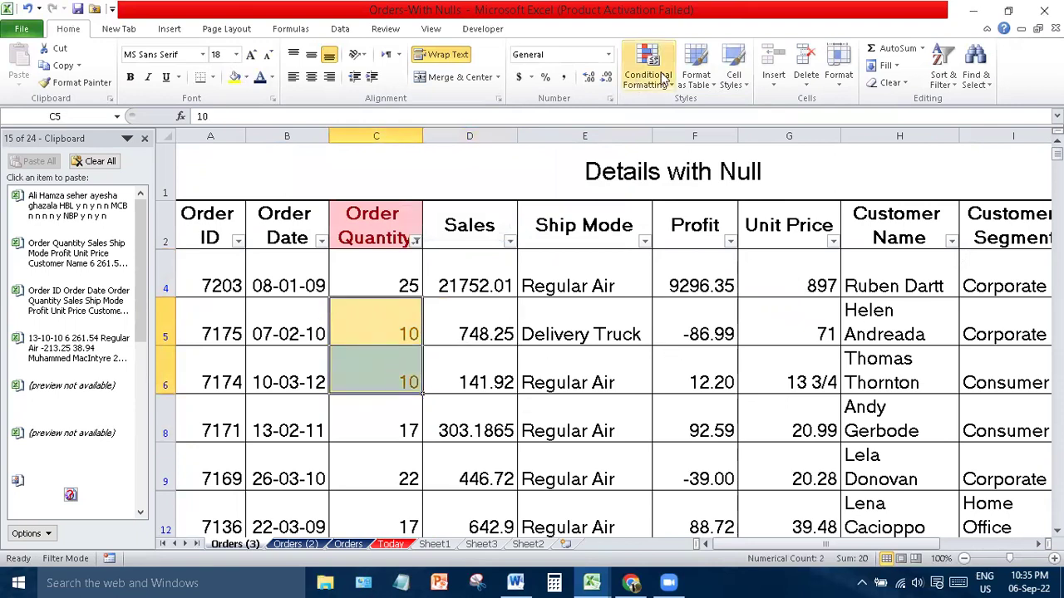
pyautogui.click(645, 241)
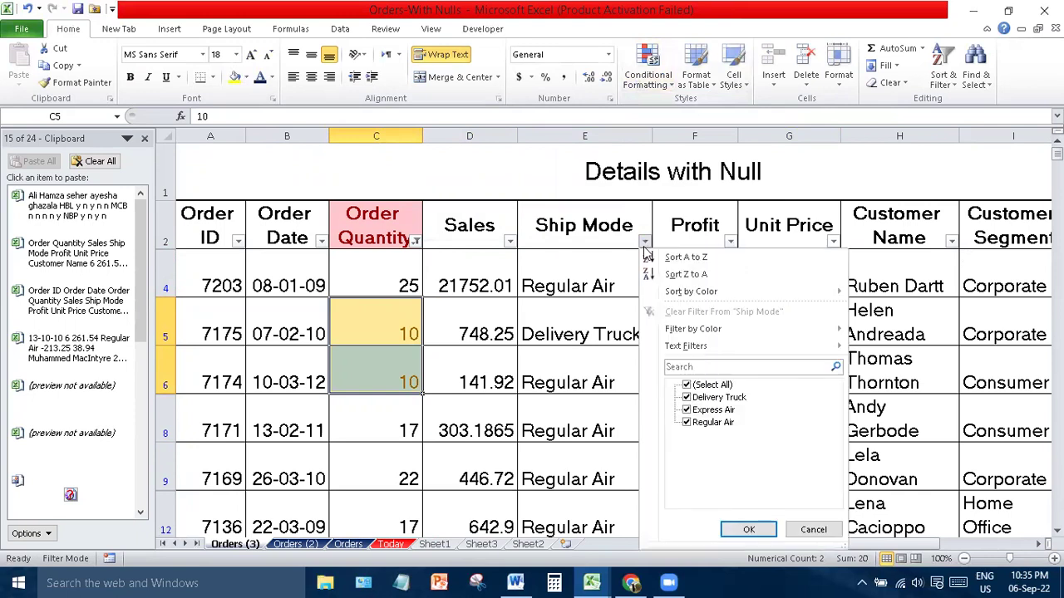
pyautogui.click(645, 74)
pyautogui.moveTo(694, 117)
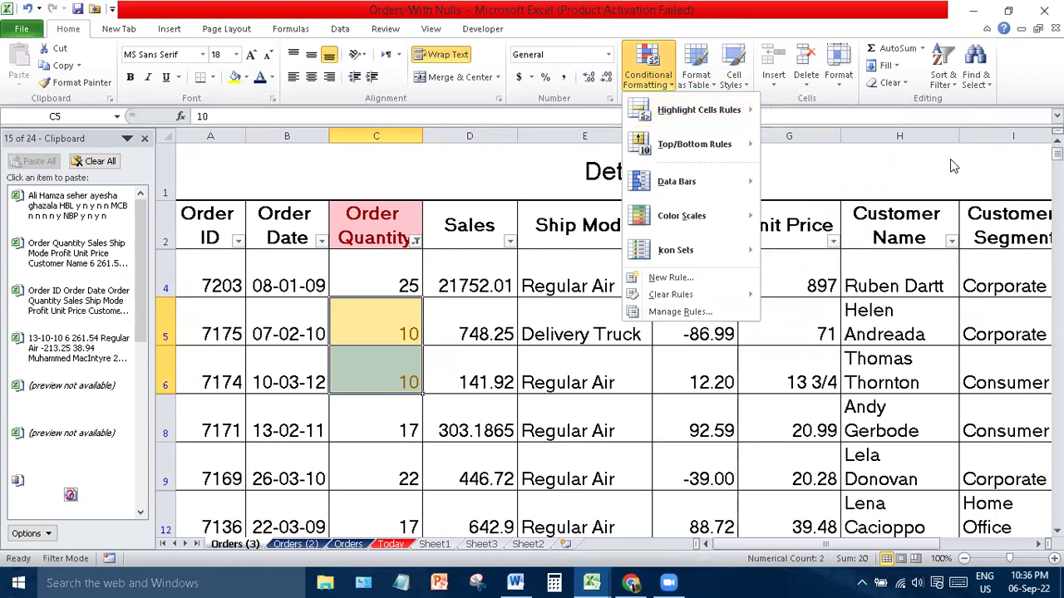
pyautogui.click(891, 137)
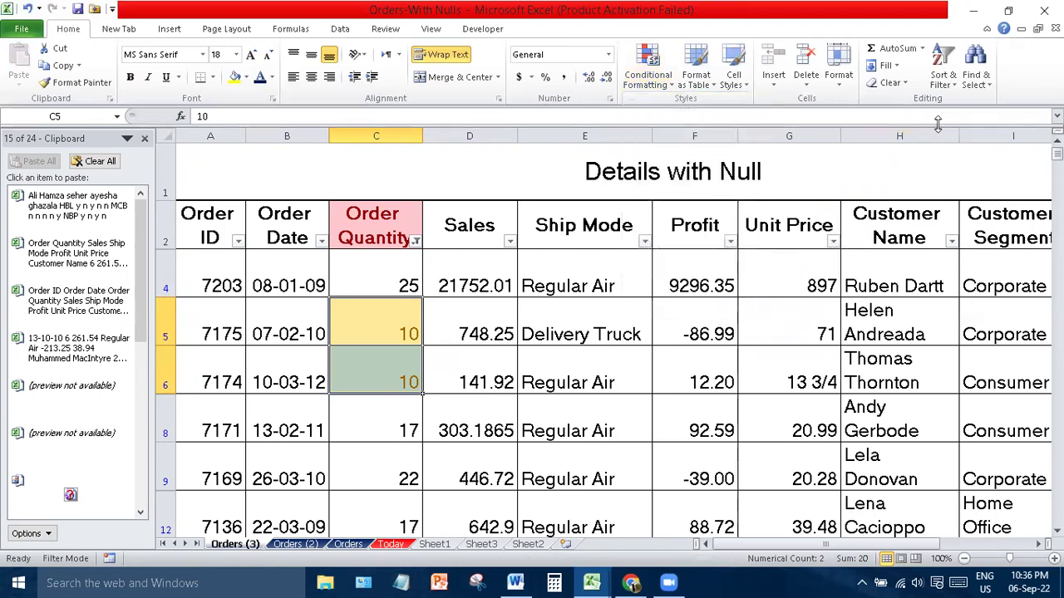
# - Apply a Duplicate Values rule with light red fill and dark red text to column H
pyautogui.click(901, 130)
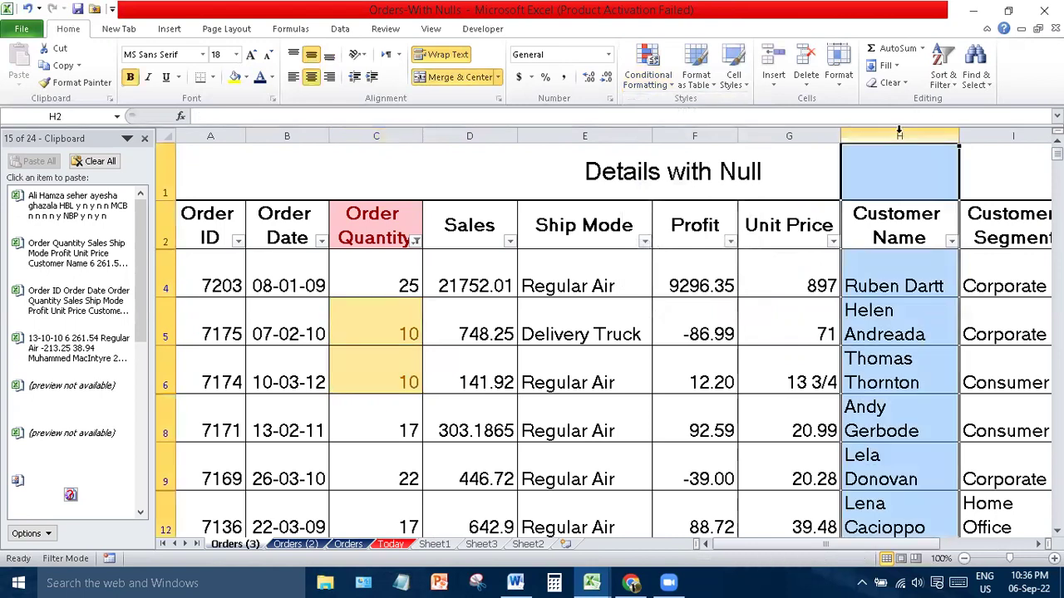
pyautogui.click(641, 88)
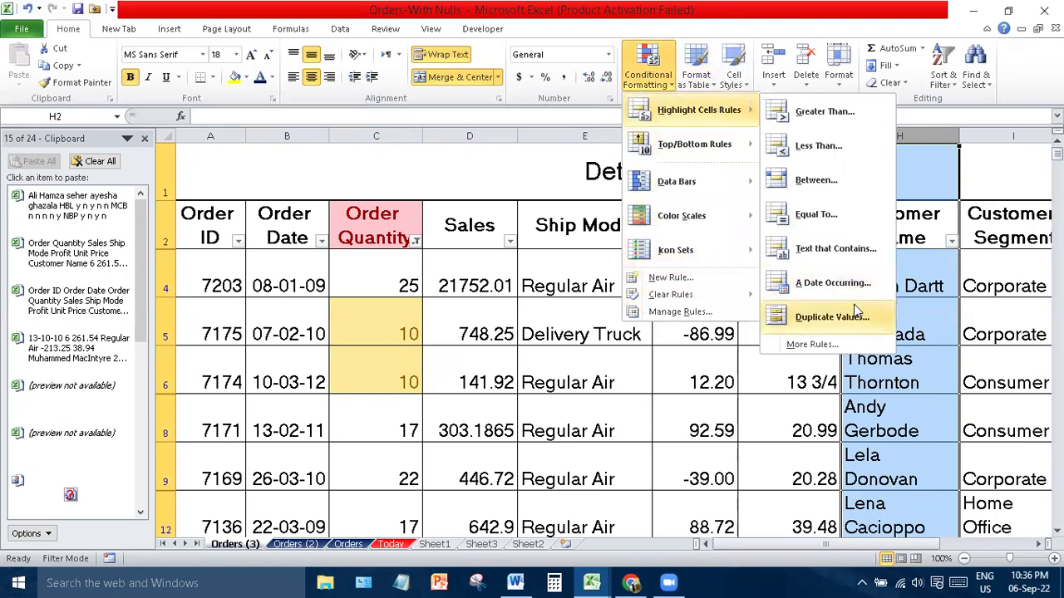
pyautogui.click(831, 317)
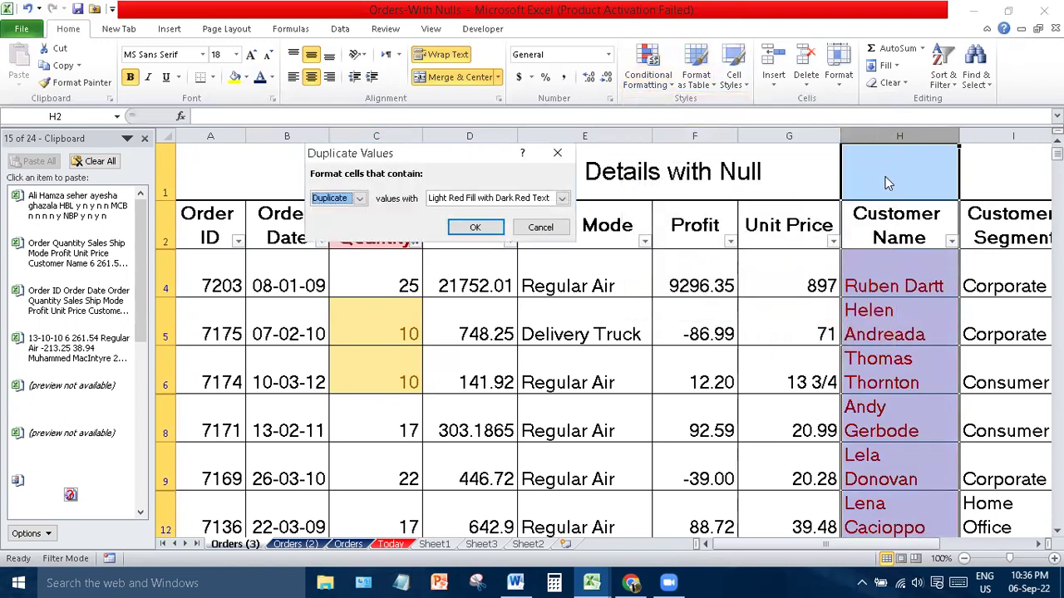
pyautogui.click(482, 226)
pyautogui.click(775, 281)
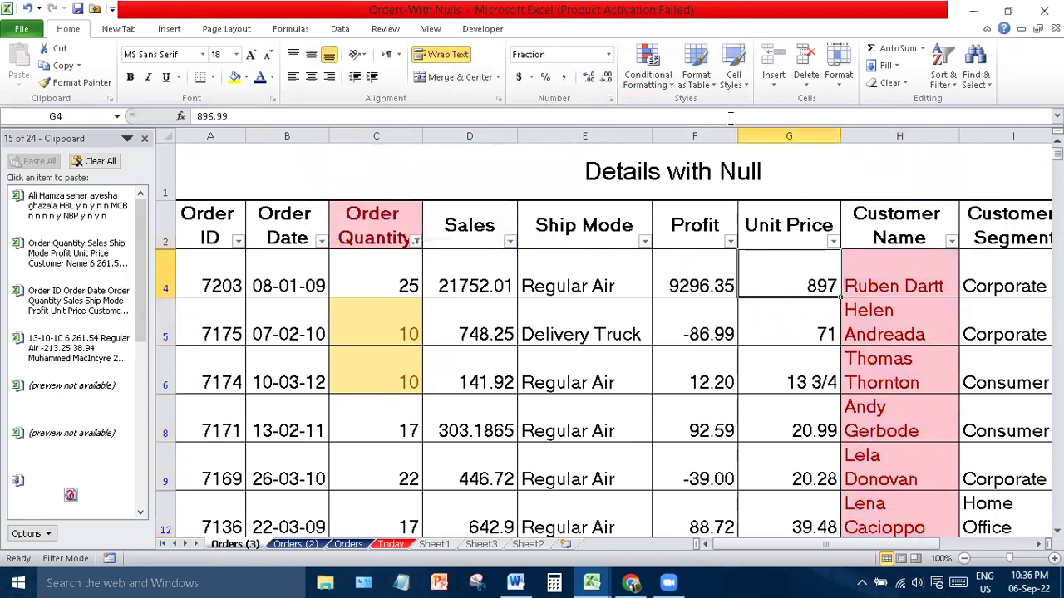
pyautogui.click(645, 85)
# - Dismiss the Conditional Formatting menu without an icon set and close the Clipboard pane
pyautogui.moveTo(664, 147)
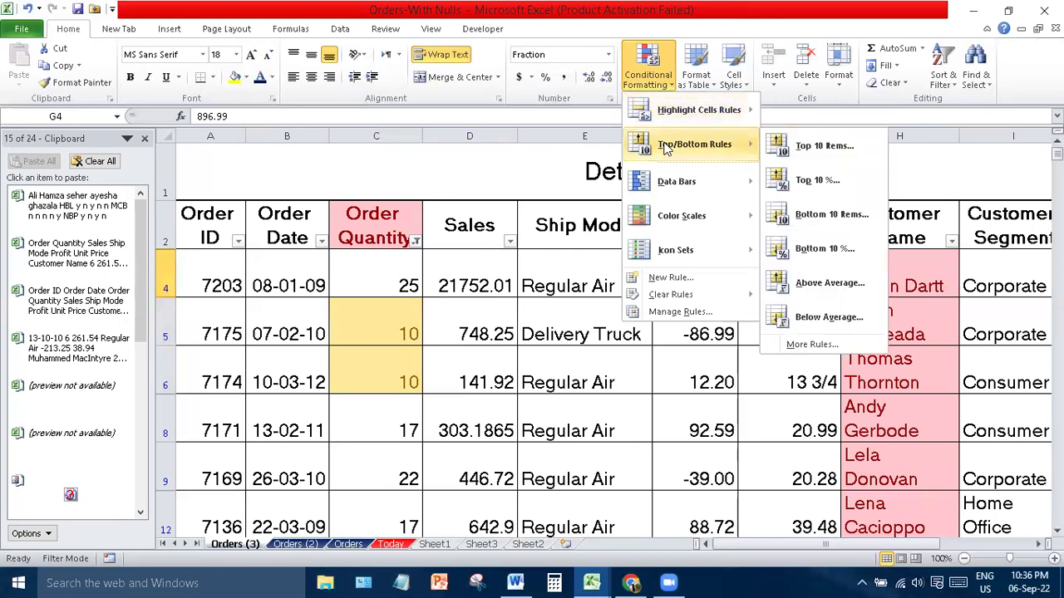
pyautogui.moveTo(695, 184)
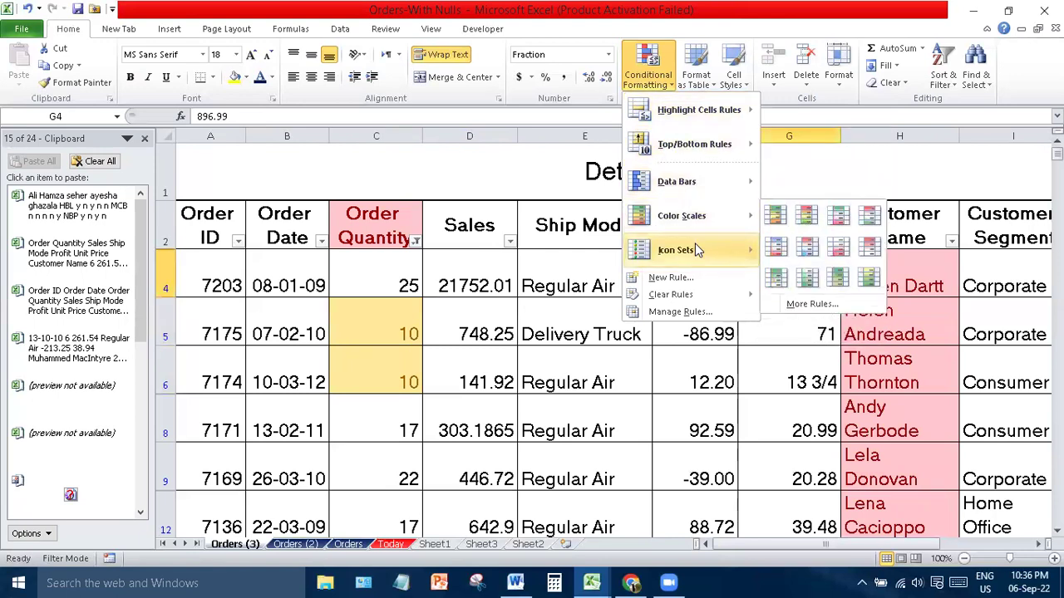
pyautogui.moveTo(696, 250)
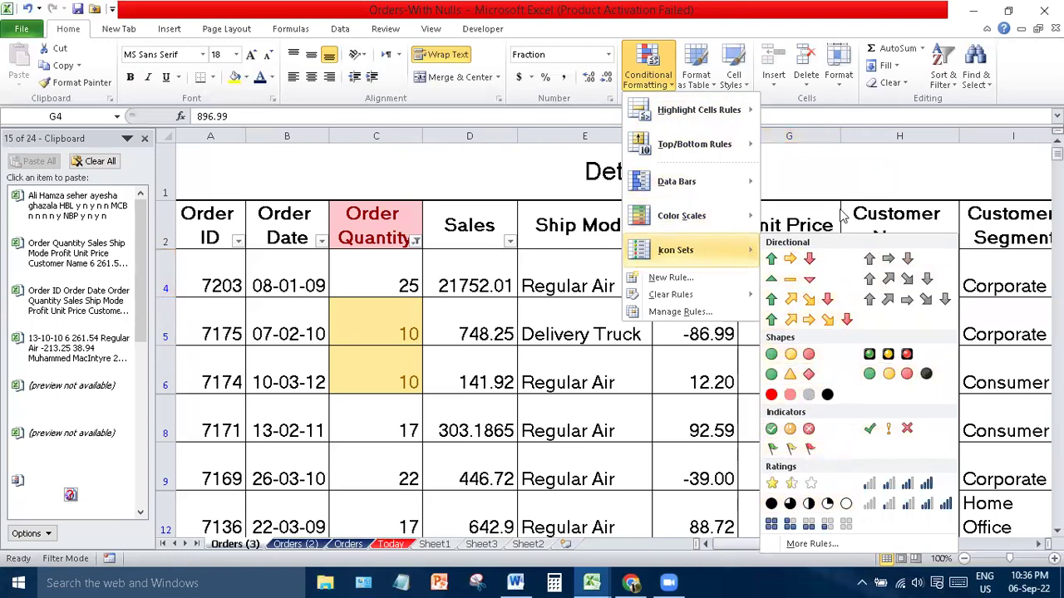
pyautogui.click(837, 166)
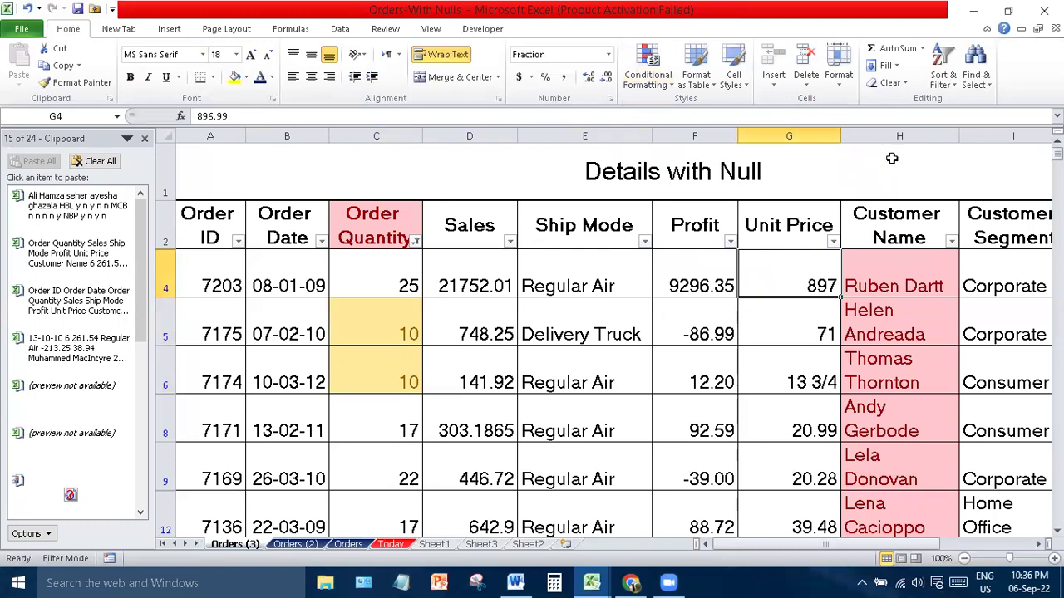
pyautogui.click(145, 138)
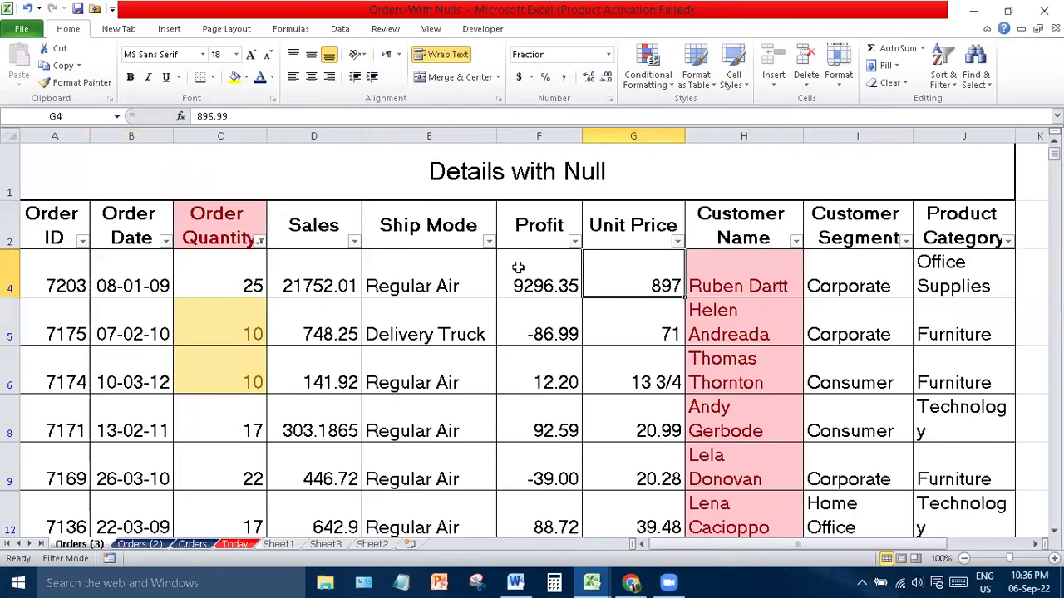
# - Select header row 2 and toggle AutoFilter off and back on with Ctrl+Shift+L
pyautogui.click(13, 214)
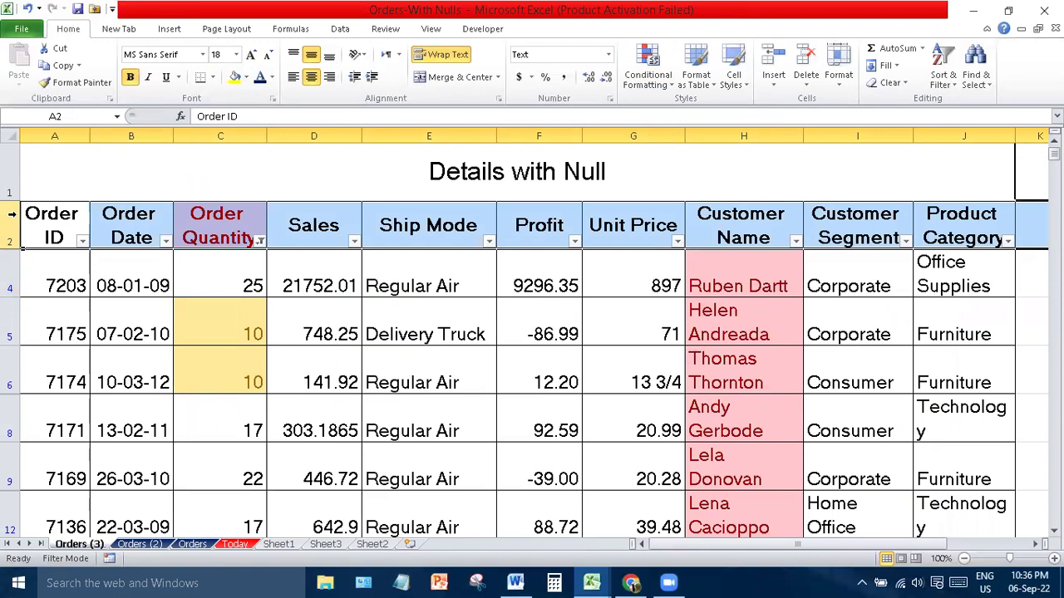
pyautogui.hotkey('ctrl', 'shift', 'l')
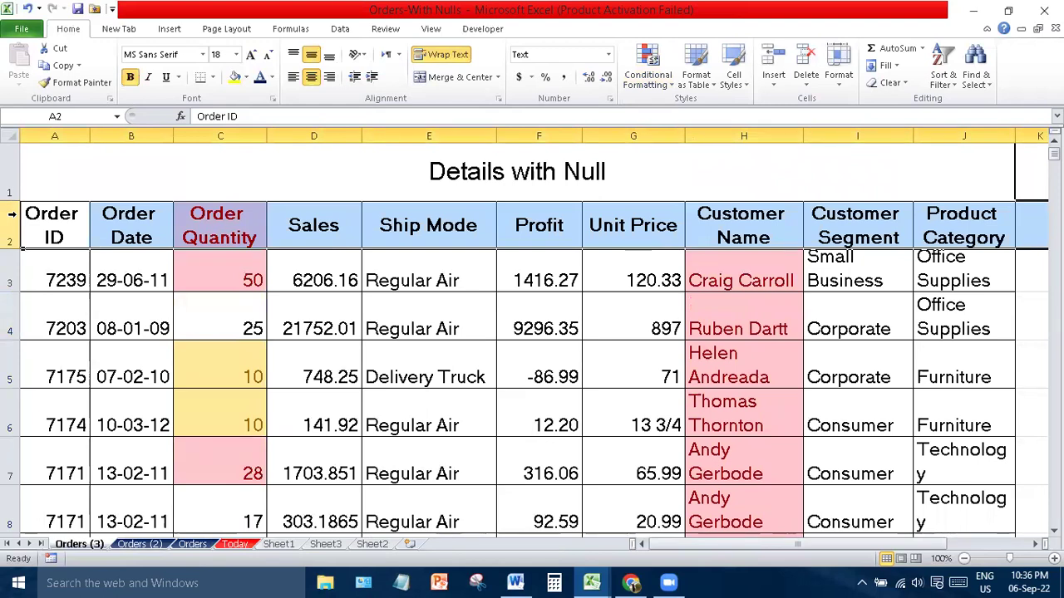
pyautogui.hotkey('ctrl', 'shift', 'l')
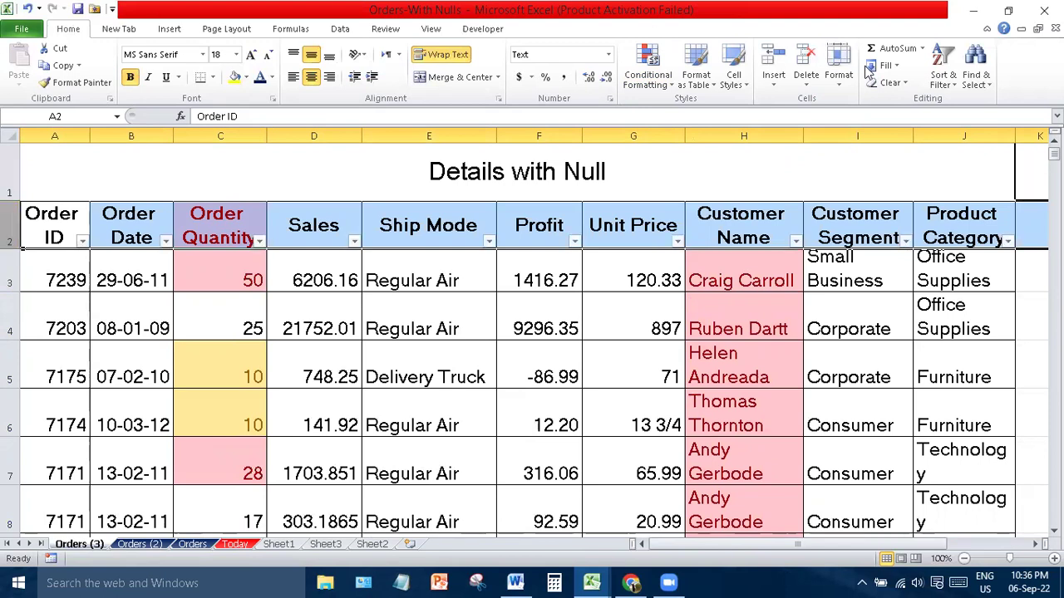
pyautogui.click(950, 58)
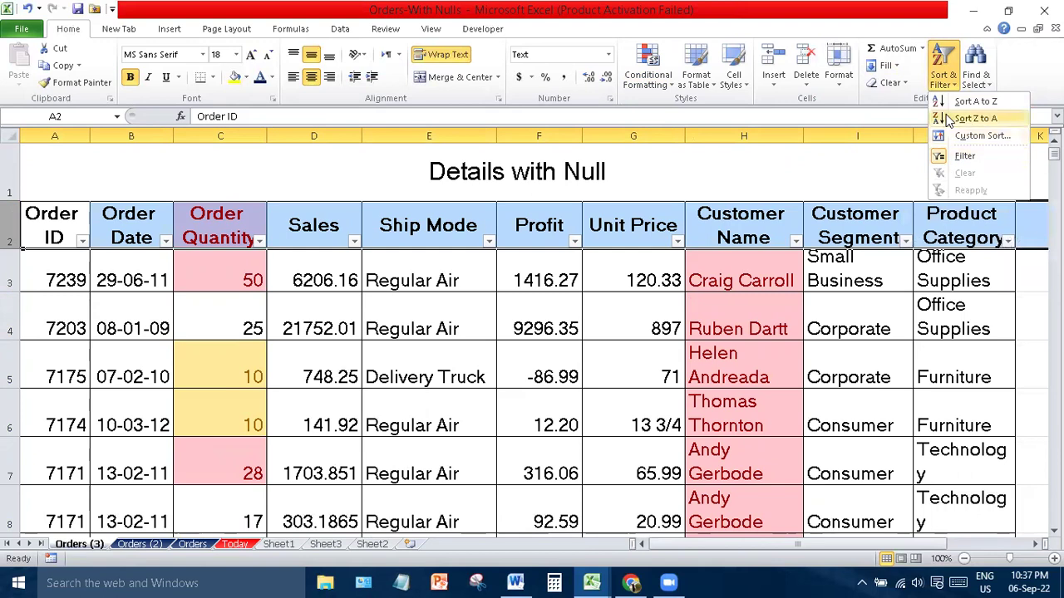
# - Sort the Details with Null table by Order ID, smallest to largest
pyautogui.click(844, 544)
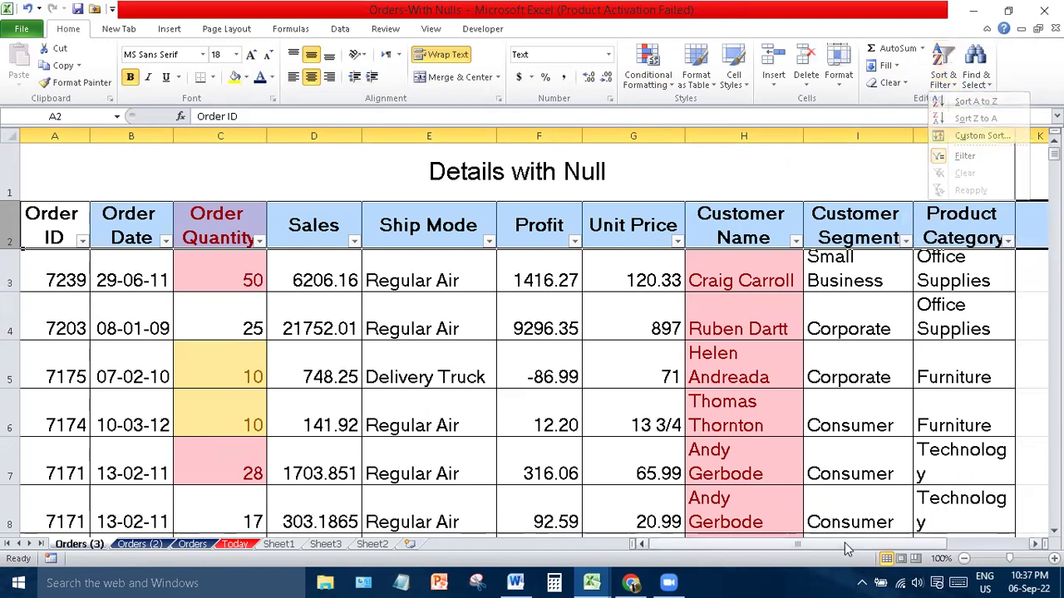
pyautogui.click(83, 241)
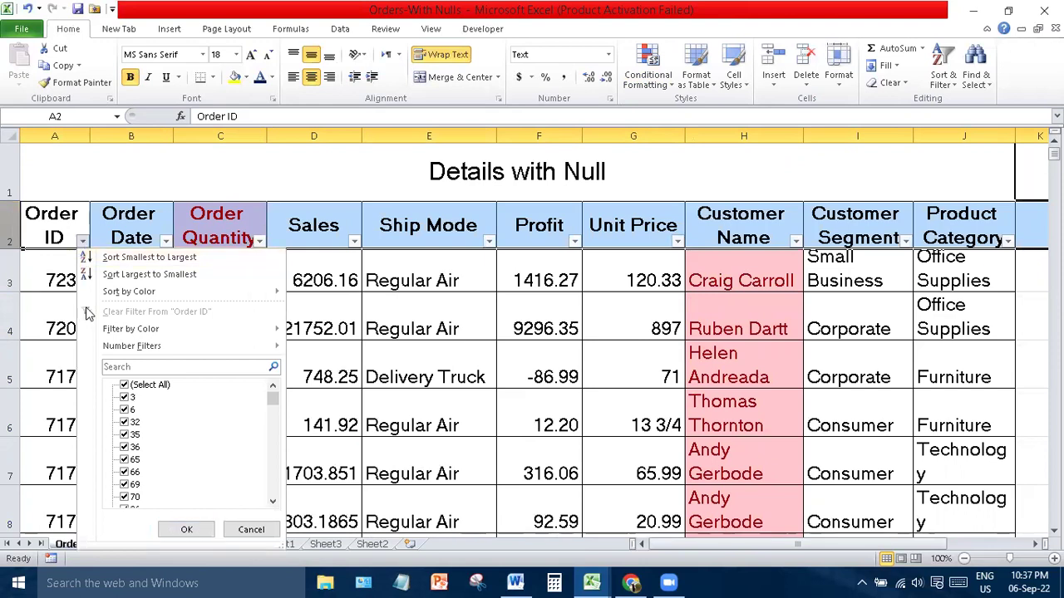
pyautogui.click(168, 262)
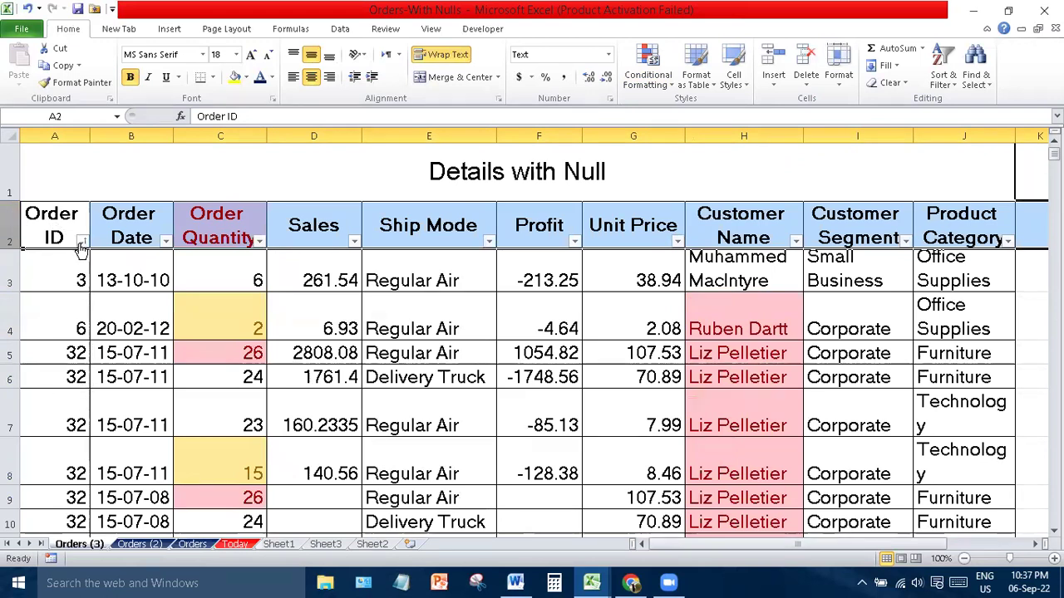
pyautogui.click(350, 239)
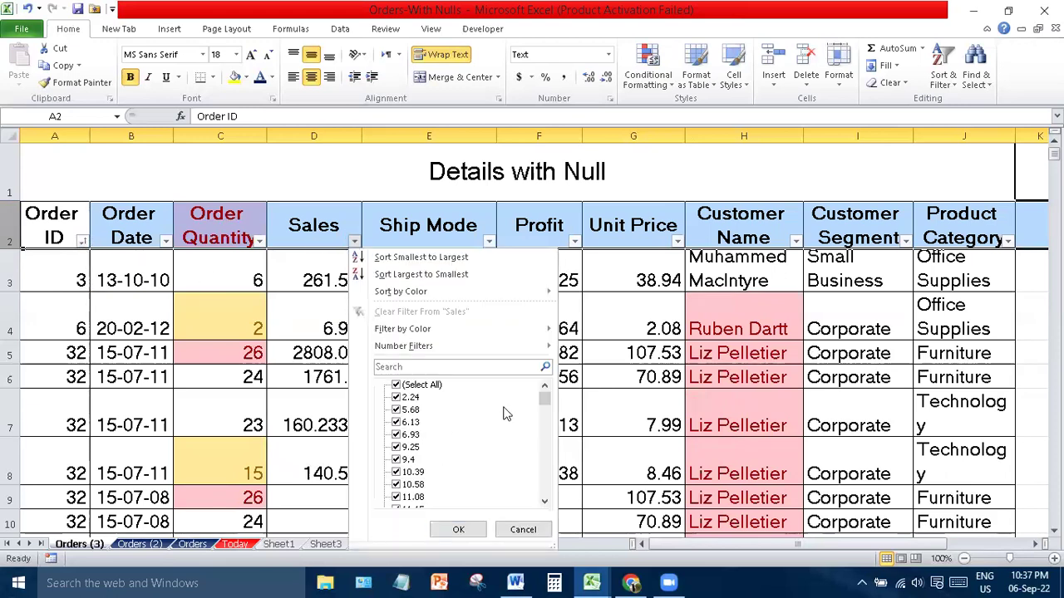
# - Try Sales filters for 9.25 and 11.08, then clear the Sales filter
pyautogui.moveTo(545, 397)
pyautogui.mouseDown()
pyautogui.moveTo(545, 497)
pyautogui.moveTo(545, 398)
pyautogui.mouseUp()
pyautogui.click(427, 386)
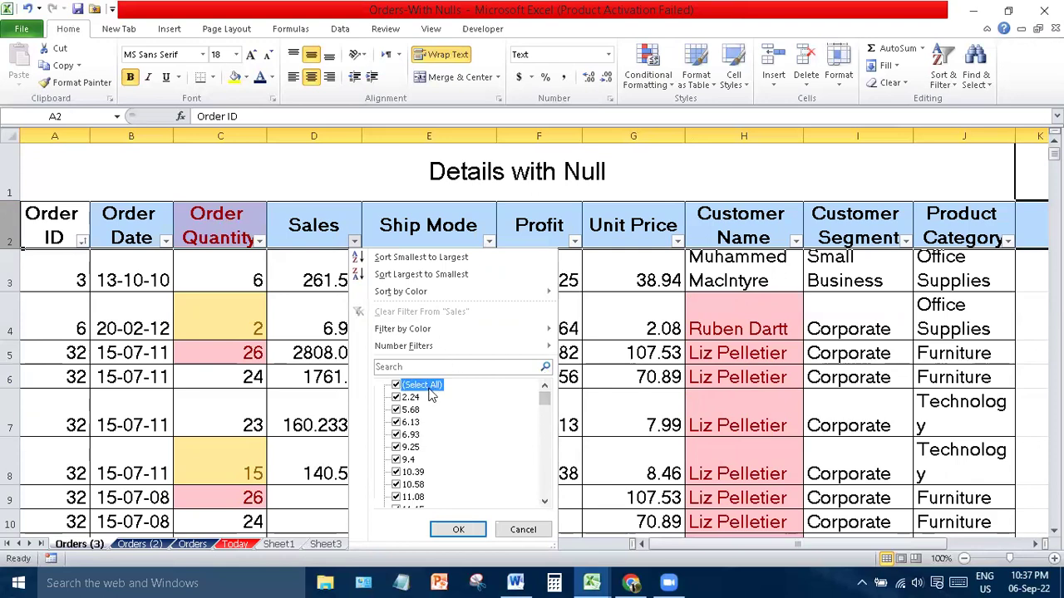
pyautogui.click(407, 448)
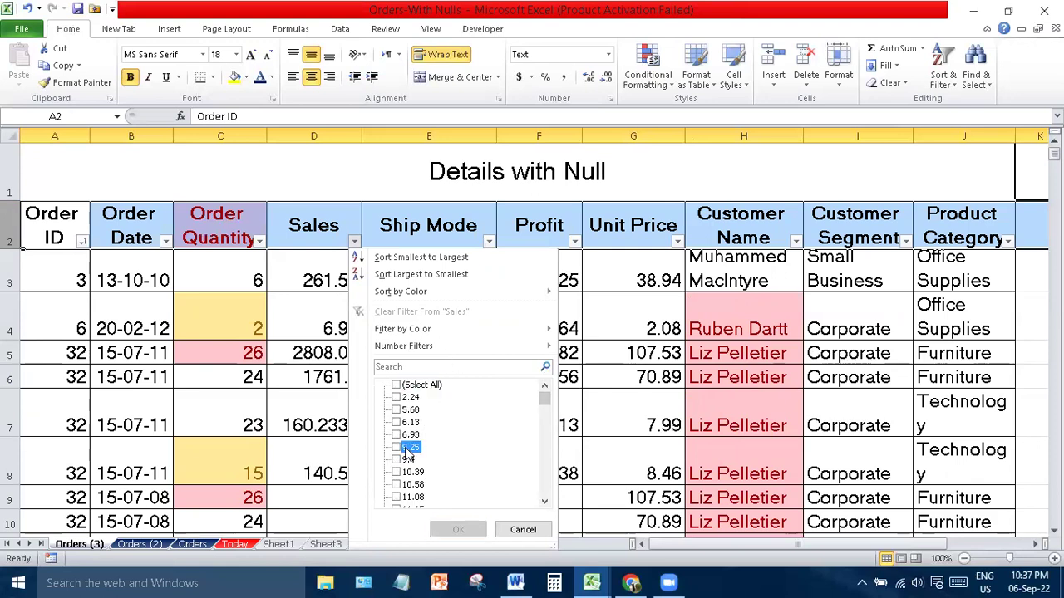
pyautogui.click(458, 529)
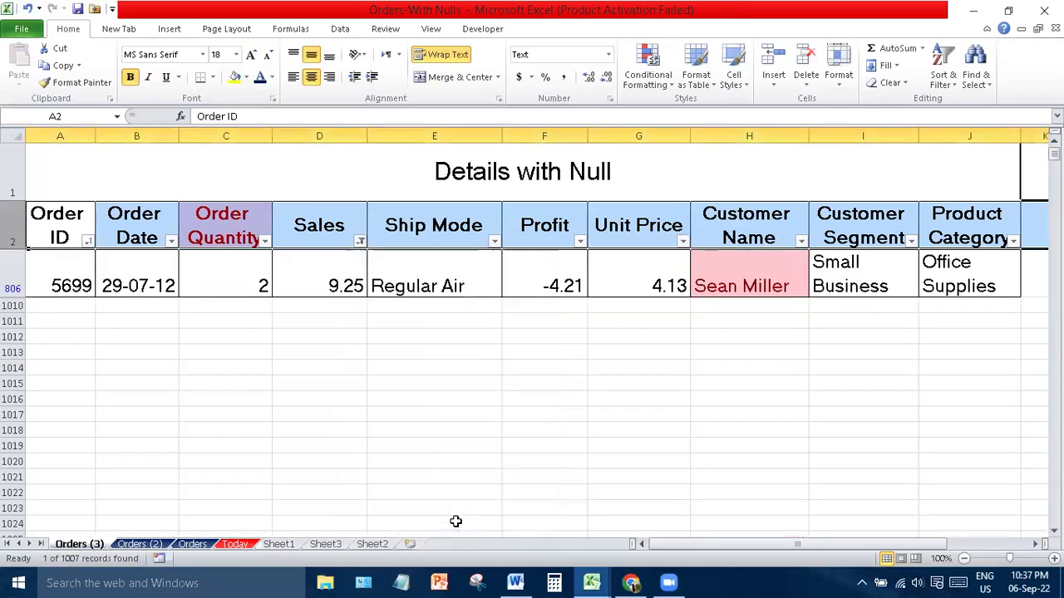
pyautogui.click(360, 241)
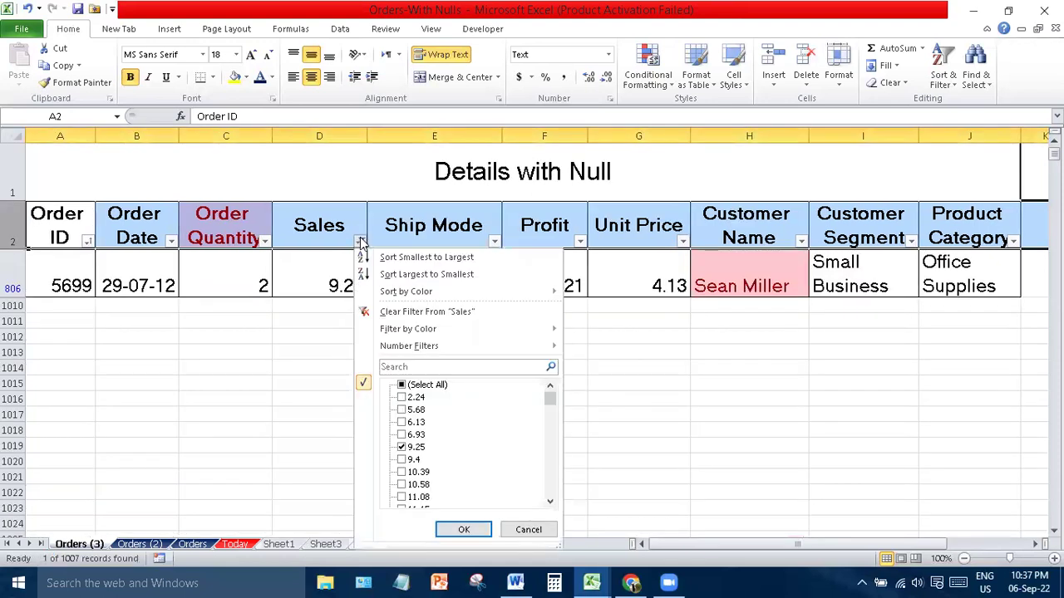
pyautogui.click(412, 449)
pyautogui.click(418, 497)
pyautogui.click(457, 530)
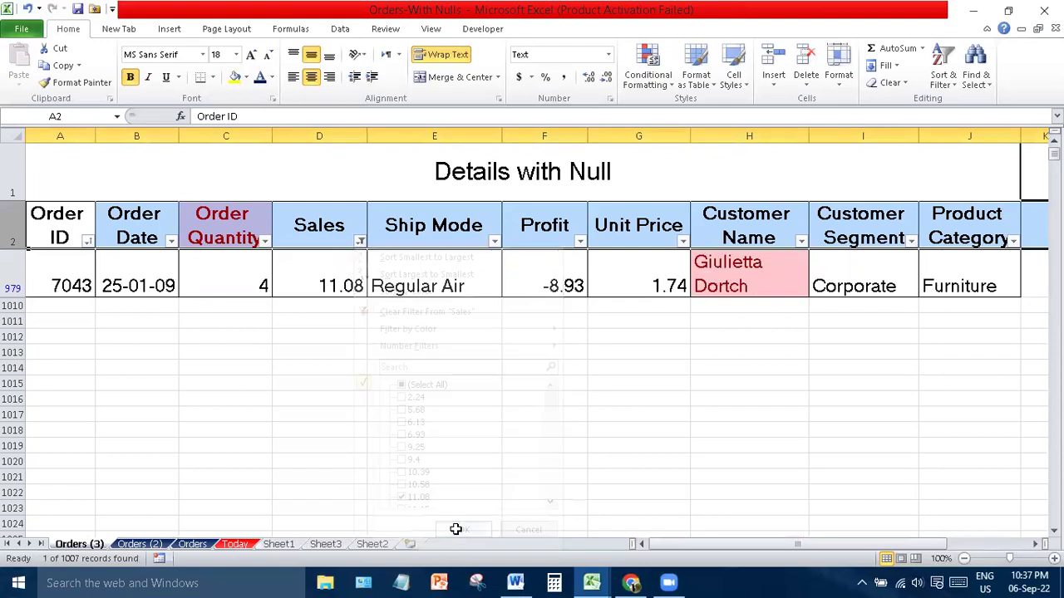
pyautogui.click(360, 241)
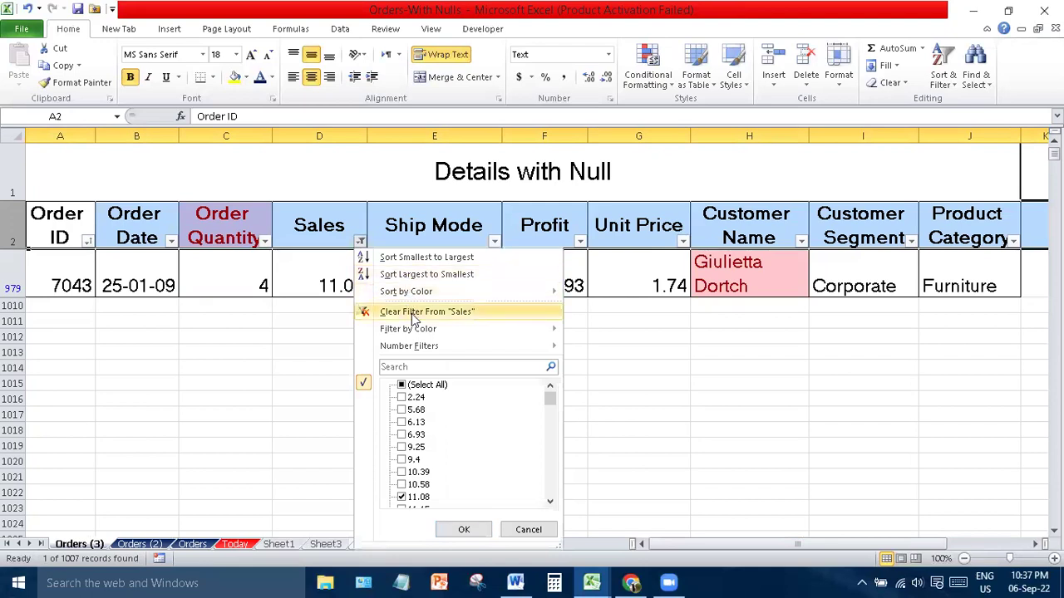
pyautogui.click(411, 312)
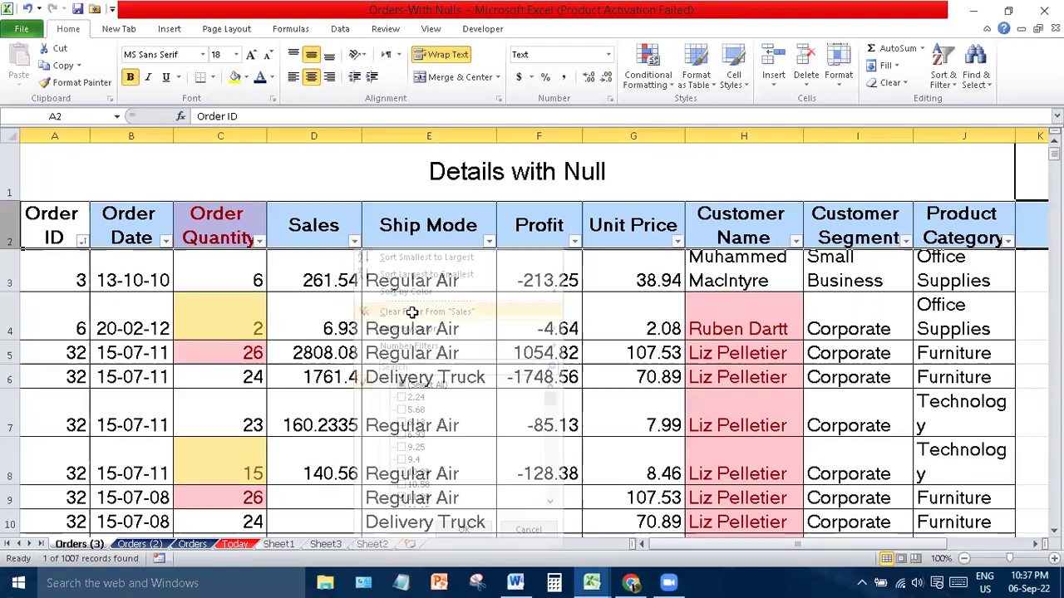
# - Filter Order Date to only June 2012
pyautogui.click(165, 238)
pyautogui.click(222, 424)
pyautogui.click(233, 387)
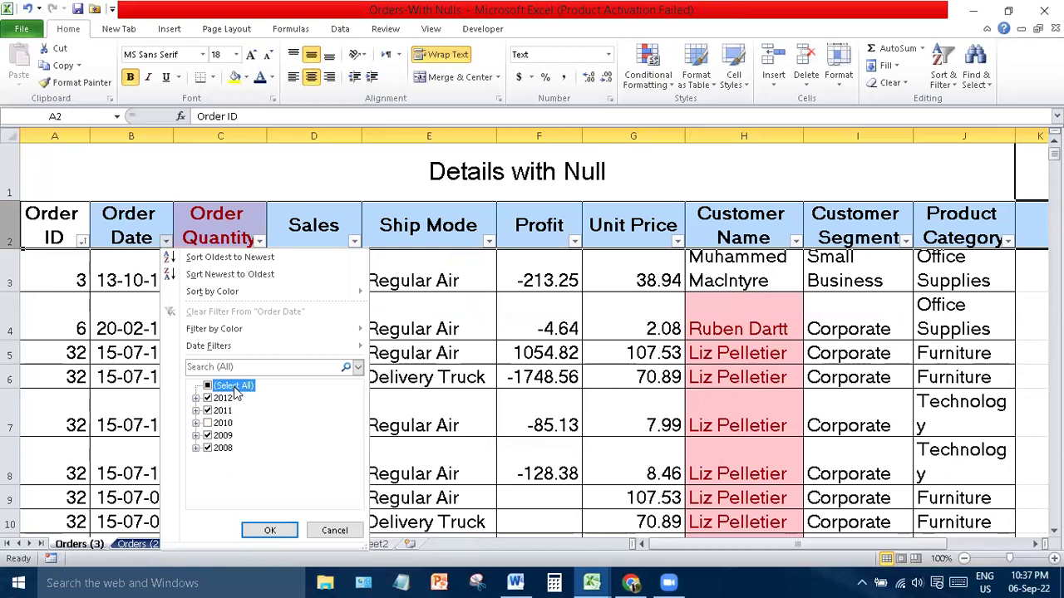
pyautogui.click(232, 386)
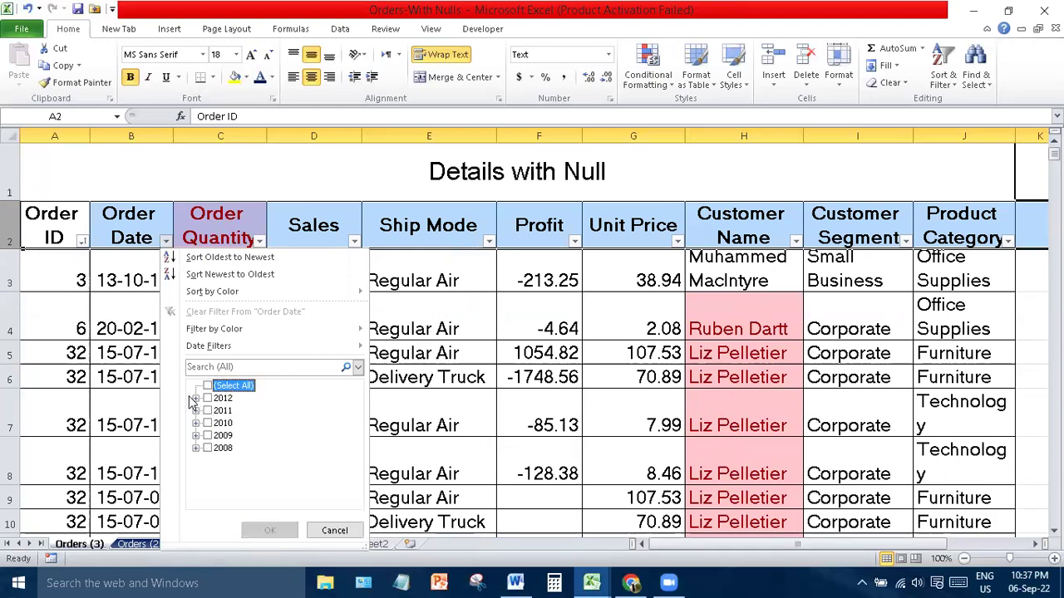
pyautogui.click(195, 398)
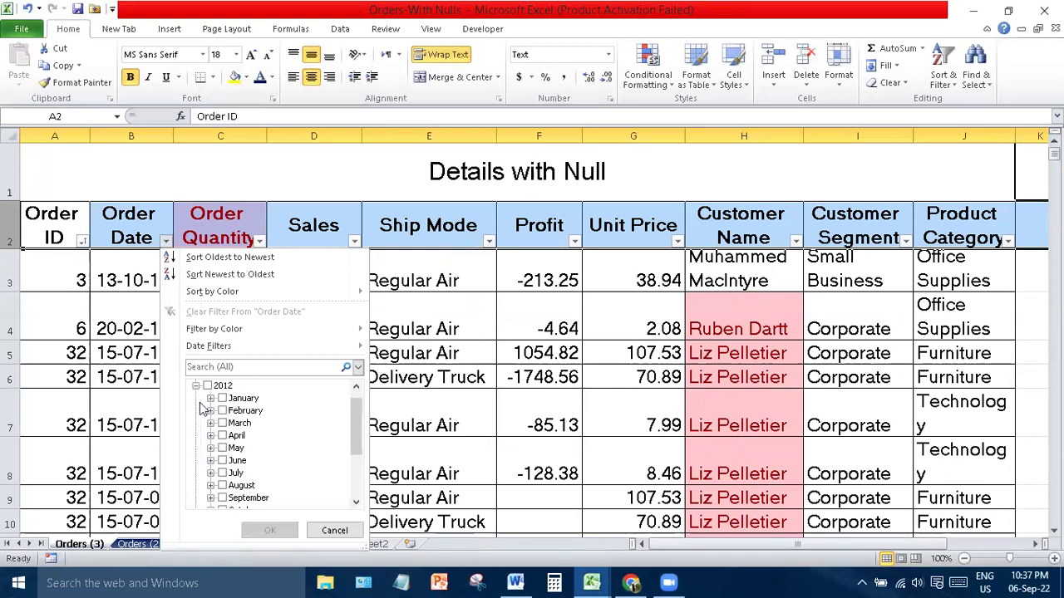
pyautogui.click(239, 461)
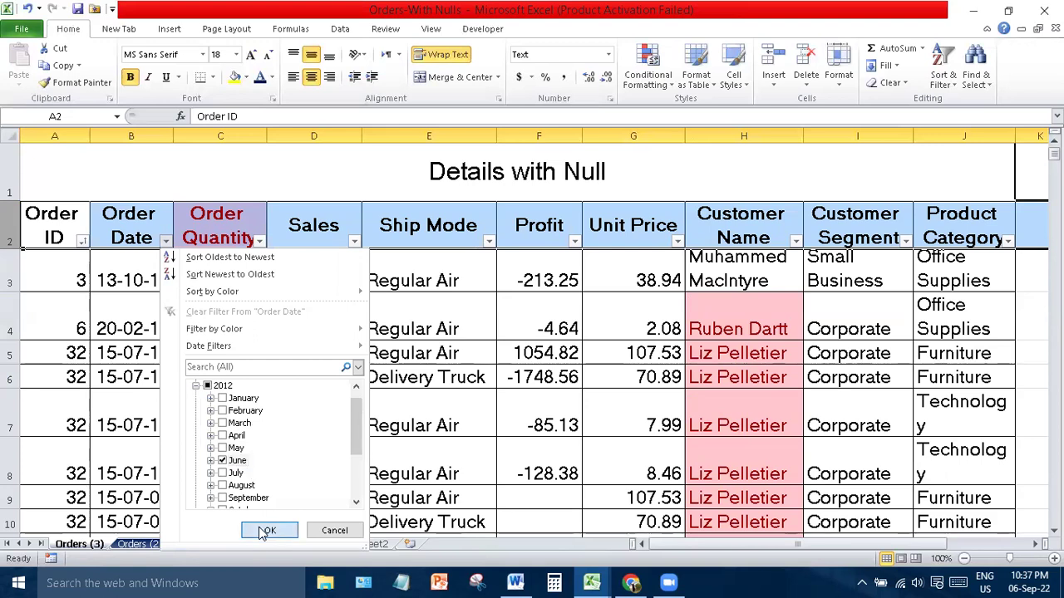
pyautogui.click(264, 532)
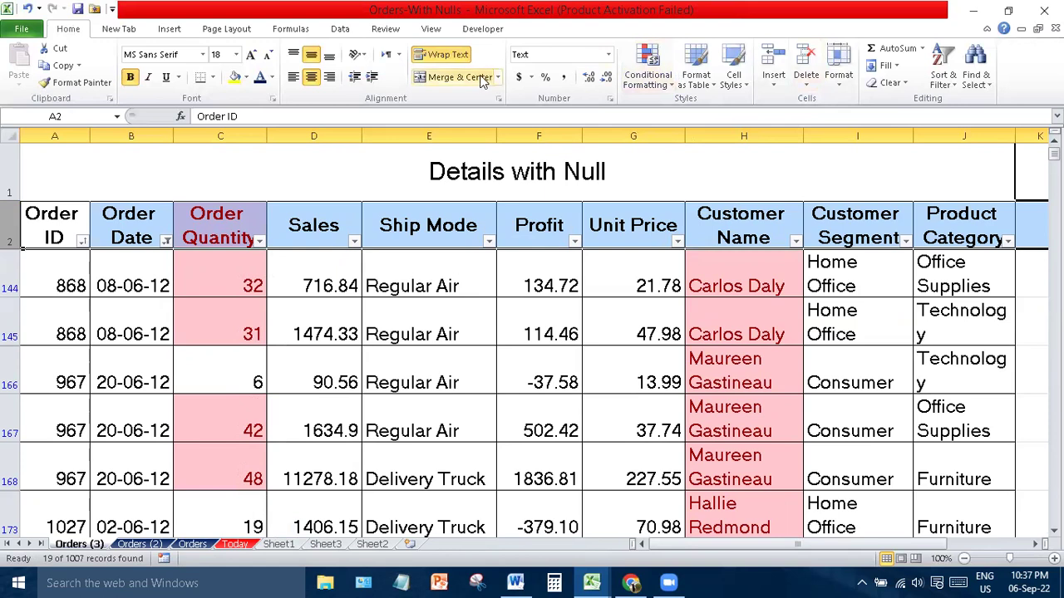
# - Search for 'ho' with Find All to list the three Home Office cells, then close Find
pyautogui.click(974, 75)
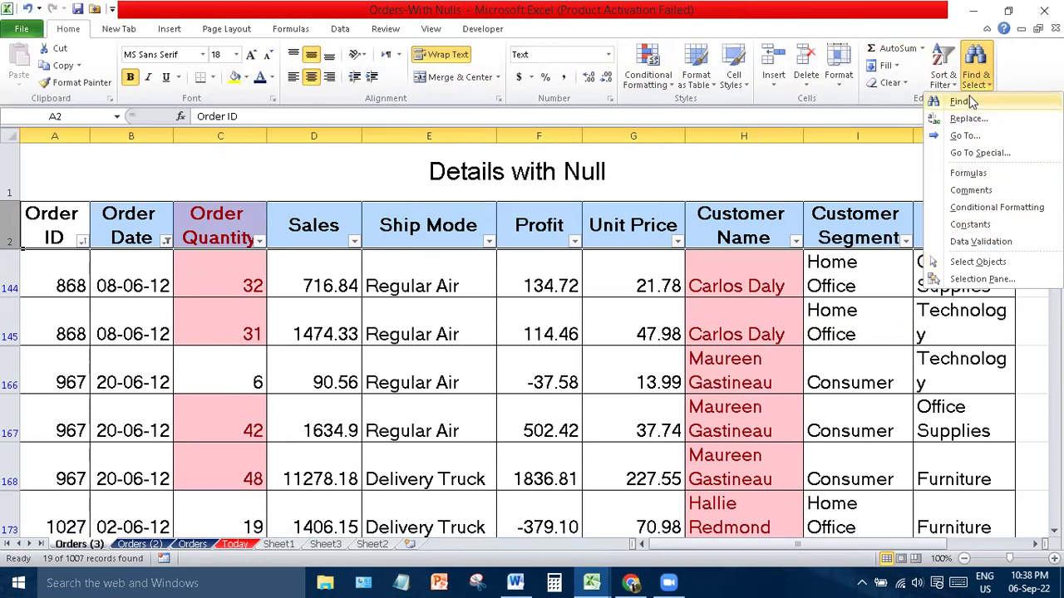
pyautogui.click(963, 102)
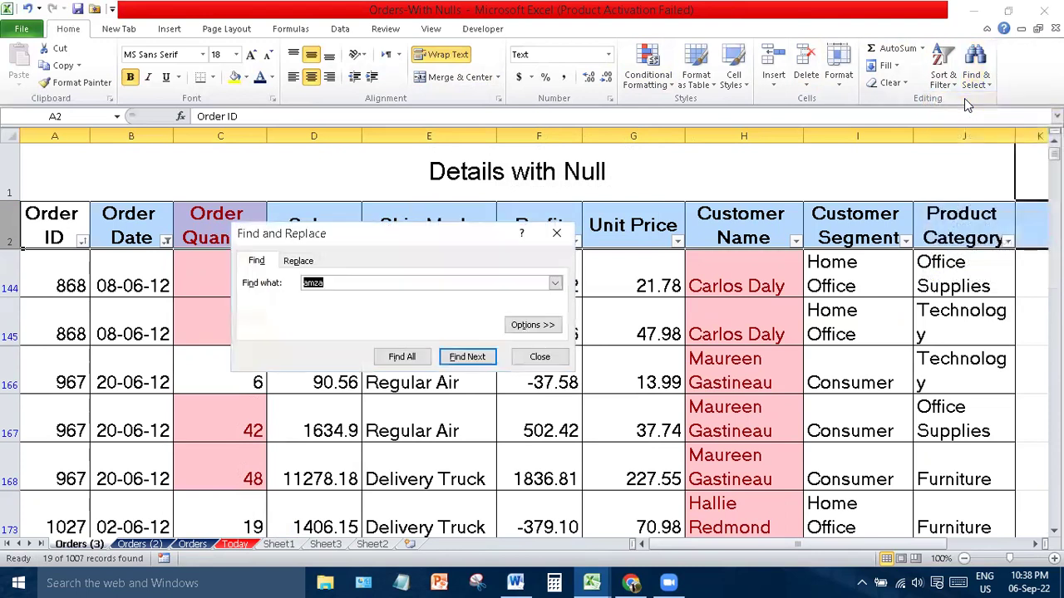
pyautogui.write('home')
pyautogui.click(652, 329)
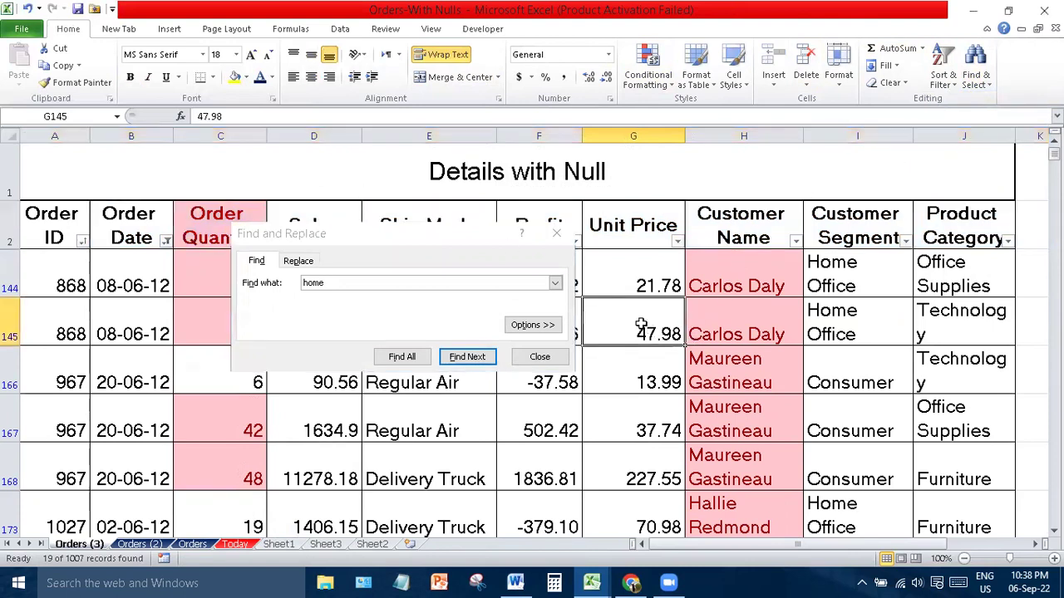
pyautogui.click(460, 357)
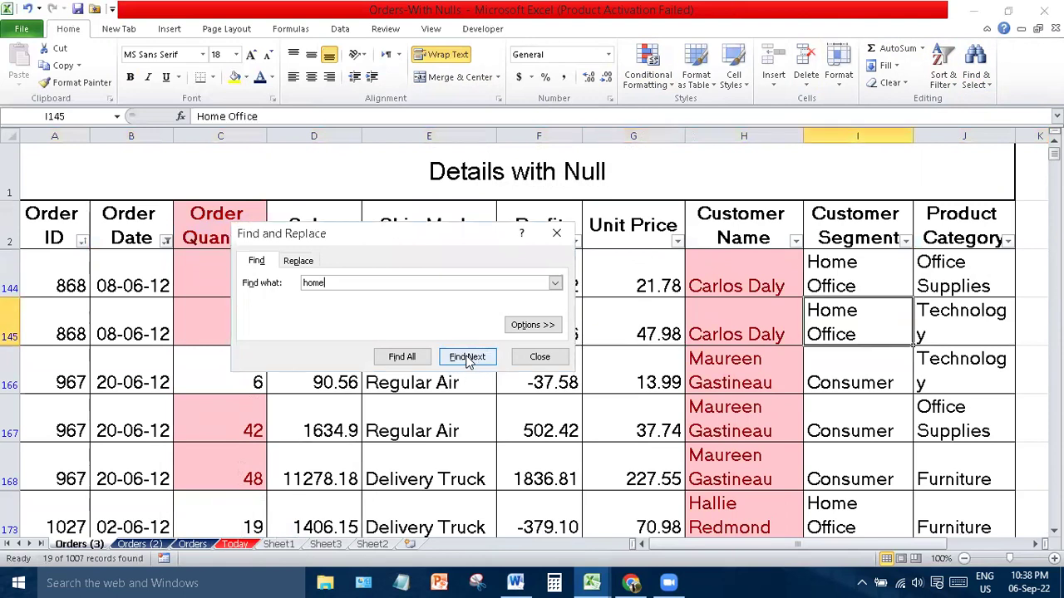
pyautogui.click(401, 359)
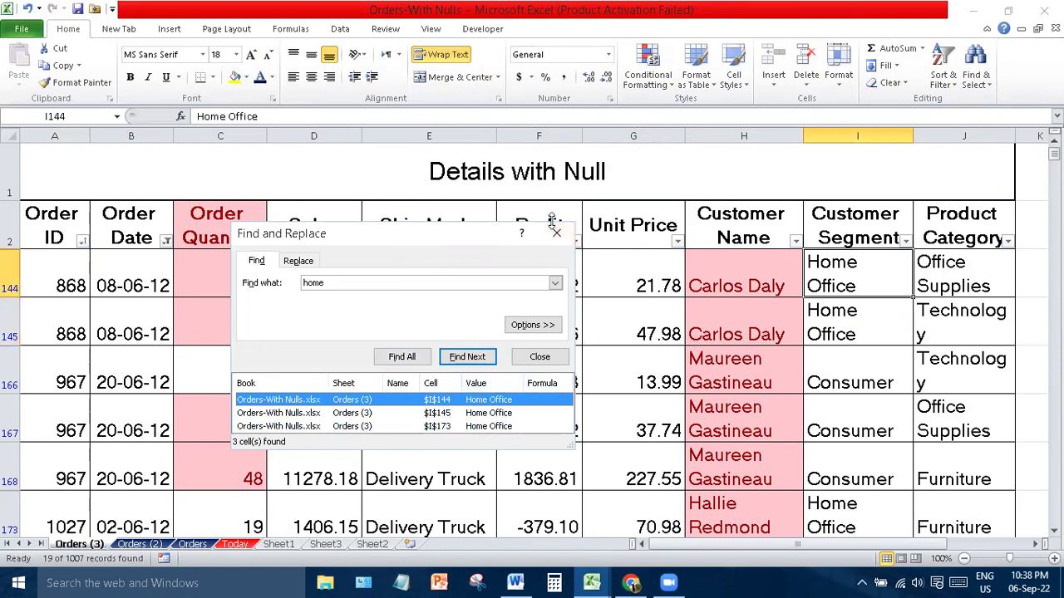
pyautogui.click(556, 233)
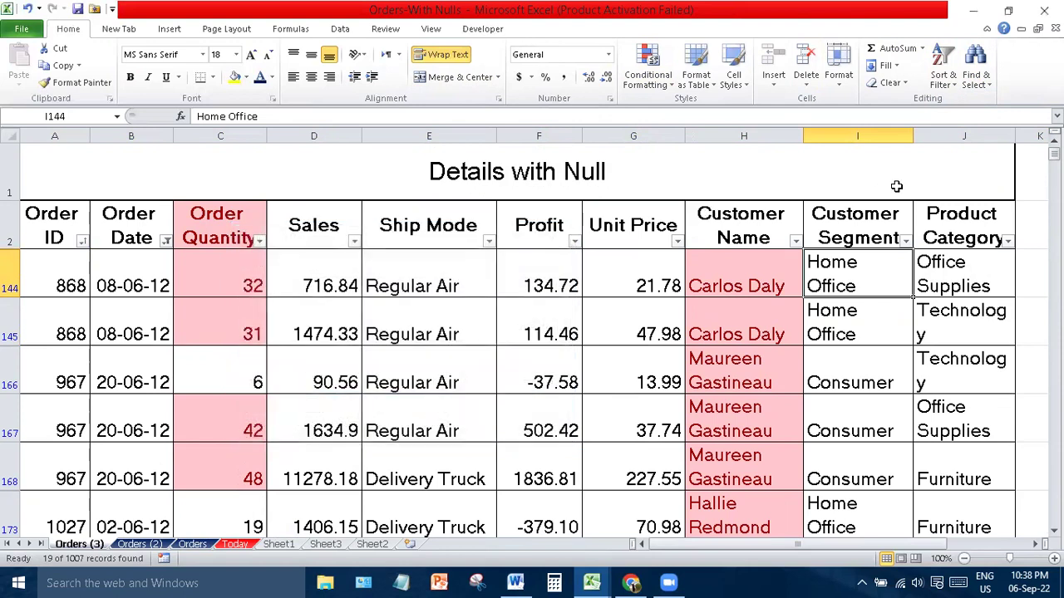
pyautogui.click(969, 83)
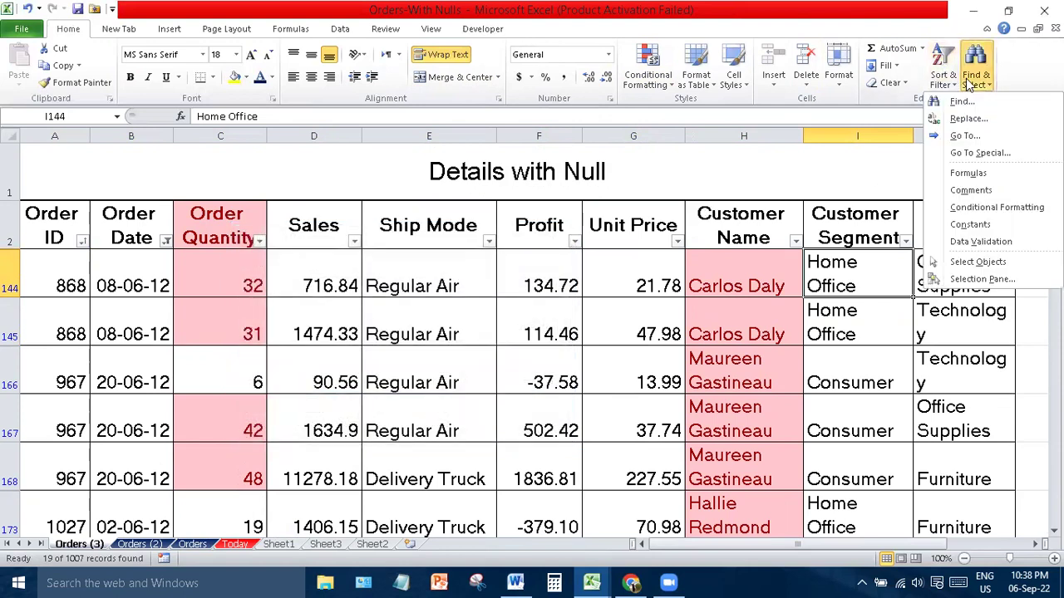
# - Go to cell A1, the 'Details with Null' title cell, using Go To
pyautogui.click(968, 137)
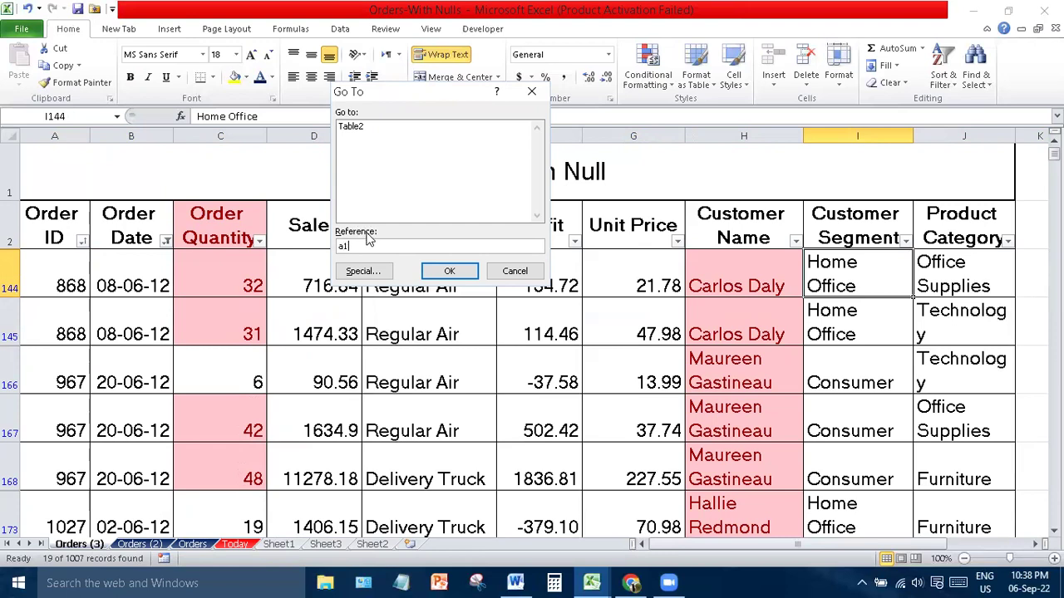
pyautogui.press('Return')
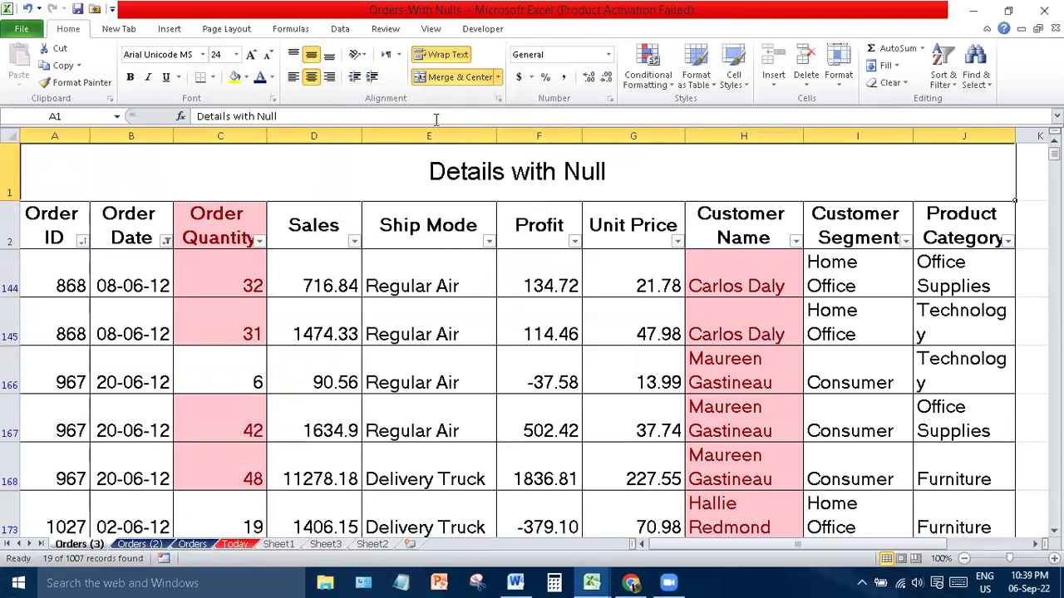
# - Use Find & Replace to replace 'home' with 'House' in all 3 matching cells
pyautogui.click(984, 83)
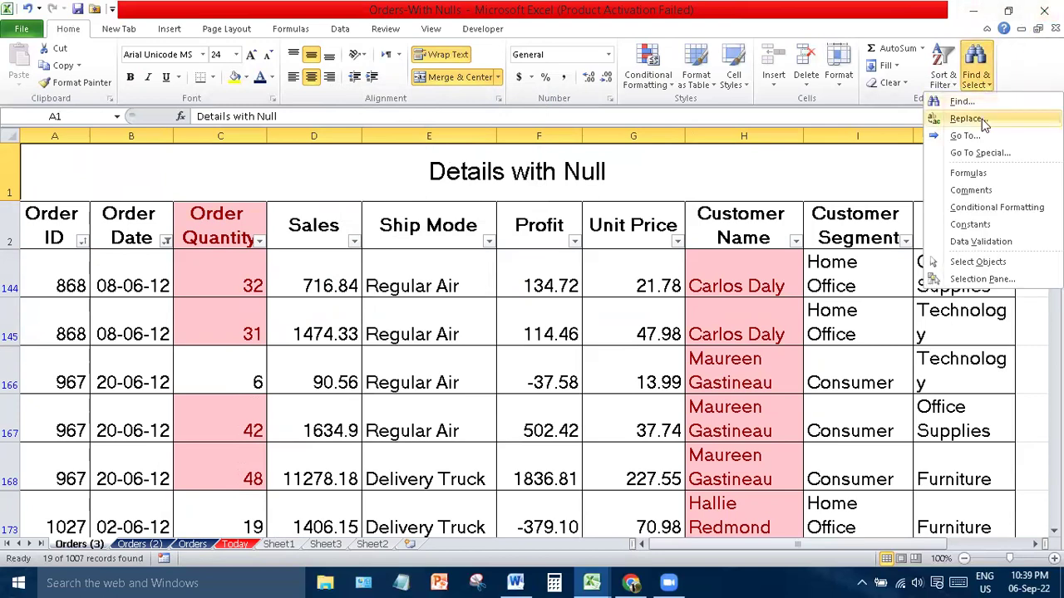
pyautogui.click(981, 119)
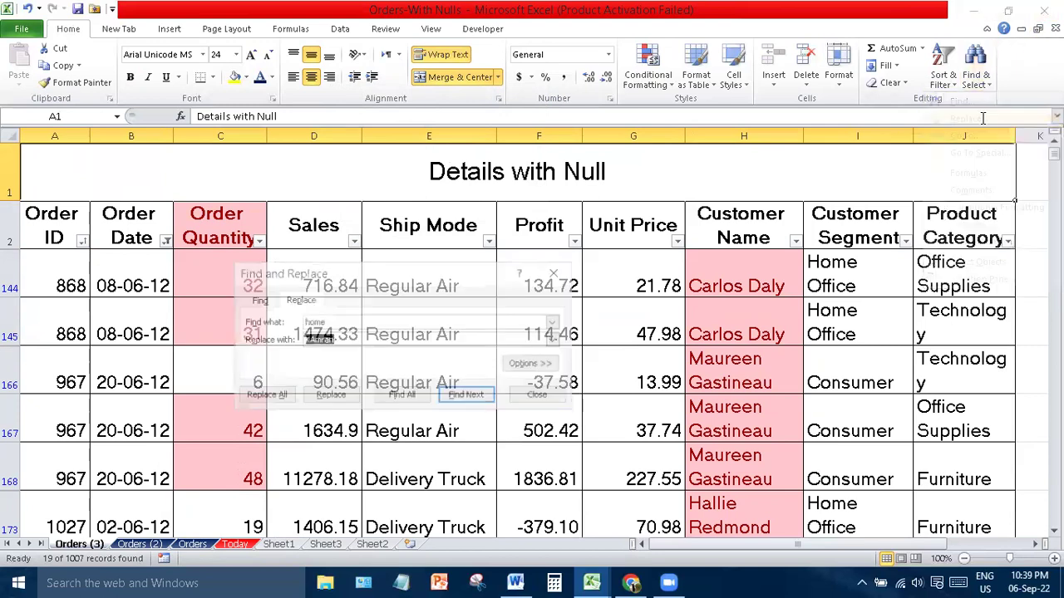
pyautogui.click(348, 321)
pyautogui.moveTo(349, 318); pyautogui.dragTo(302, 321)
pyautogui.click(324, 323)
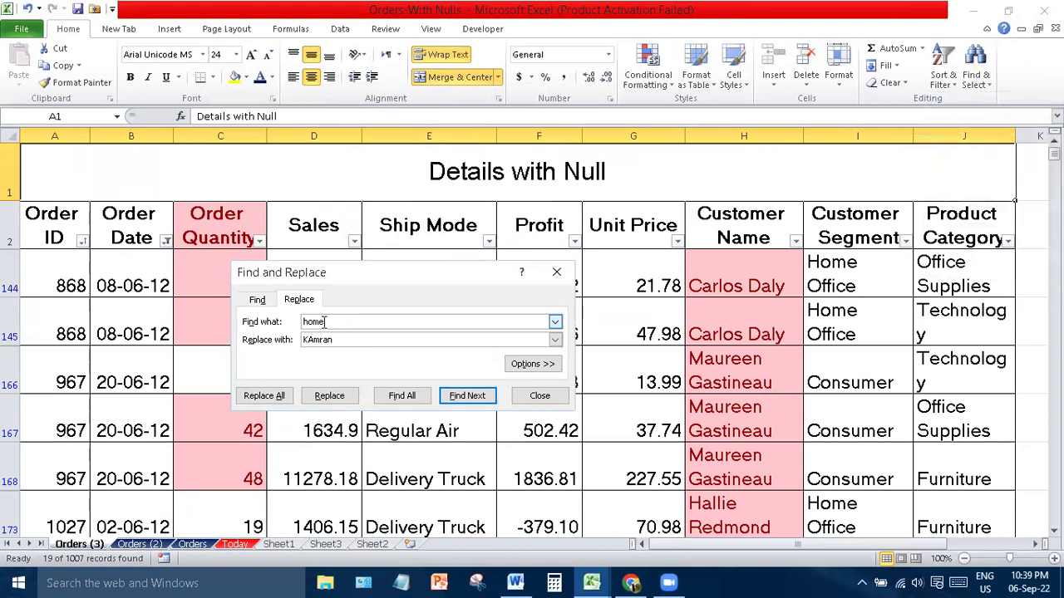
pyautogui.doubleClick(303, 341)
pyautogui.write('H')
pyautogui.press('Return')
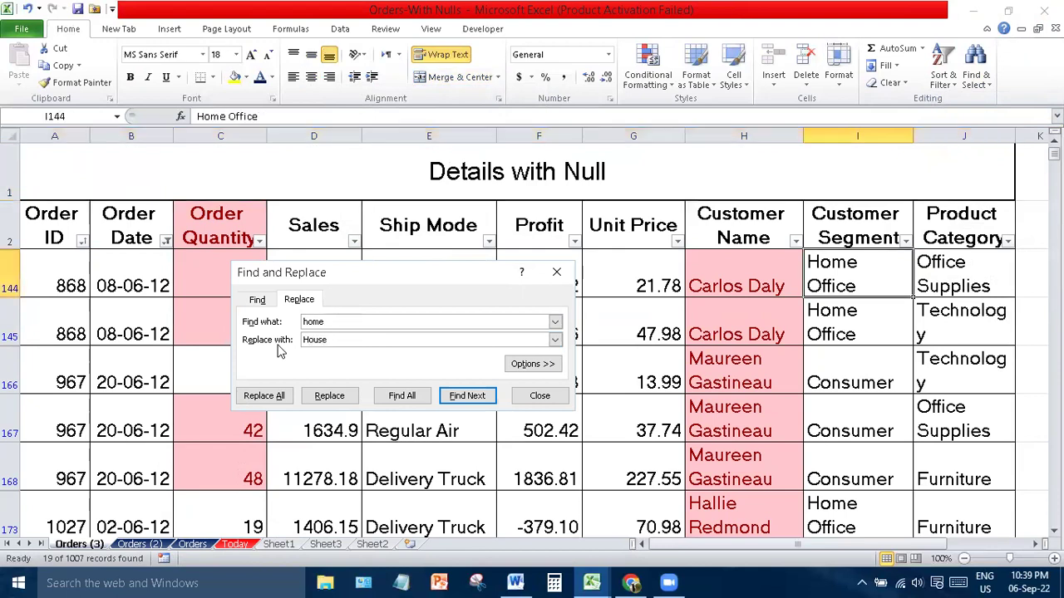
pyautogui.click(264, 397)
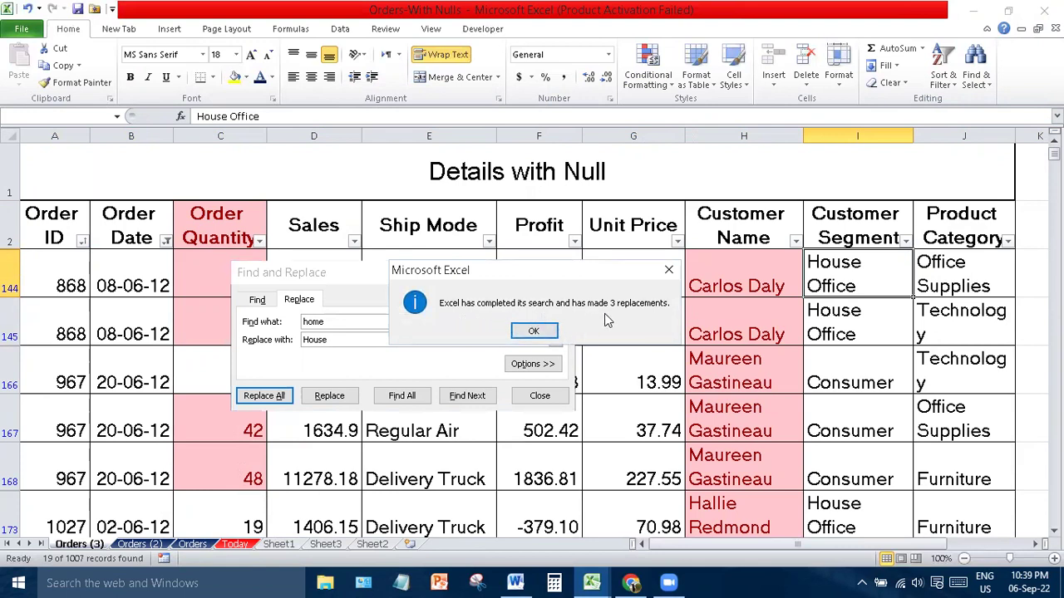
pyautogui.click(533, 330)
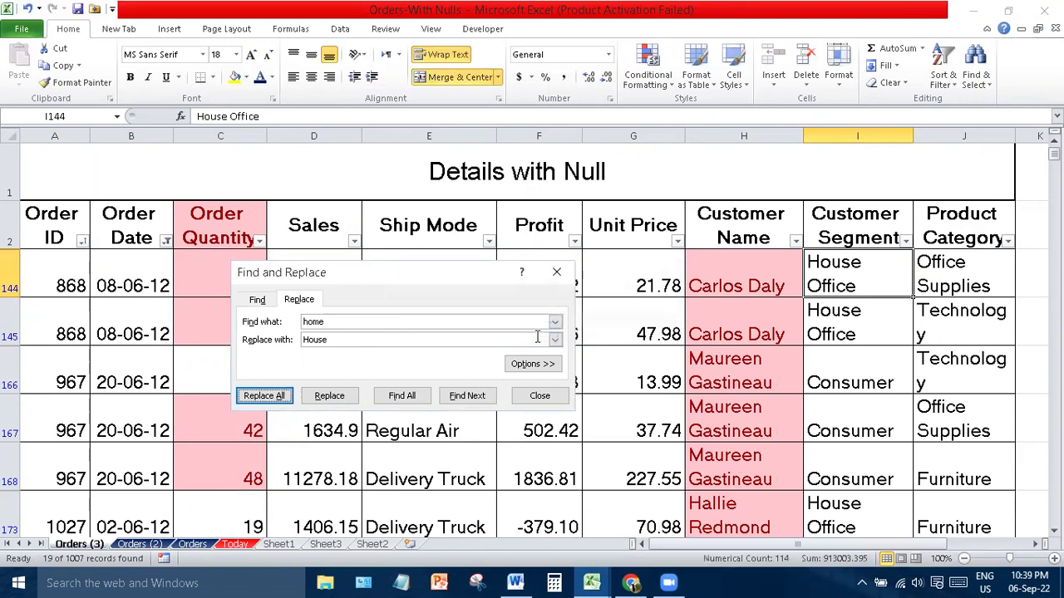
pyautogui.click(556, 271)
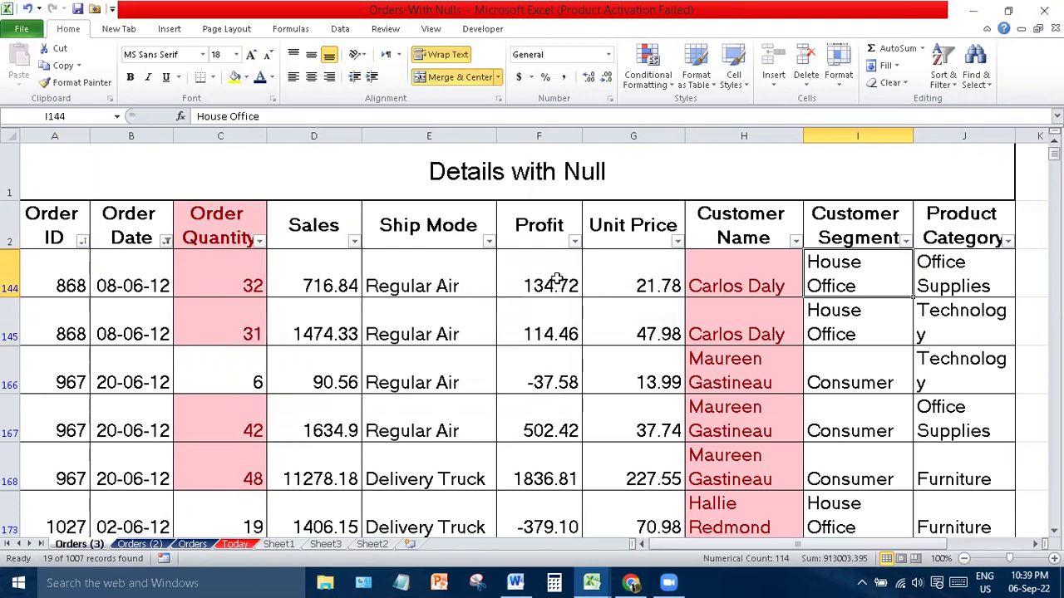
pyautogui.click(977, 83)
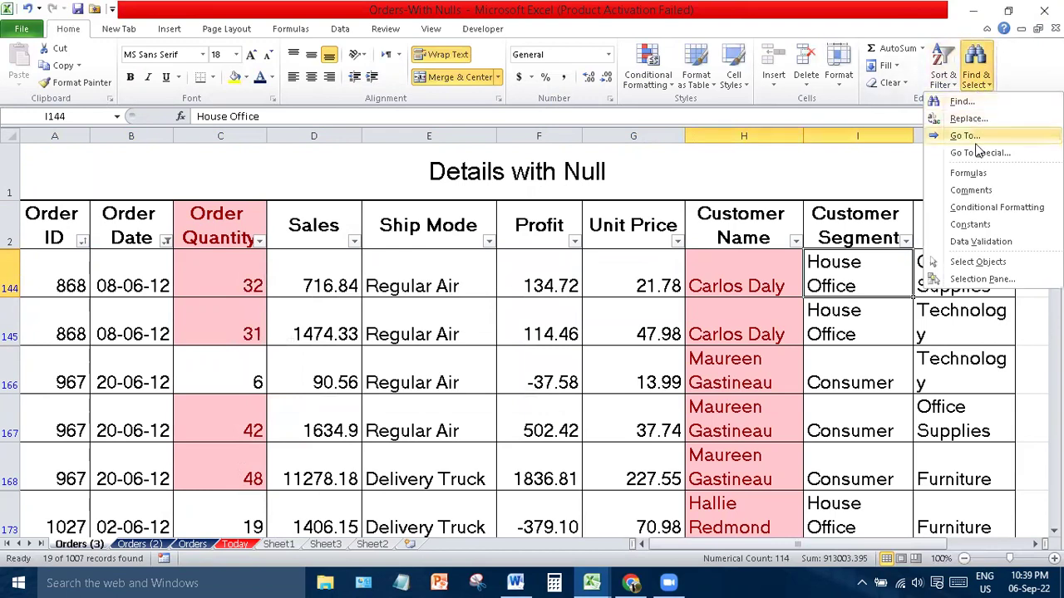
pyautogui.click(994, 227)
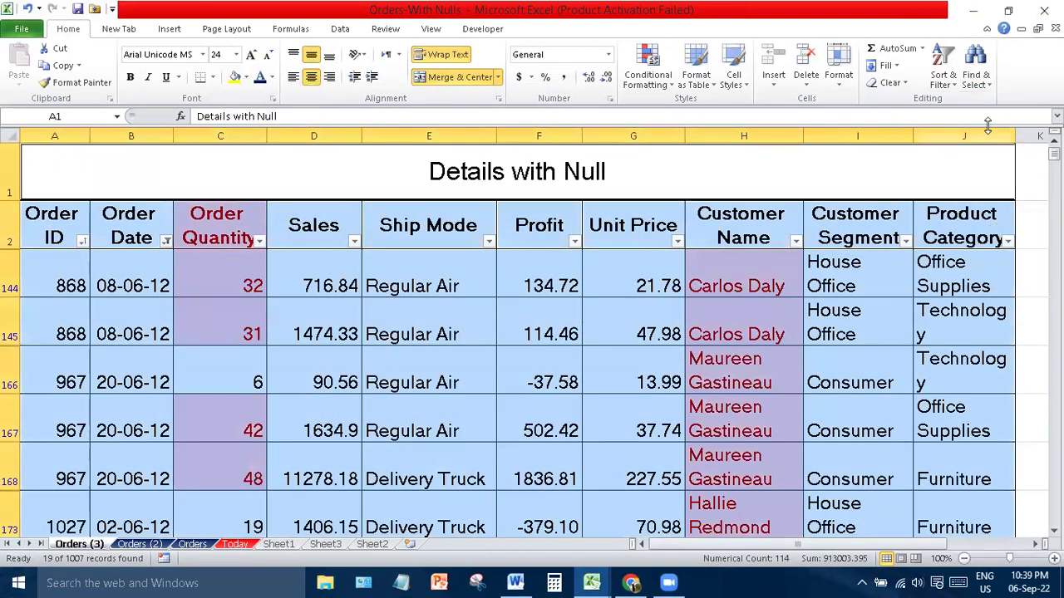
pyautogui.click(973, 84)
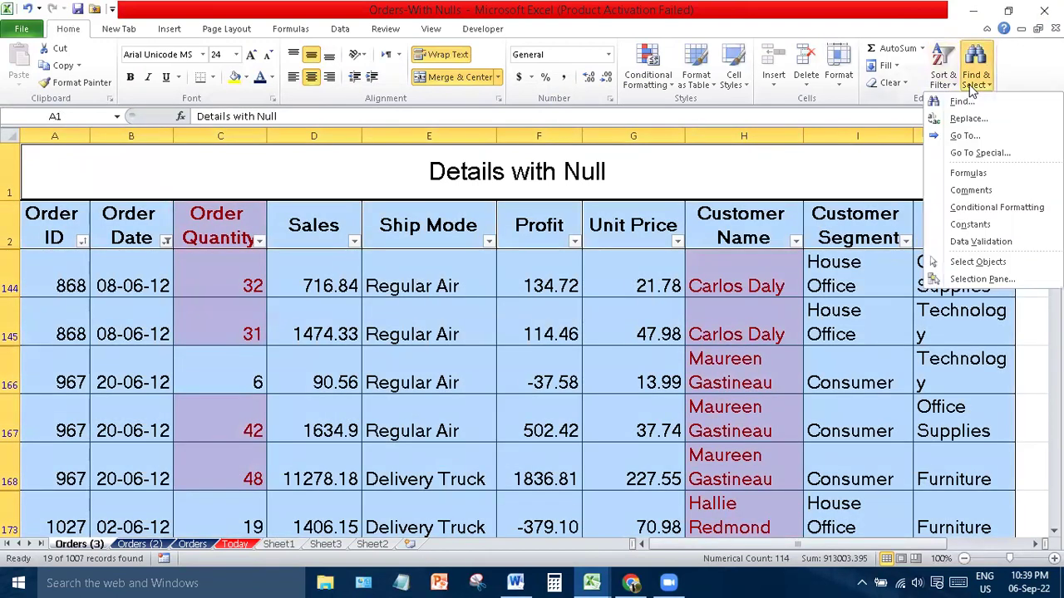
pyautogui.click(989, 242)
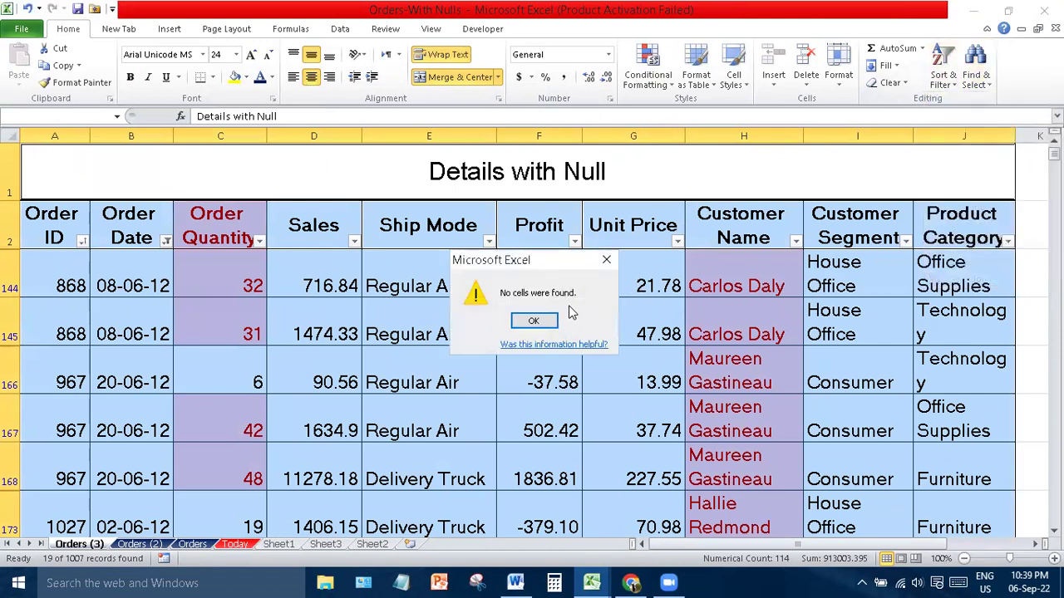
pyautogui.click(547, 323)
pyautogui.click(905, 240)
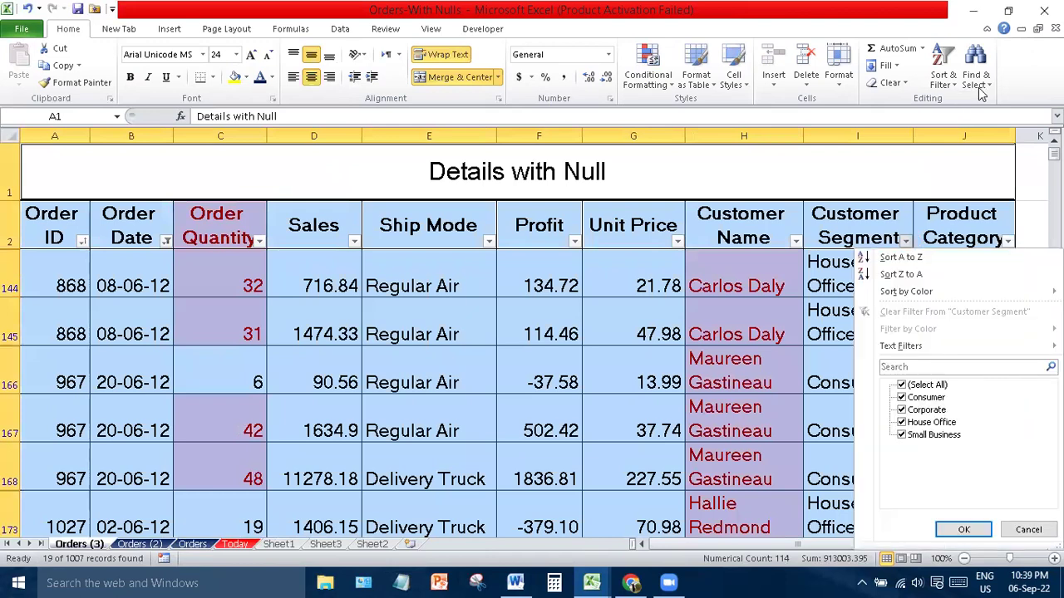
pyautogui.click(980, 86)
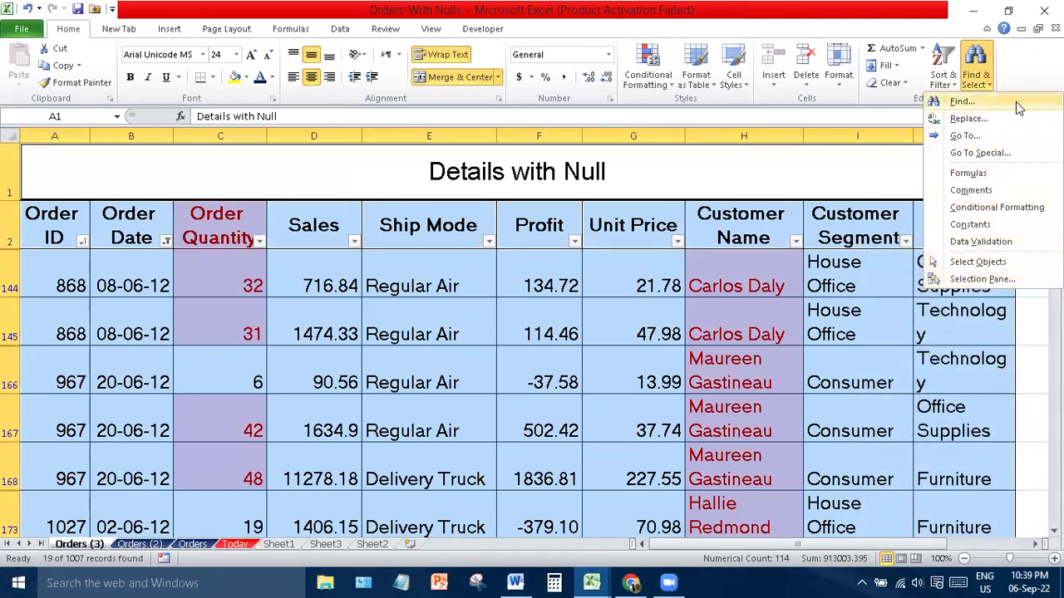
pyautogui.click(990, 281)
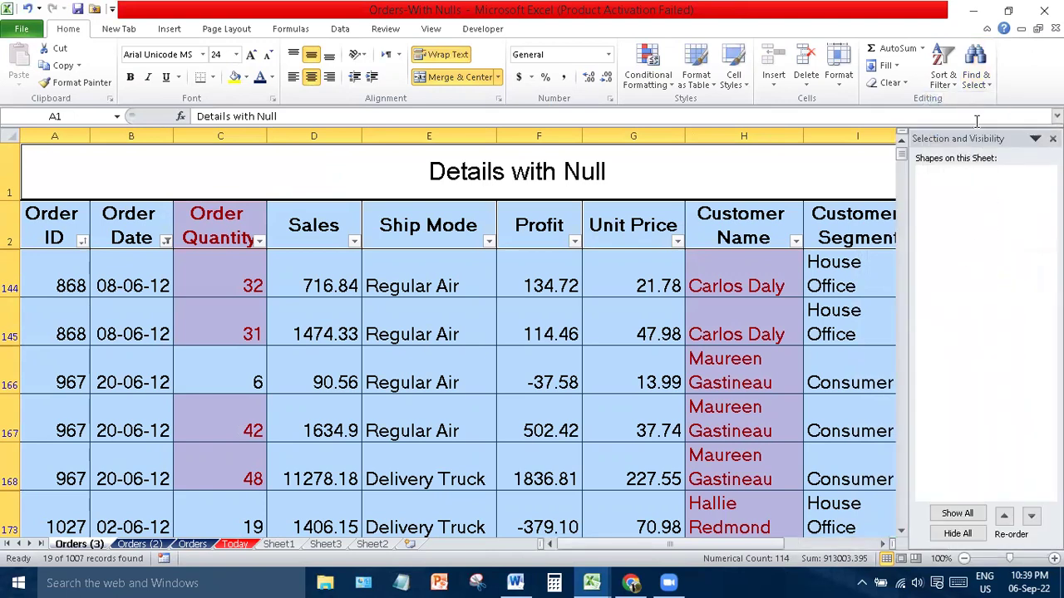
pyautogui.click(1053, 138)
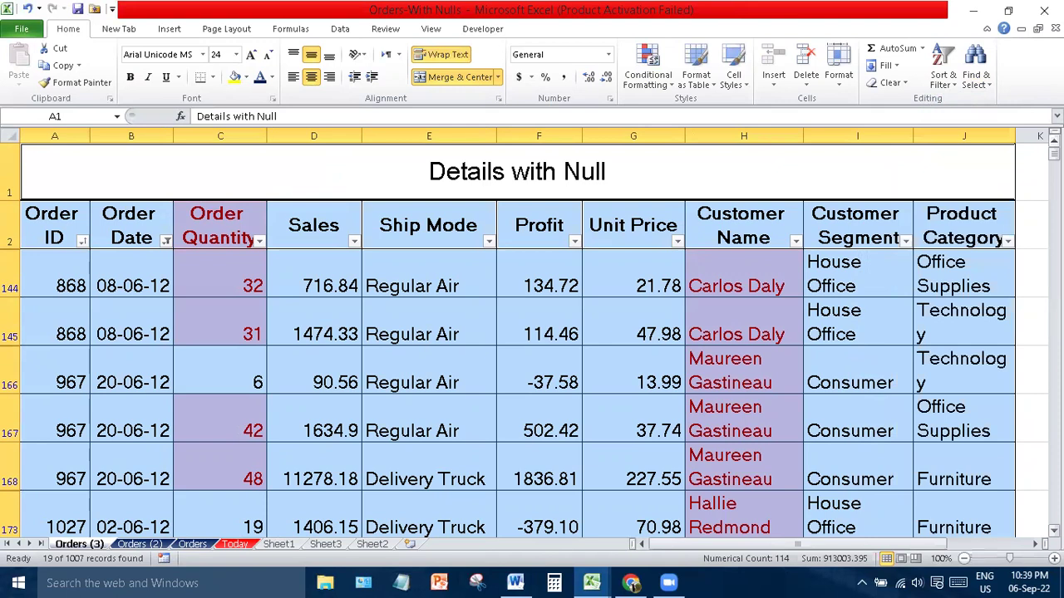
pyautogui.click(827, 204)
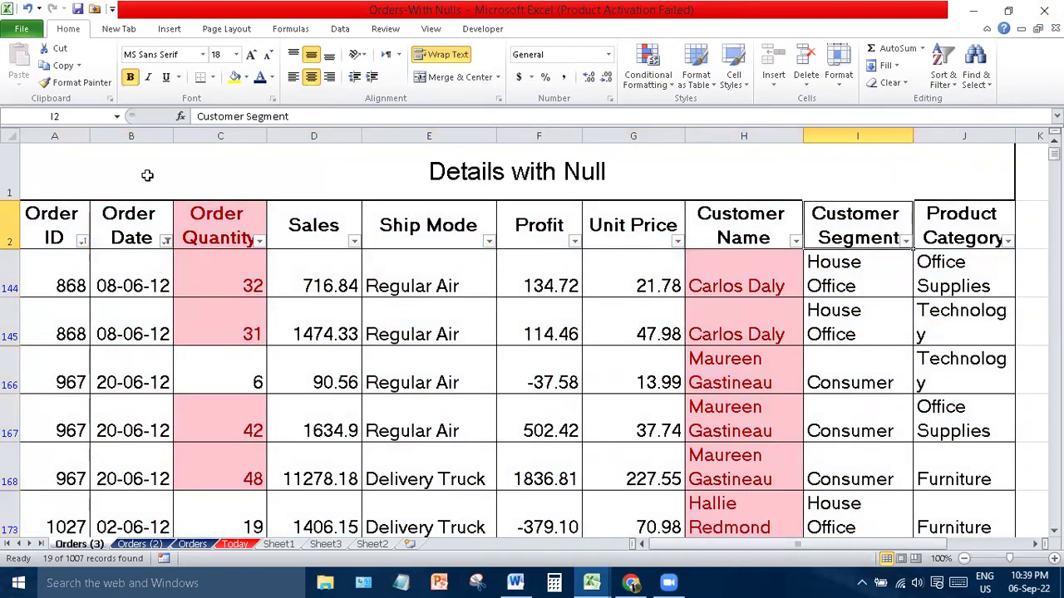
# - Glance at the File backstage, then show the Data and Review ribbon commands
pyautogui.click(25, 33)
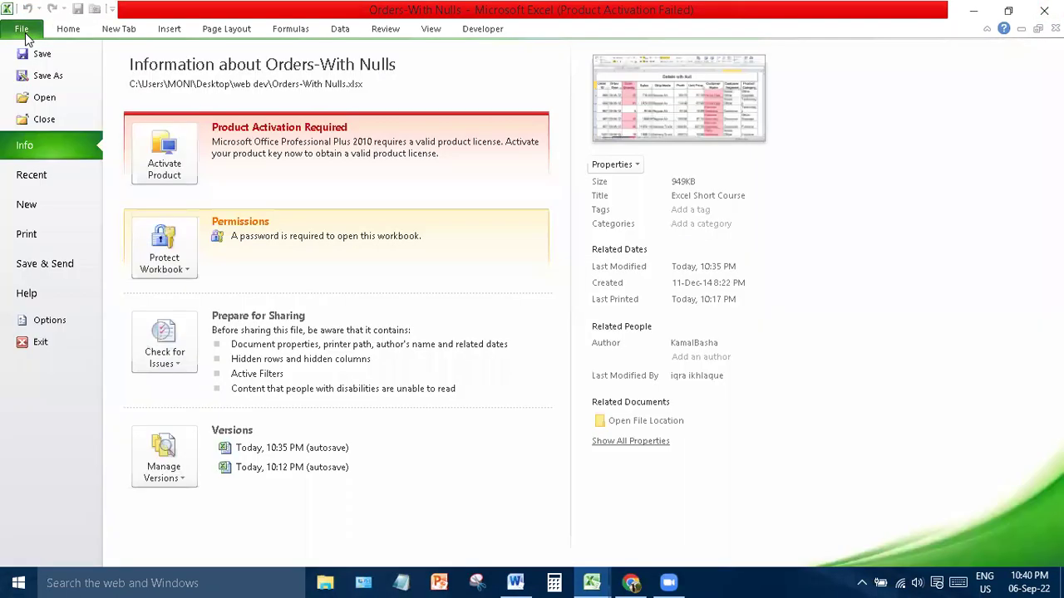
pyautogui.click(26, 38)
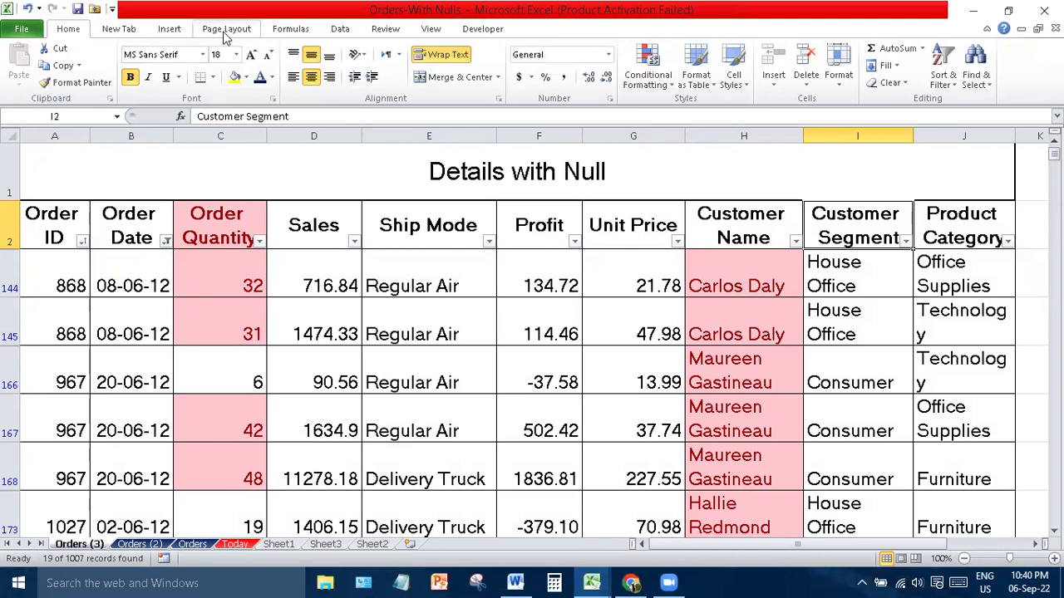
pyautogui.click(340, 30)
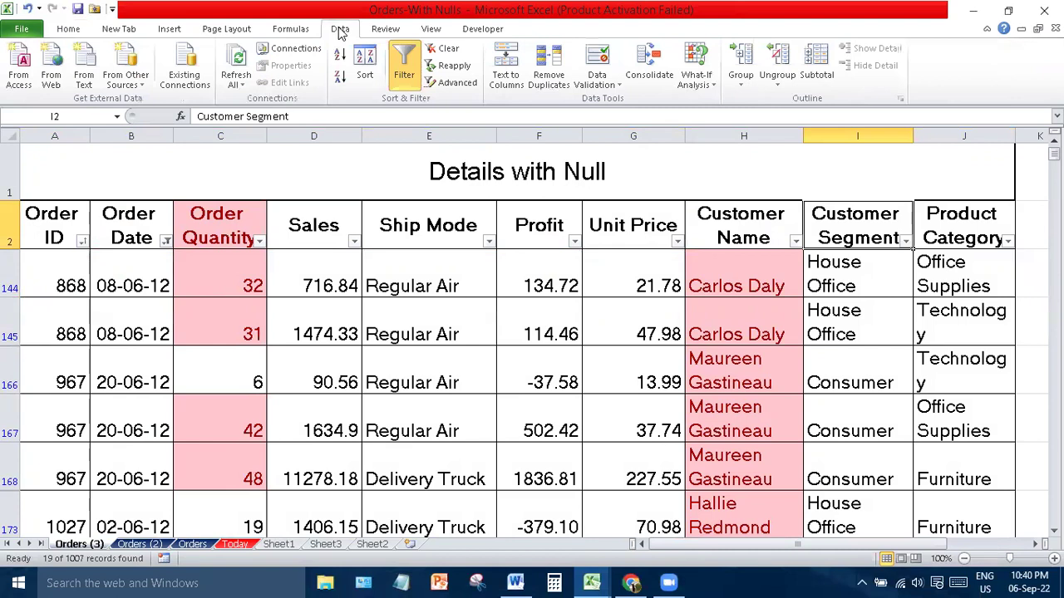
pyautogui.click(381, 31)
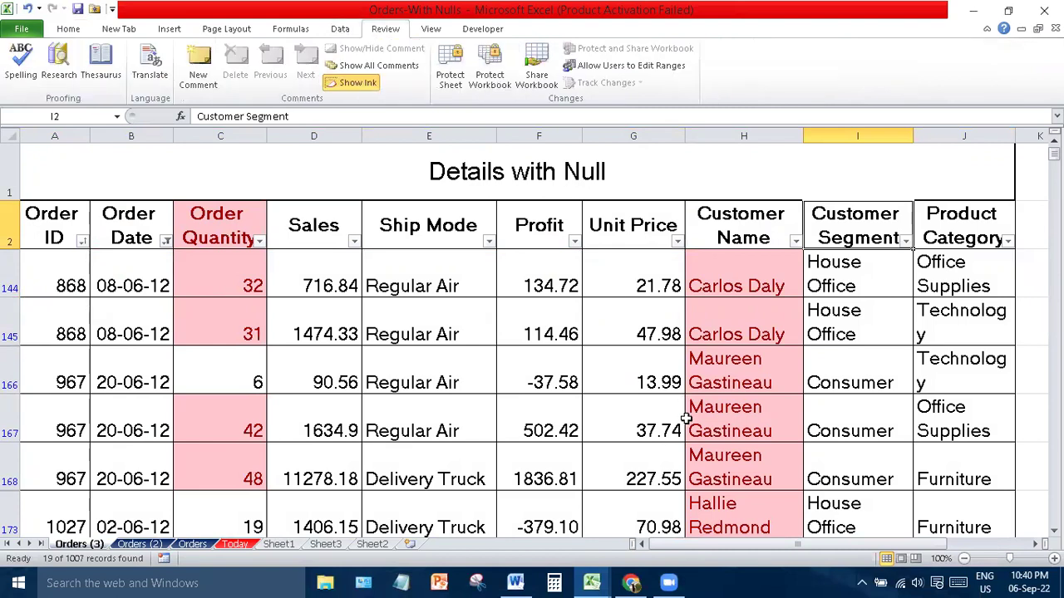